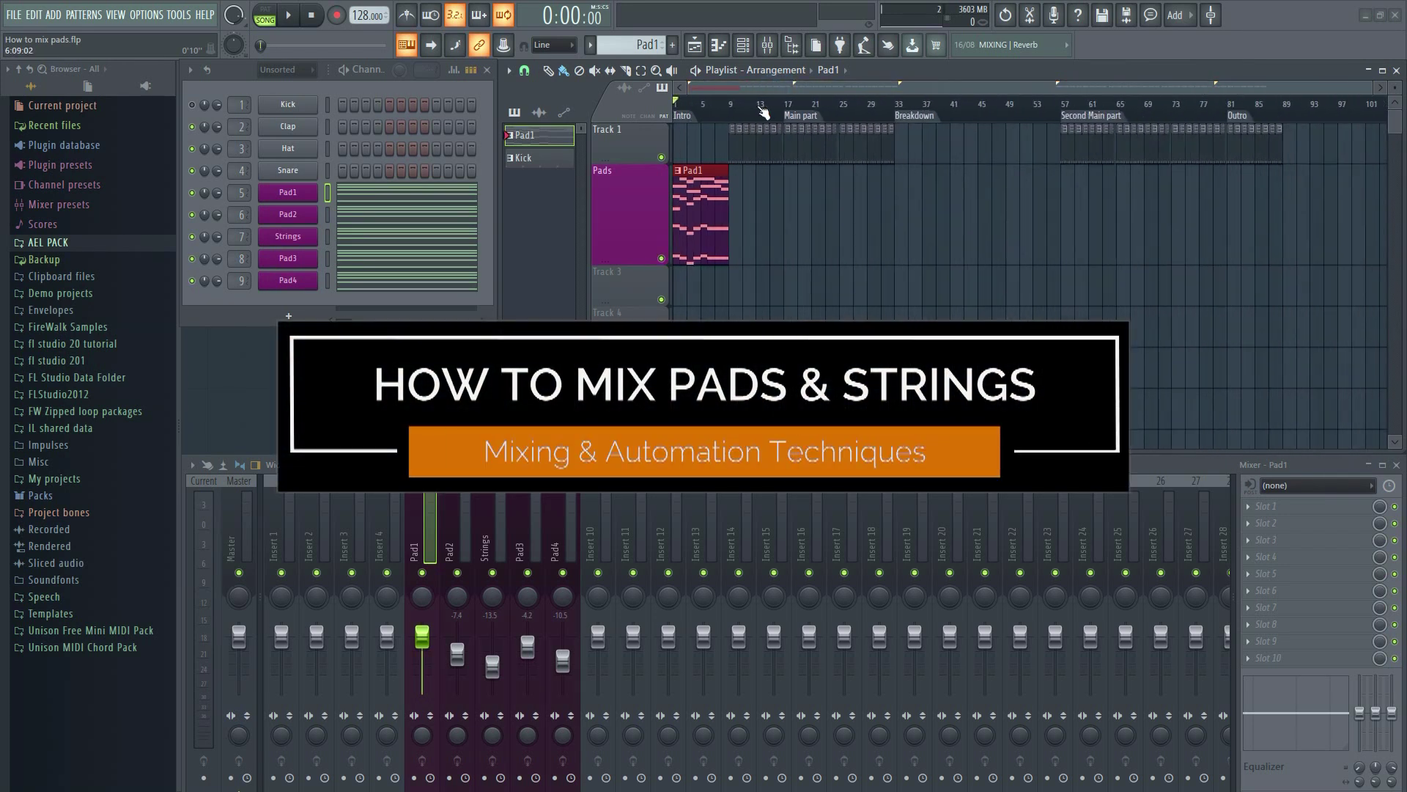
Go through the Pad2, Strings, Pad3 and Pad4 mixer tracks one after another.
click(448, 550)
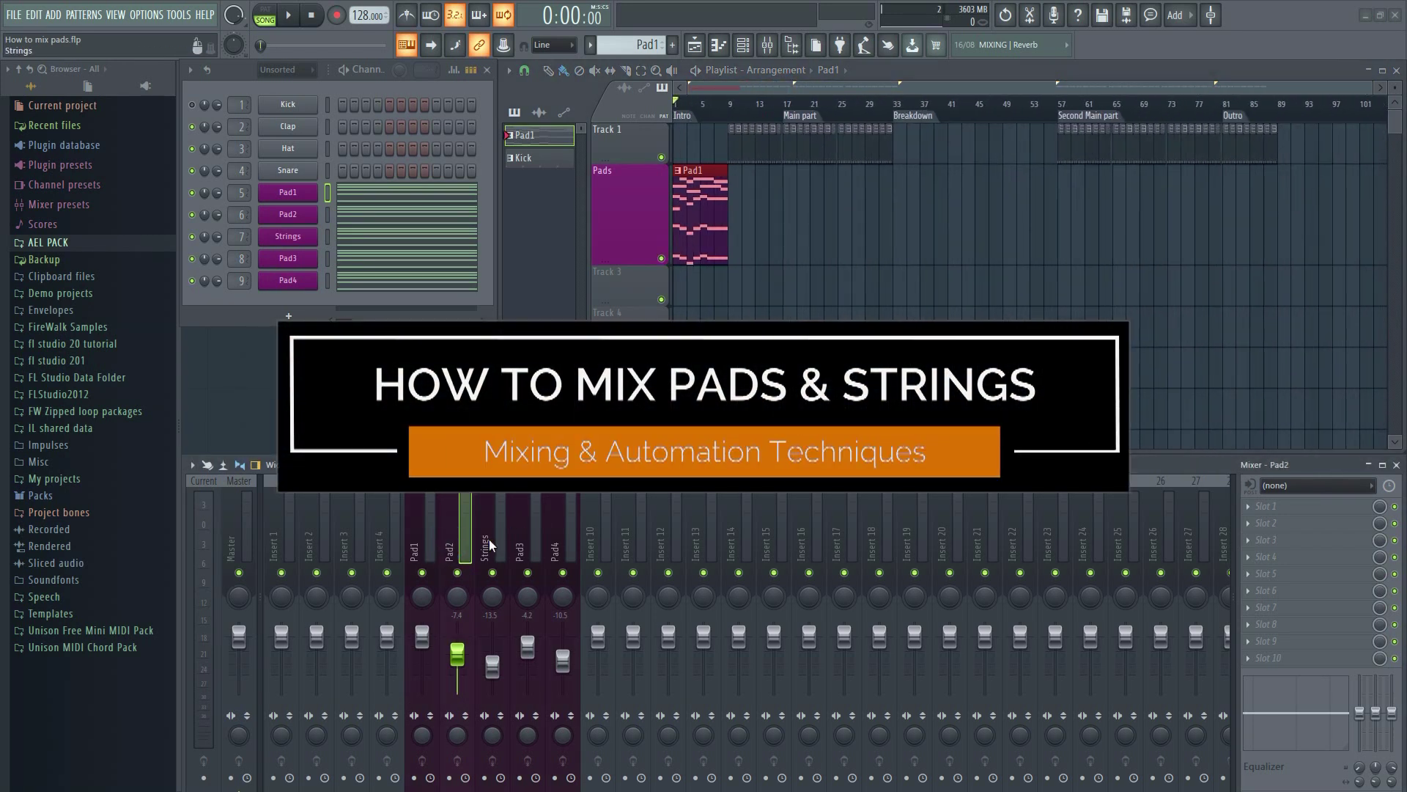
click(488, 546)
click(520, 546)
click(555, 546)
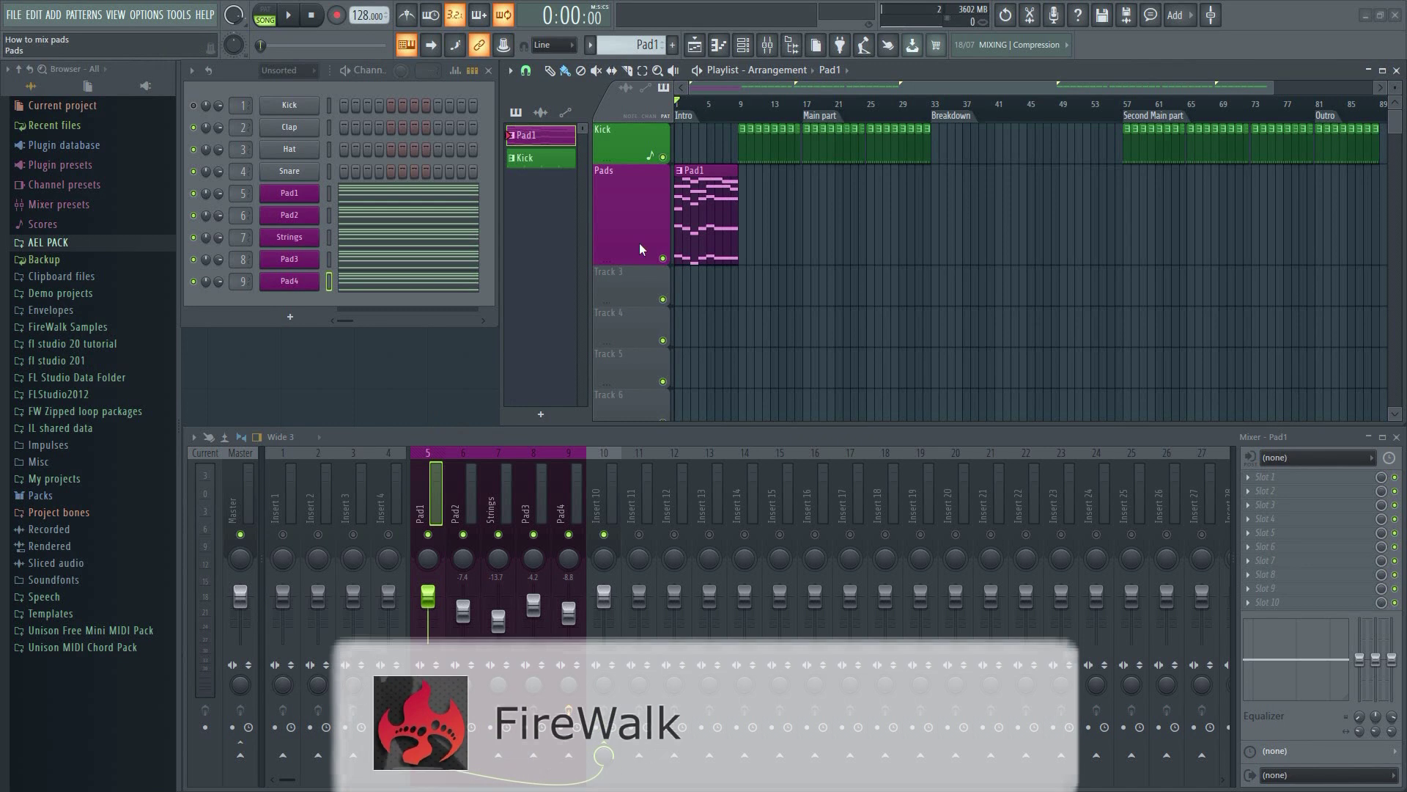
Repeat the Pad1 pattern along the Pads playlist track from bar 9 through the end of the Outro.
mouse_move(697, 194)
mouse_down()
mouse_move(1132, 227)
mouse_move(1327, 236)
mouse_up()
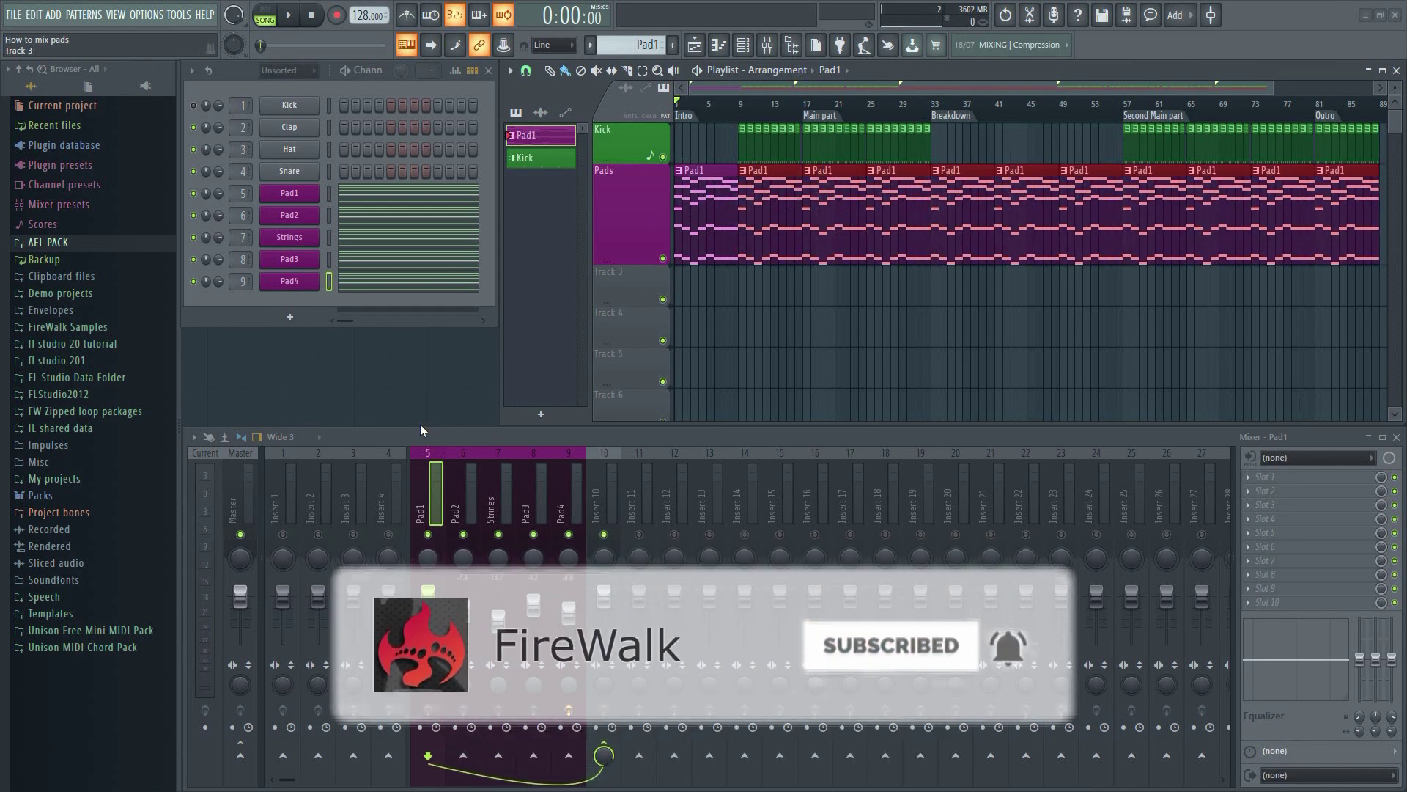
Create a submix of the Pad1, Pad2, Strings, Pad3 and Pad4 tracks on mixer insert 10, named Pads submix and coloured purple.
drag(434, 497, 607, 496)
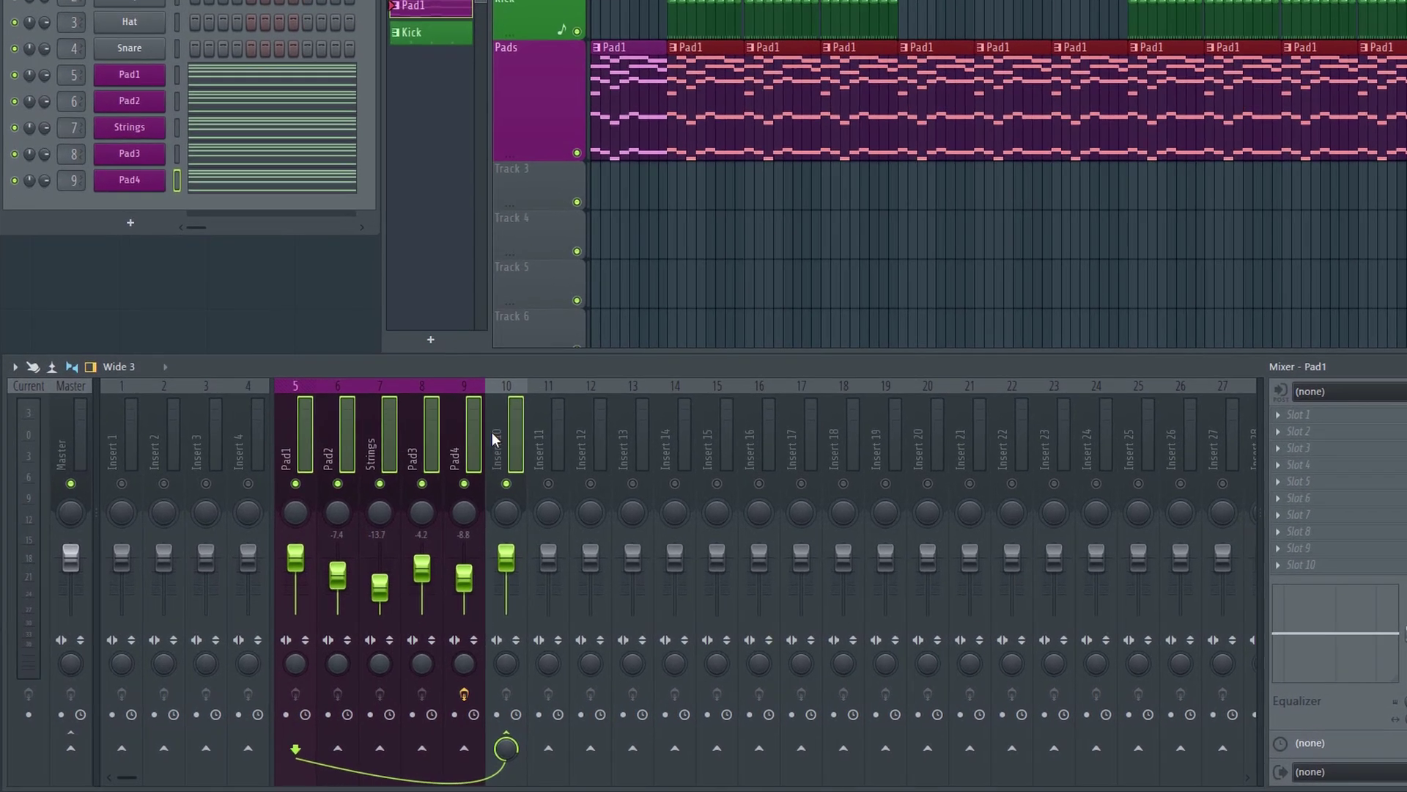
right_click(608, 495)
mouse_move(561, 436)
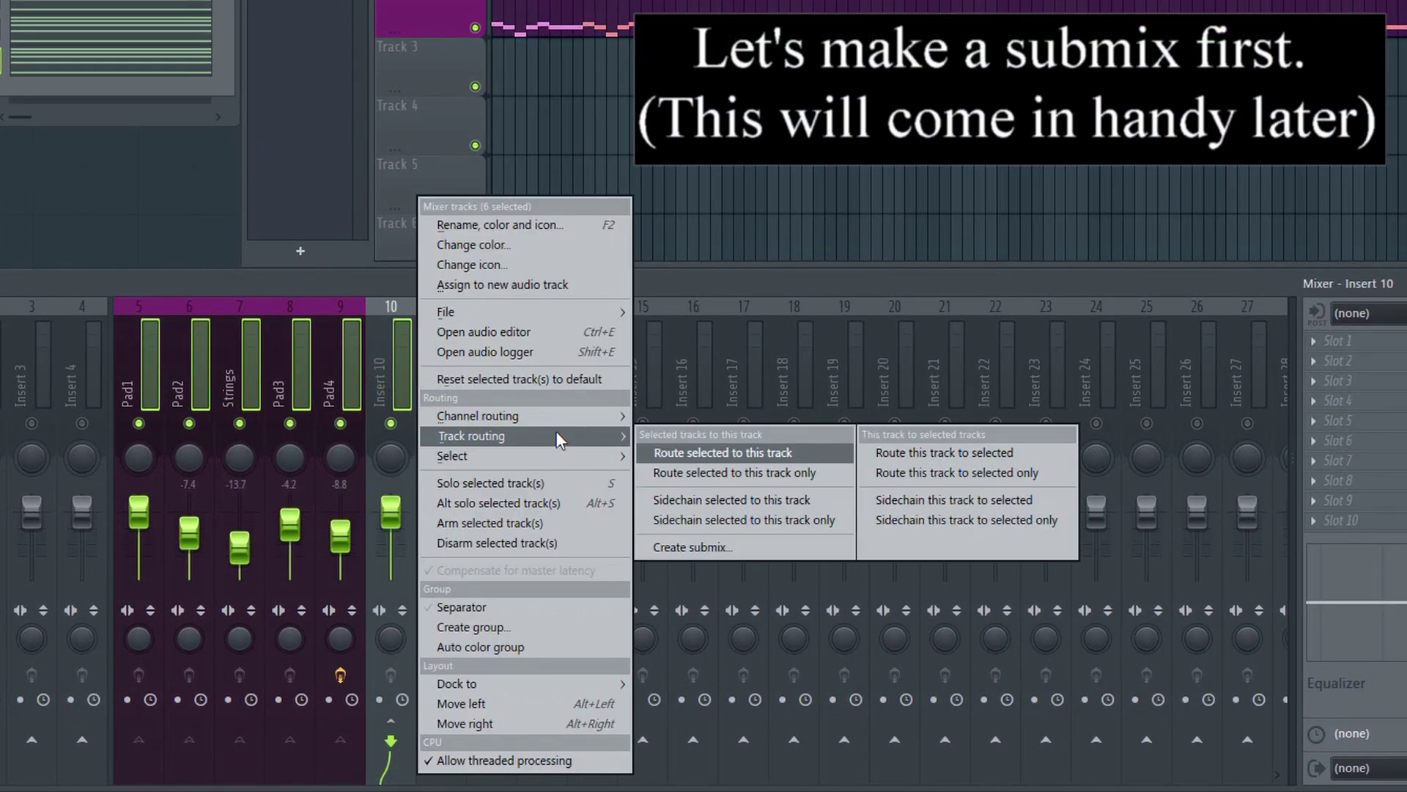
click(724, 548)
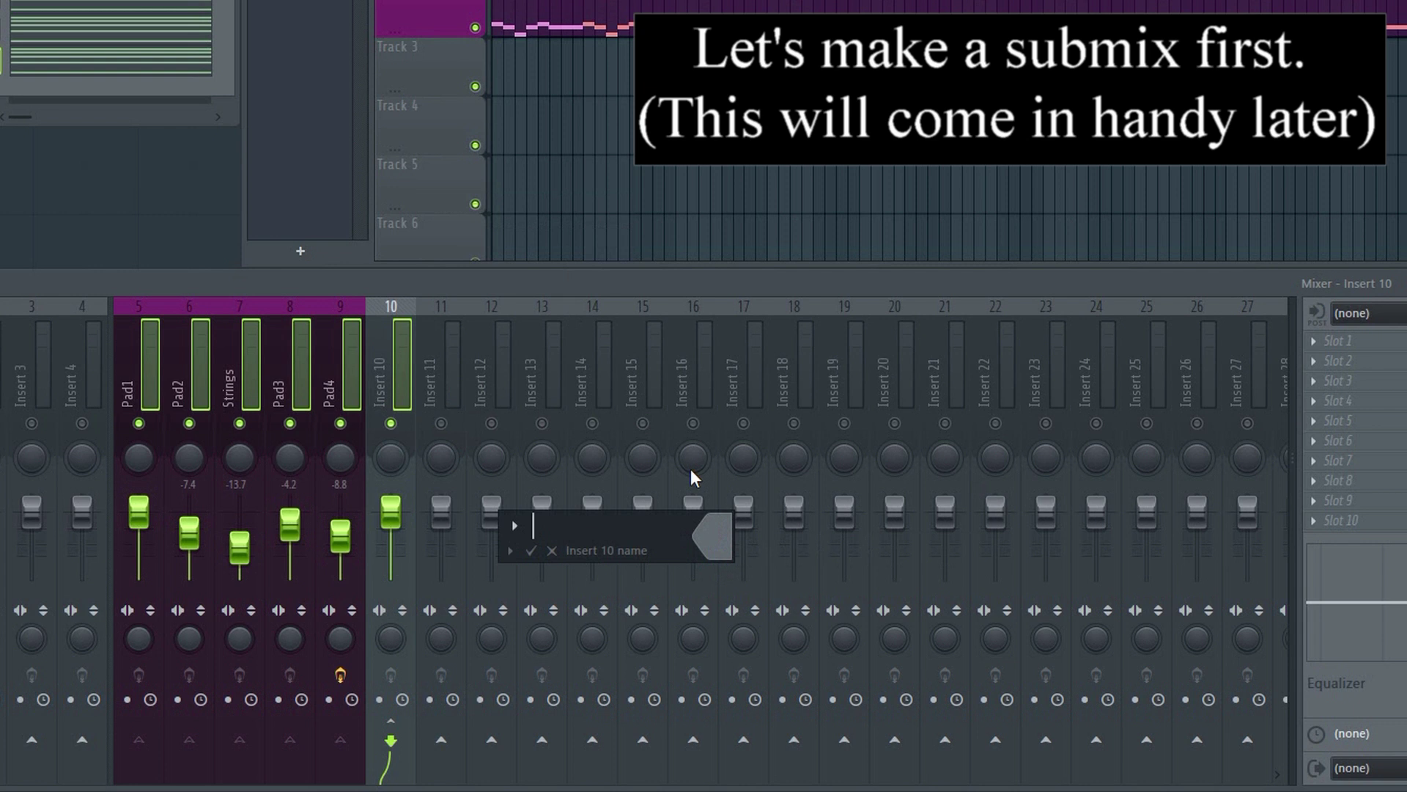
text(Pads submix)
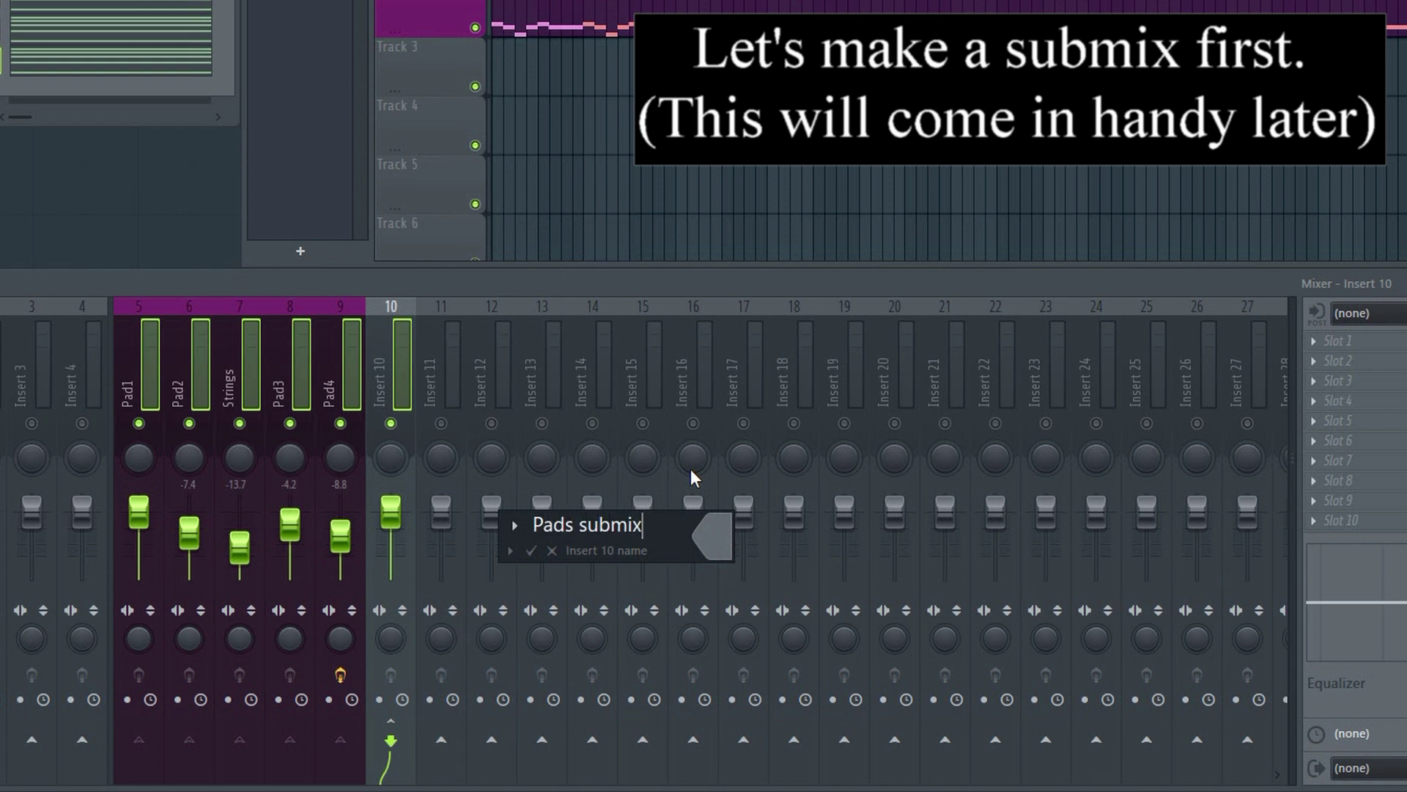
click(715, 539)
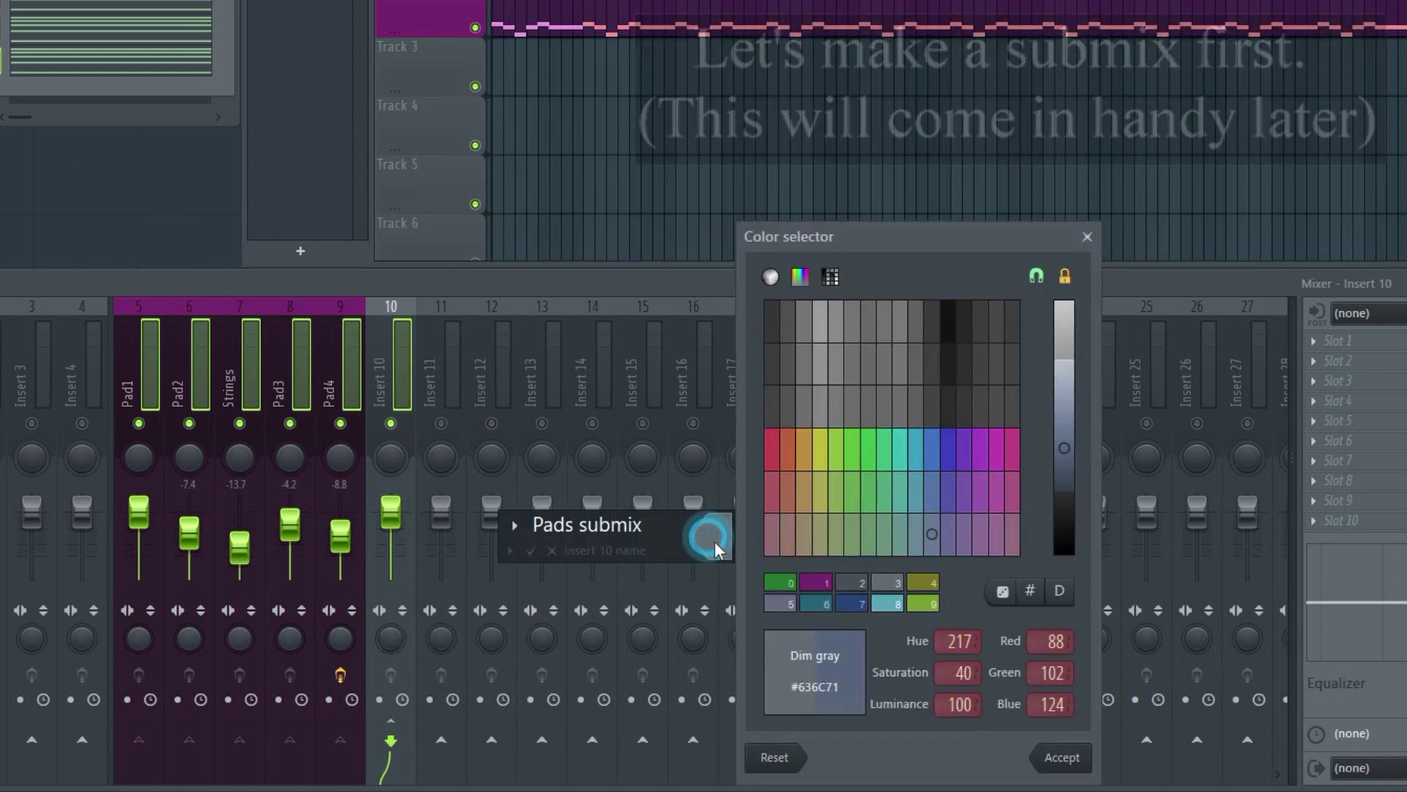
click(809, 589)
click(1055, 757)
key(Return)
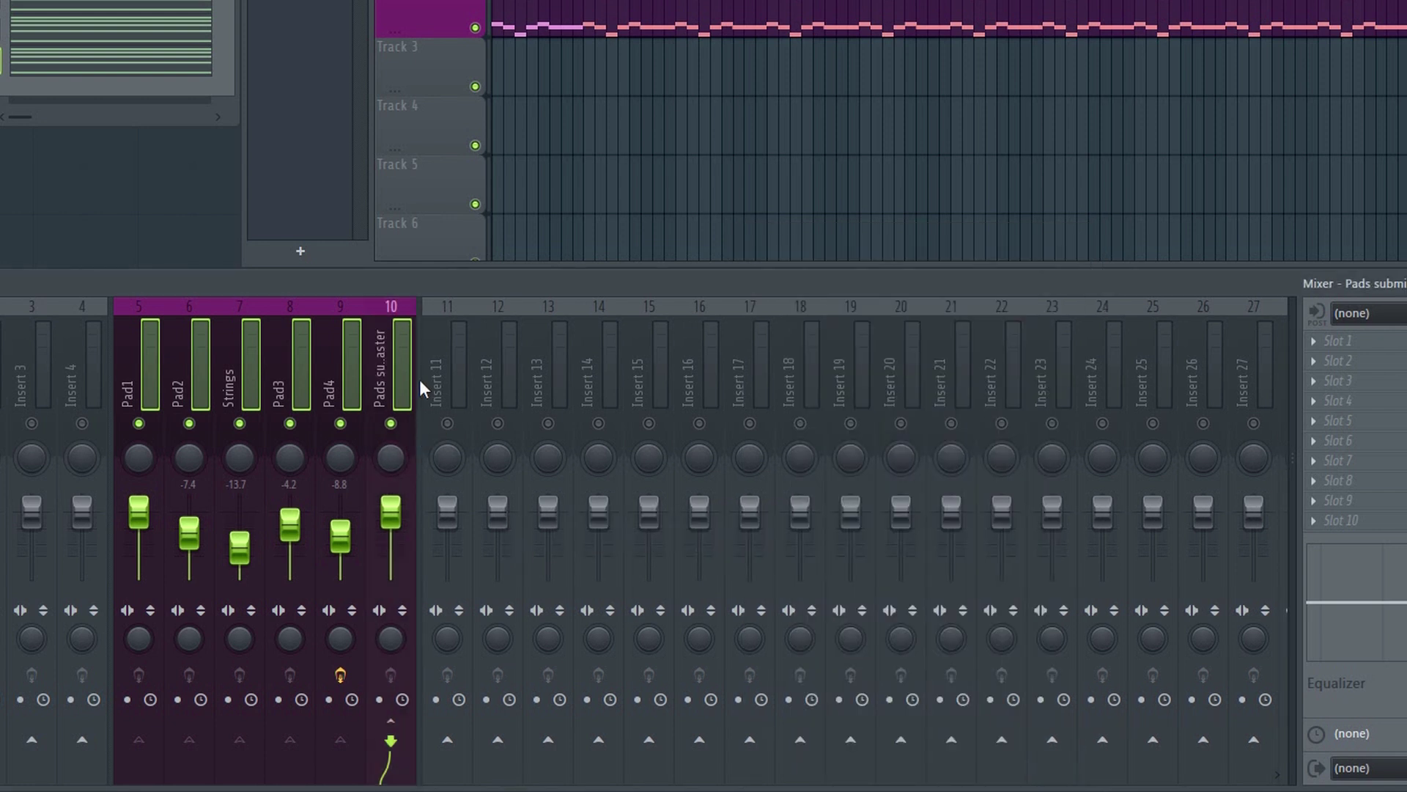
Add a separator at the pads submix master track in the mixer.
click(421, 371)
right_click(402, 367)
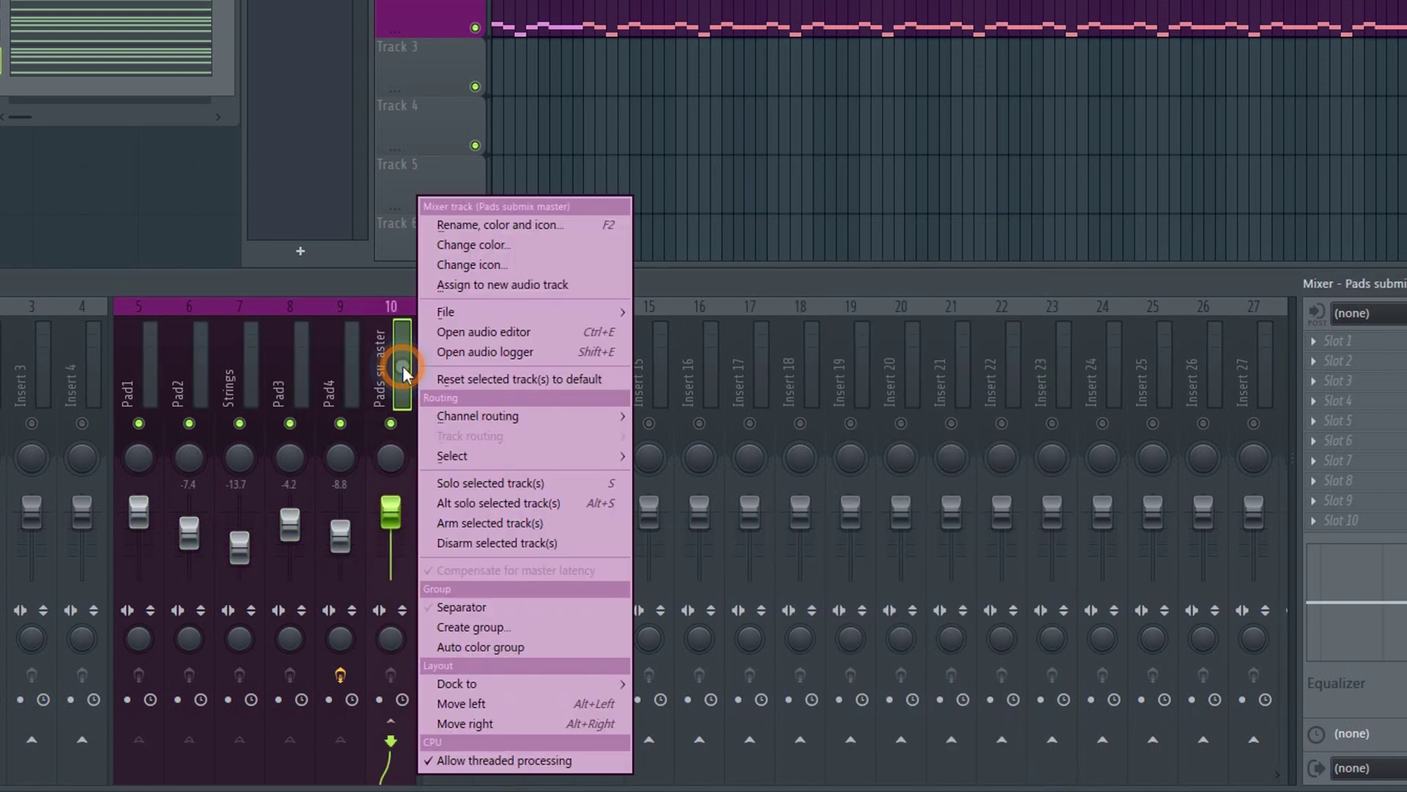
click(460, 604)
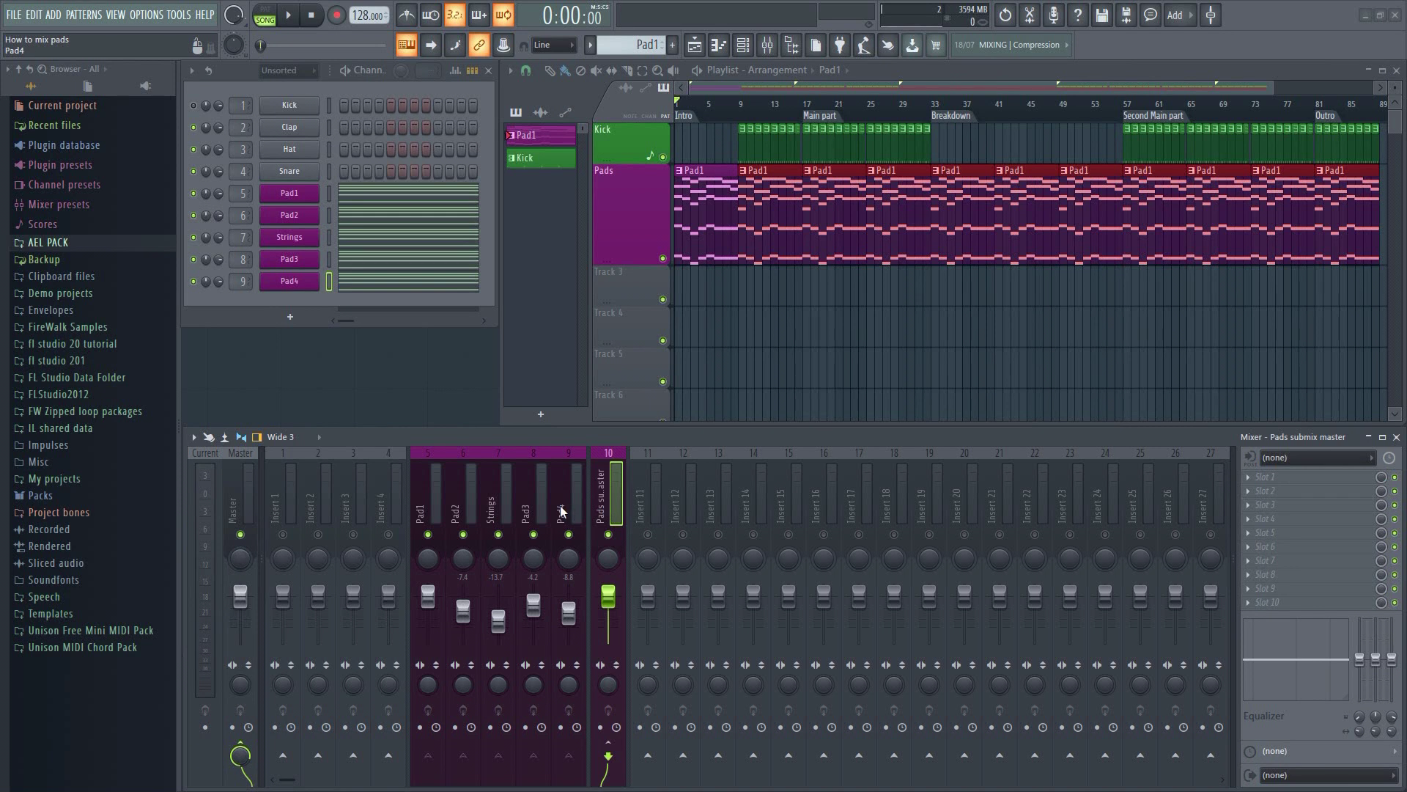
Select the Pad4 mixer track, mark the Breakdown section from bar 33 to 57 and play it back.
click(563, 510)
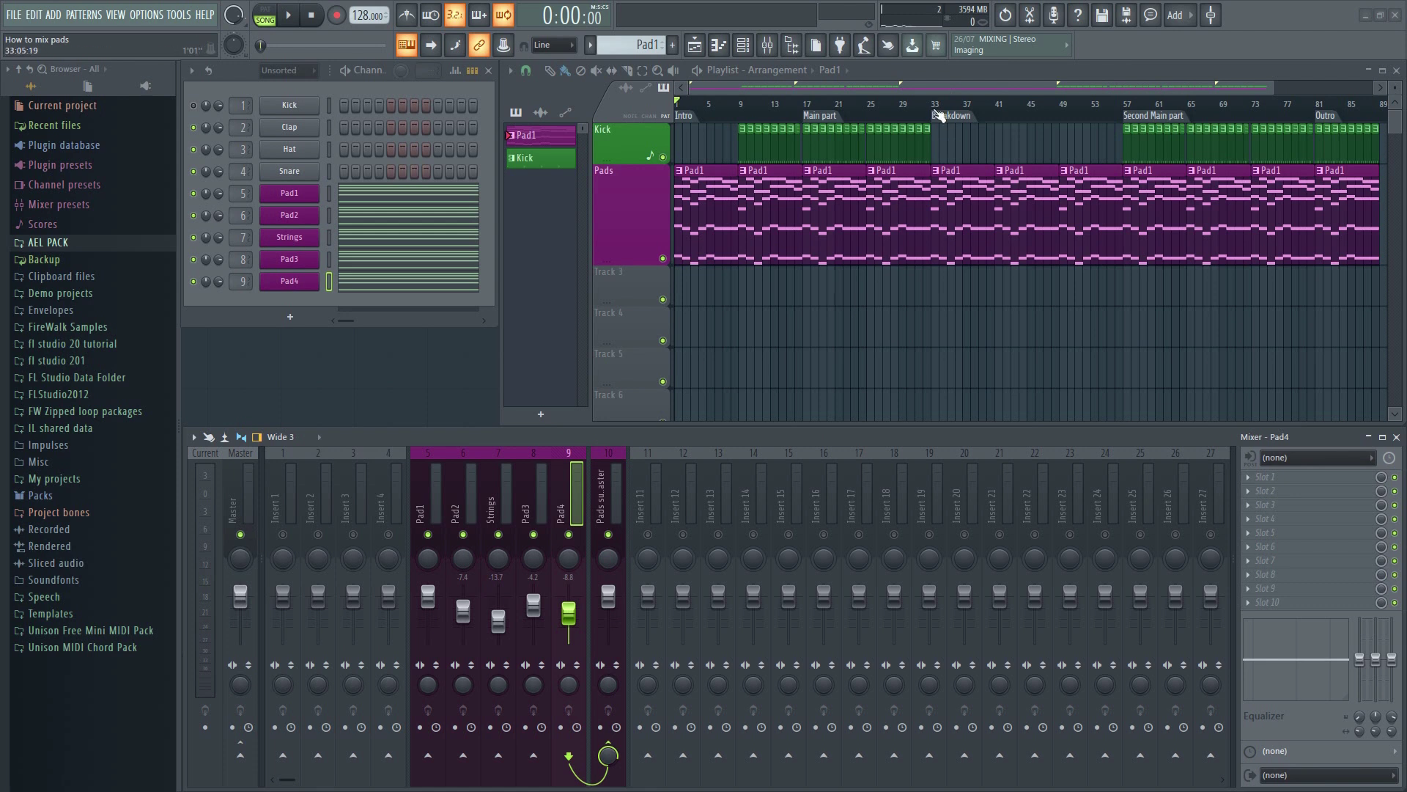
drag(935, 111, 1097, 133)
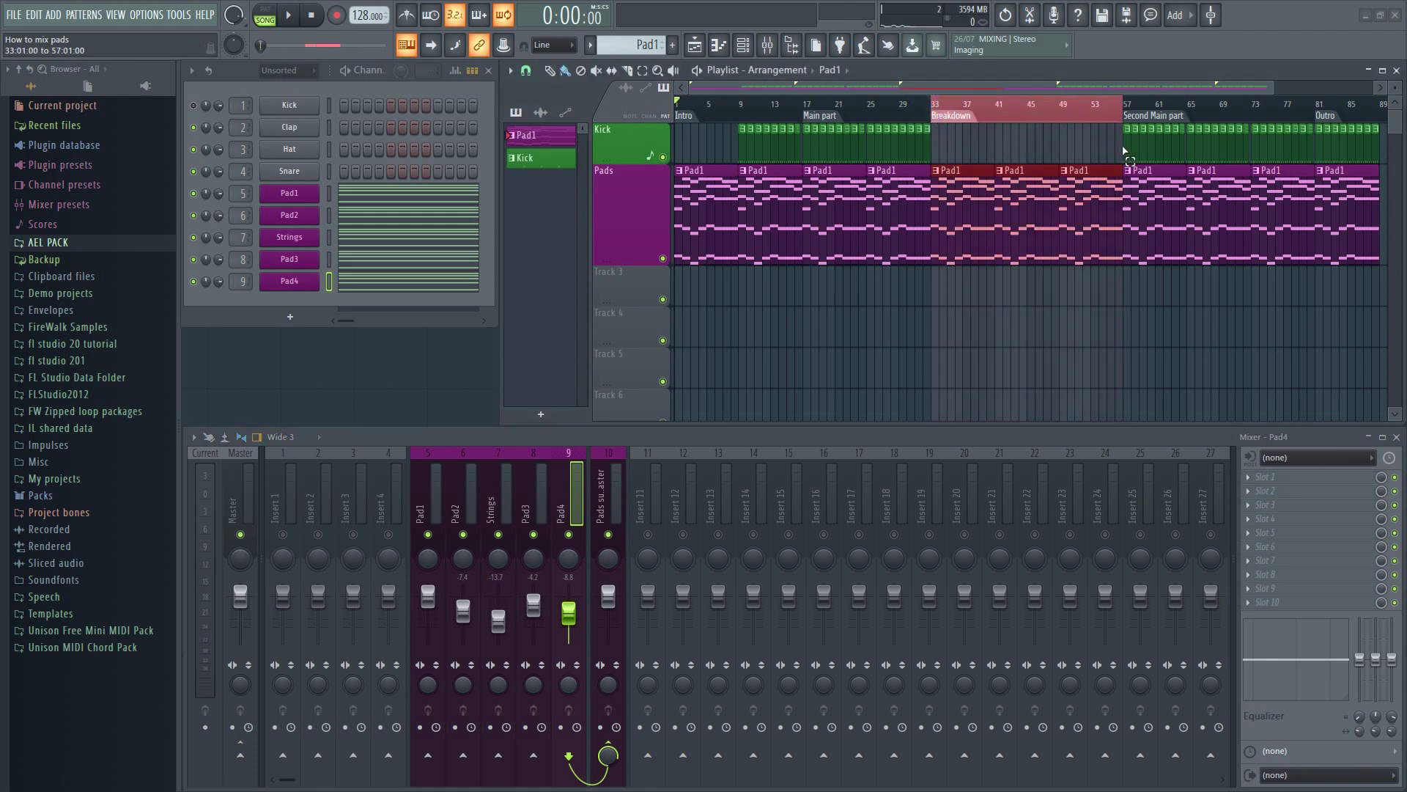
key(space)
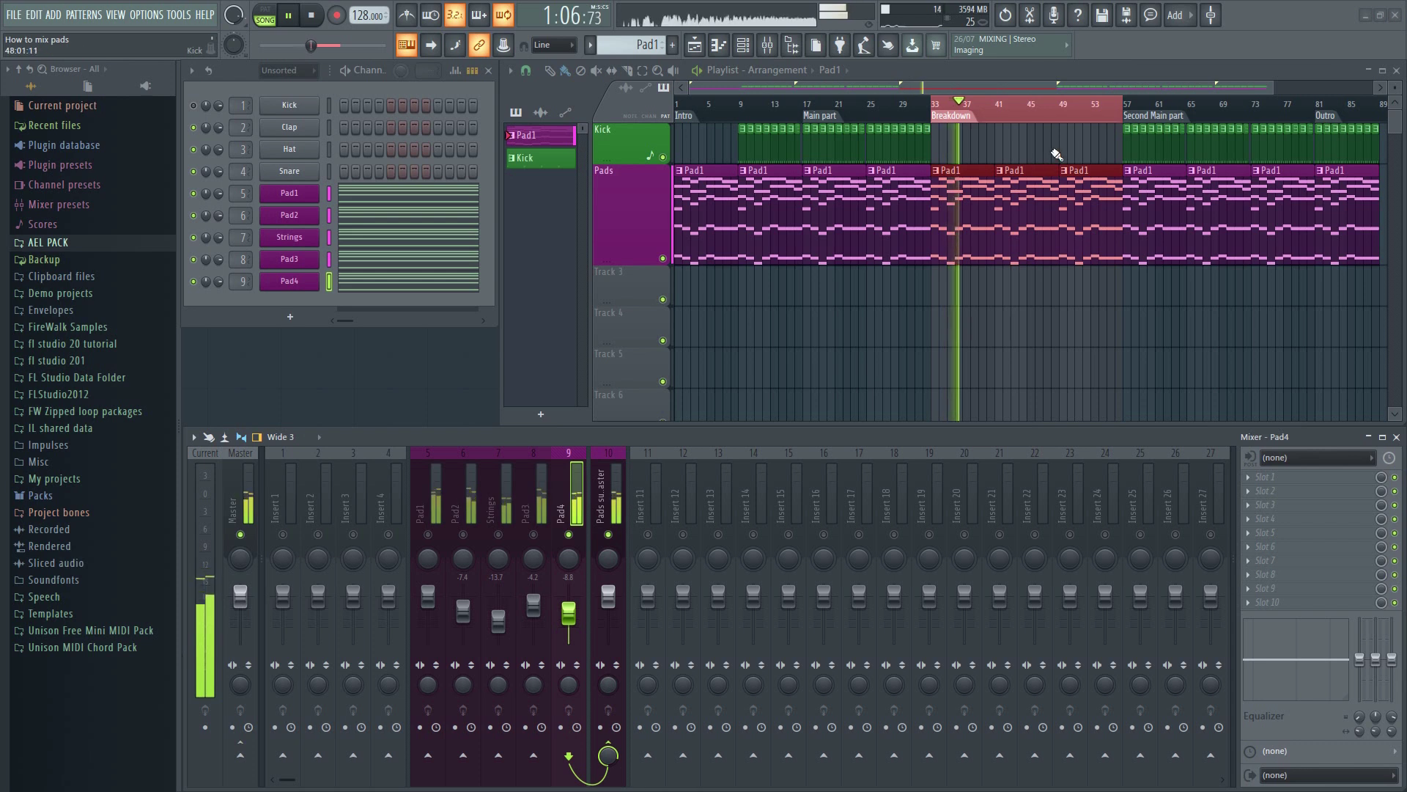
key(space)
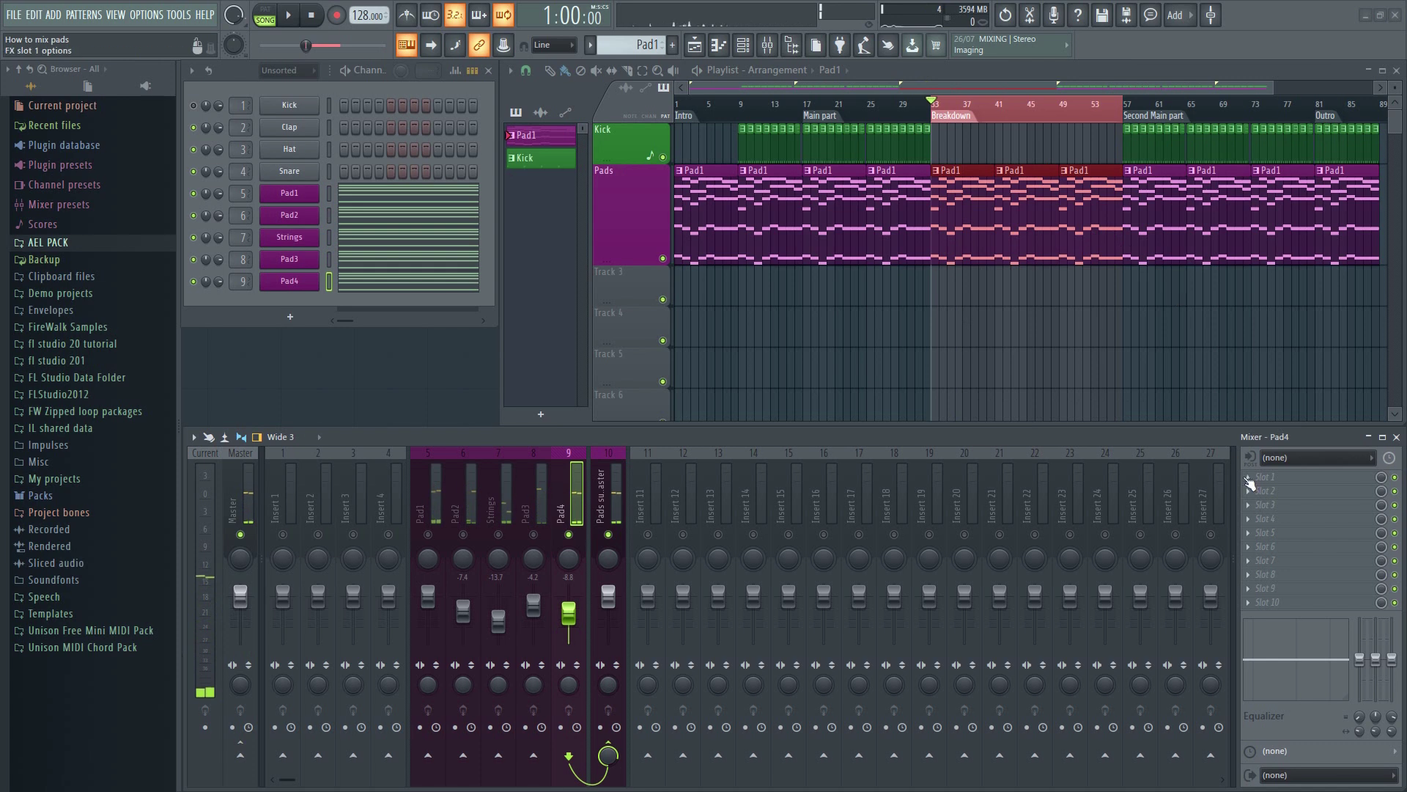
Load Fruity Parametric EQ 2 into slot 1 of the Pad4 mixer track and reposition its window.
click(1248, 478)
click(1026, 519)
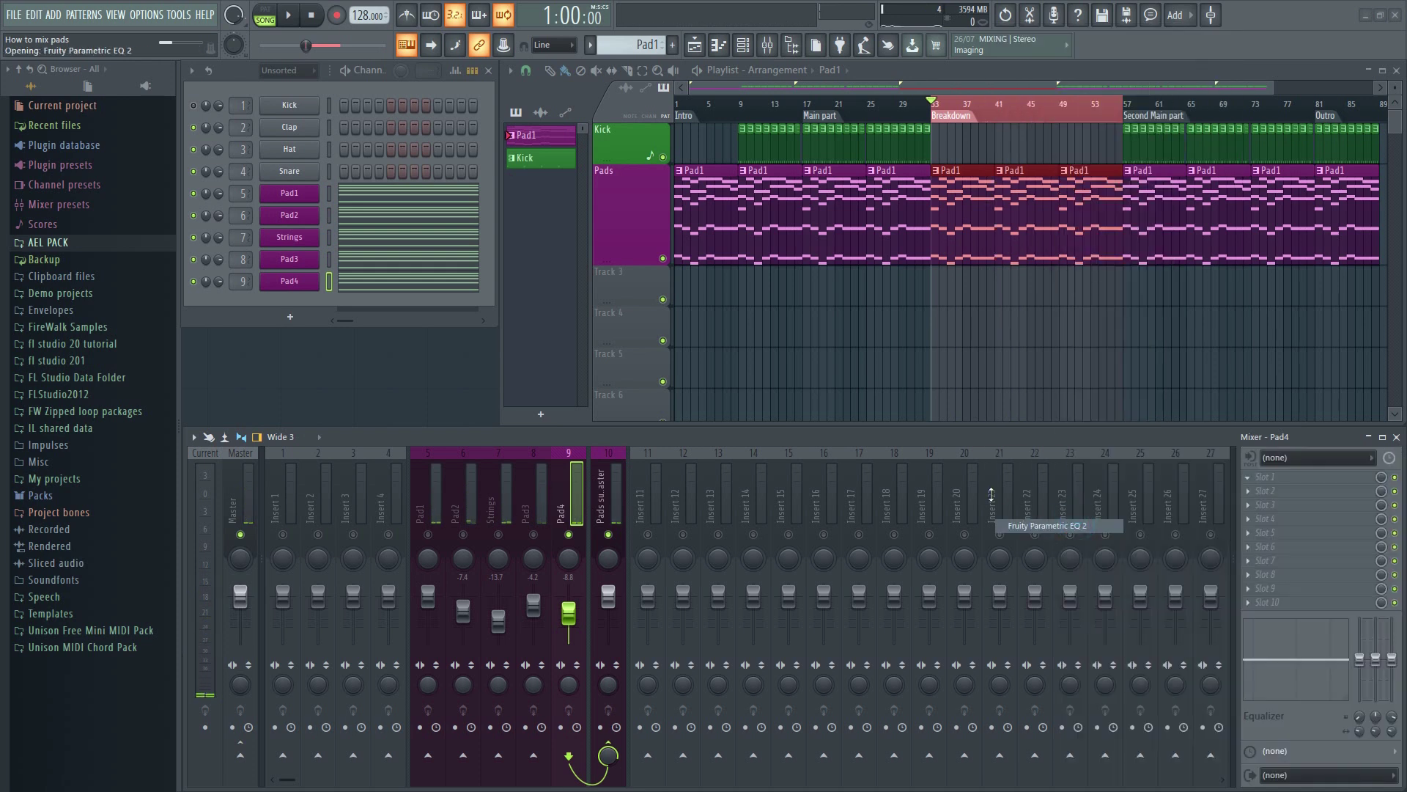
drag(609, 264, 680, 140)
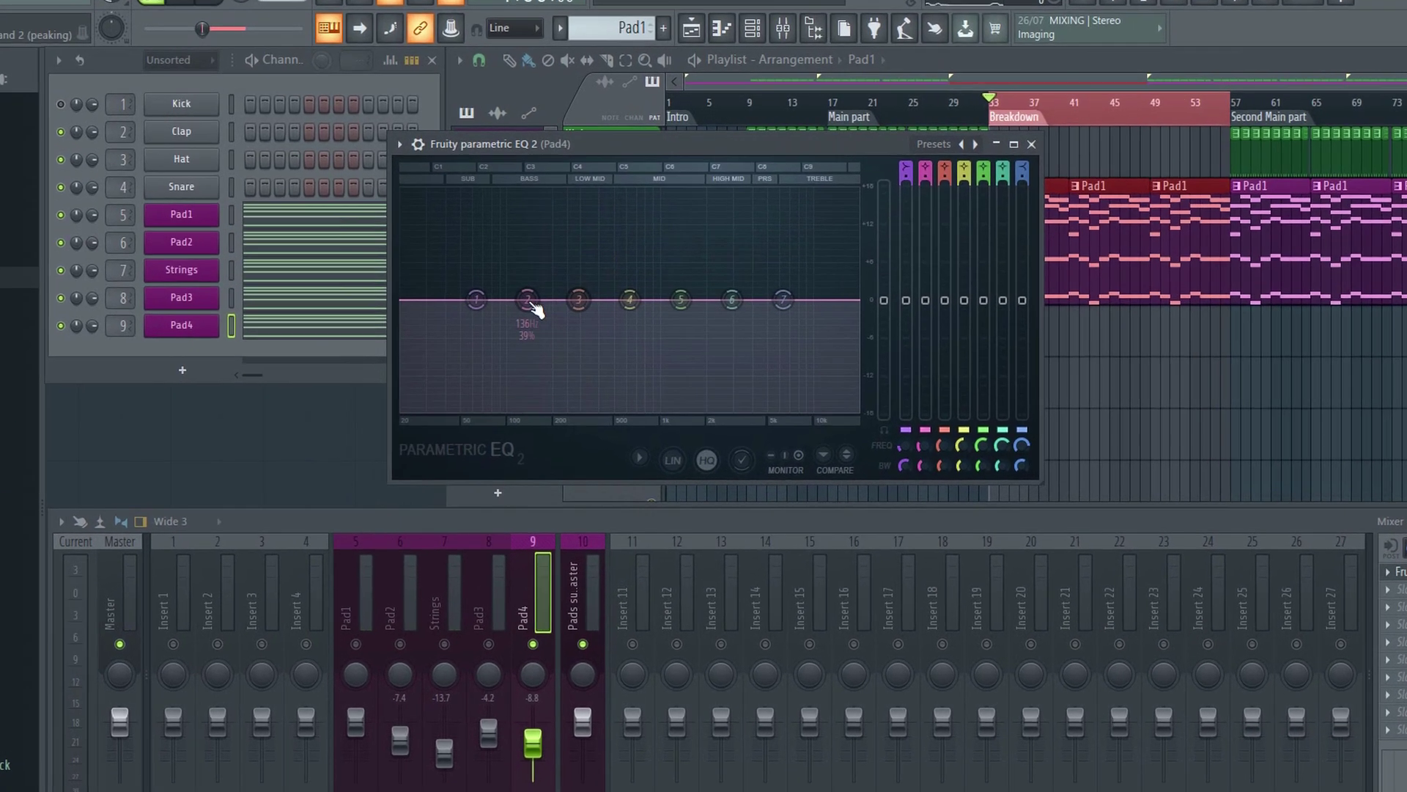
Make band 1 of the EQ a High pass filter at about 51 Hz with 66% bandwidth.
right_click(523, 260)
mouse_move(448, 424)
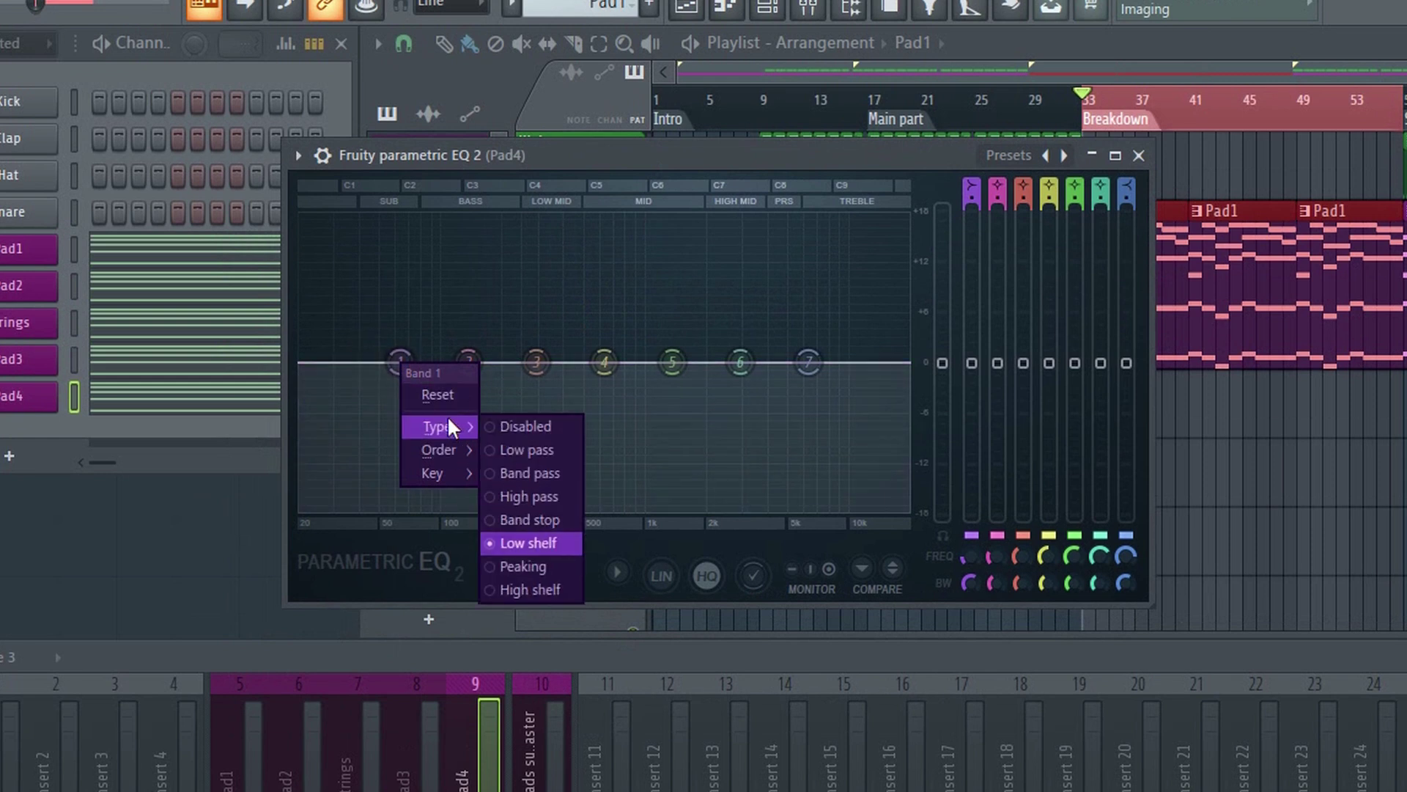
click(558, 496)
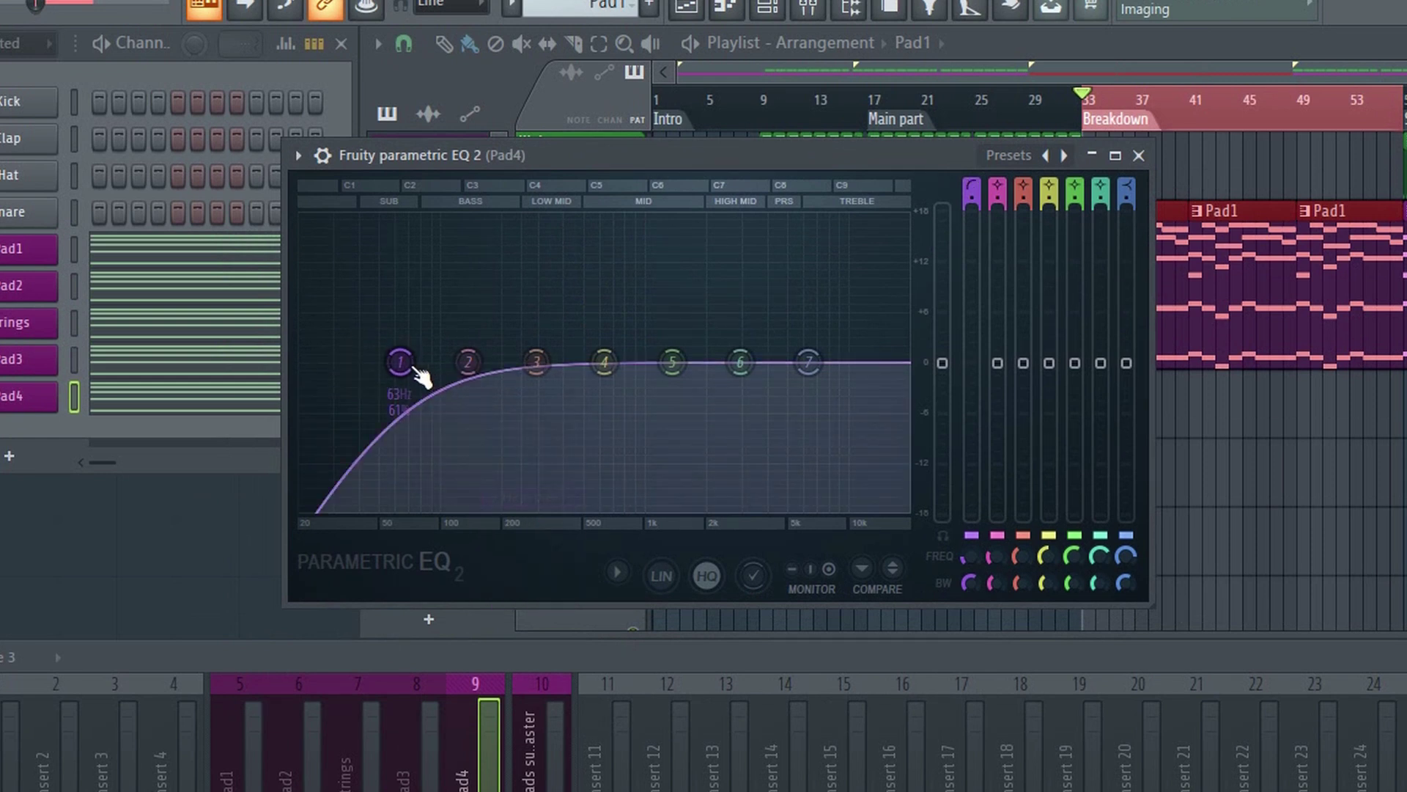
scroll(404, 367, up, 2)
drag(404, 366, 382, 366)
Play the Breakdown and compare Pad4 with the gentle low cut bypassed and enabled.
key(space)
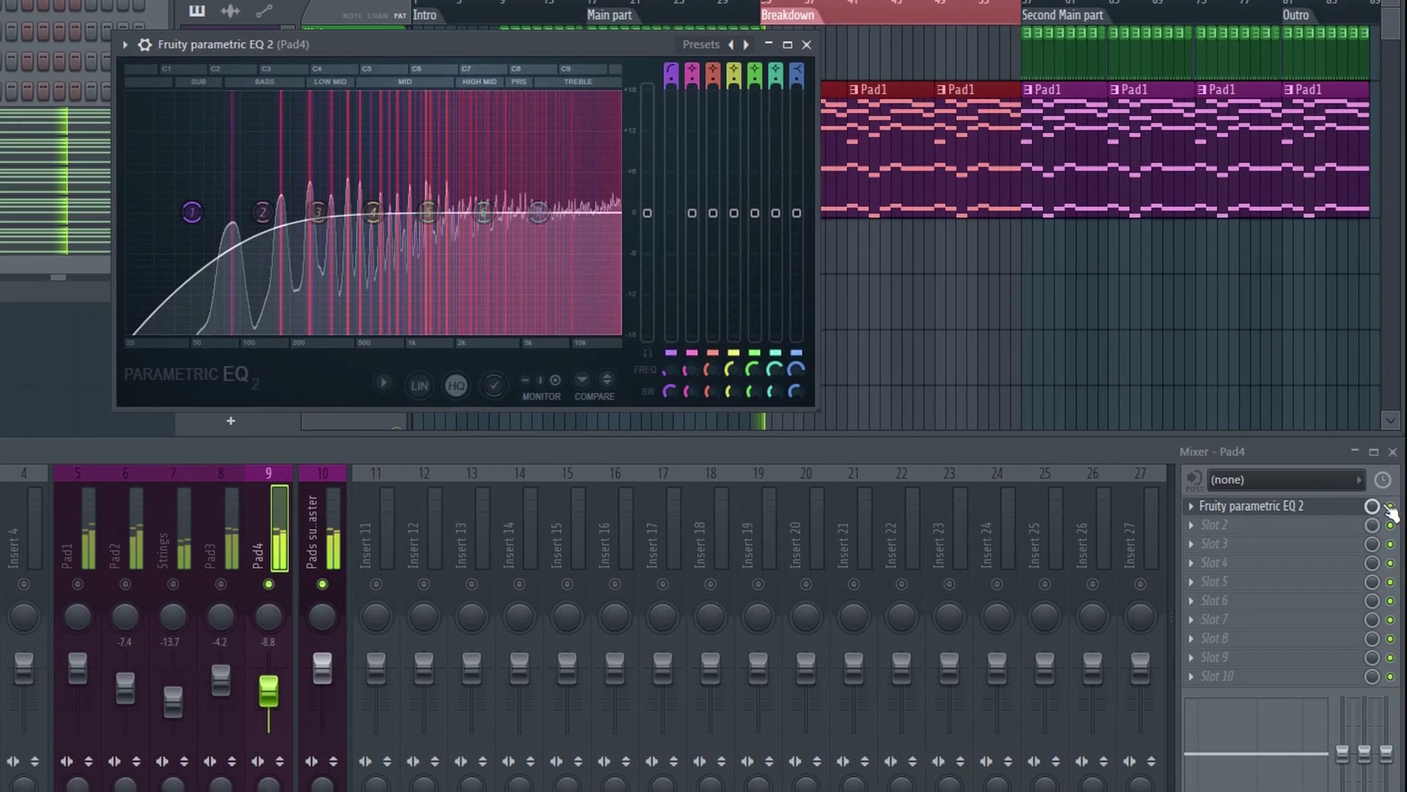
click(1391, 506)
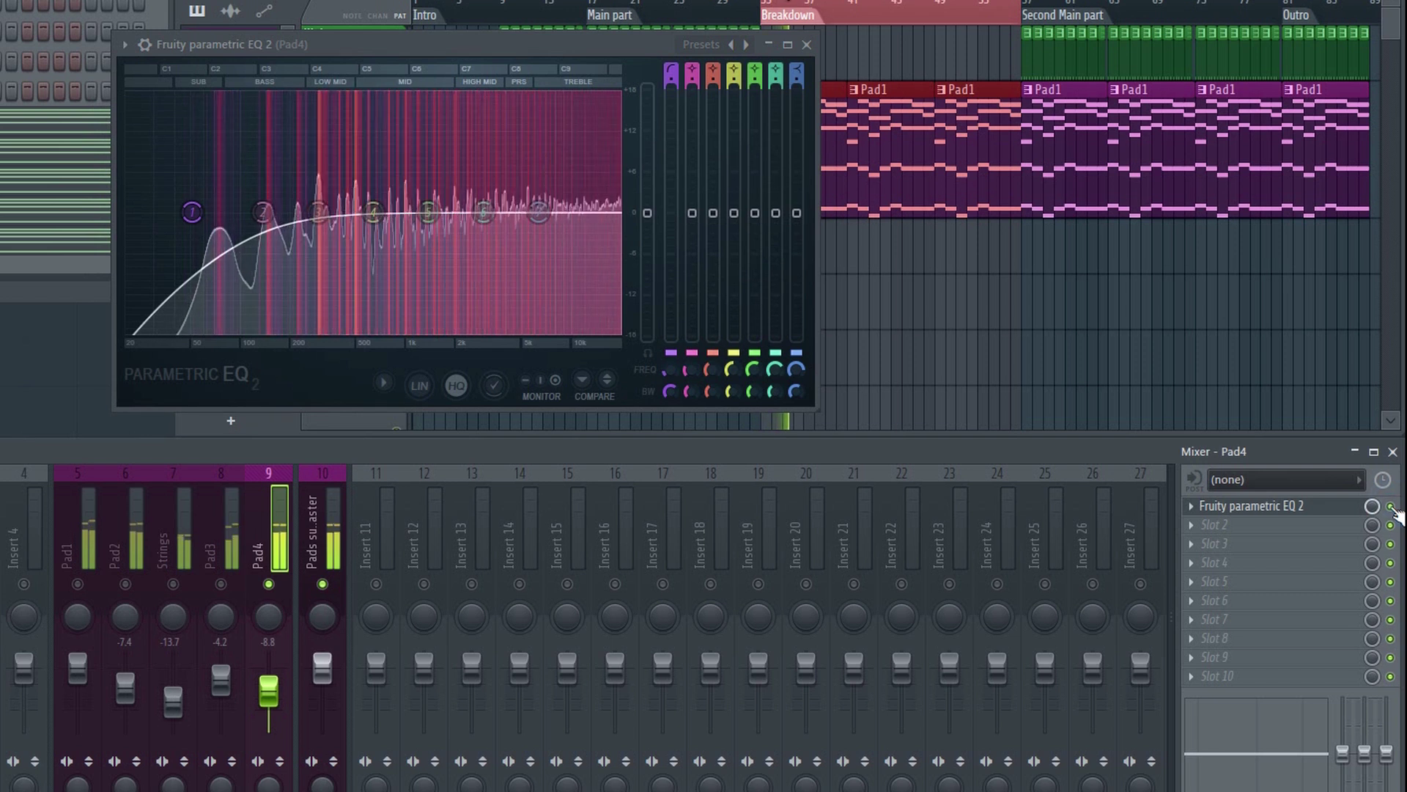
click(1391, 506)
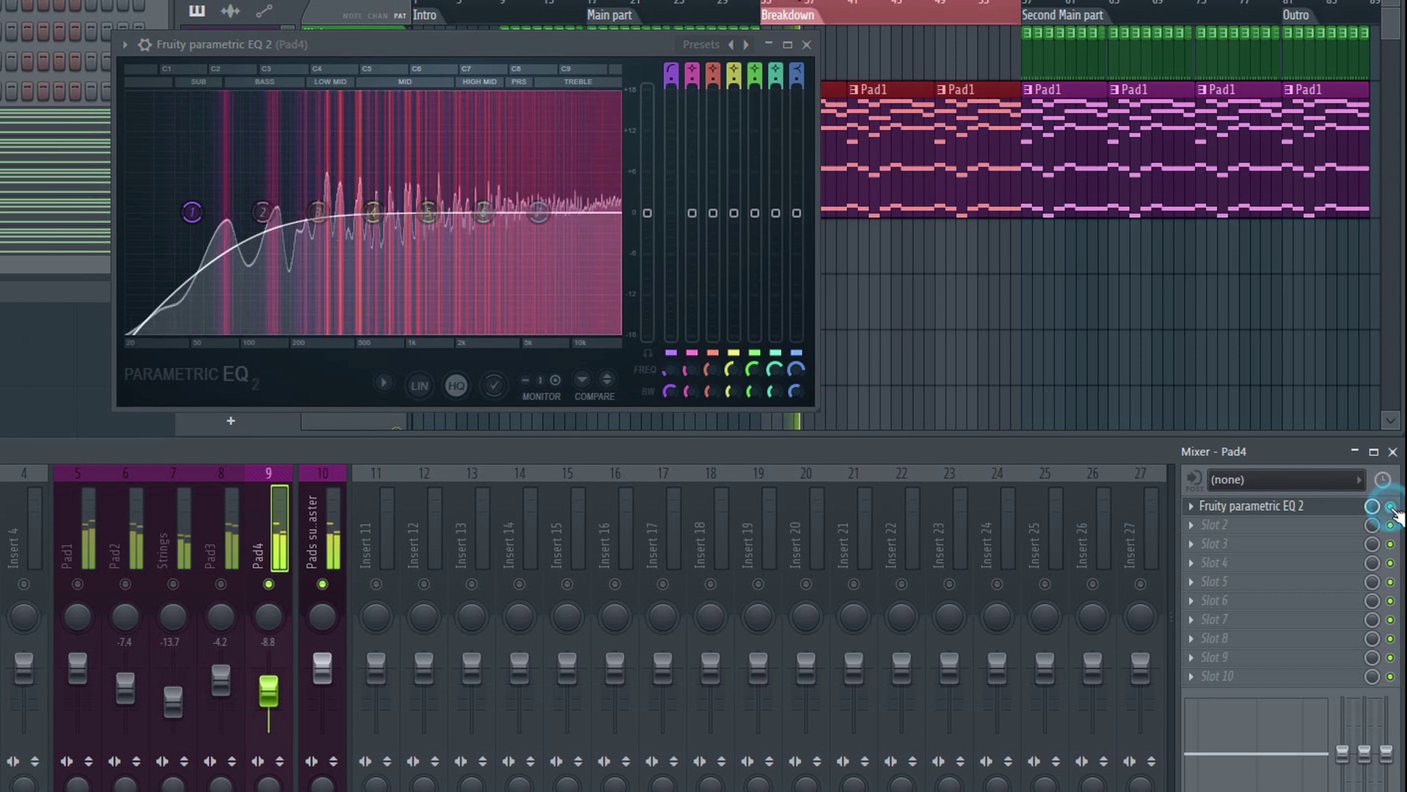
Try a Steep 8 order on band 1 and raise its cutoff to just beside band 3.
right_click(189, 212)
mouse_move(228, 280)
click(305, 284)
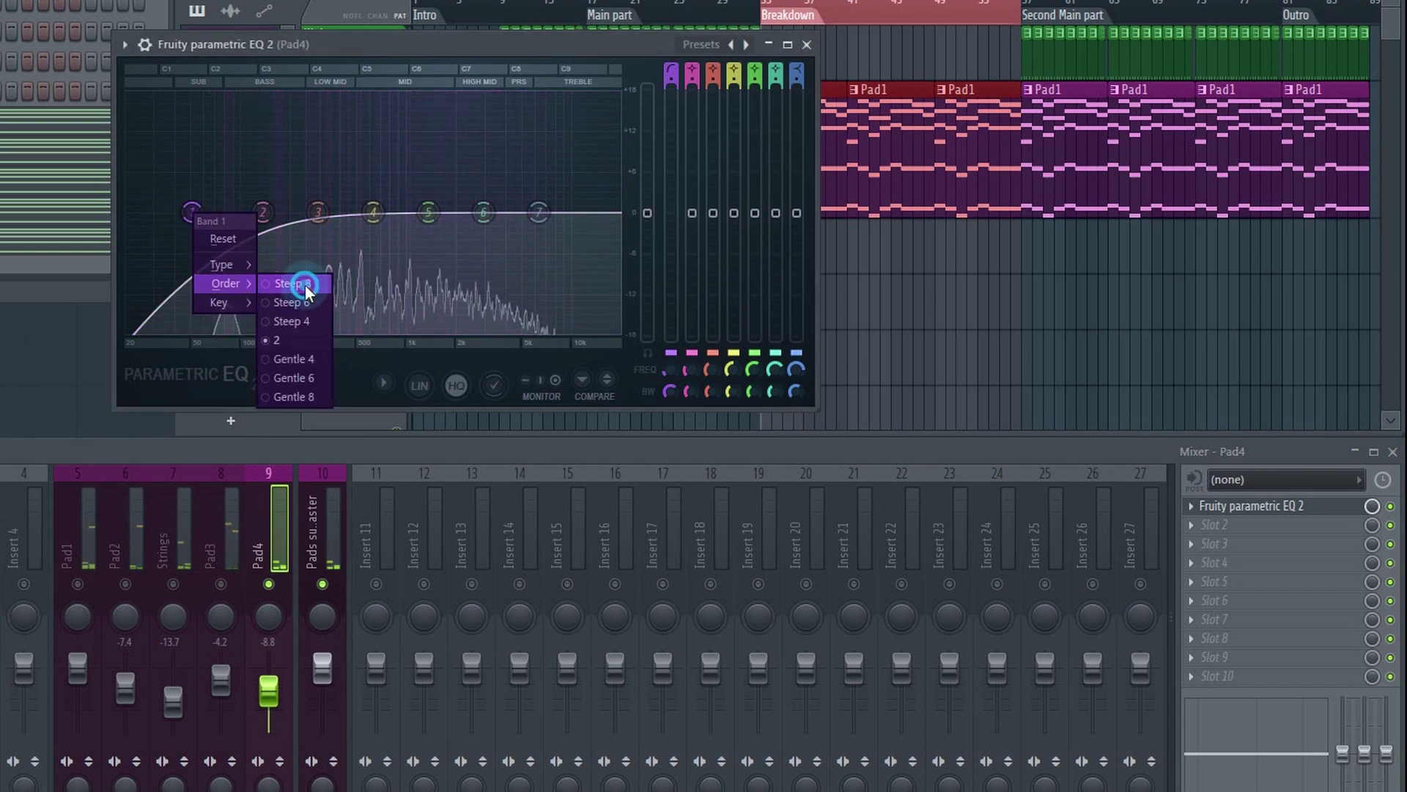
drag(194, 214, 308, 213)
Play the Breakdown and compare Pad4 with the steep low cut bypassed and enabled.
key(space)
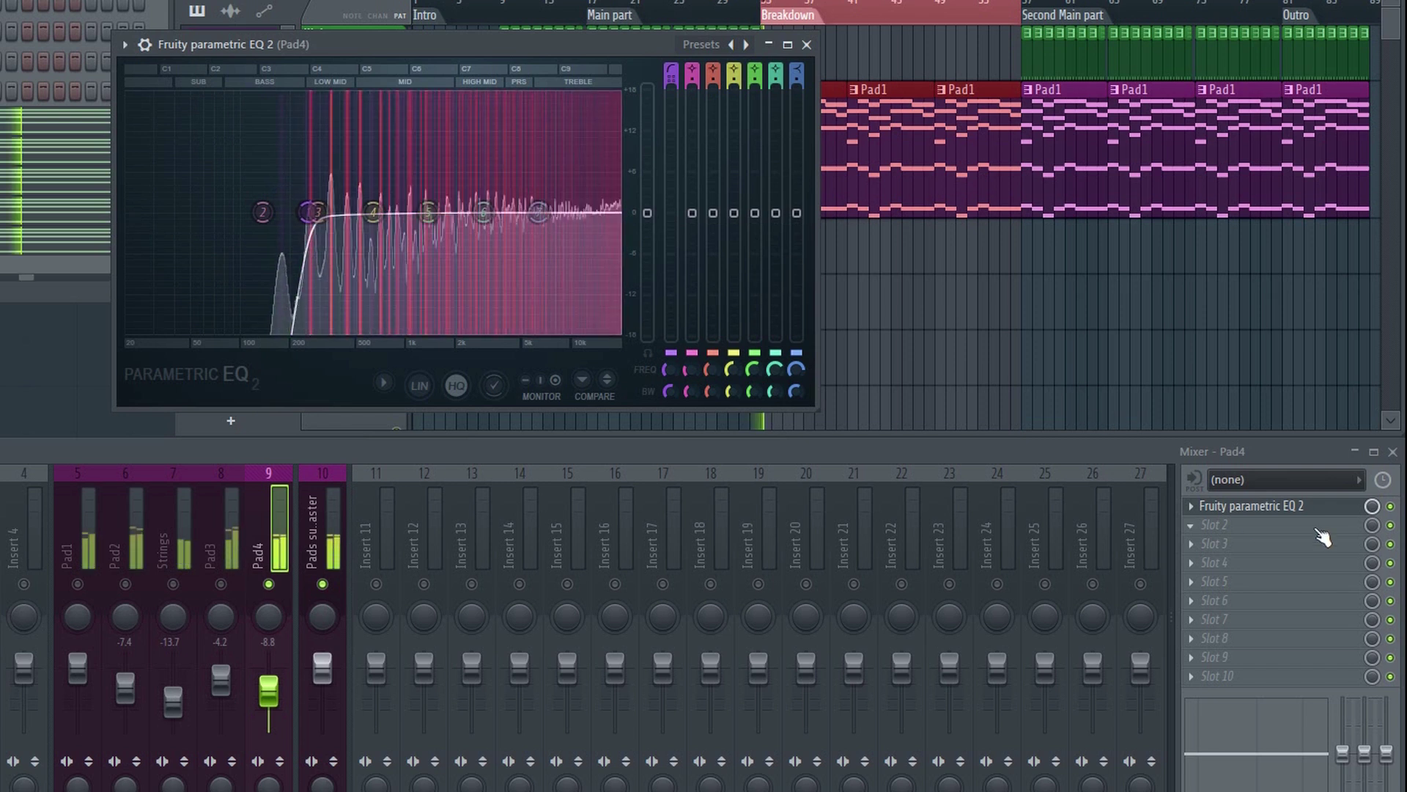
click(1390, 506)
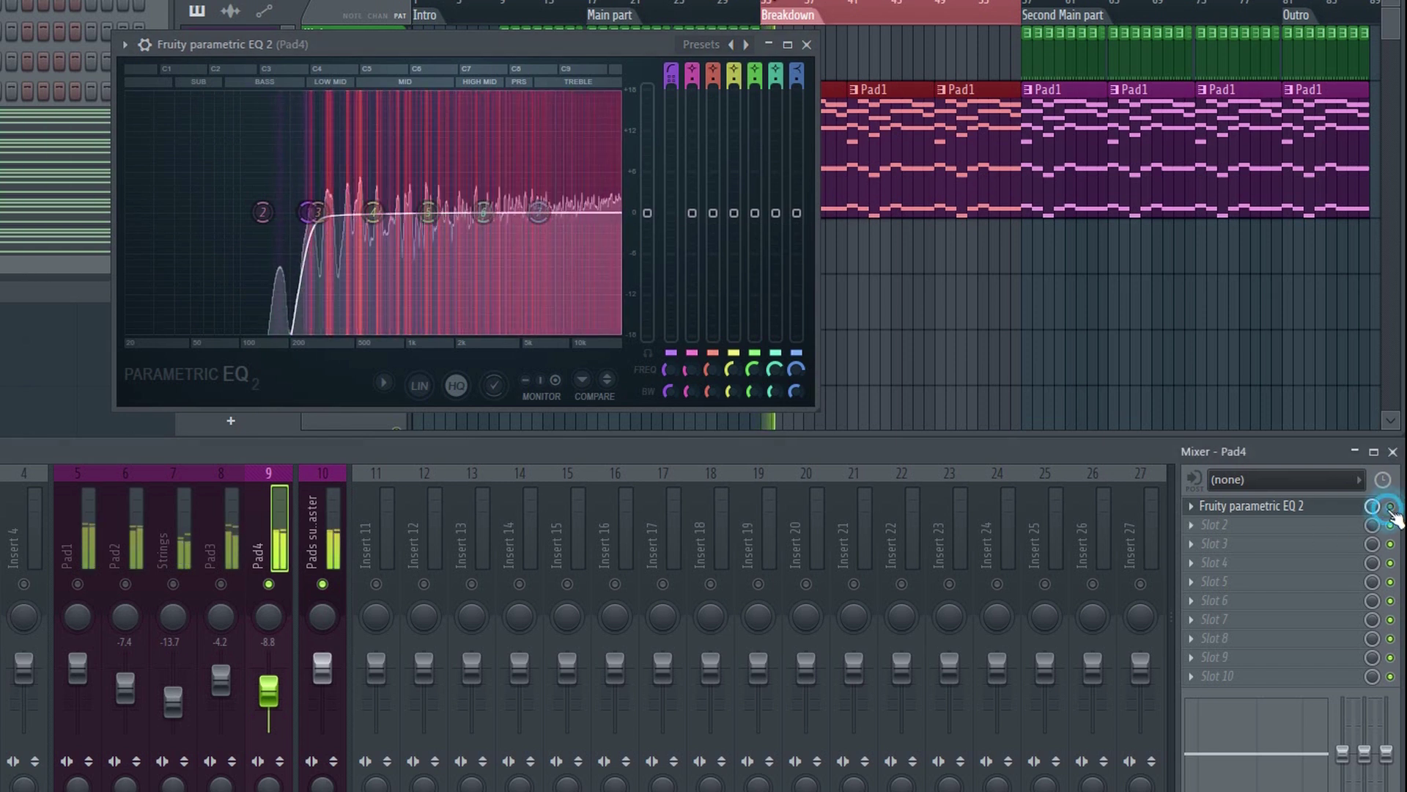
click(1390, 507)
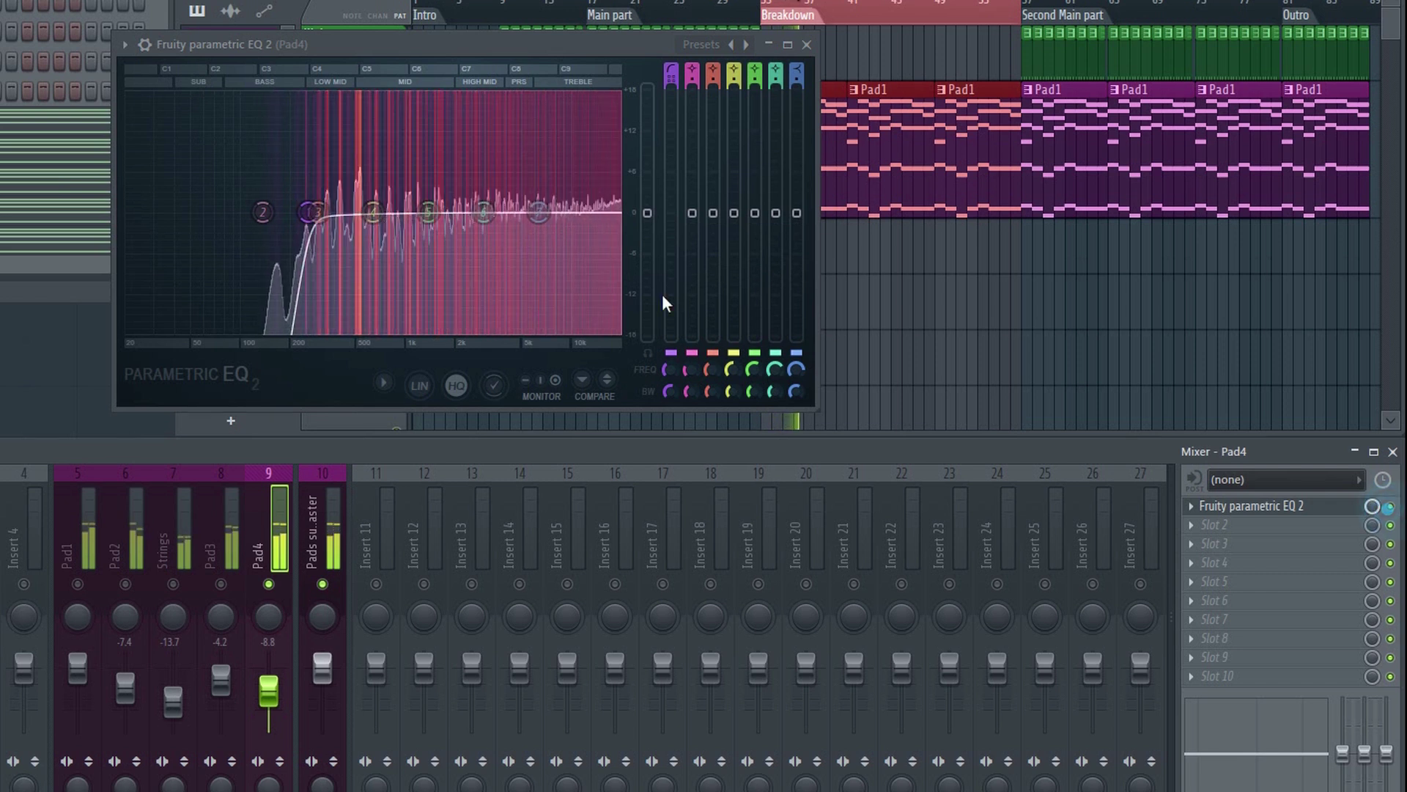
Return band 1 to filter order 2 with its cutoff at about 50 Hz.
drag(308, 212, 249, 213)
right_click(247, 213)
mouse_move(276, 285)
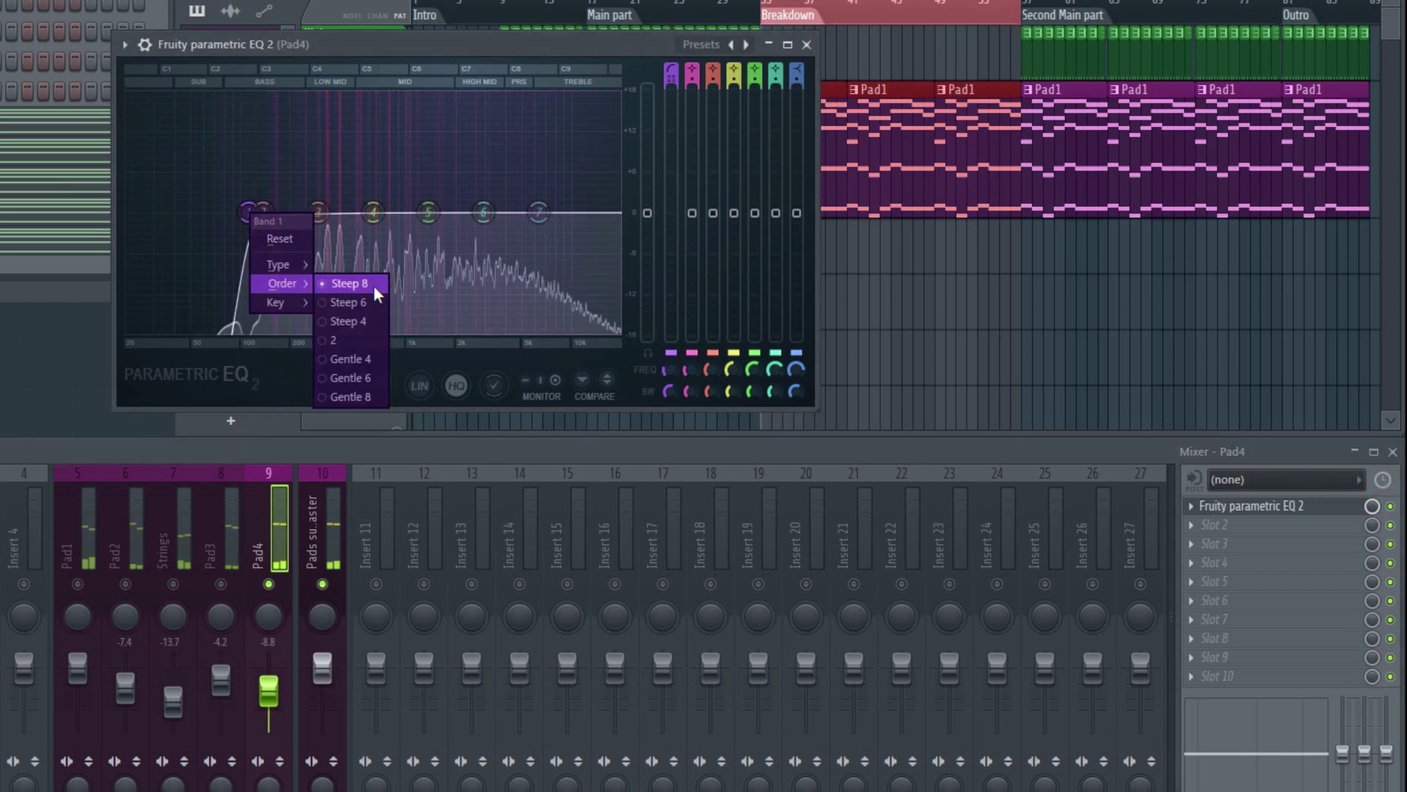
click(349, 327)
drag(248, 214, 190, 212)
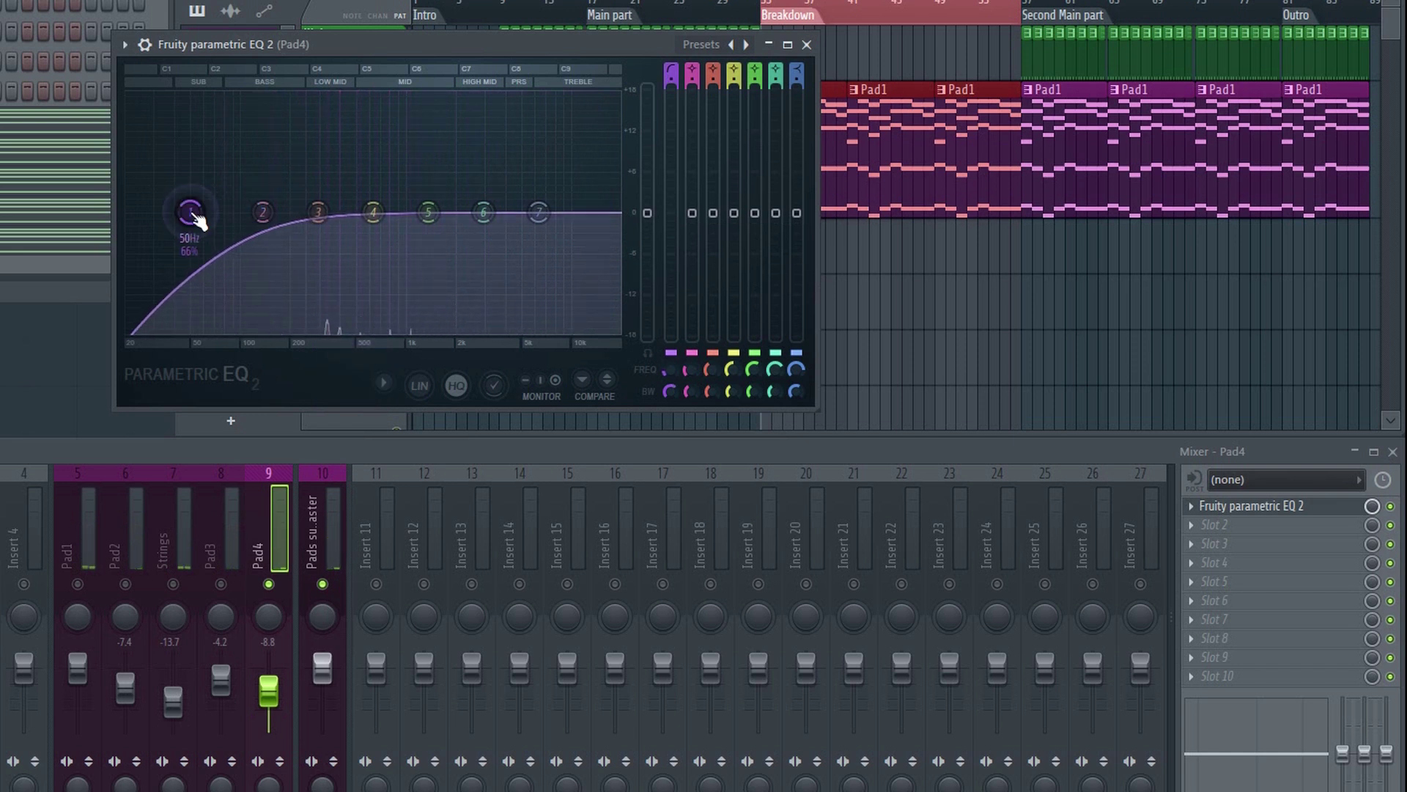
Boost EQ bands 6 and 7 slightly to lift Pad4's high frequencies, and close the EQ.
key(space)
drag(540, 213, 475, 197)
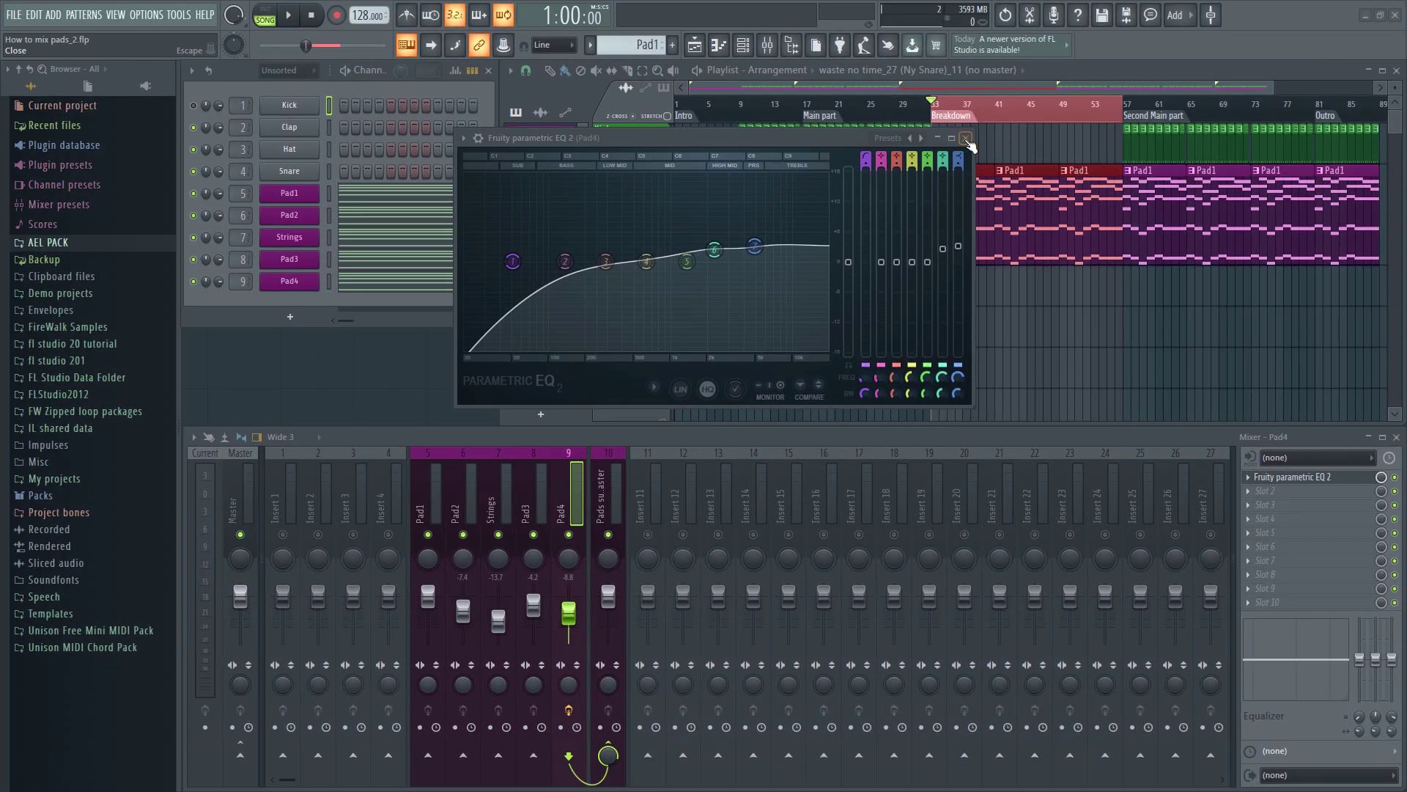
click(806, 46)
Clear the time selection in the playlist.
drag(808, 114, 933, 130)
click(809, 107)
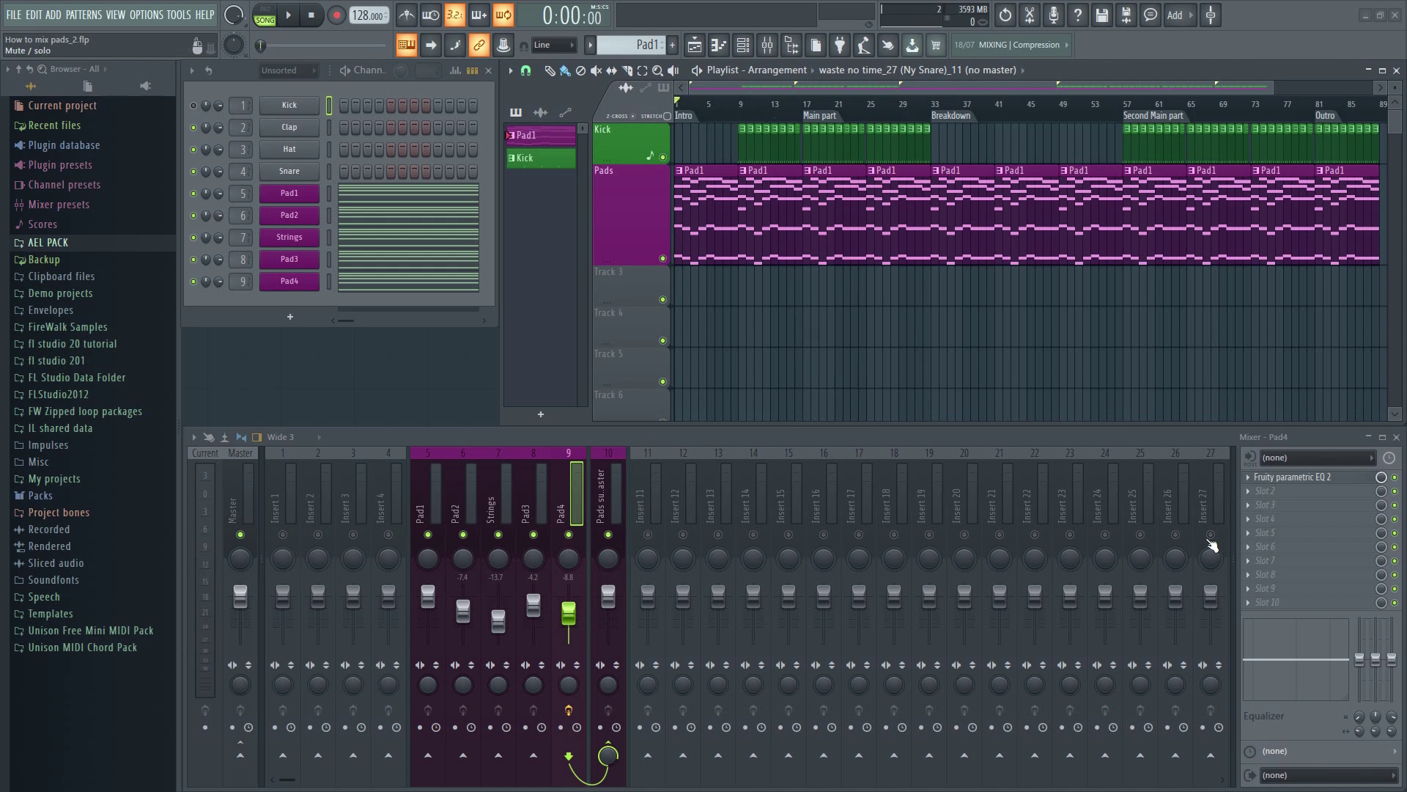
Load a second Fruity Parametric EQ 2 into slot 2 of the Pad4 track and make its band 1 a High pass filter.
click(1257, 494)
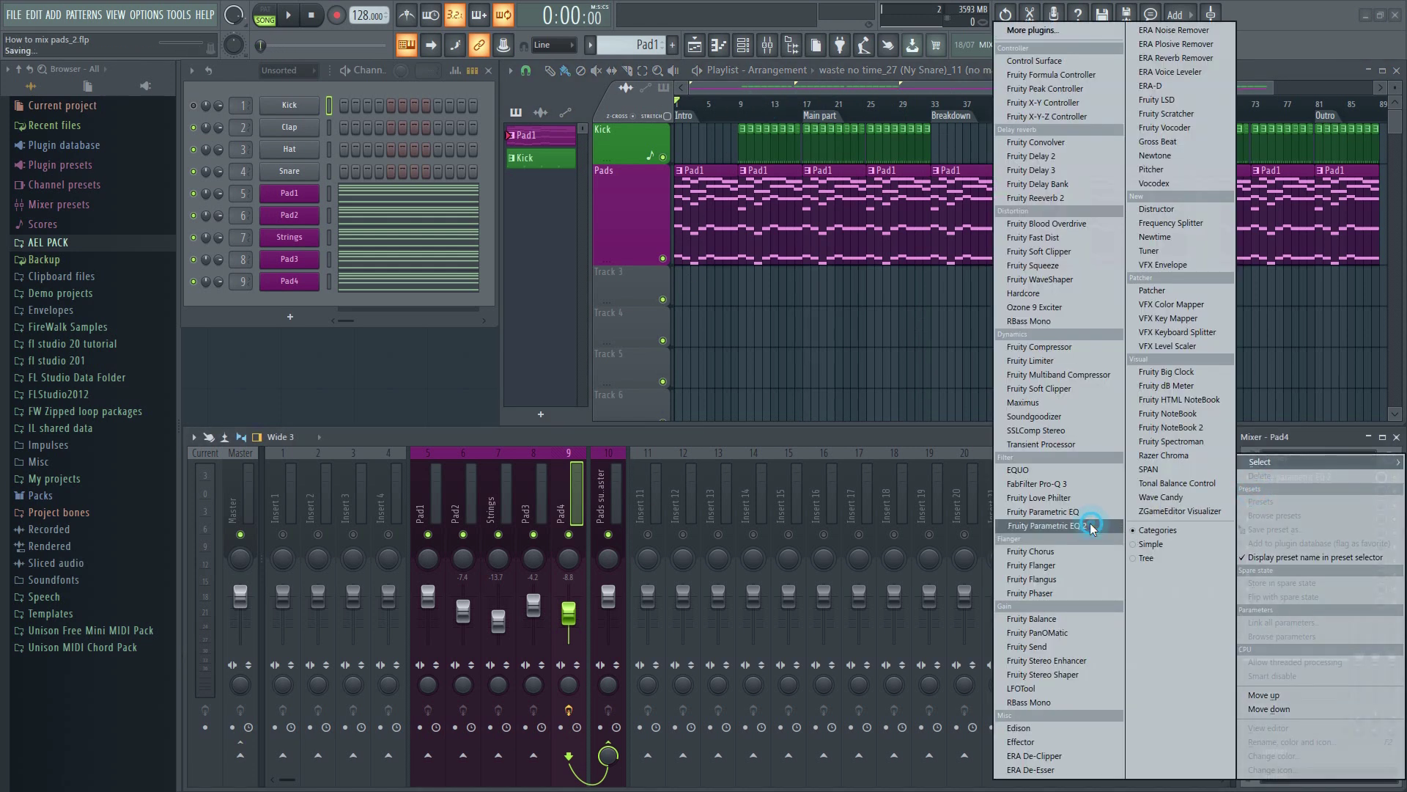
click(1093, 615)
right_click(281, 327)
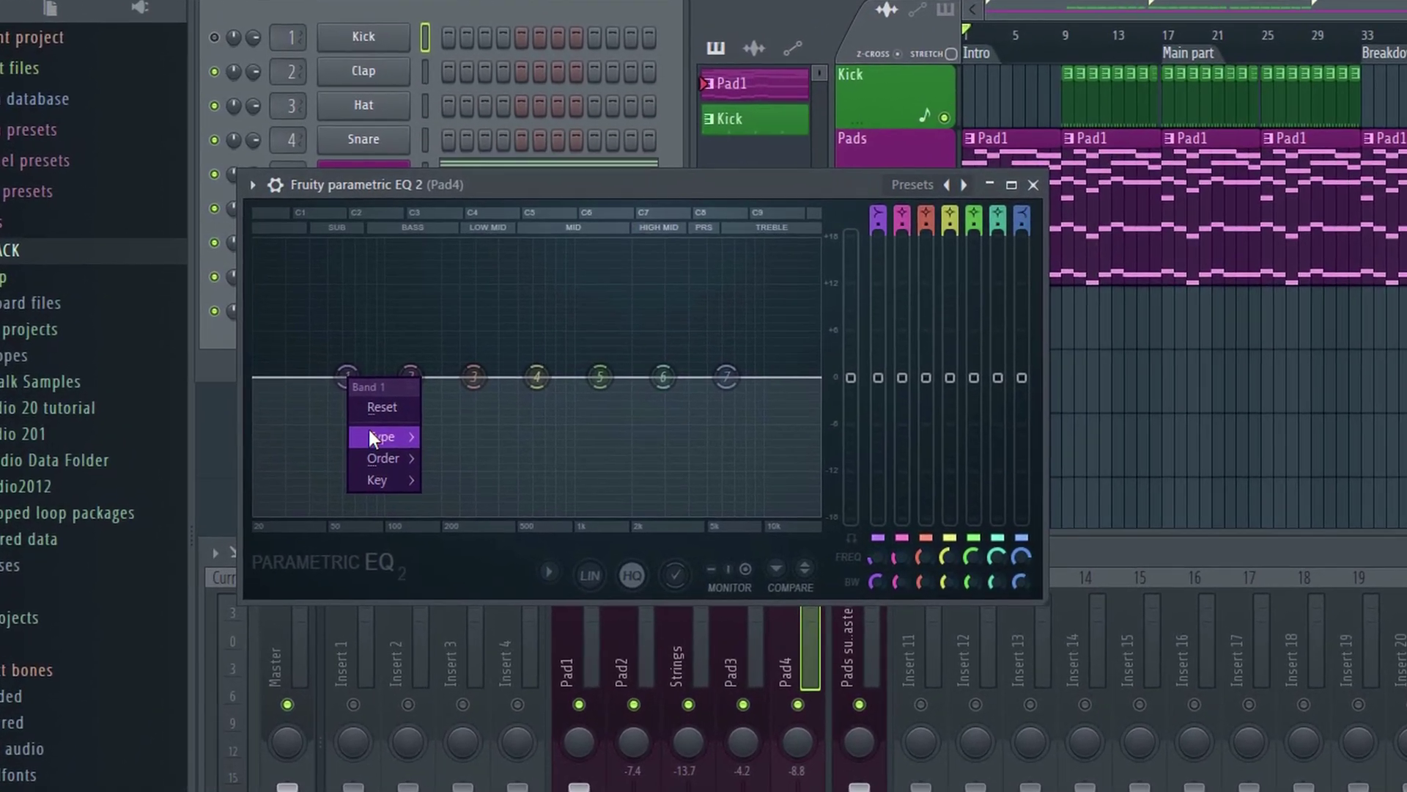
mouse_move(302, 362)
click(491, 533)
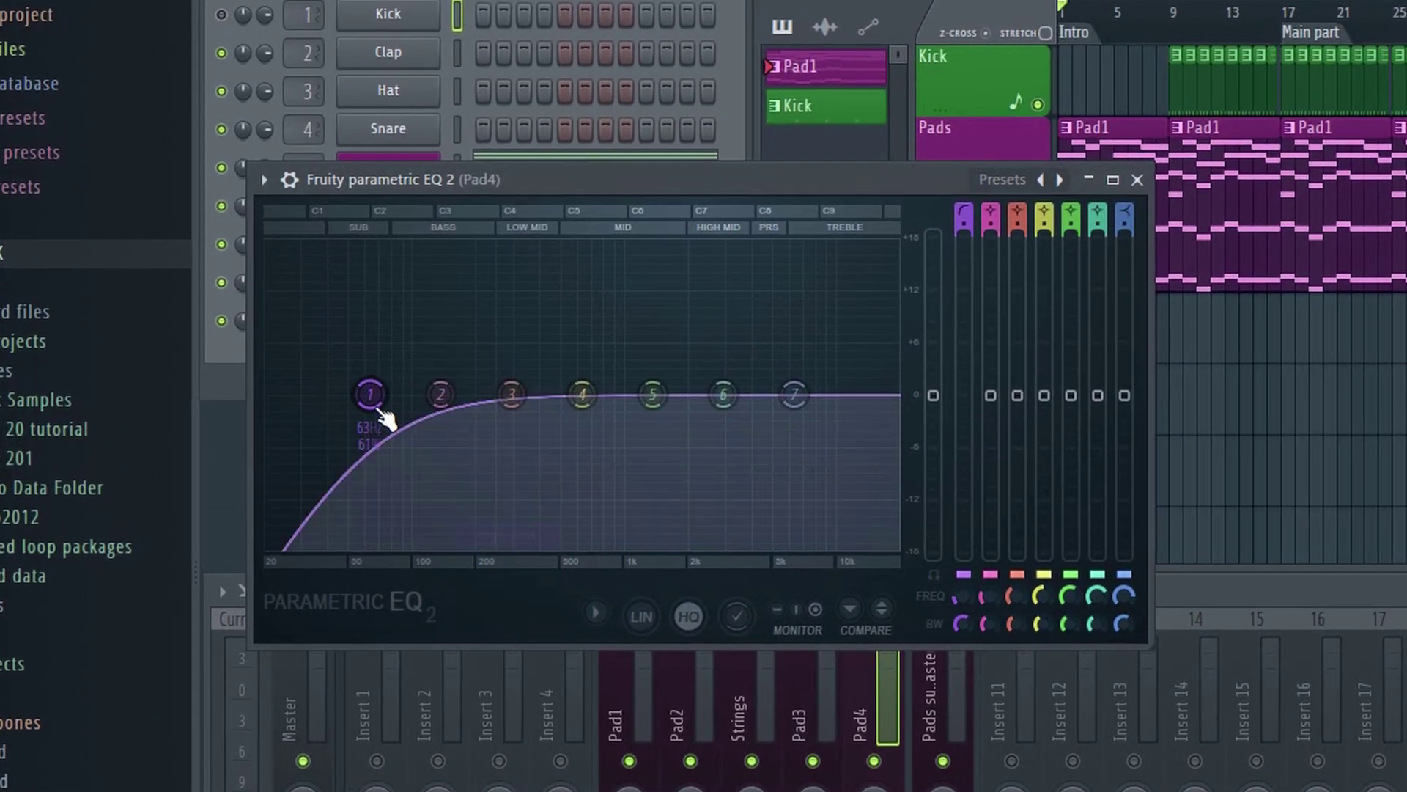
Set band 1 of Pad4's second EQ to filter order Steep 4, raise its cutoff to about 200 Hz, and close the EQ.
right_click(382, 407)
mouse_move(416, 491)
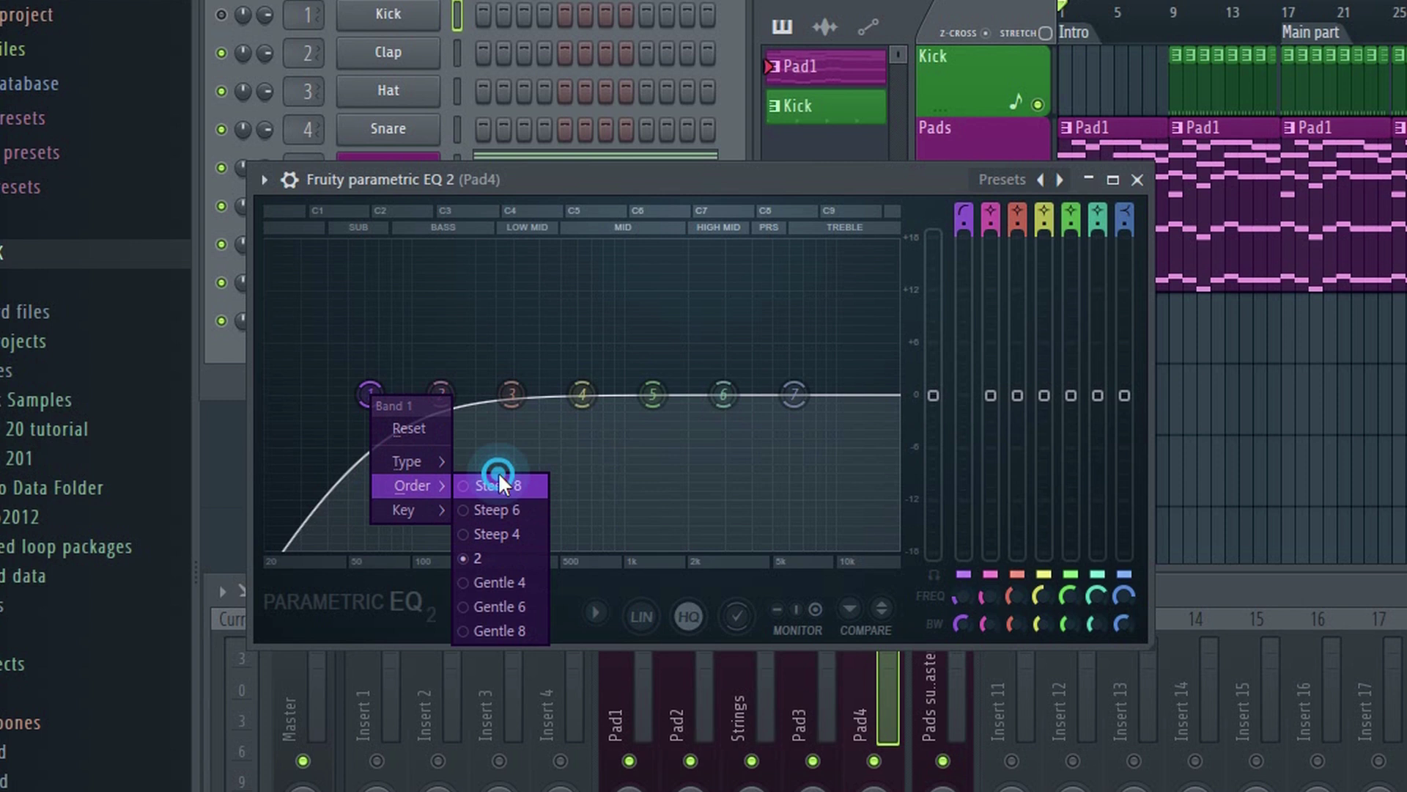
click(500, 487)
right_click(375, 403)
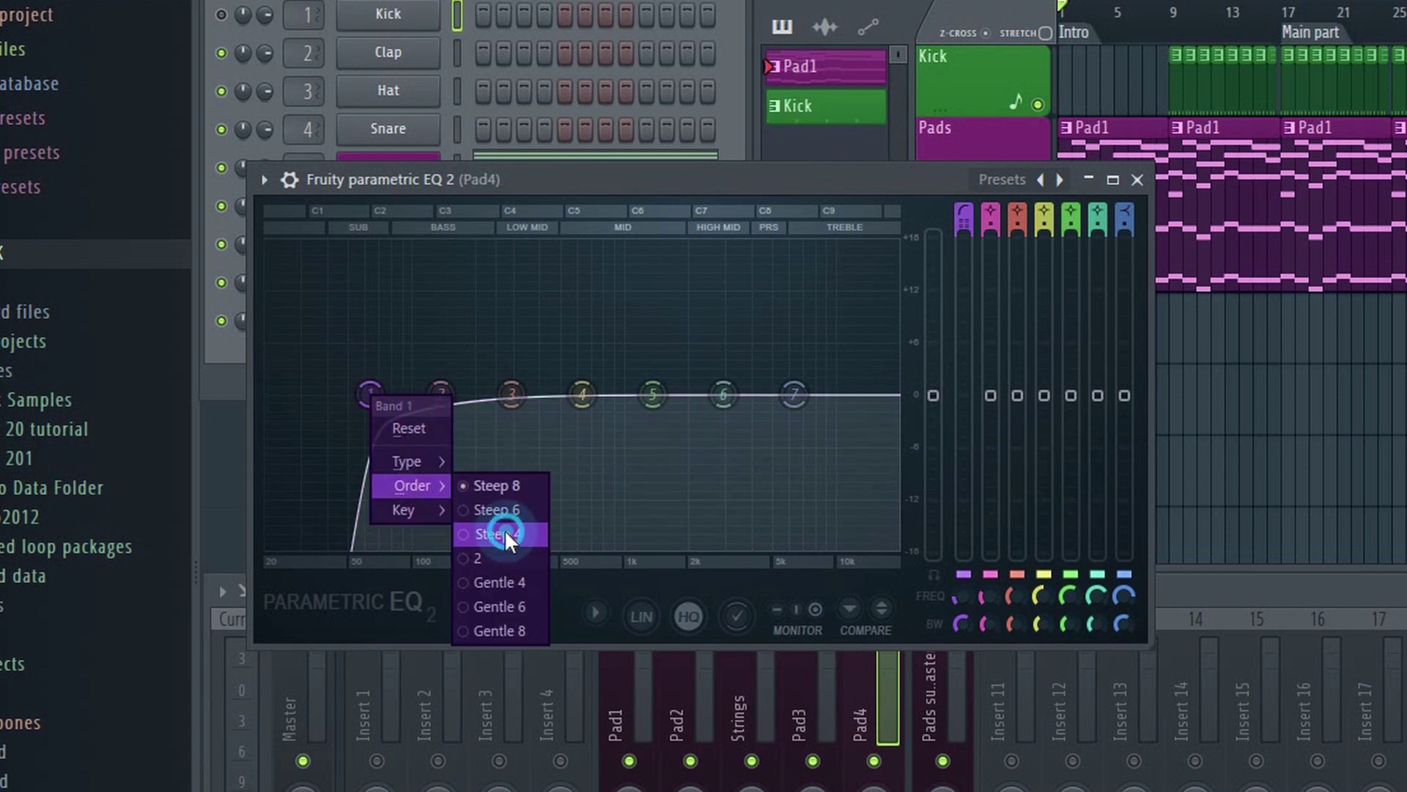
click(504, 529)
drag(370, 399, 485, 397)
key(space)
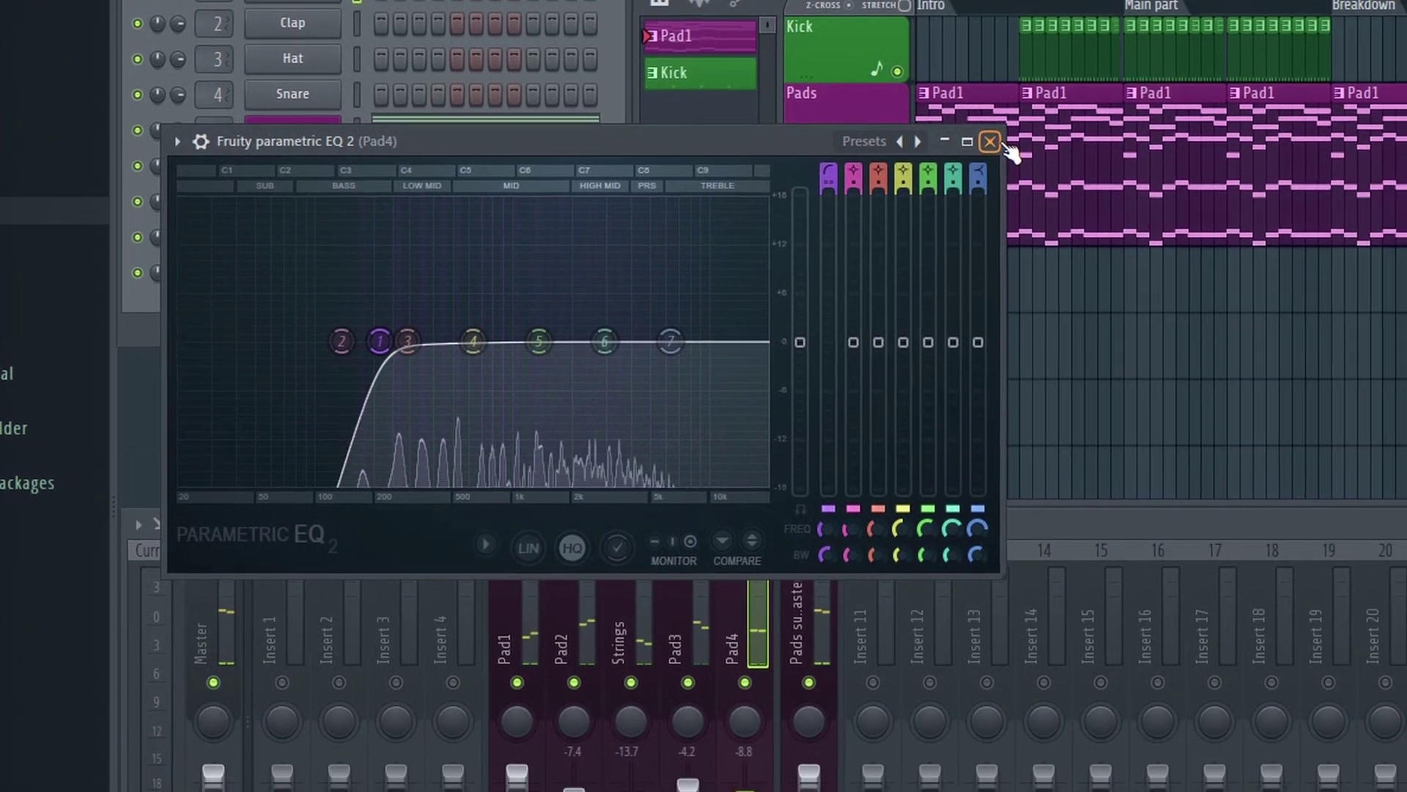
click(990, 142)
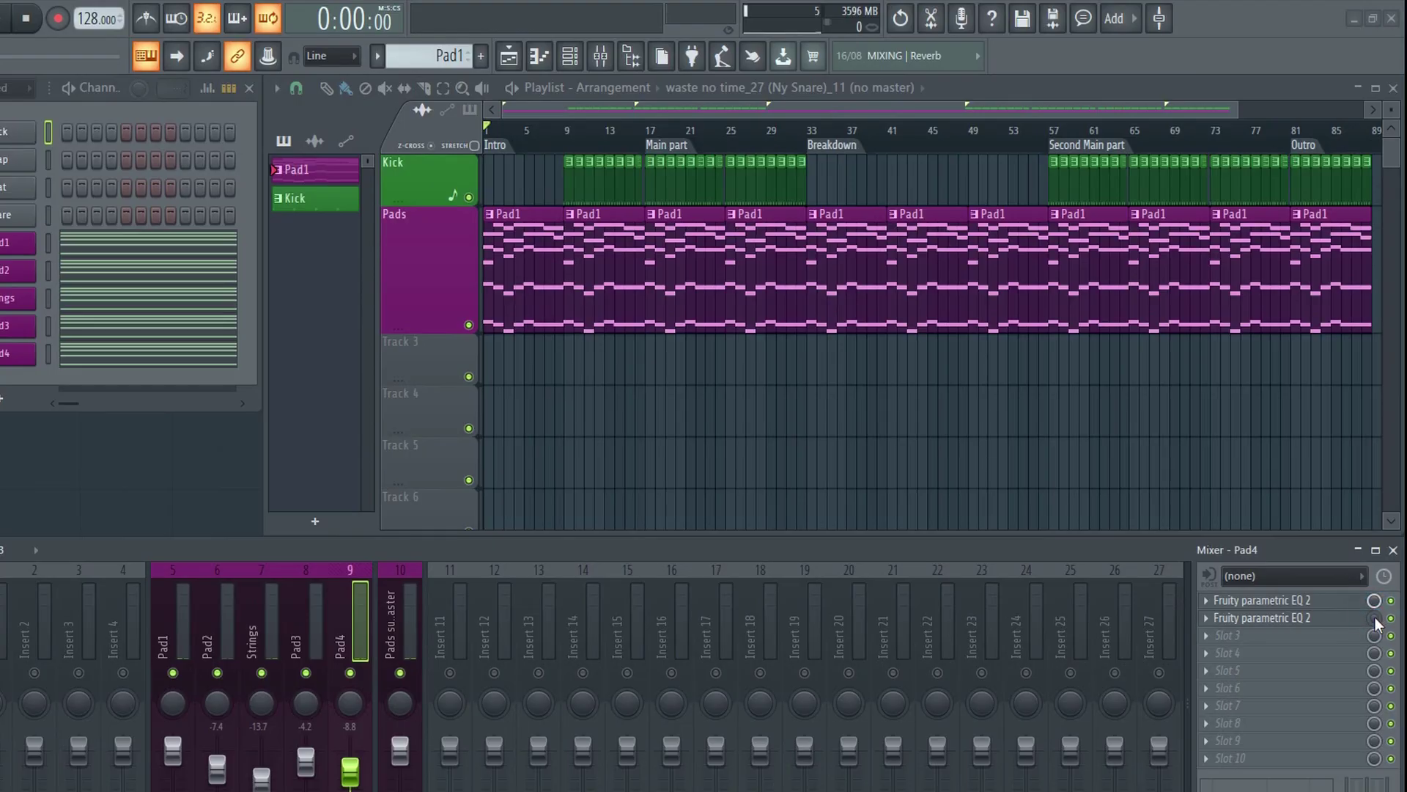
Create an automation clip for the mix level of Pad4's slot 2 EQ and raise it to maximum from bar 17 to 33.
right_click(1376, 618)
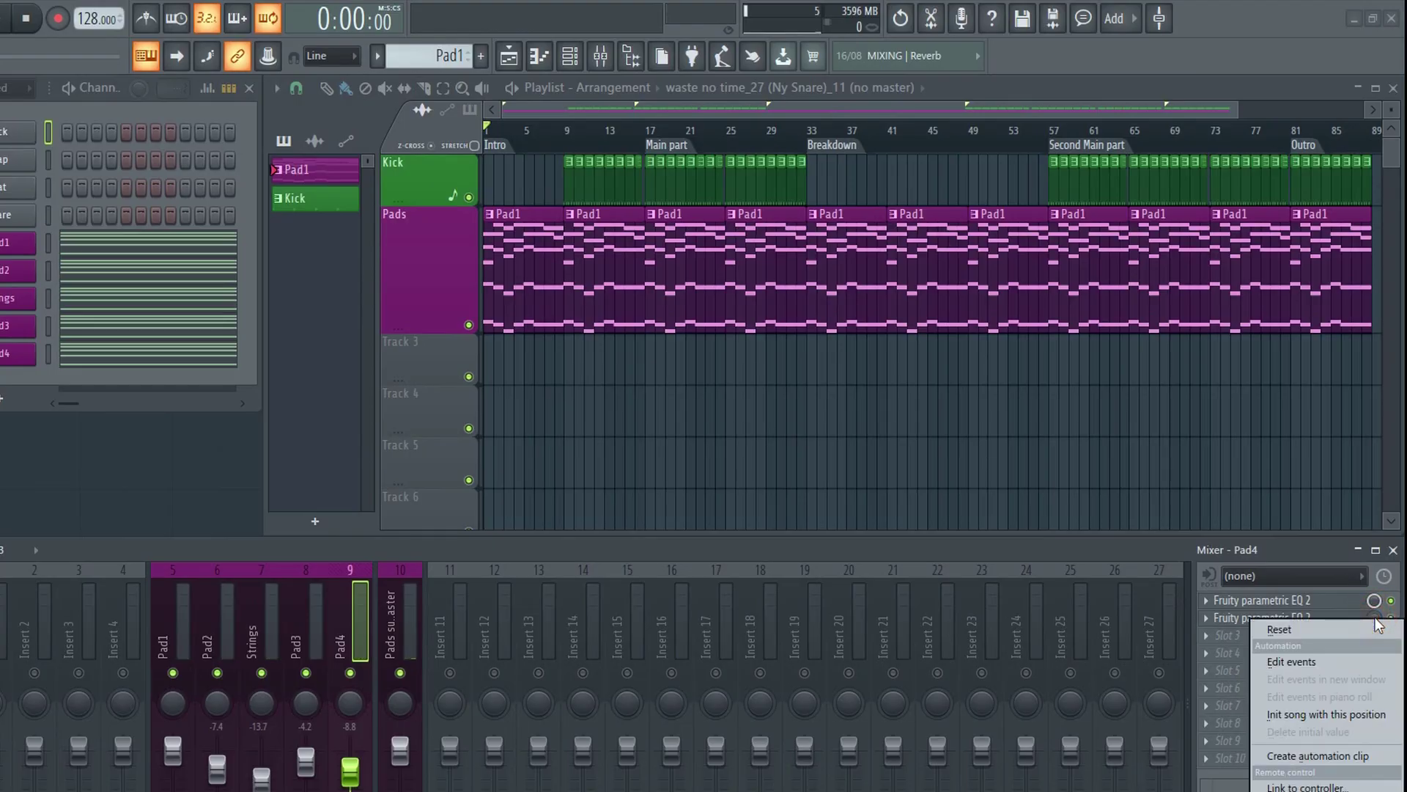
click(1305, 757)
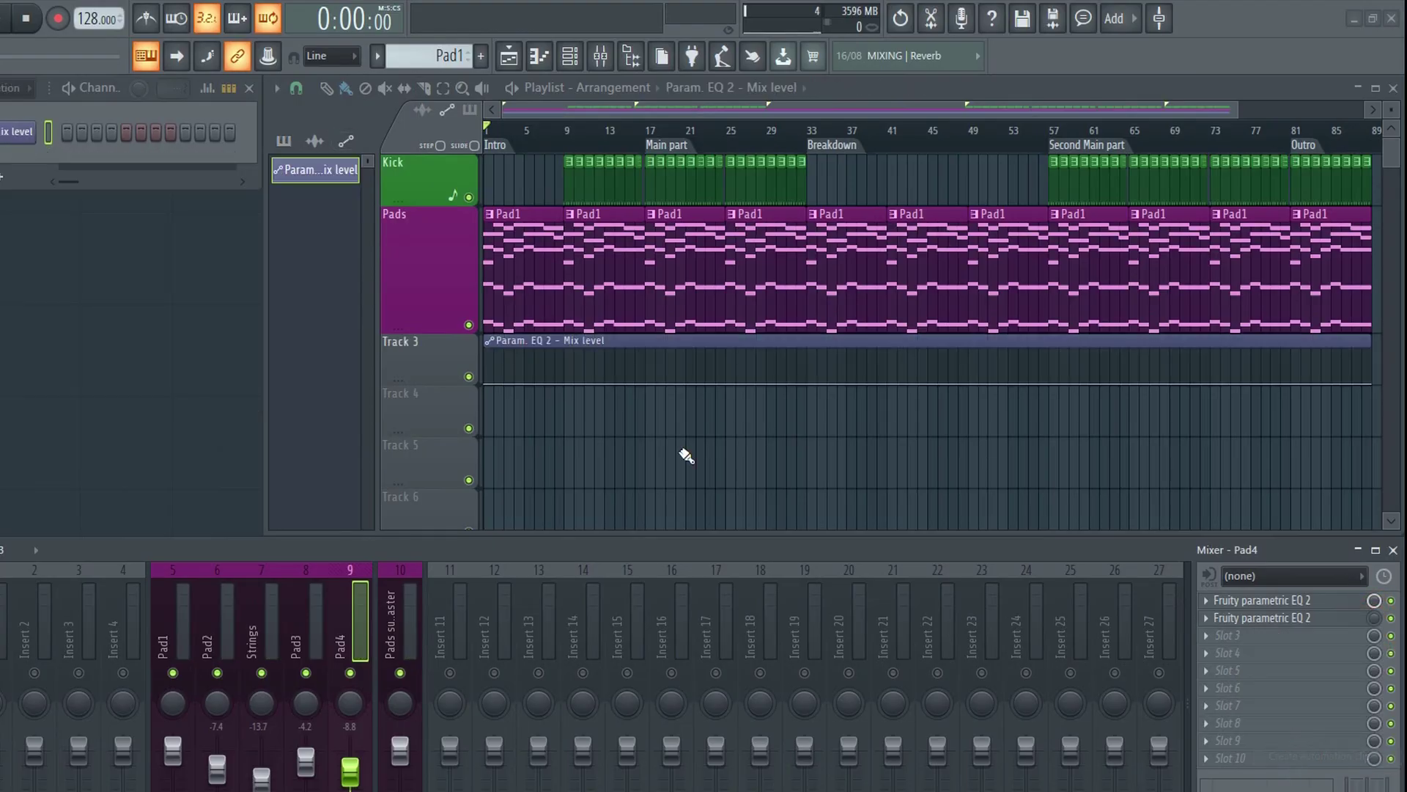
right_click(645, 382)
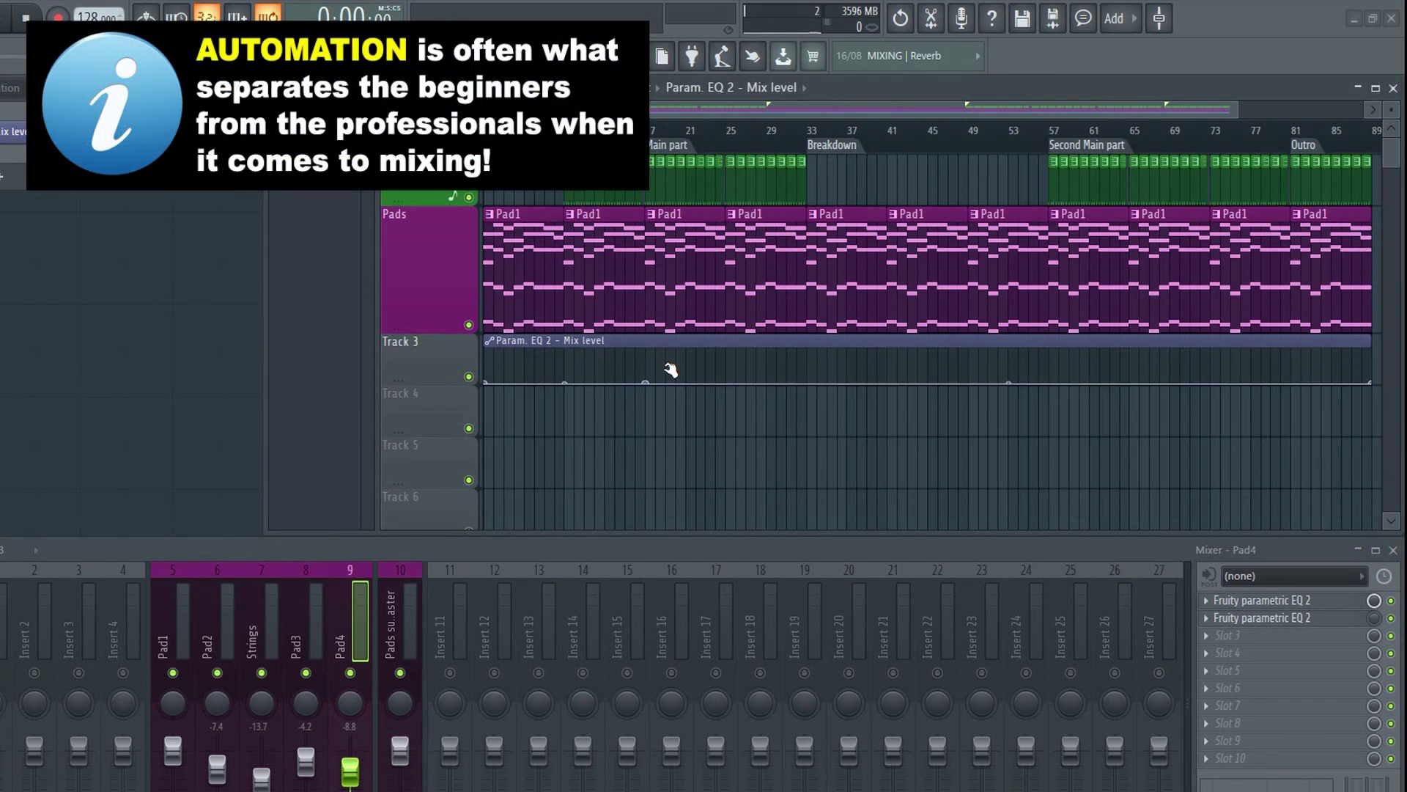
drag(671, 370, 629, 323)
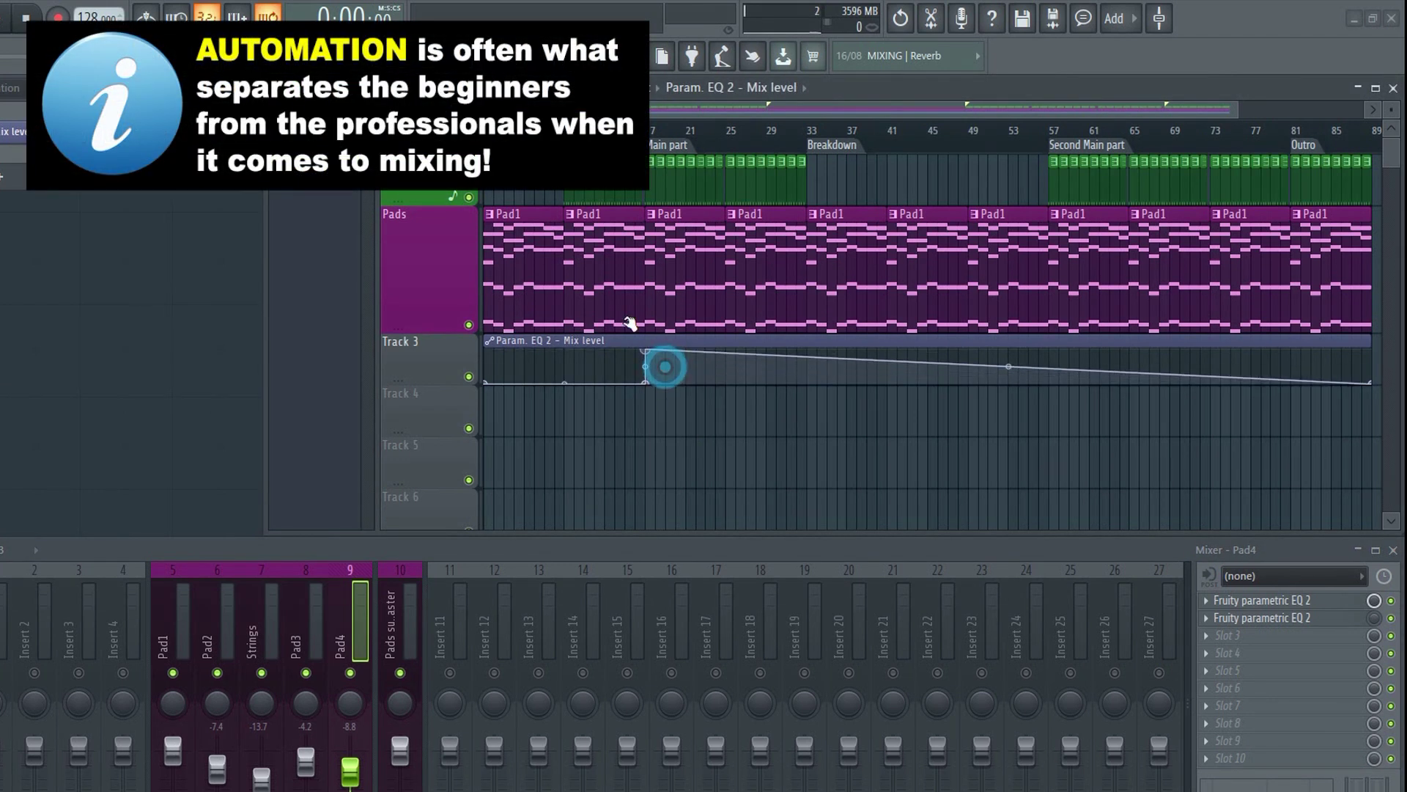
right_click(813, 355)
drag(814, 356, 804, 433)
right_click(826, 354)
Raise the slot 2 mix level automation to maximum from bar 57 to 81 for the Second Main part.
right_click(1050, 377)
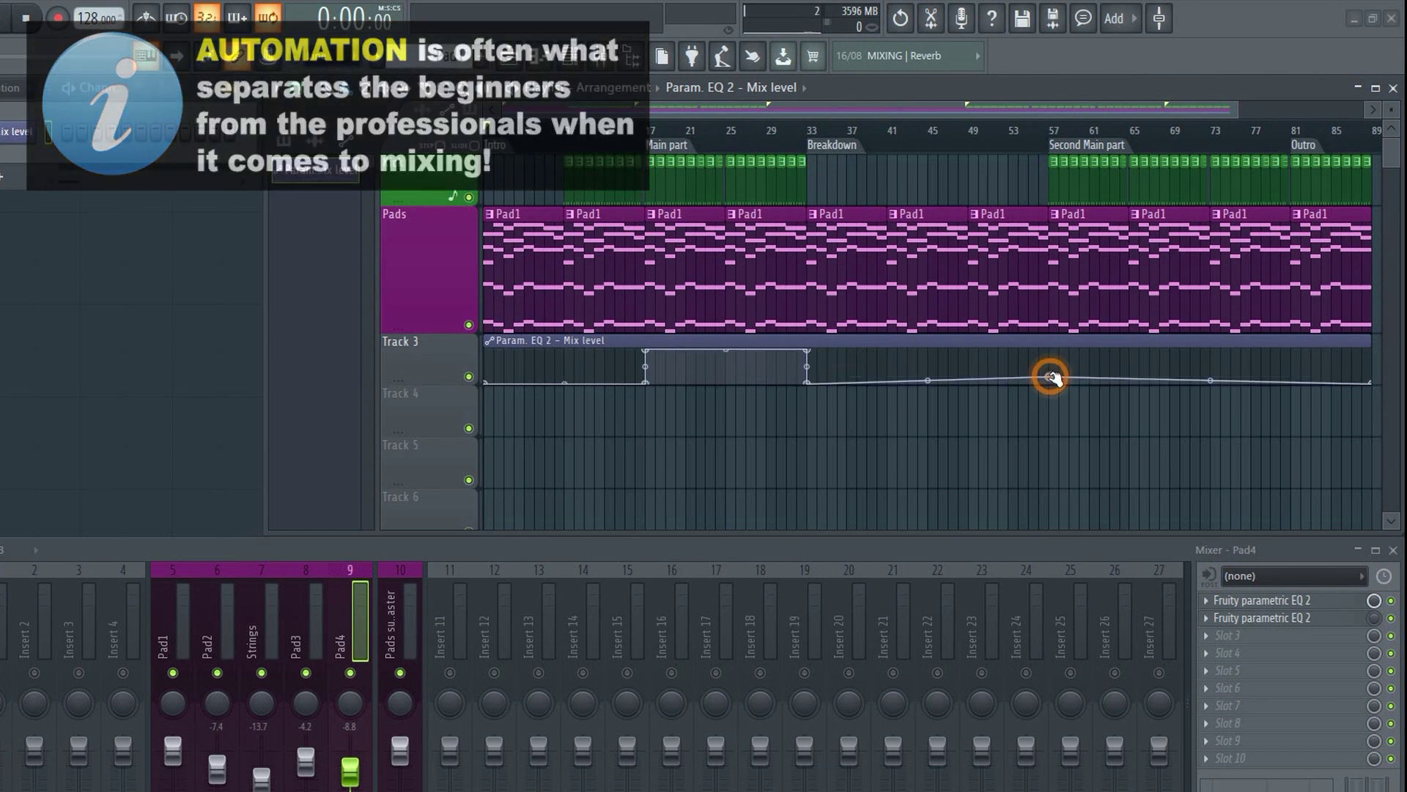
drag(1050, 377, 1047, 319)
right_click(1070, 358)
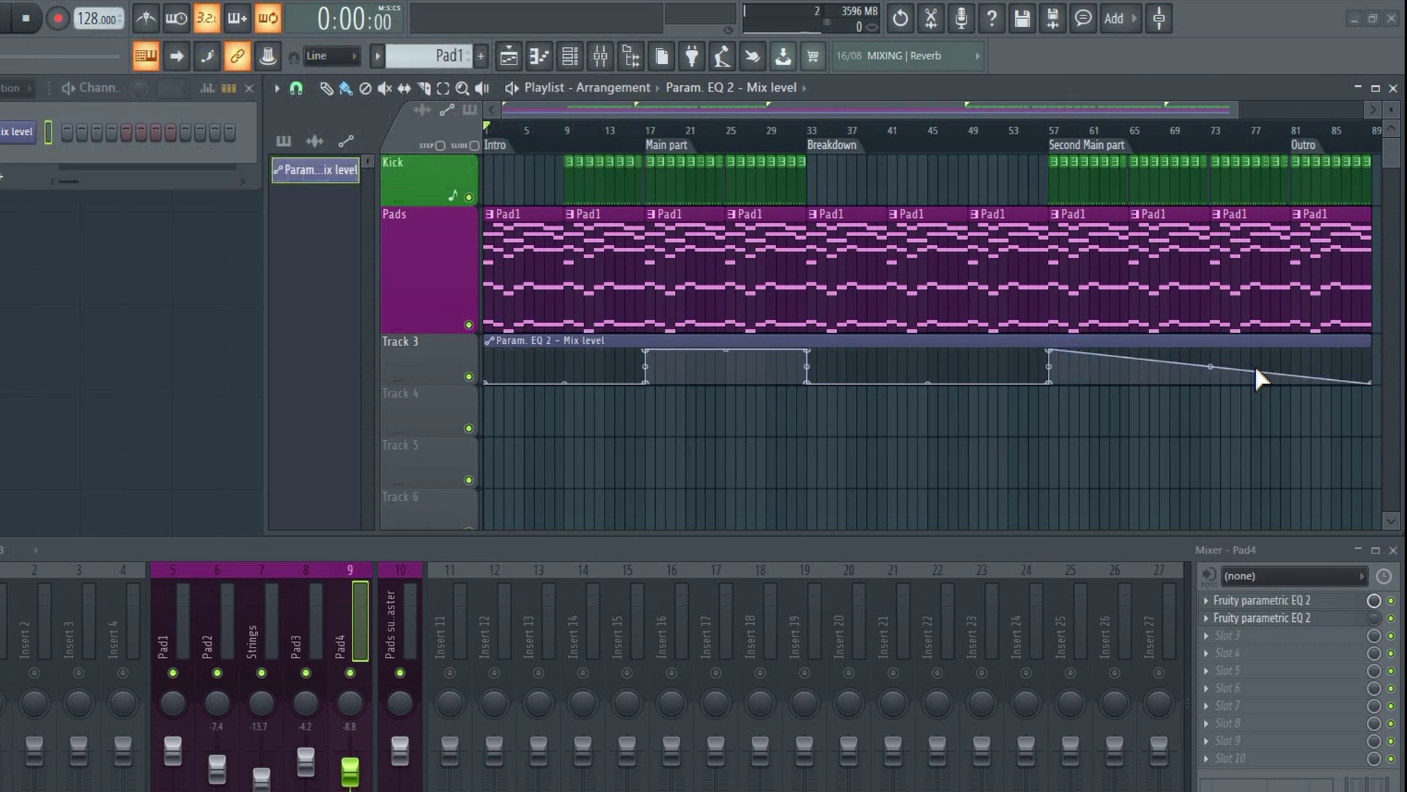
right_click(1294, 372)
drag(1293, 372, 1310, 331)
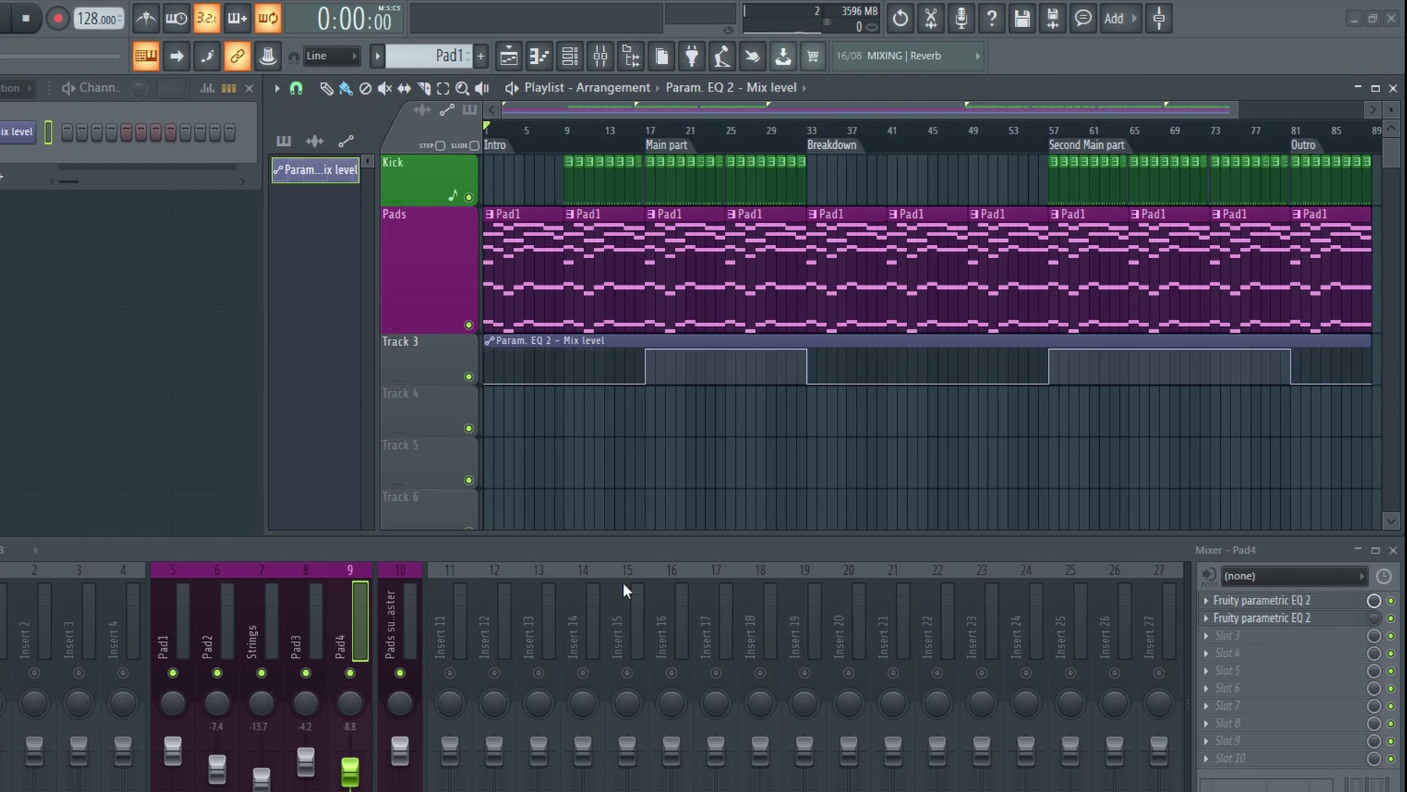
Create an automation clip for the mix level of Pad4's slot 1 EQ and drop it to zero from bar 17 to 33.
right_click(1375, 601)
click(1317, 737)
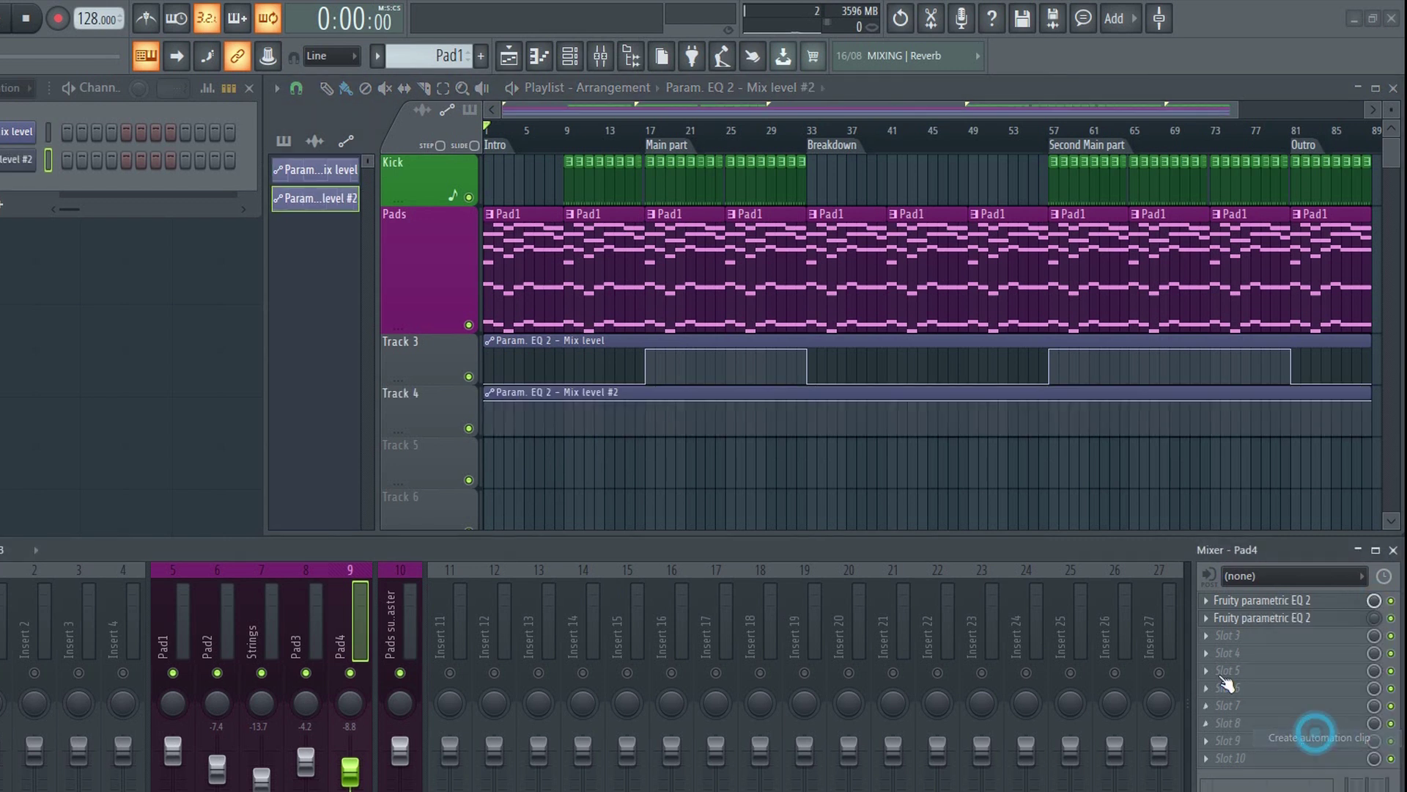
drag(657, 402, 646, 444)
right_click(674, 416)
right_click(813, 434)
drag(812, 434, 815, 372)
right_click(833, 431)
Drop the slot 1 mix level automation to zero from bar 57 to 81, restoring it at the Outro.
right_click(1051, 418)
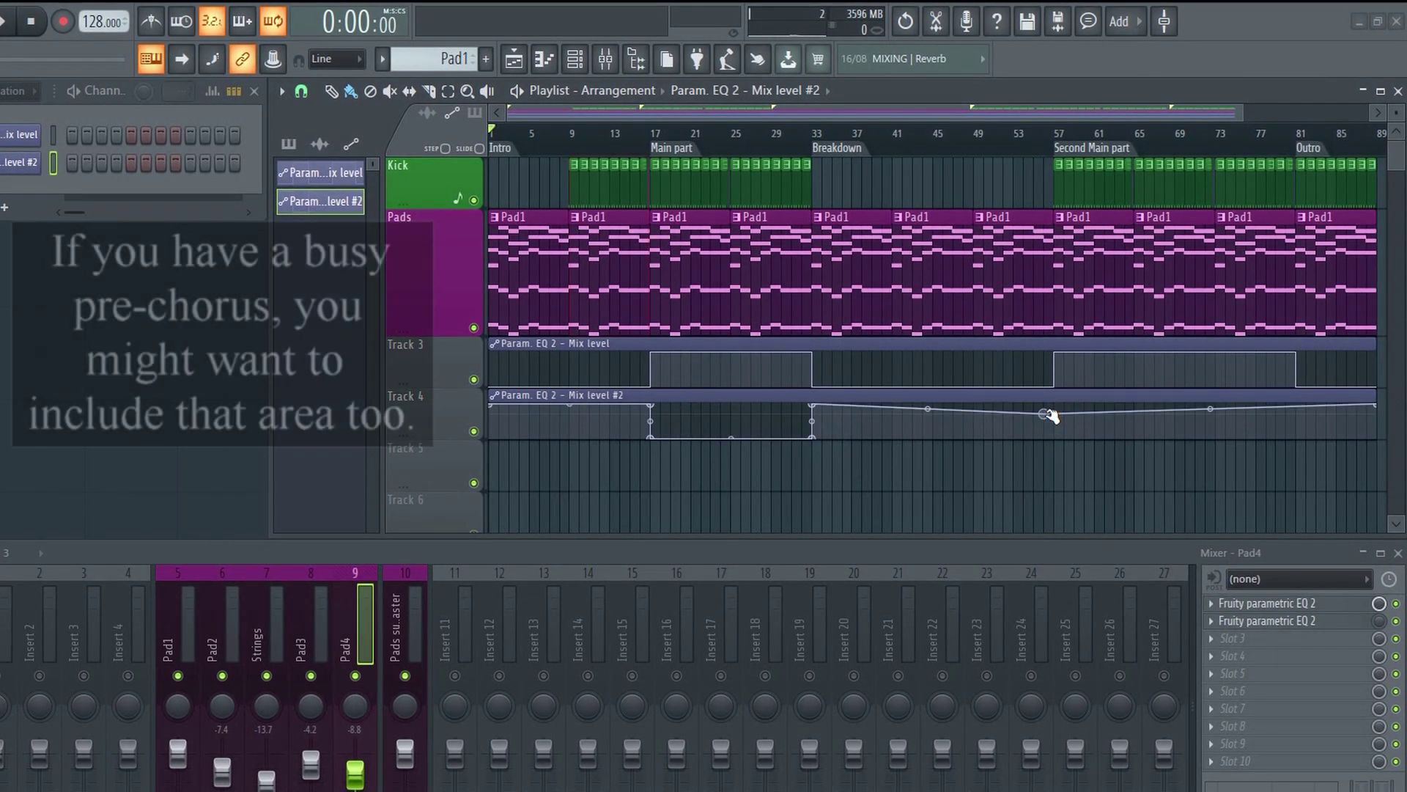
drag(1046, 413, 1060, 467)
right_click(1082, 418)
right_click(1277, 429)
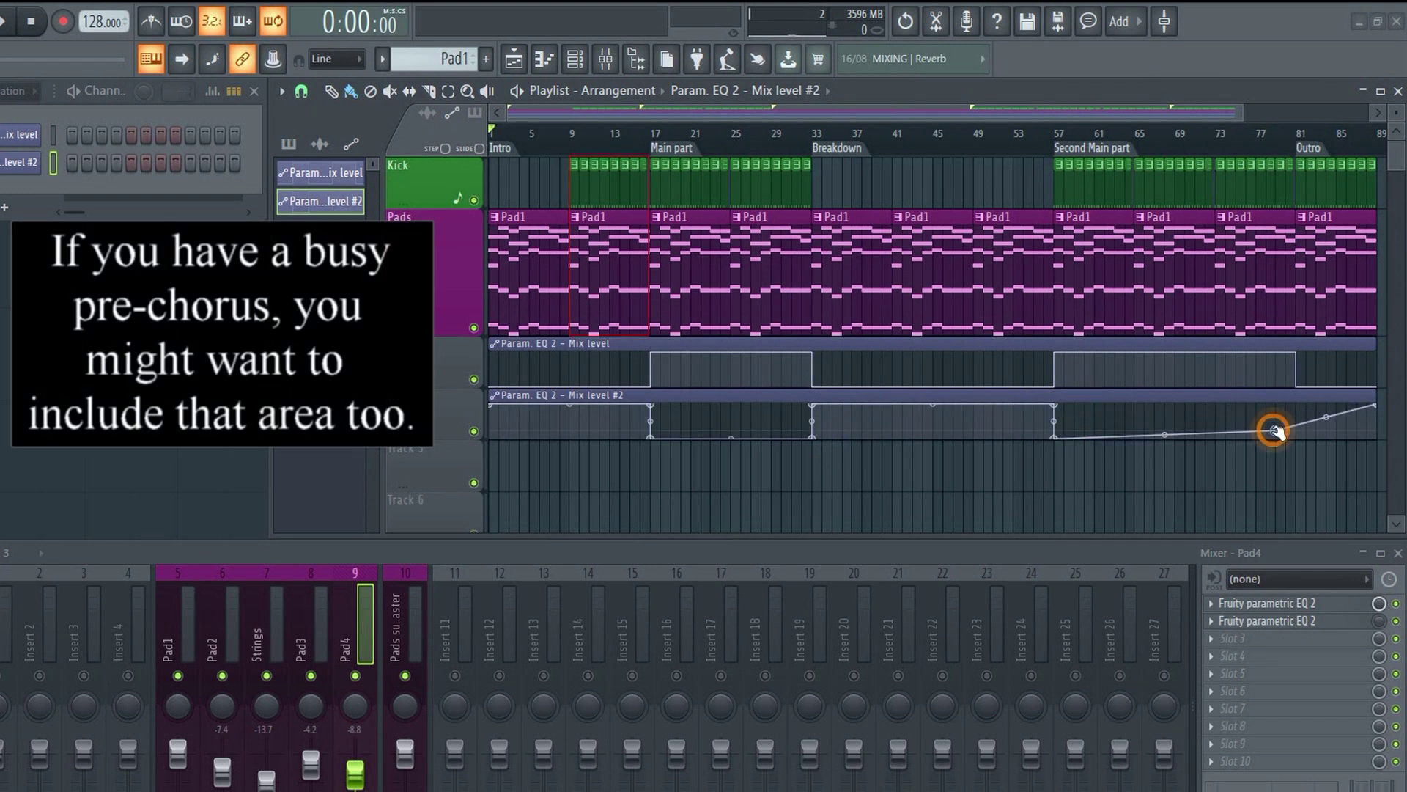
drag(1275, 430, 1299, 458)
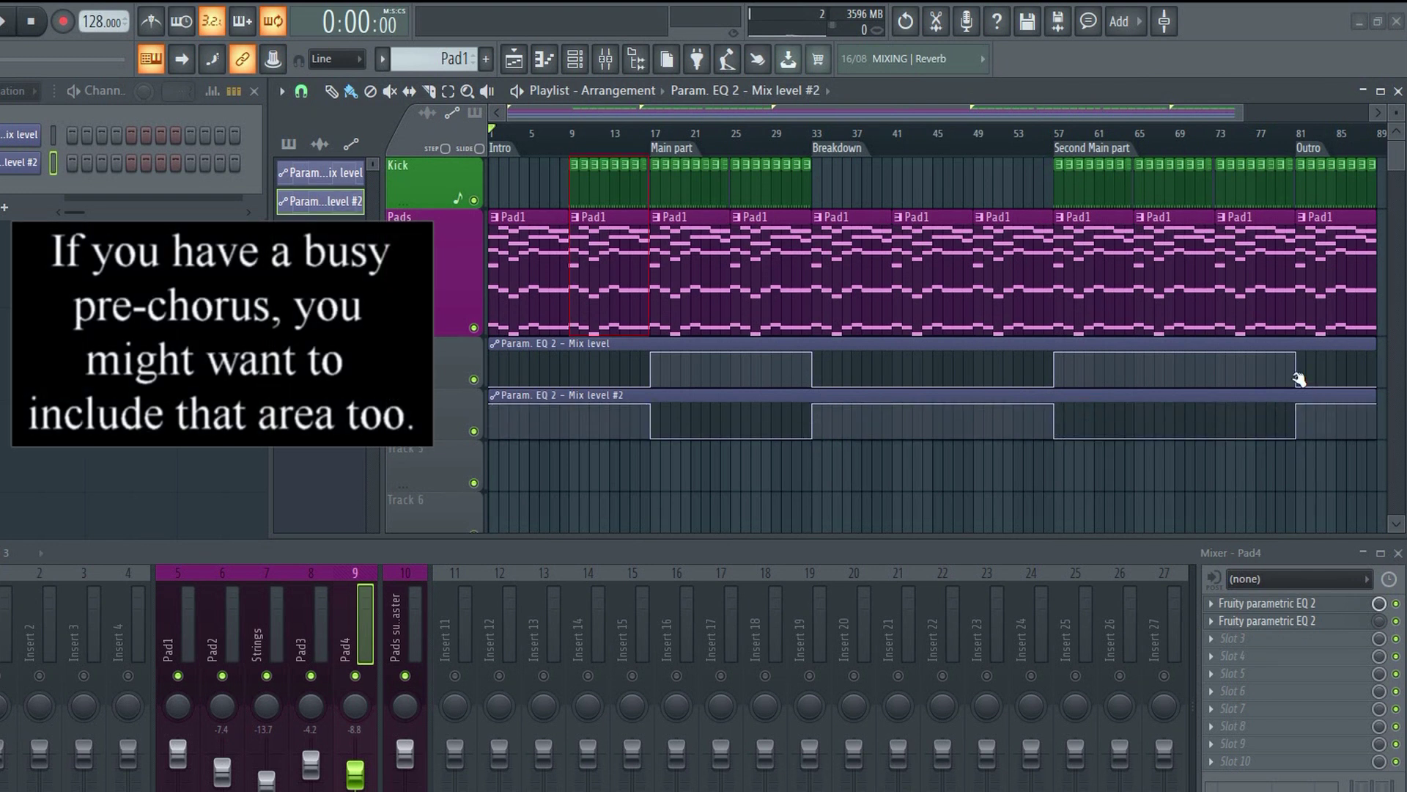
Play the intro and the transition into the Main part to hear the automated EQ switch.
scroll(1041, 146, down, 1)
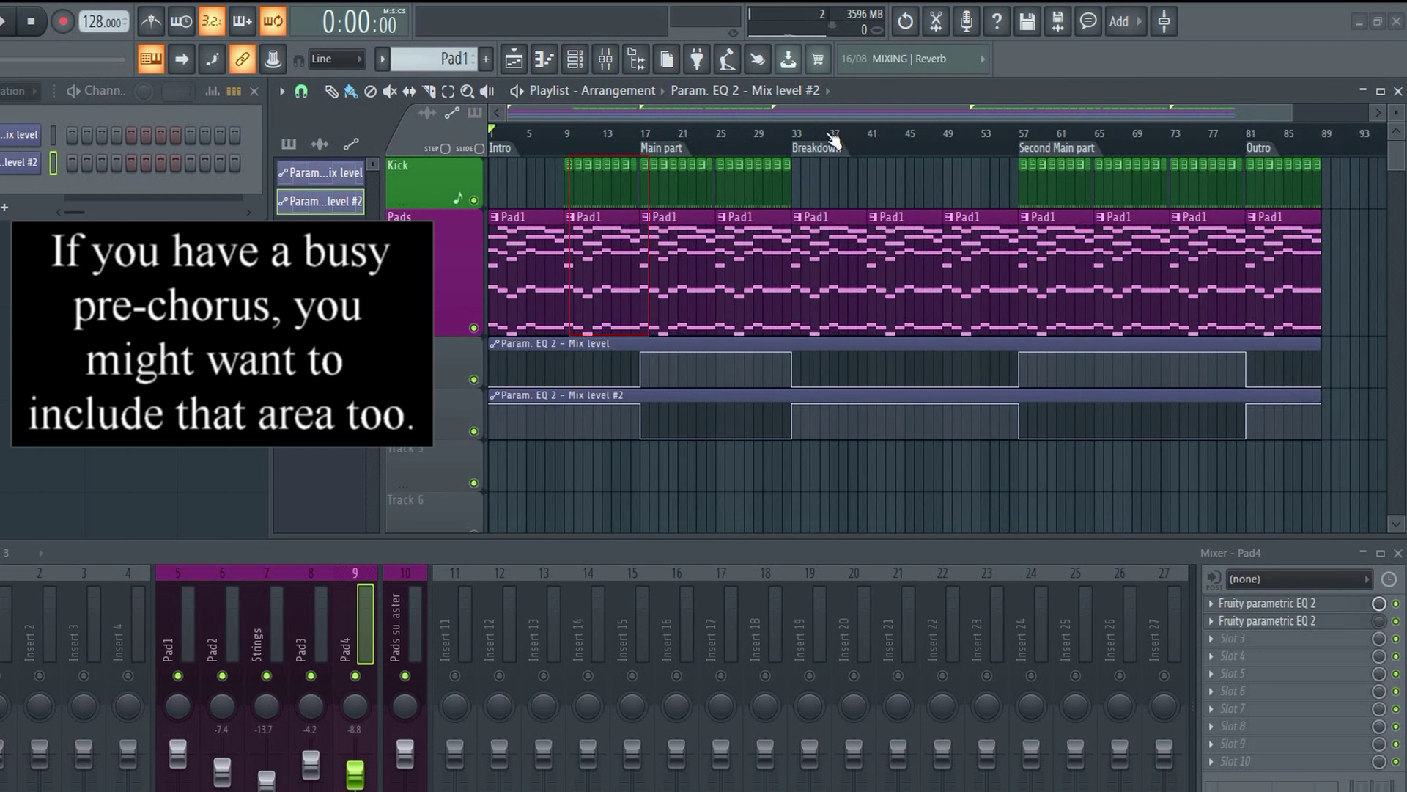
click(734, 113)
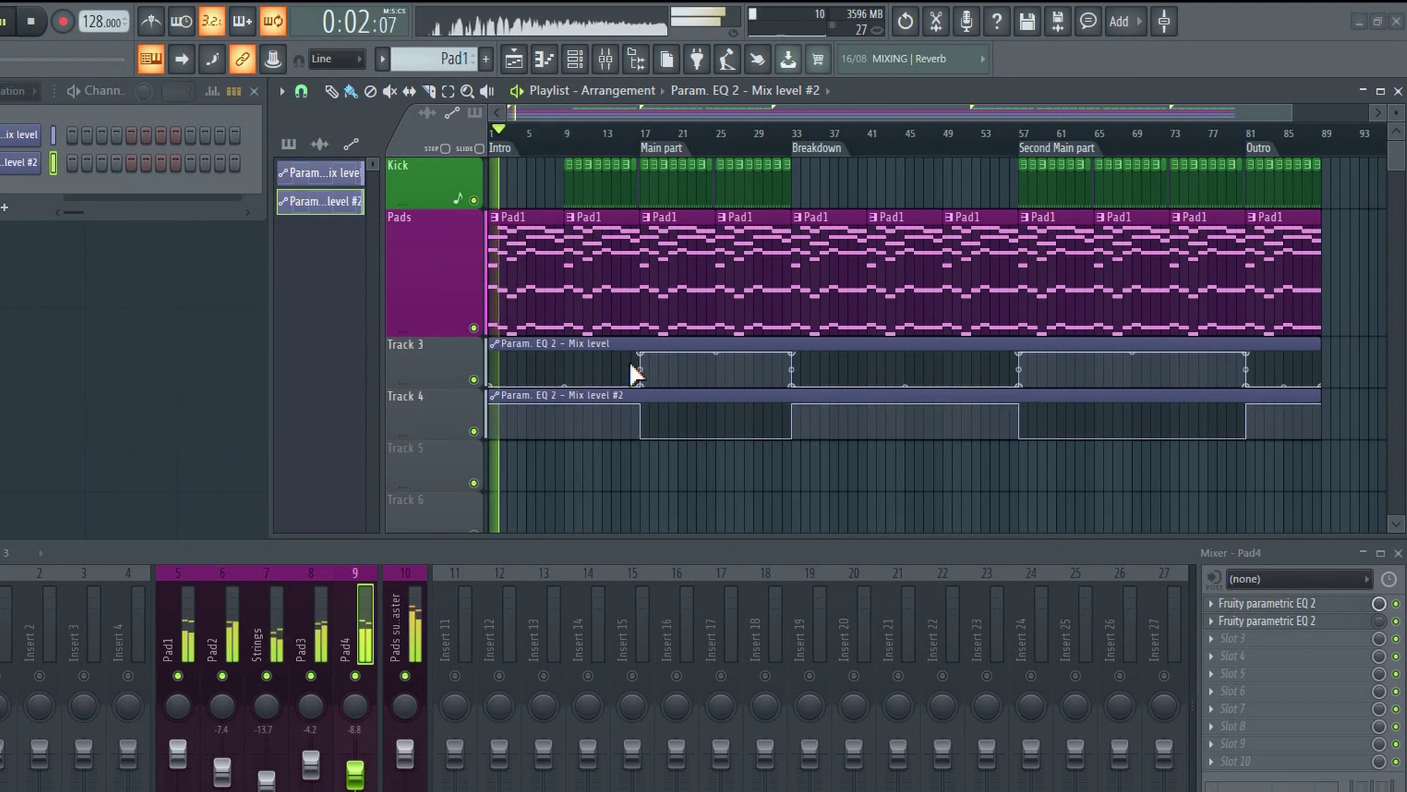
click(622, 136)
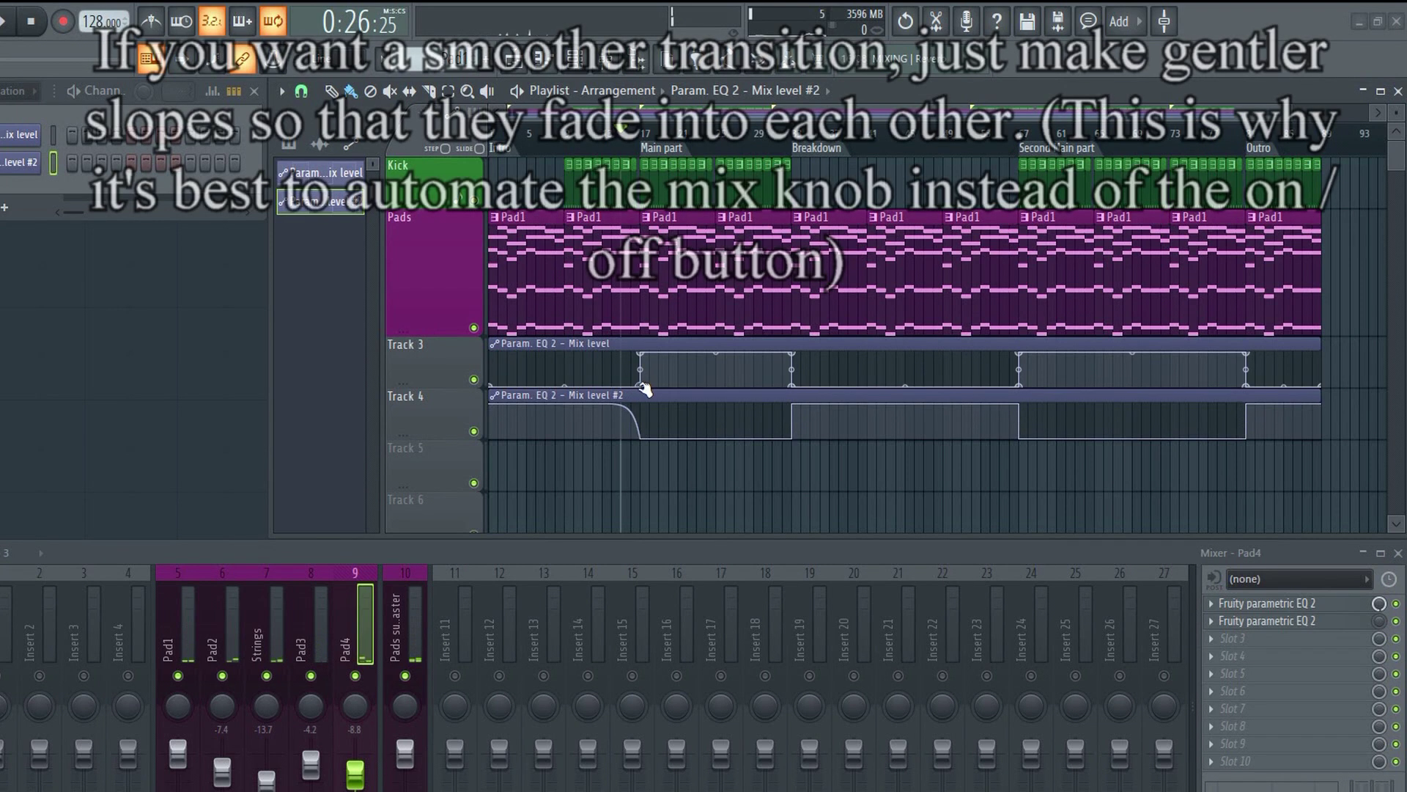
Turn the Track 3 automation's jump into the Main part into a gentle slope and play the transition.
drag(640, 385, 621, 412)
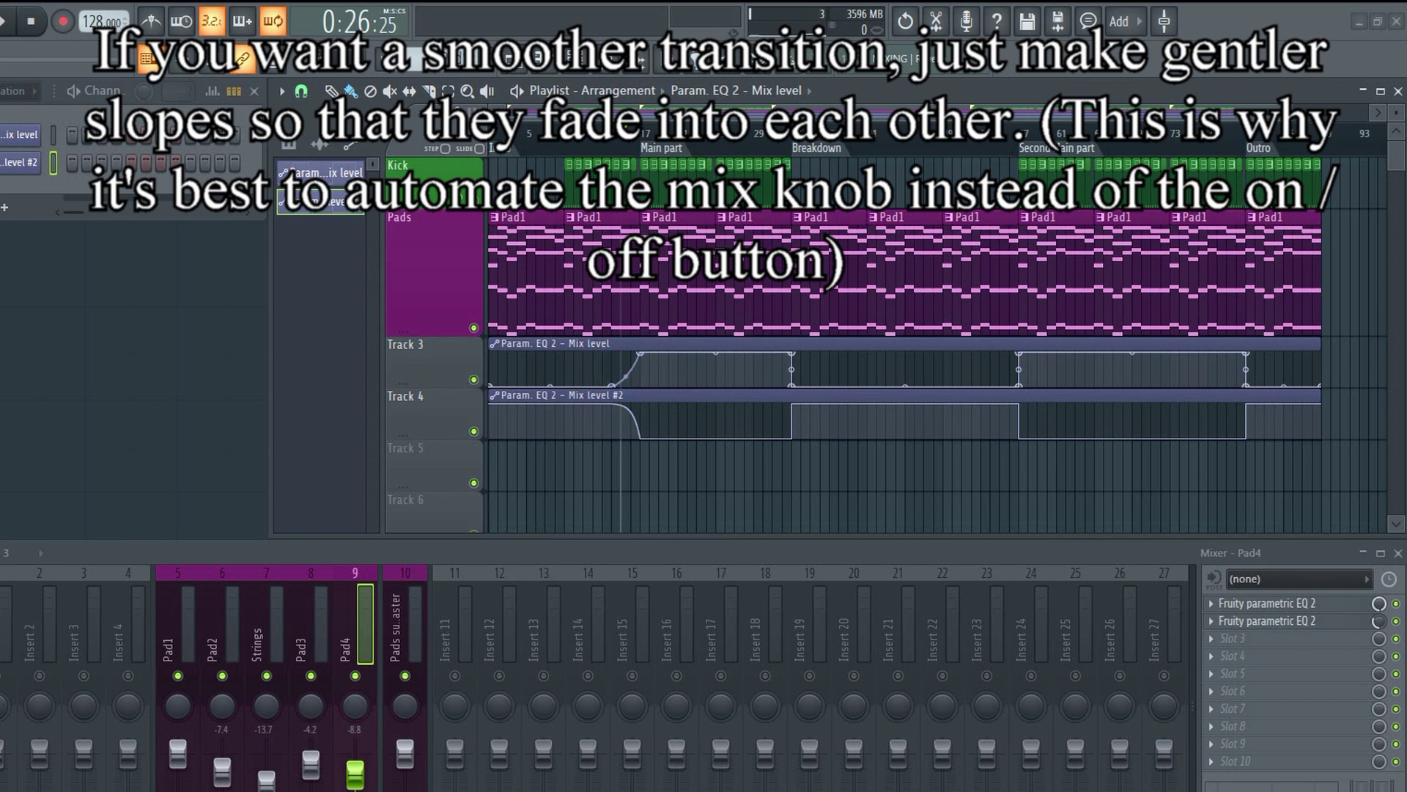
click(611, 147)
key(space)
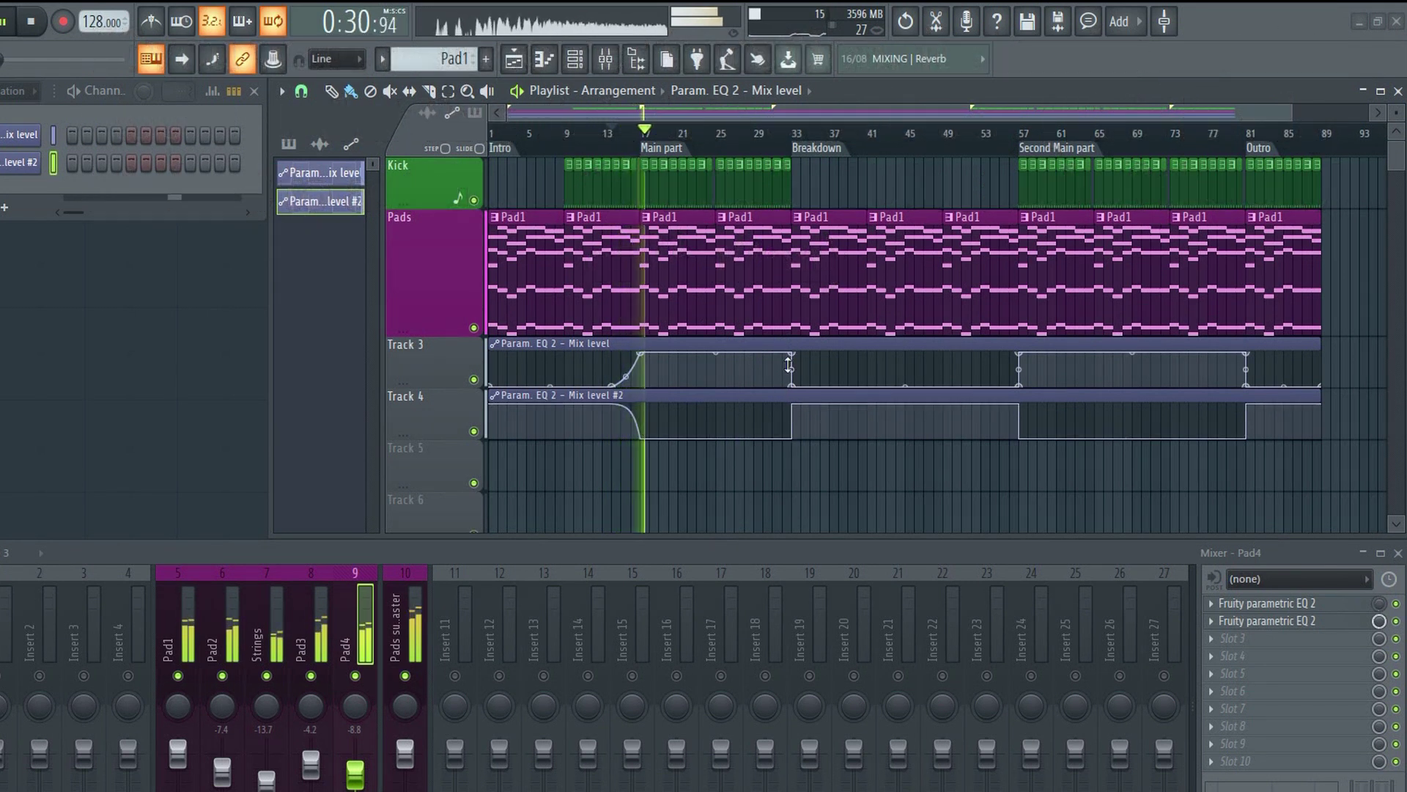
Smooth the remaining section transitions of both mix level clips with gentle slopes, and play the lead-in to the Second Main part.
mouse_move(797, 385)
key(space)
mouse_move(793, 384)
mouse_down()
mouse_move(811, 384)
mouse_move(801, 378)
mouse_up()
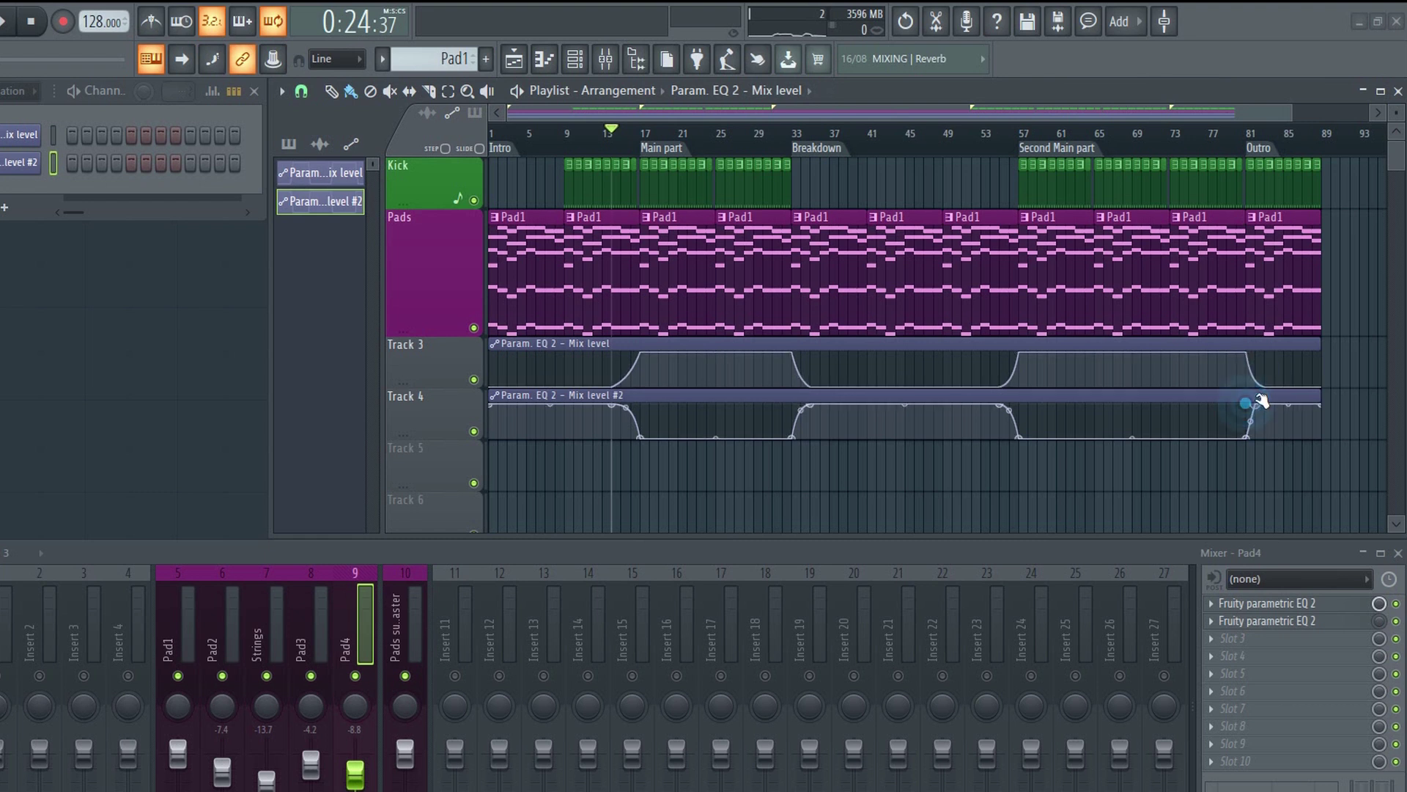
drag(1263, 399, 1265, 404)
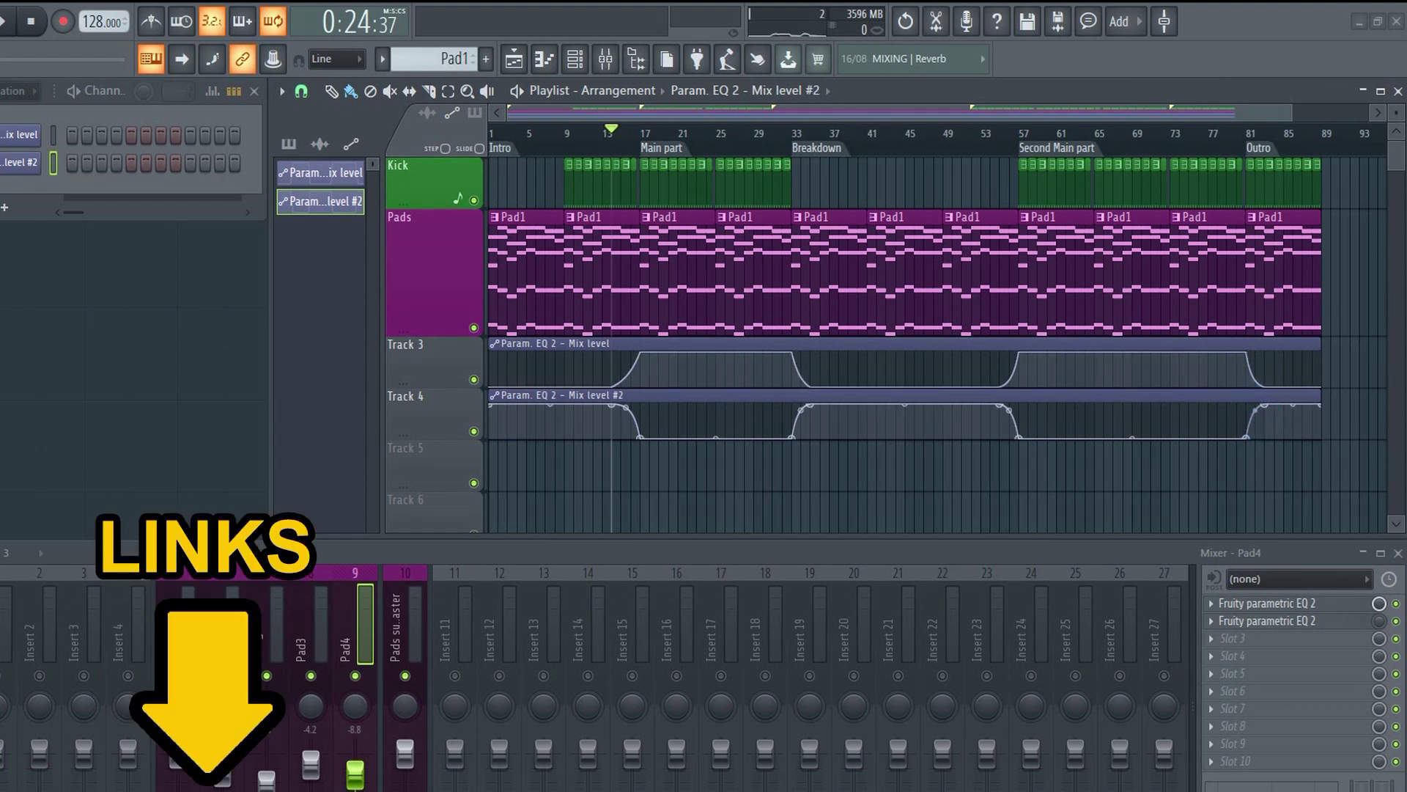
click(994, 135)
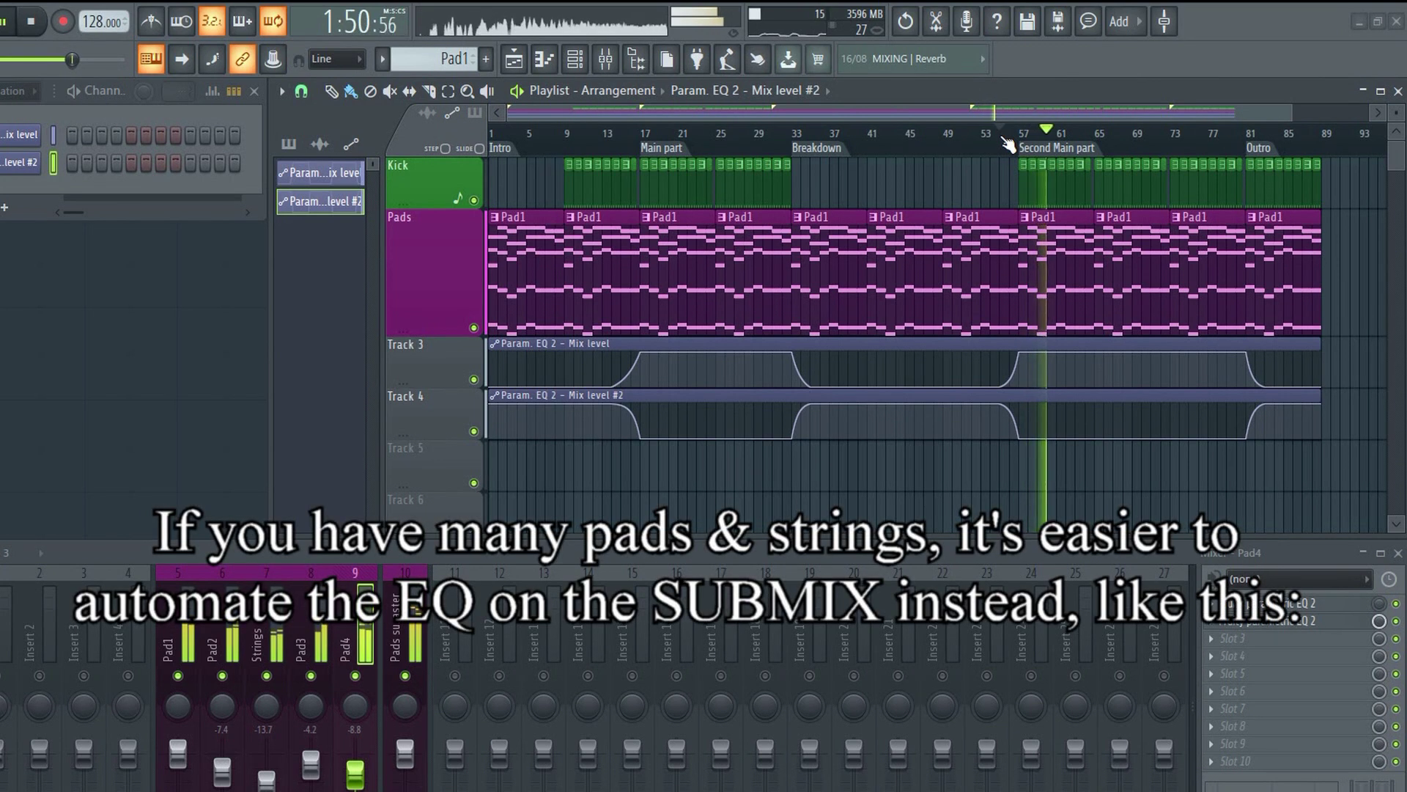
key(space)
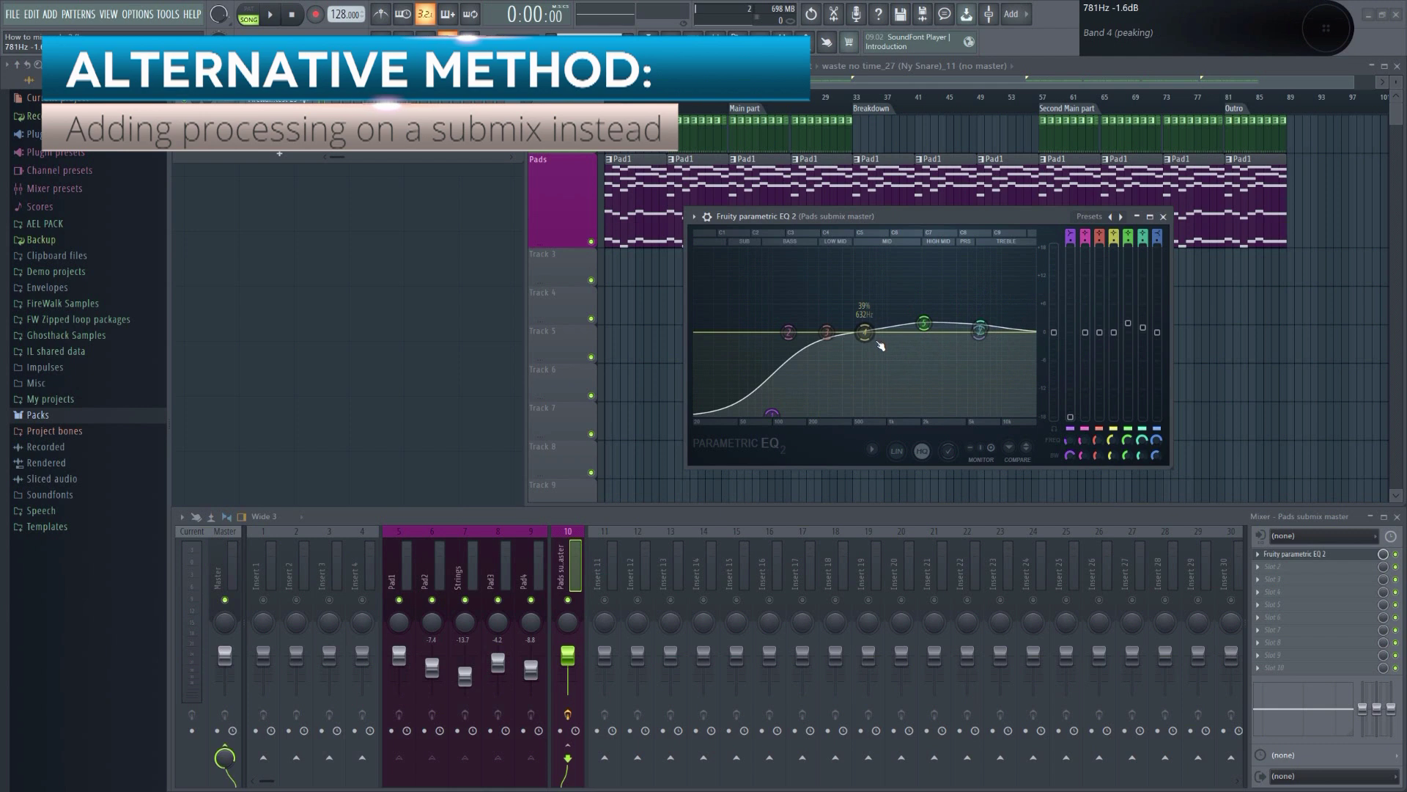
Copy the Pads submix master's slot 1 EQ with its settings into slot 2 and place its window over the playlist.
click(1163, 216)
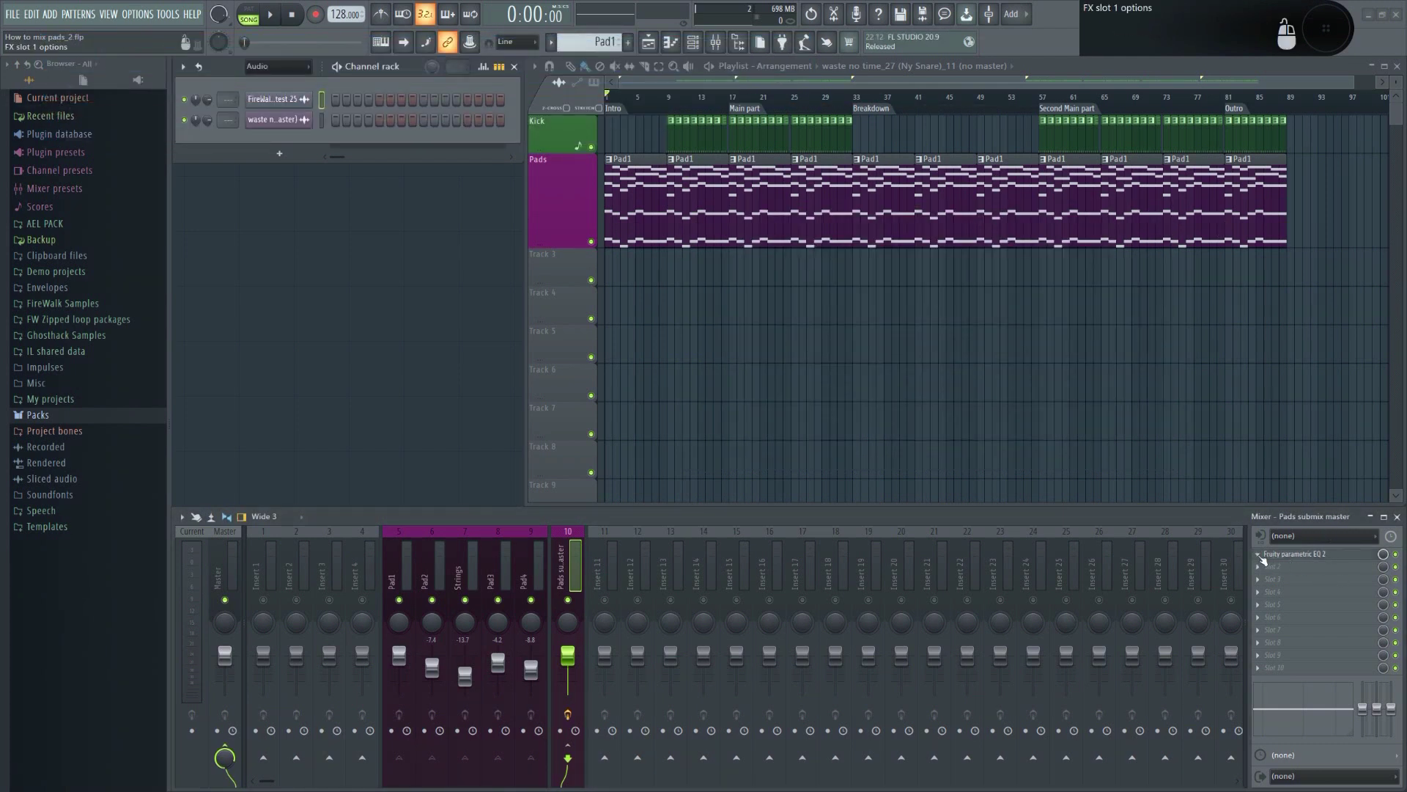
right_click(1262, 557)
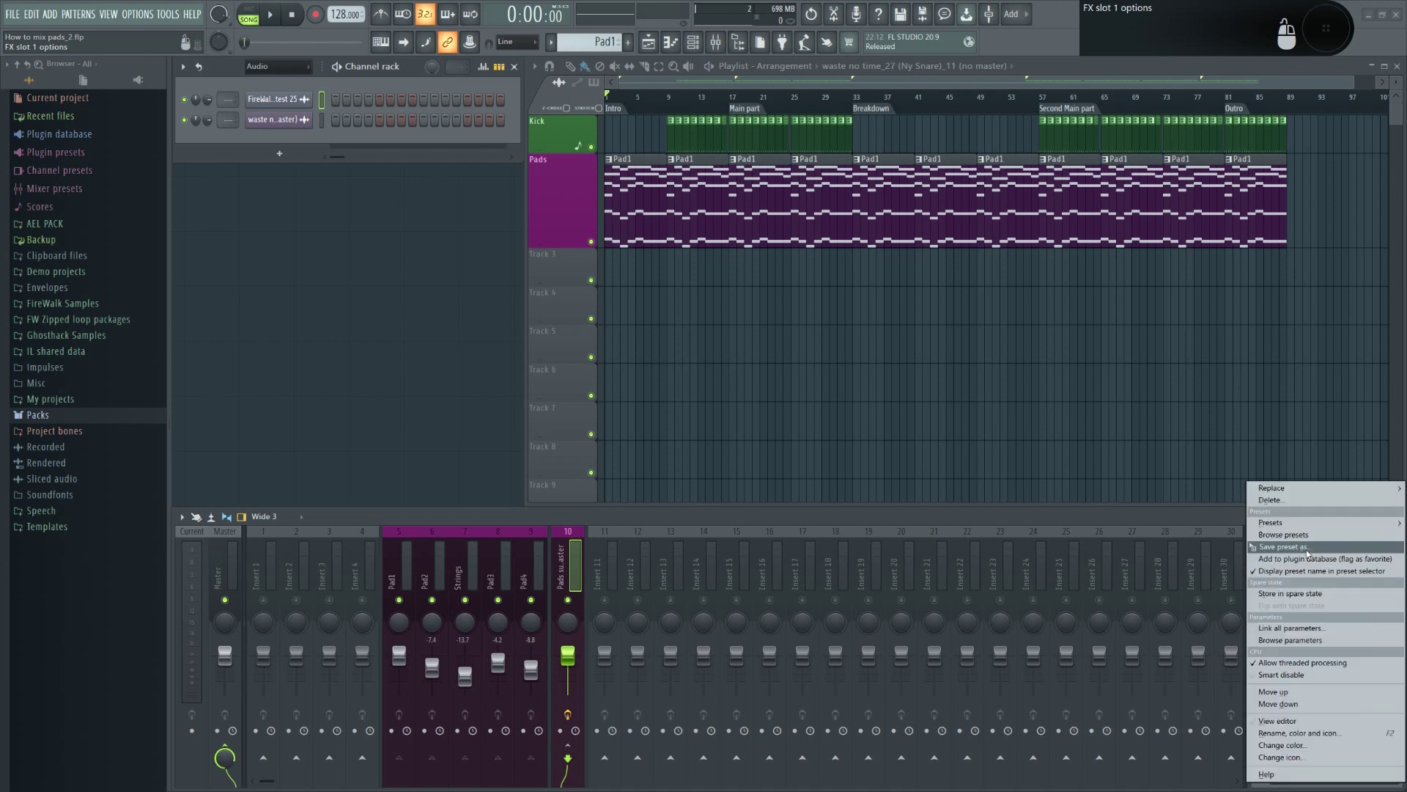
drag(1308, 552, 1282, 571)
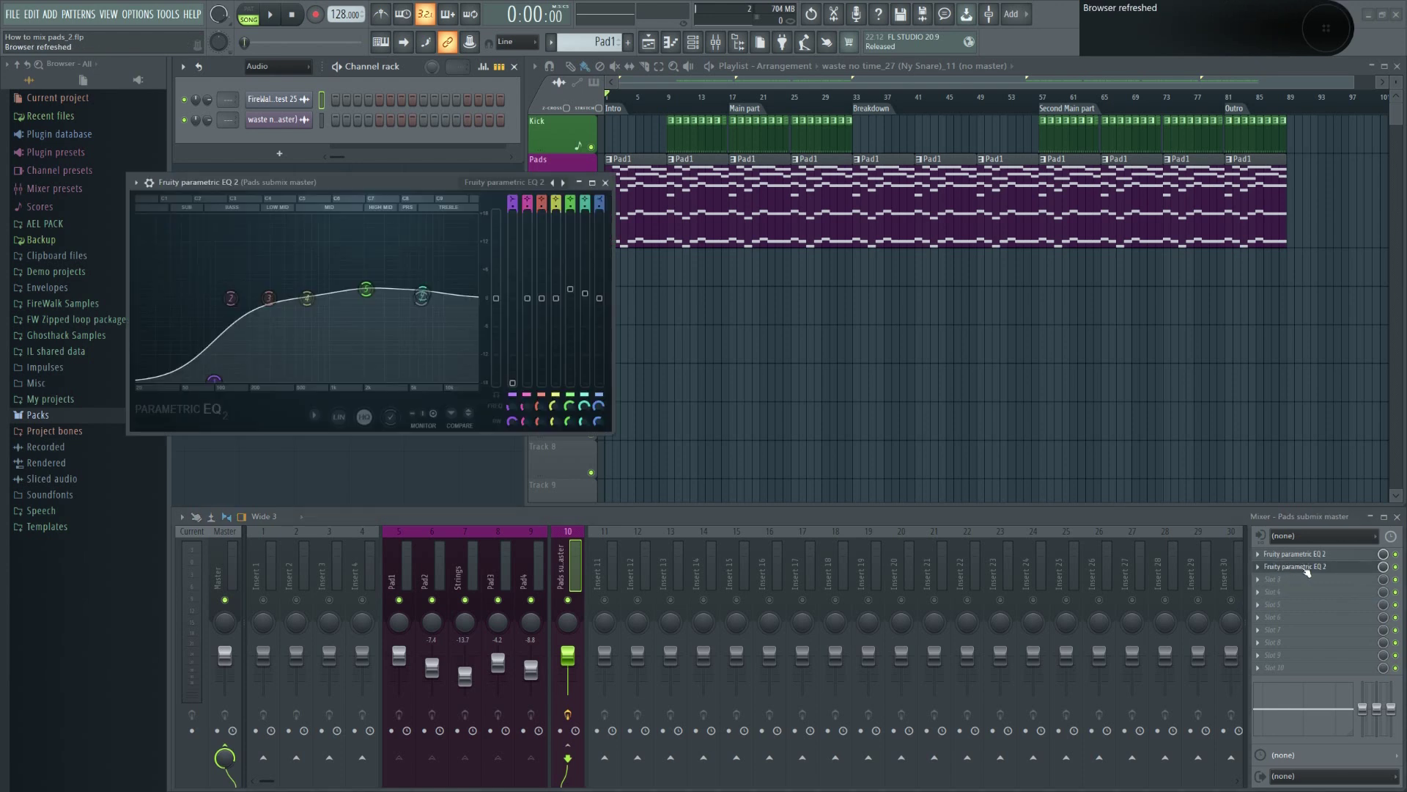
drag(410, 190, 1092, 261)
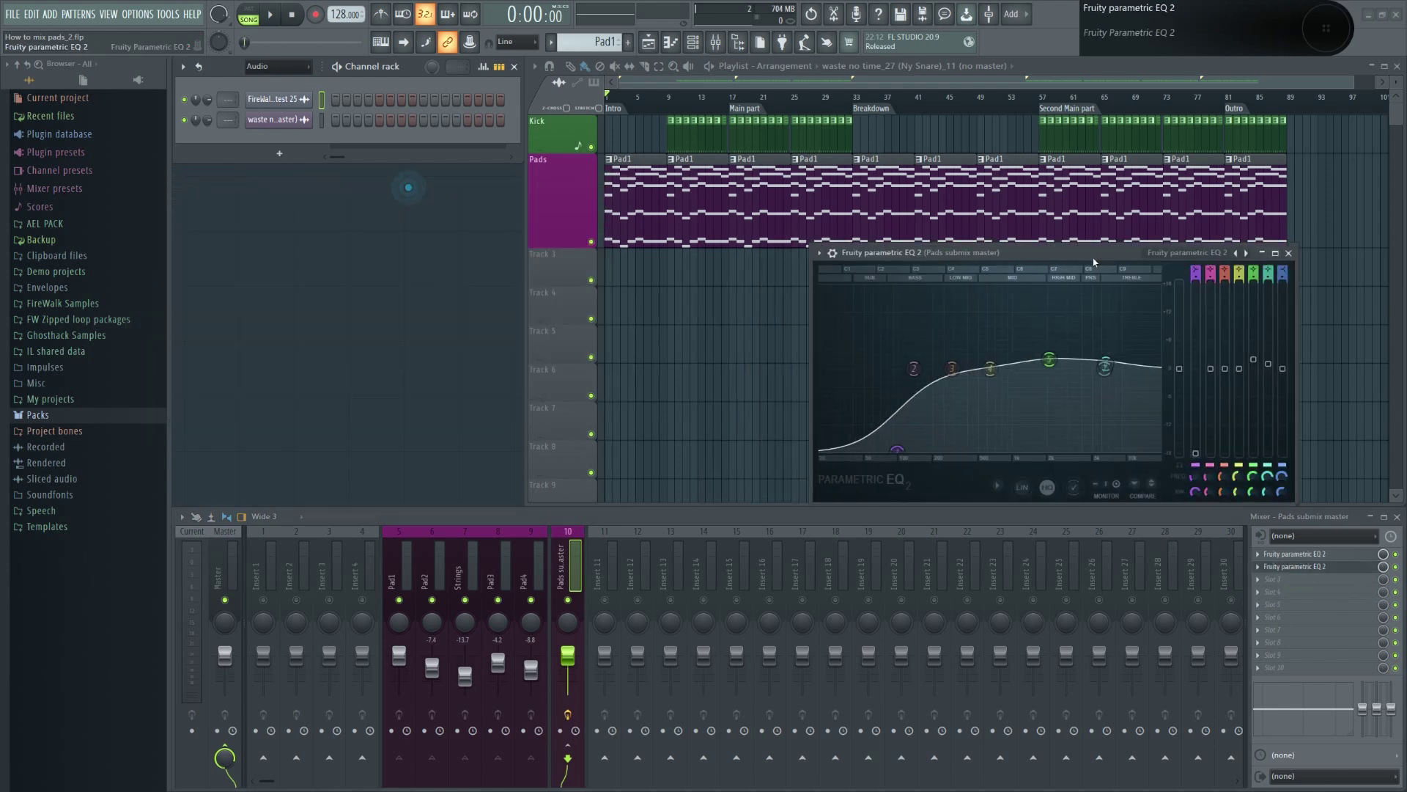
Change band 1 of the submix's slot 2 EQ to a High pass filter and raise its point to the centre line.
drag(896, 452, 898, 406)
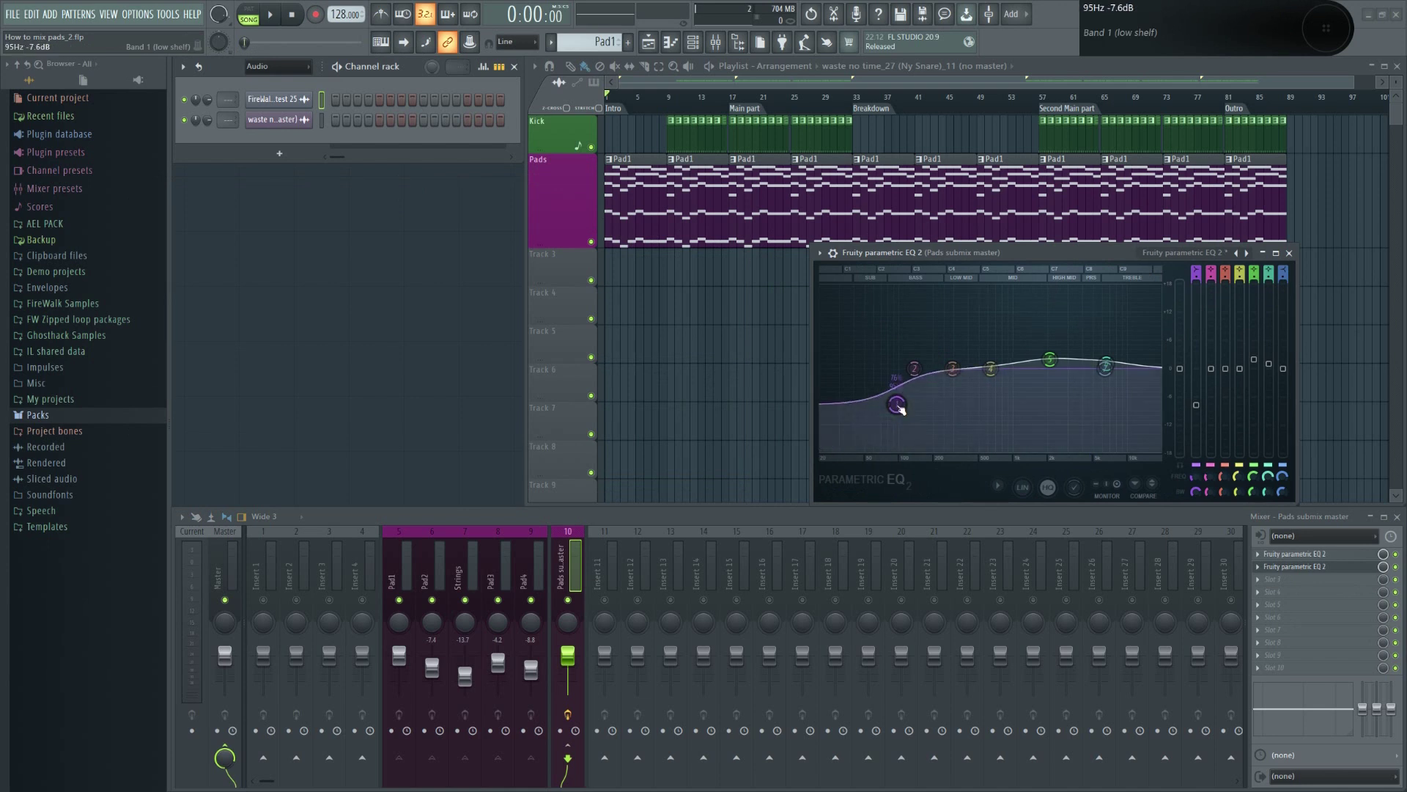
right_click(898, 407)
mouse_move(927, 444)
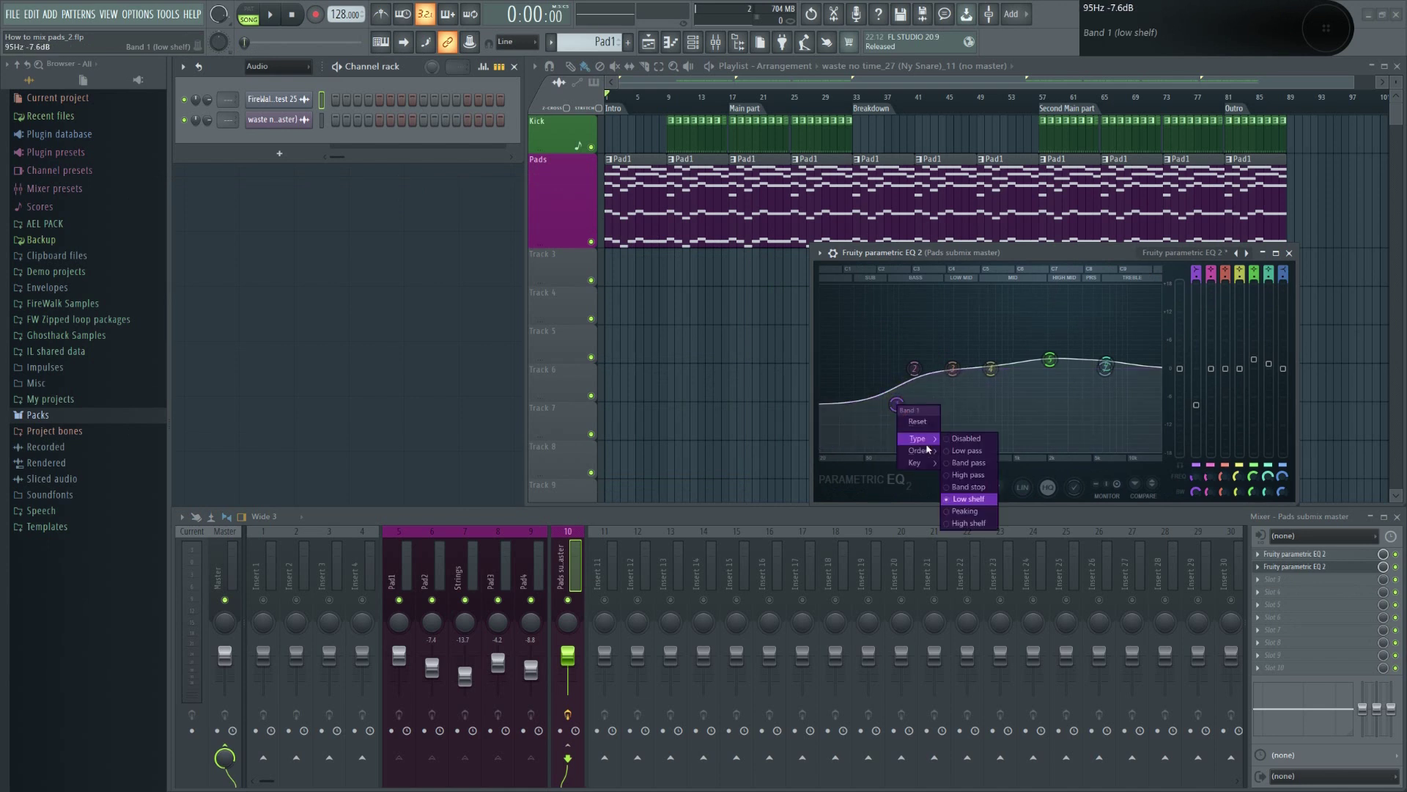
click(984, 477)
drag(896, 404, 894, 368)
Set the high-pass band's order to Steep 4 with its cutoff at about 200 Hz, and close the submix EQ.
right_click(894, 367)
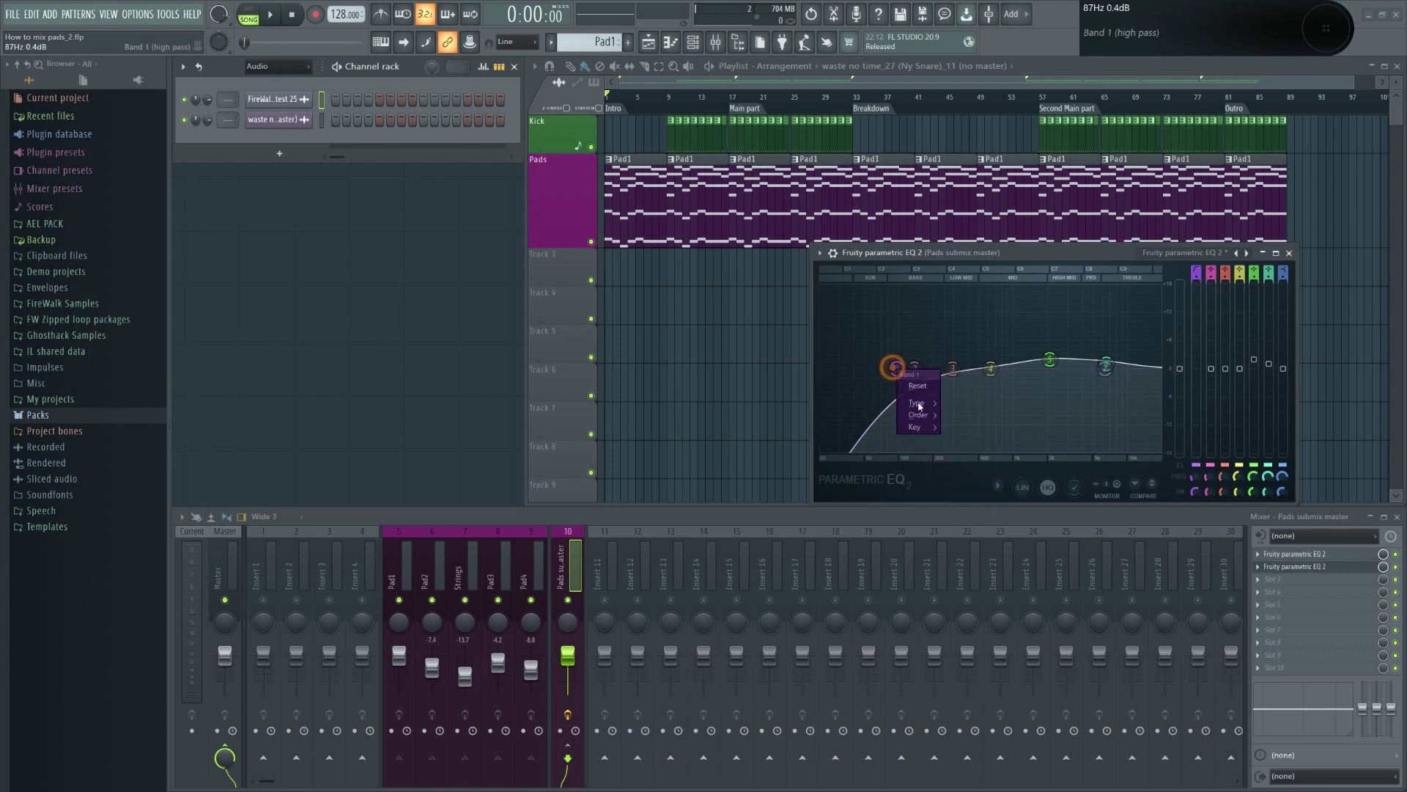
mouse_move(924, 420)
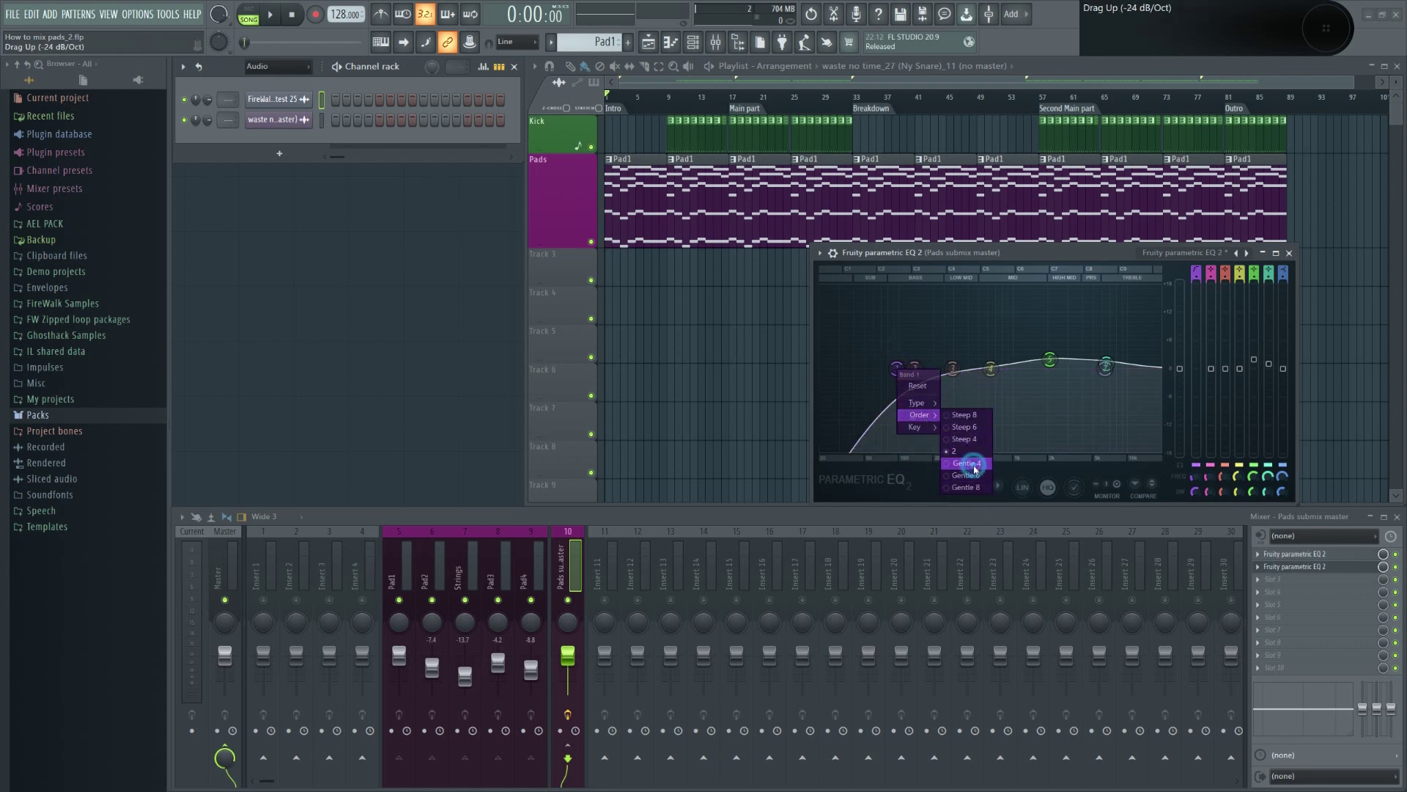
click(964, 438)
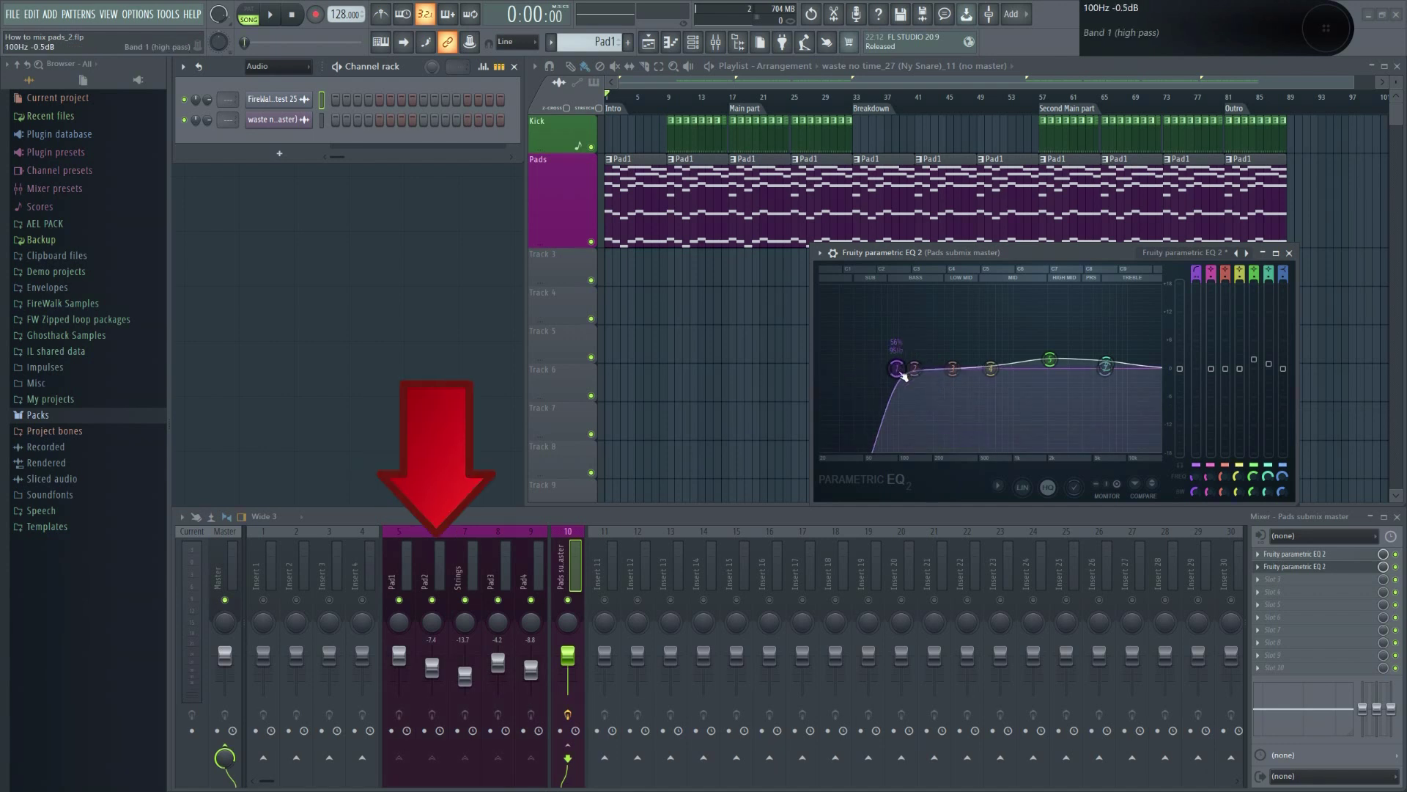
drag(915, 368, 931, 368)
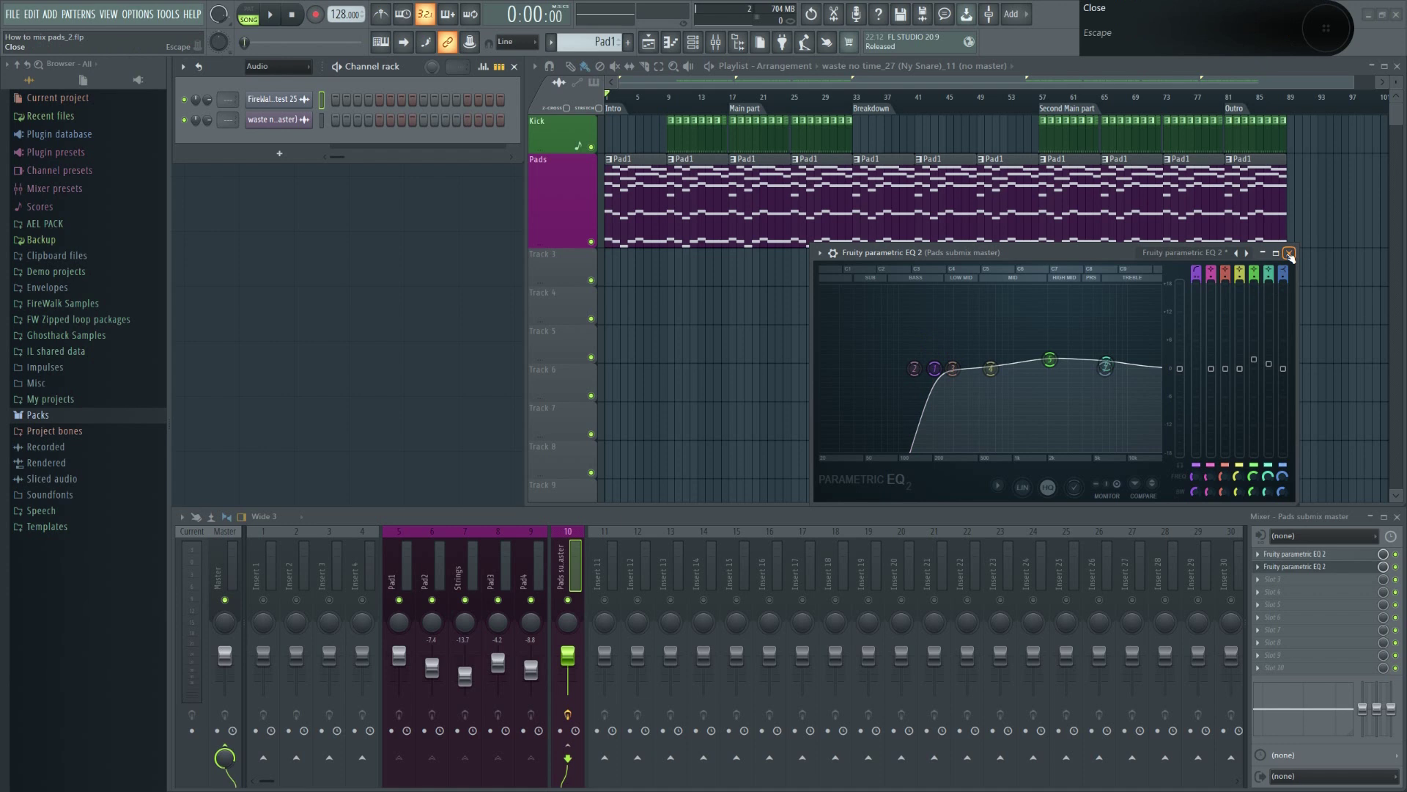
click(1290, 253)
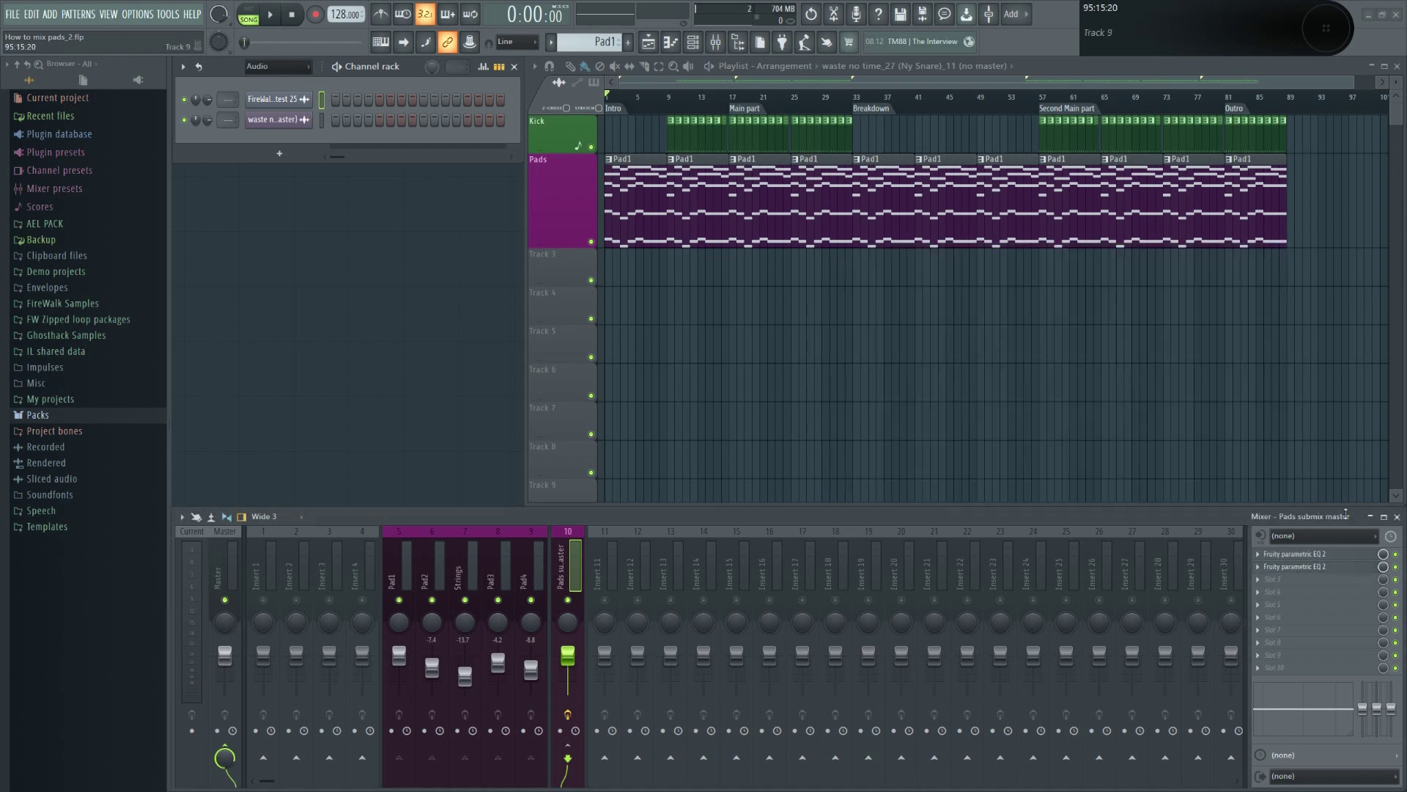
Automate the submix's slot 1 EQ mix level: full, dropping to zero from bar 9 to the Breakdown and from the Second Main part to the Outro.
right_click(1384, 556)
click(1344, 652)
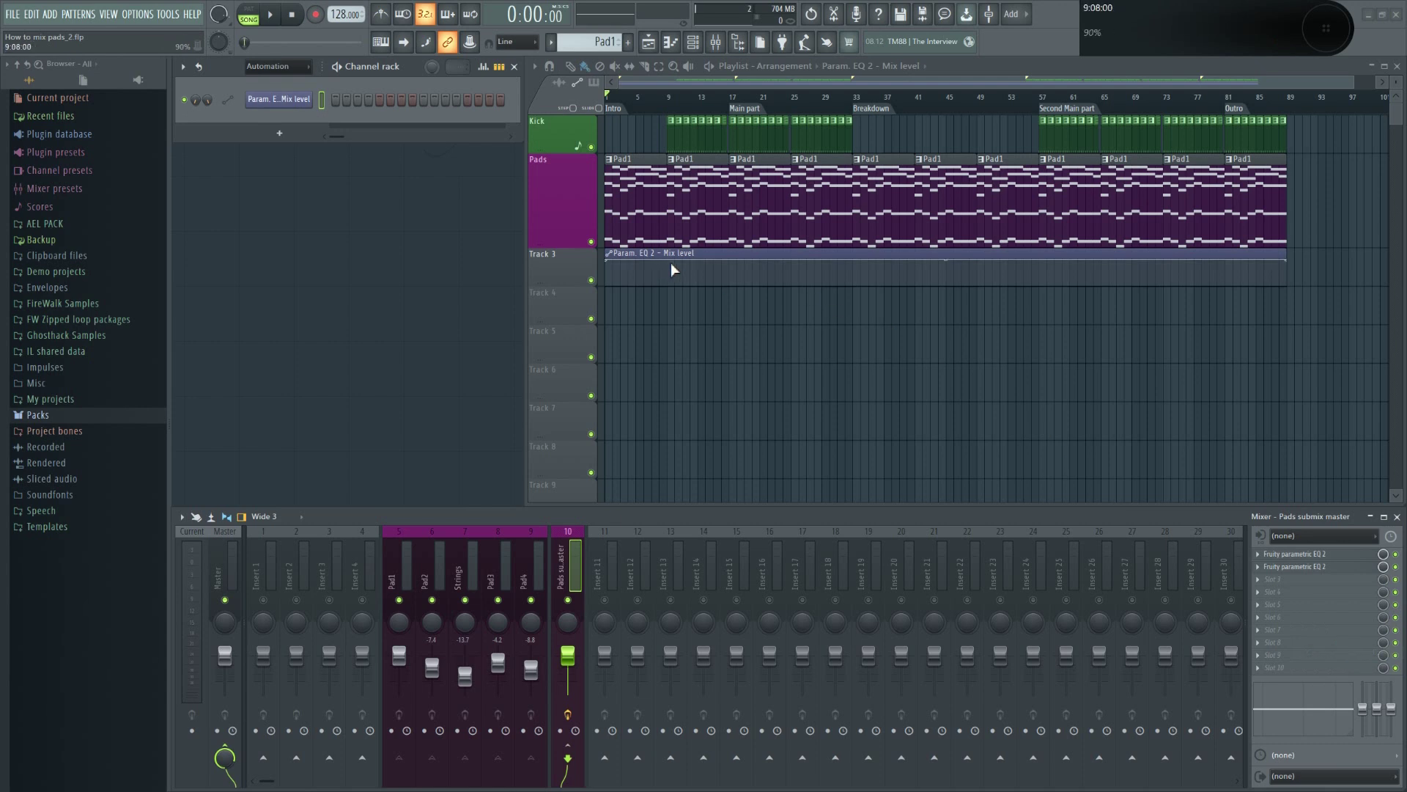
right_click(669, 263)
right_click(670, 268)
drag(670, 268, 664, 307)
right_click(853, 283)
right_click(855, 272)
drag(854, 272, 853, 255)
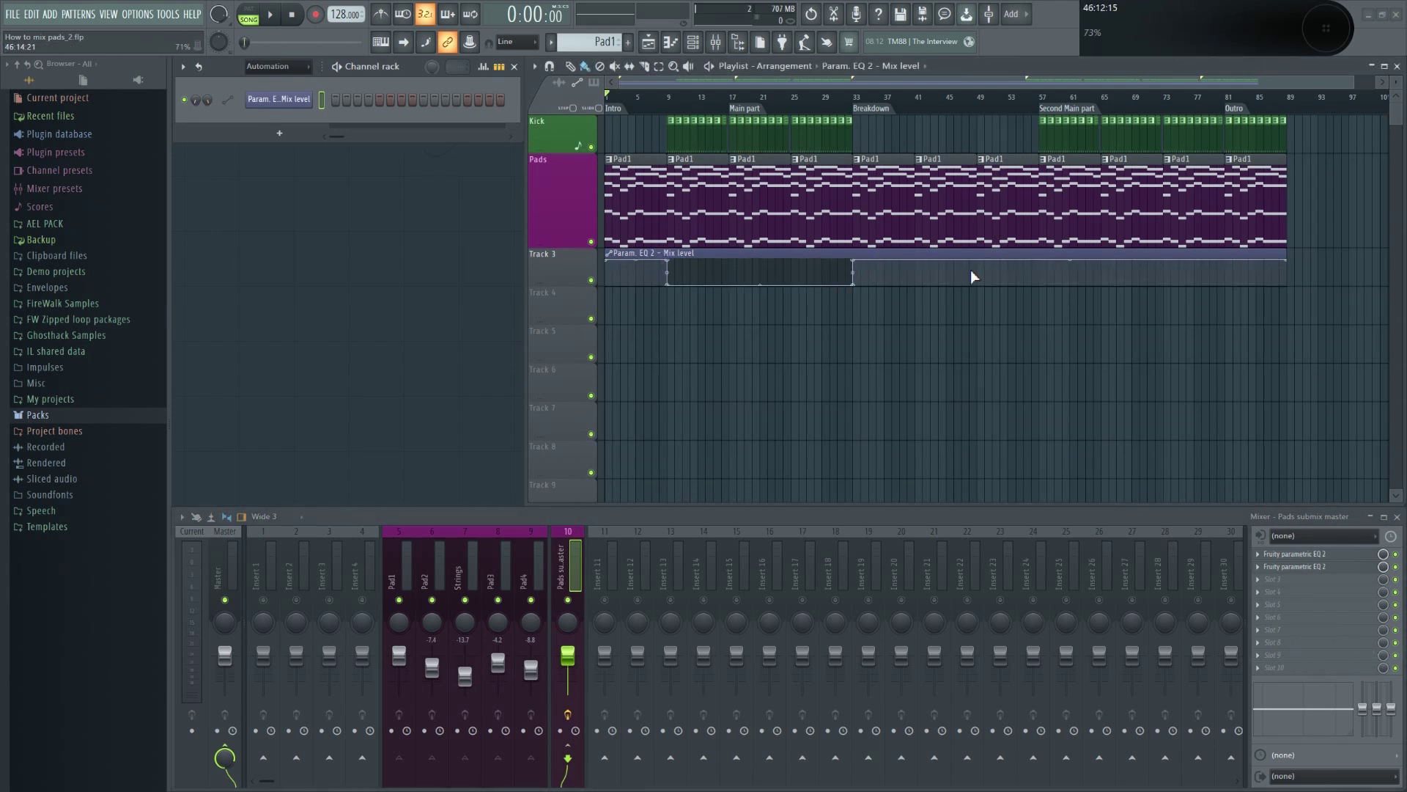
drag(1044, 270, 1228, 299)
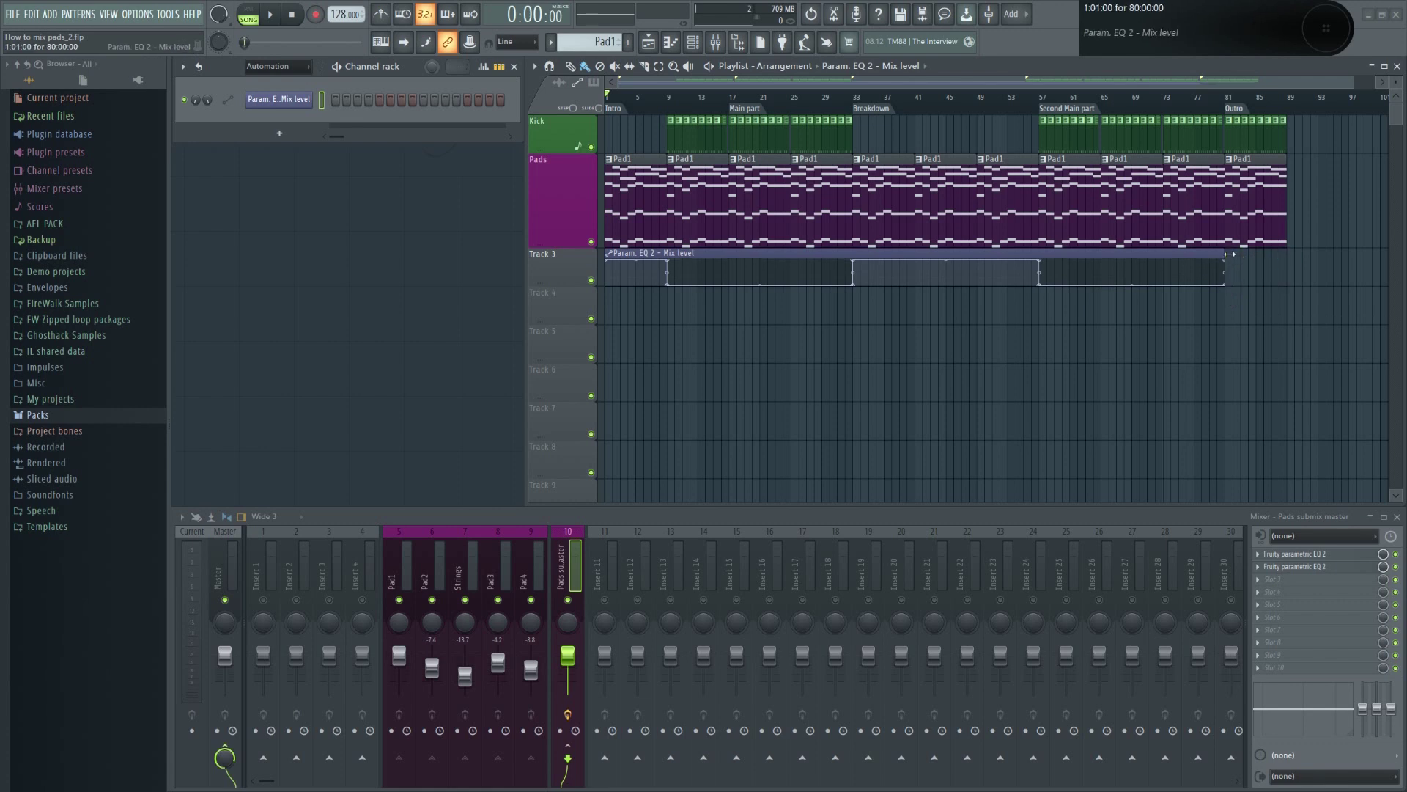
Automate the submix's slot 2 EQ mix level inversely: zero, rising to full from bar 9 to the Breakdown and from the Second Main part to the Outro.
right_click(1382, 567)
click(1350, 662)
drag(606, 299, 607, 322)
right_click(667, 322)
right_click(667, 299)
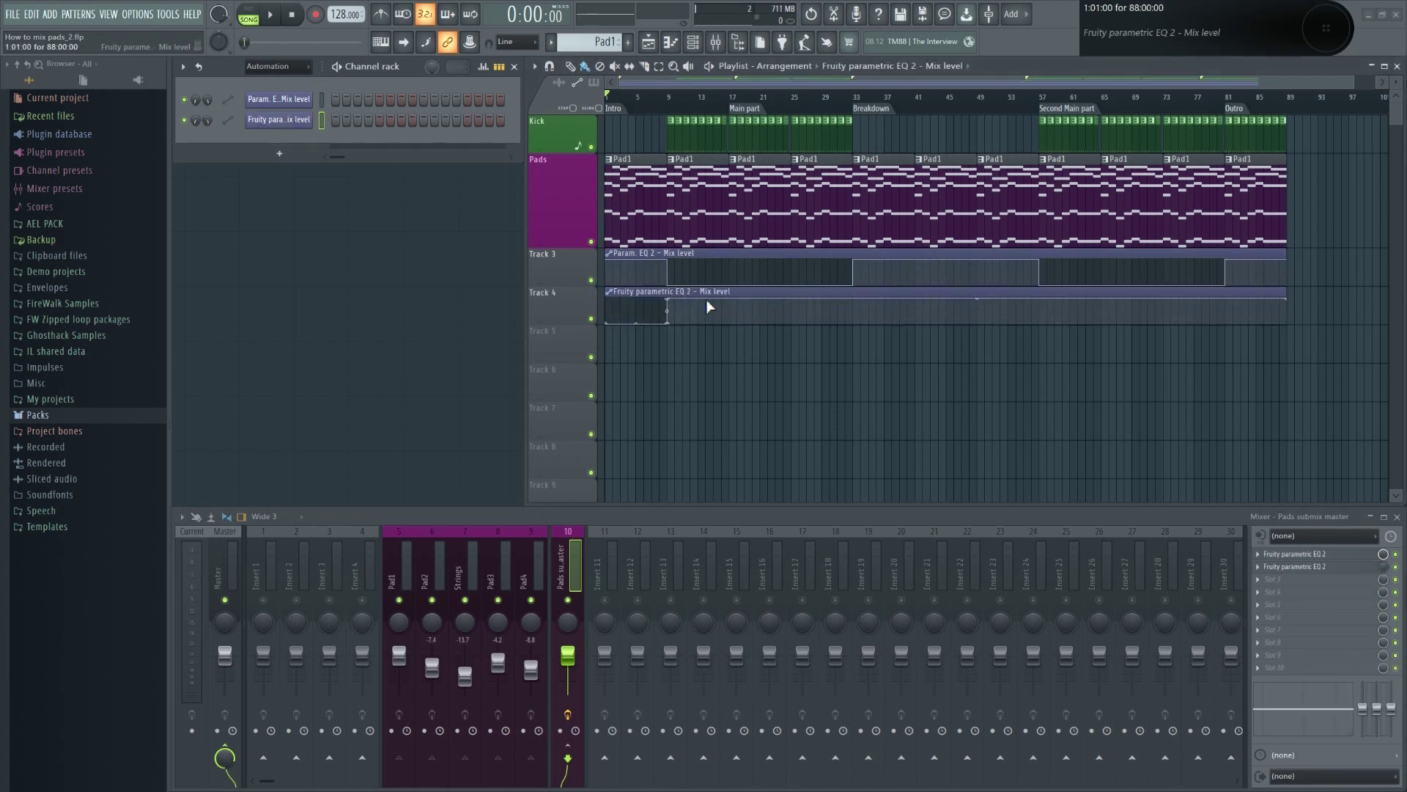
right_click(854, 298)
right_click(853, 323)
right_click(1046, 315)
drag(1048, 323, 1223, 309)
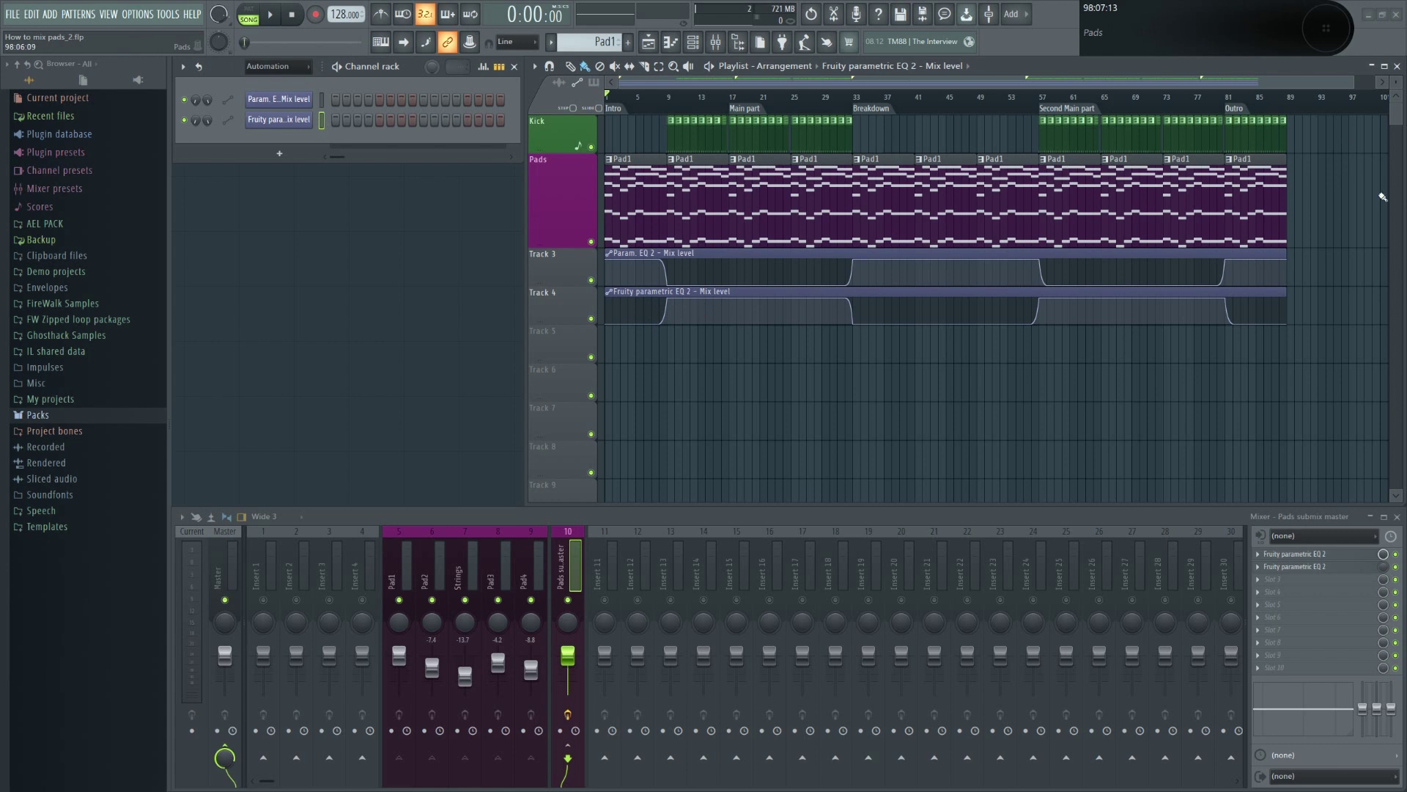
Load SSLComp Stereo into slot 3 of the Pads submix master, place its window over the playlist, and play from bar 9.
click(1261, 584)
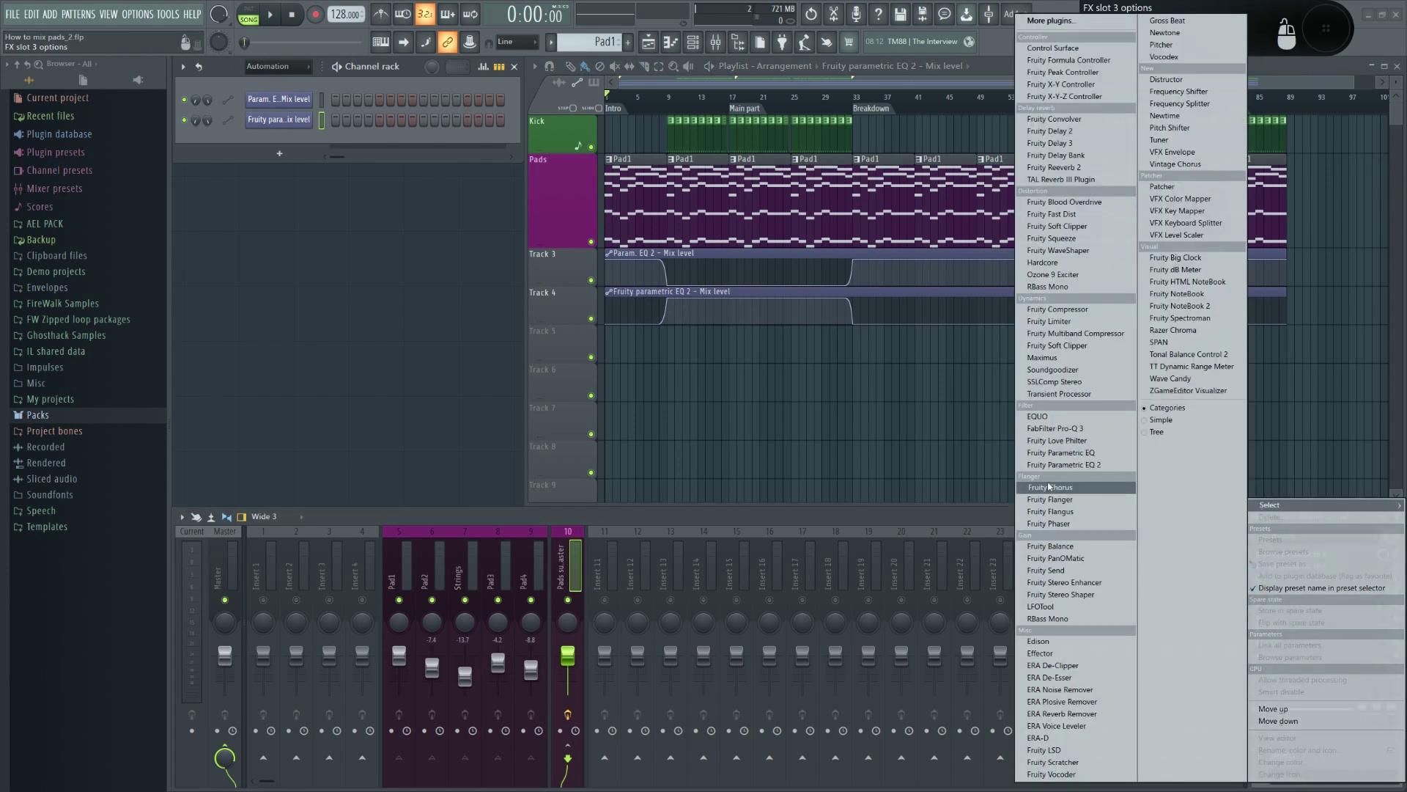
click(1071, 382)
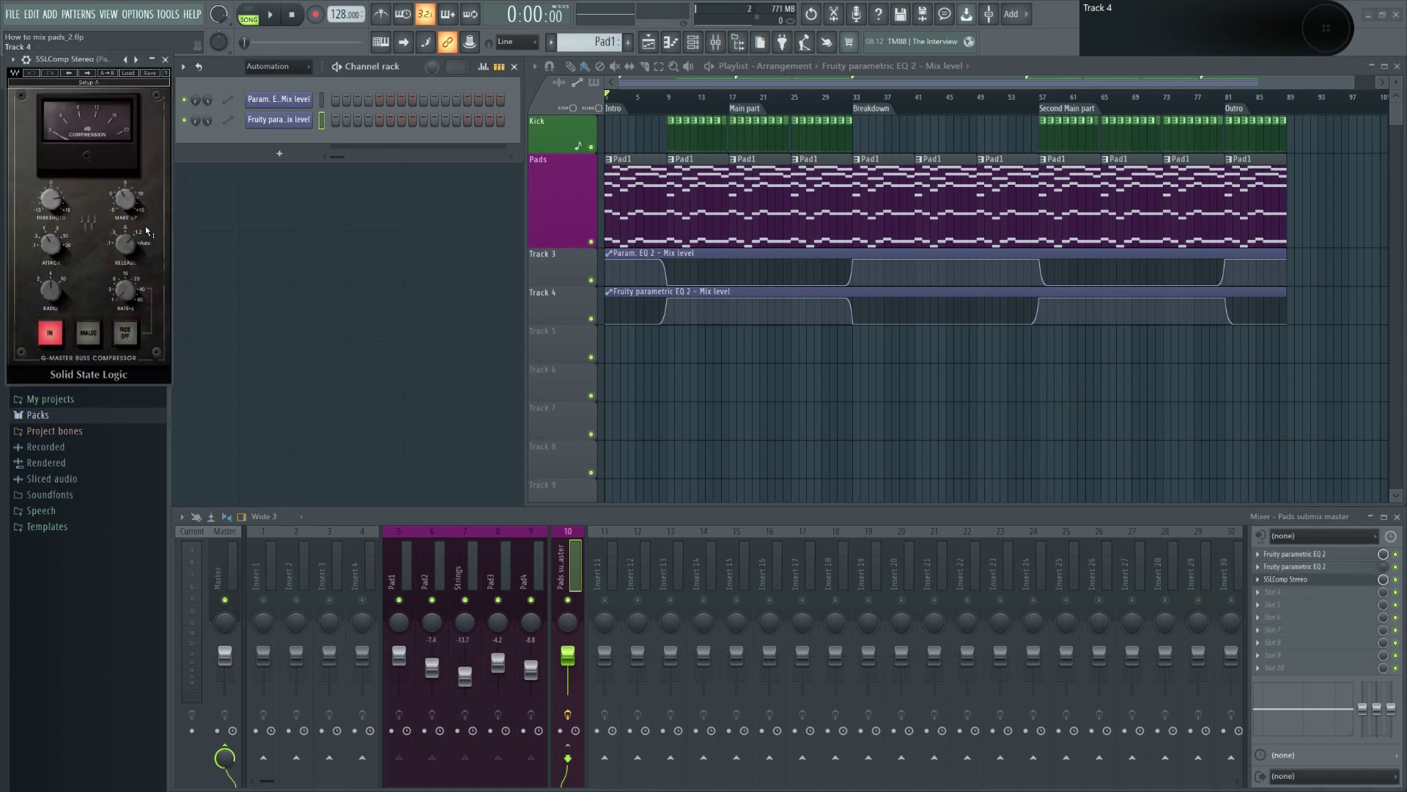
drag(64, 61, 1047, 332)
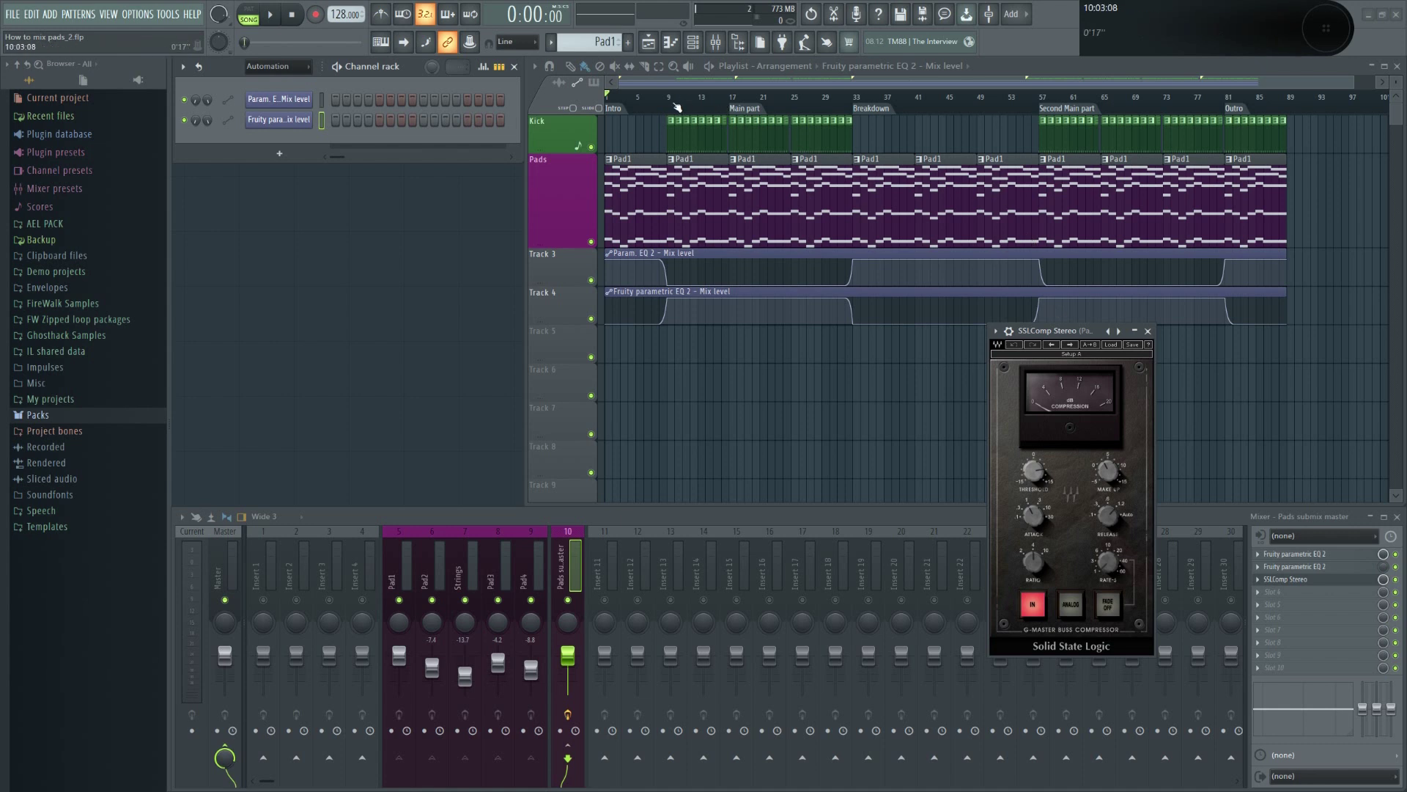
click(670, 98)
key(space)
Set the submix compressor's release to Auto while the song plays.
click(1281, 580)
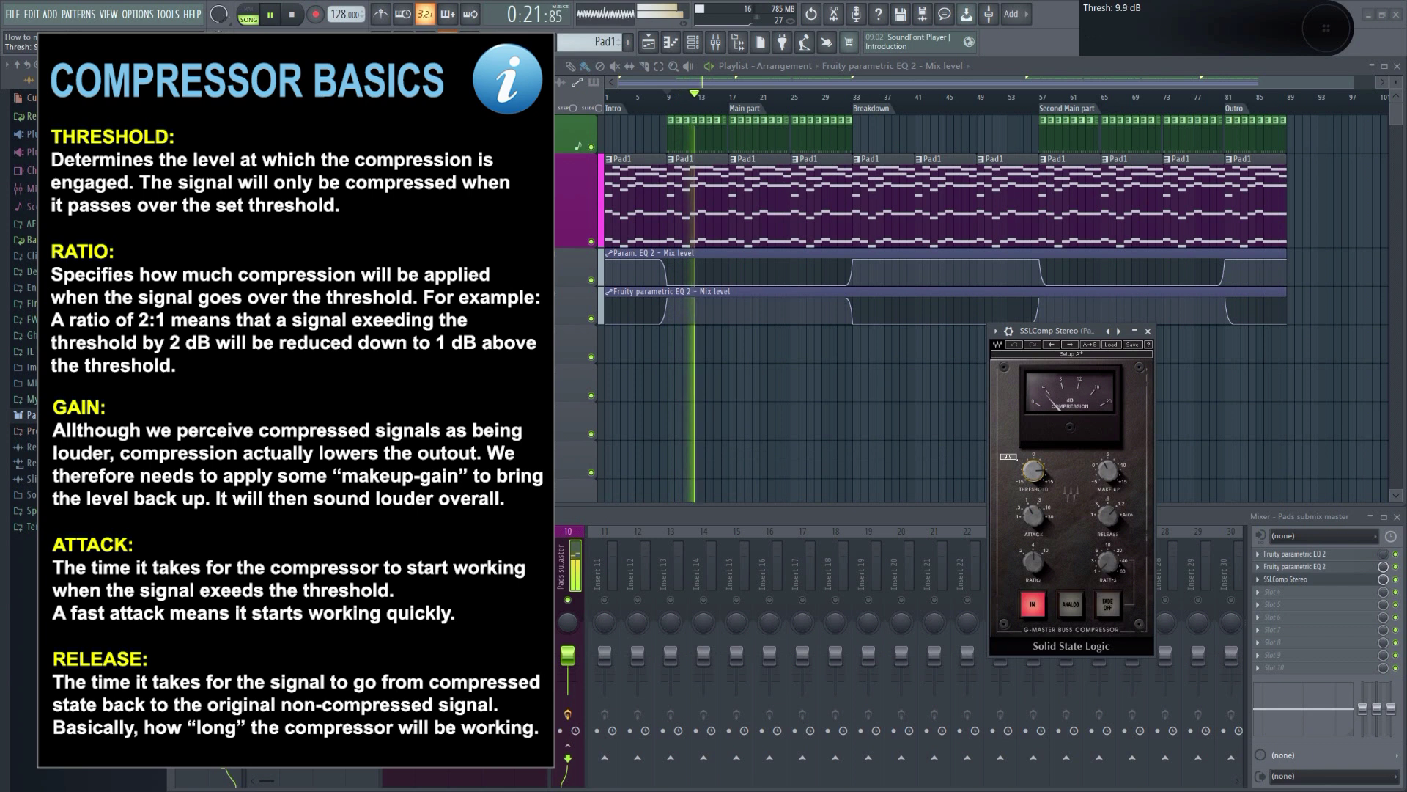
mouse_move(1032, 517)
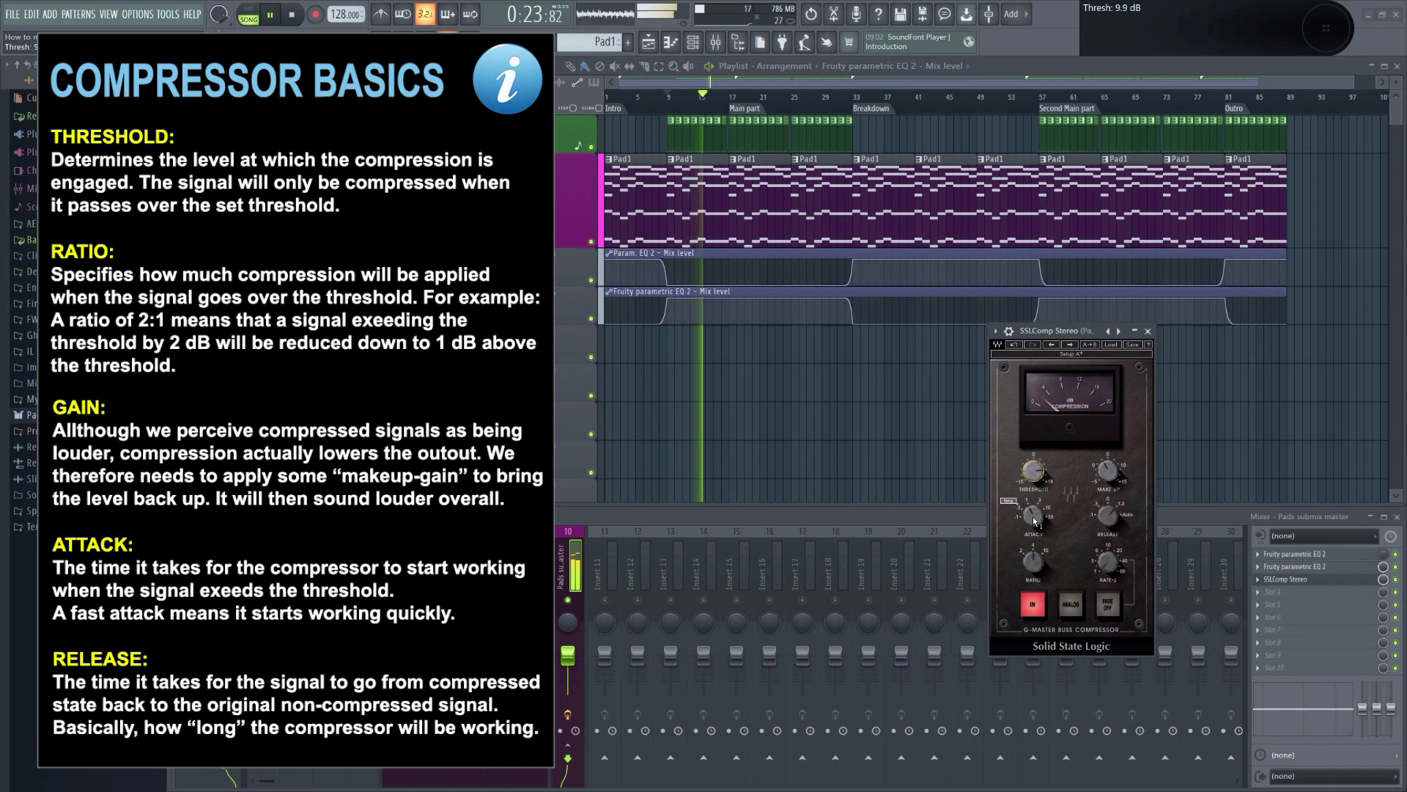
mouse_move(1105, 516)
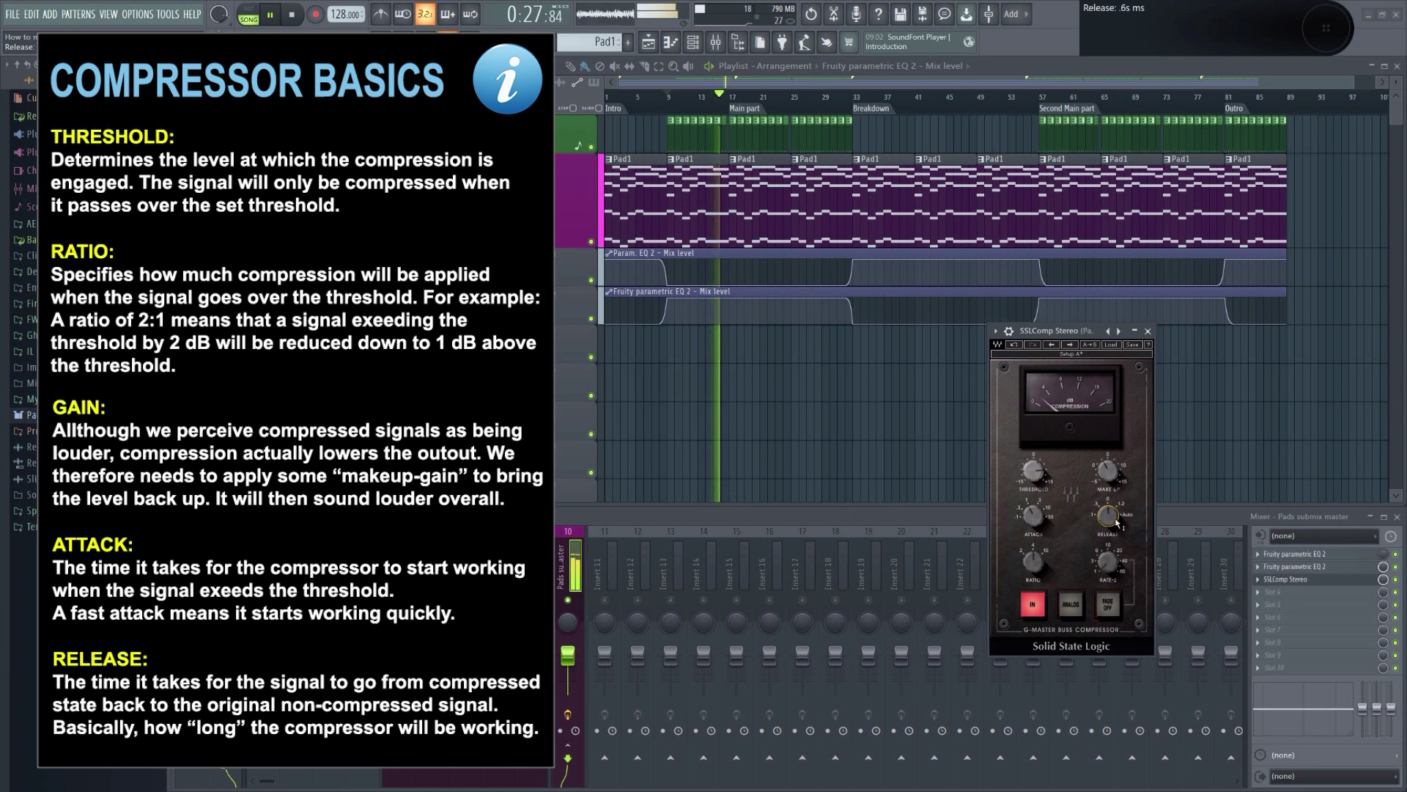
drag(1118, 522, 1117, 498)
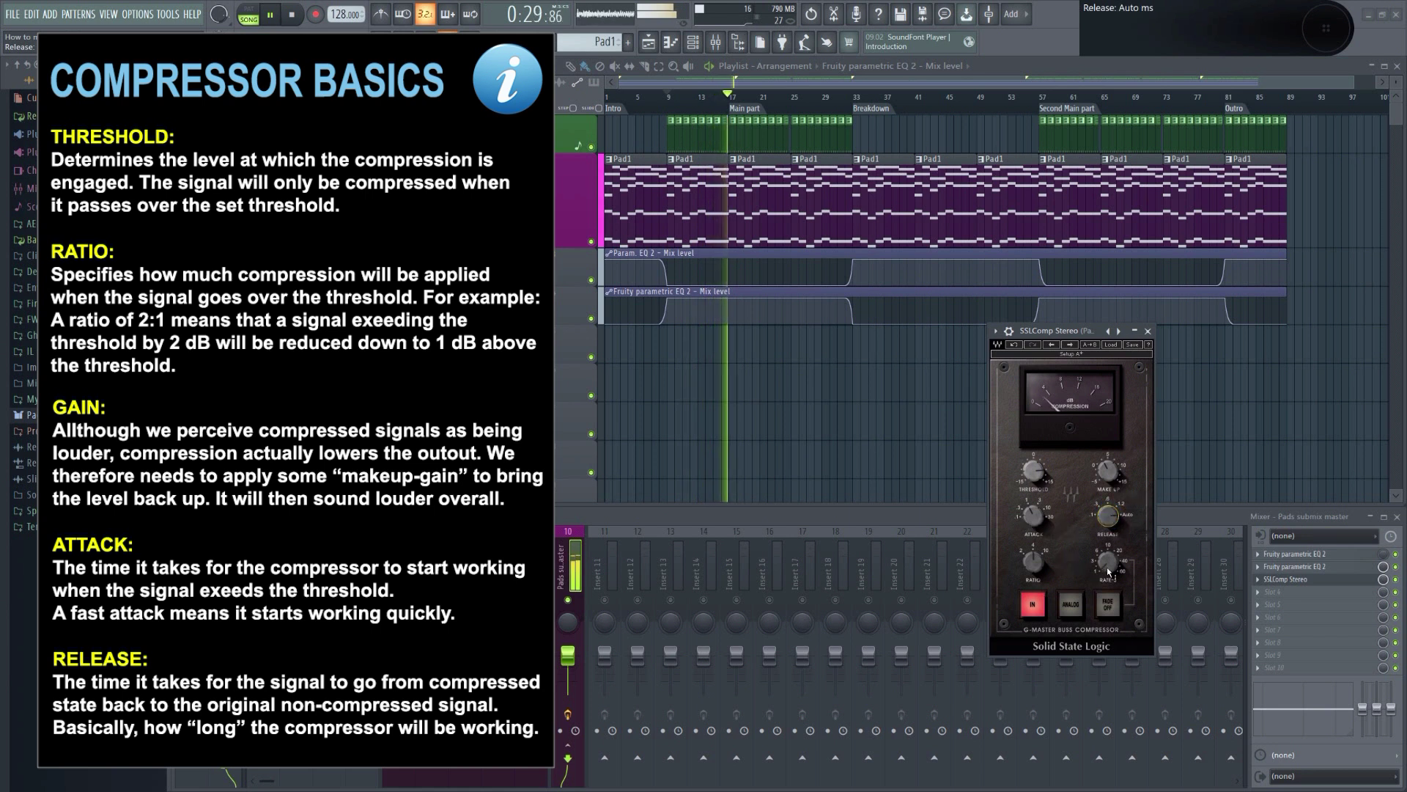
click(1081, 609)
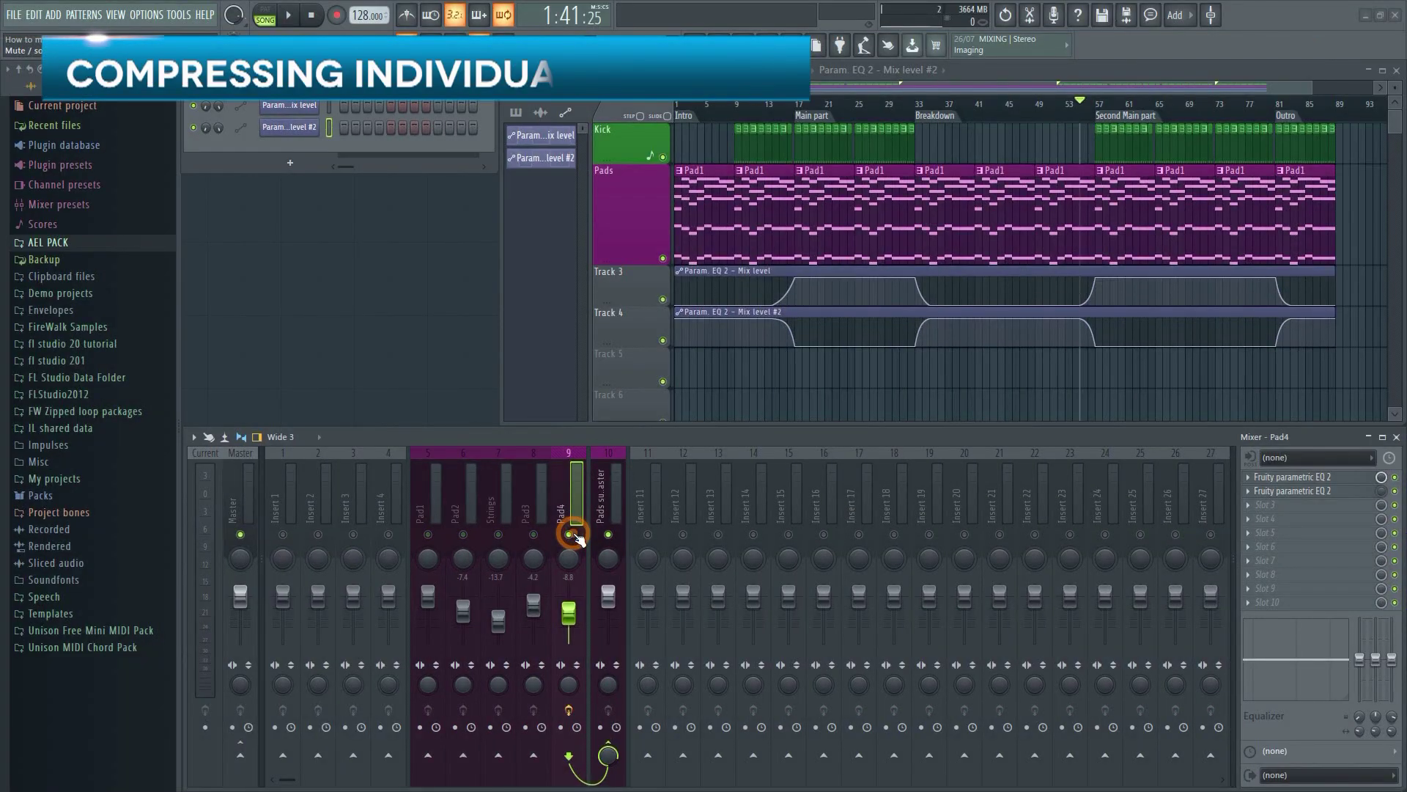
Load Fruity Limiter into slot 3 of the Pad4 channel and switch it to compressor mode.
click(1265, 504)
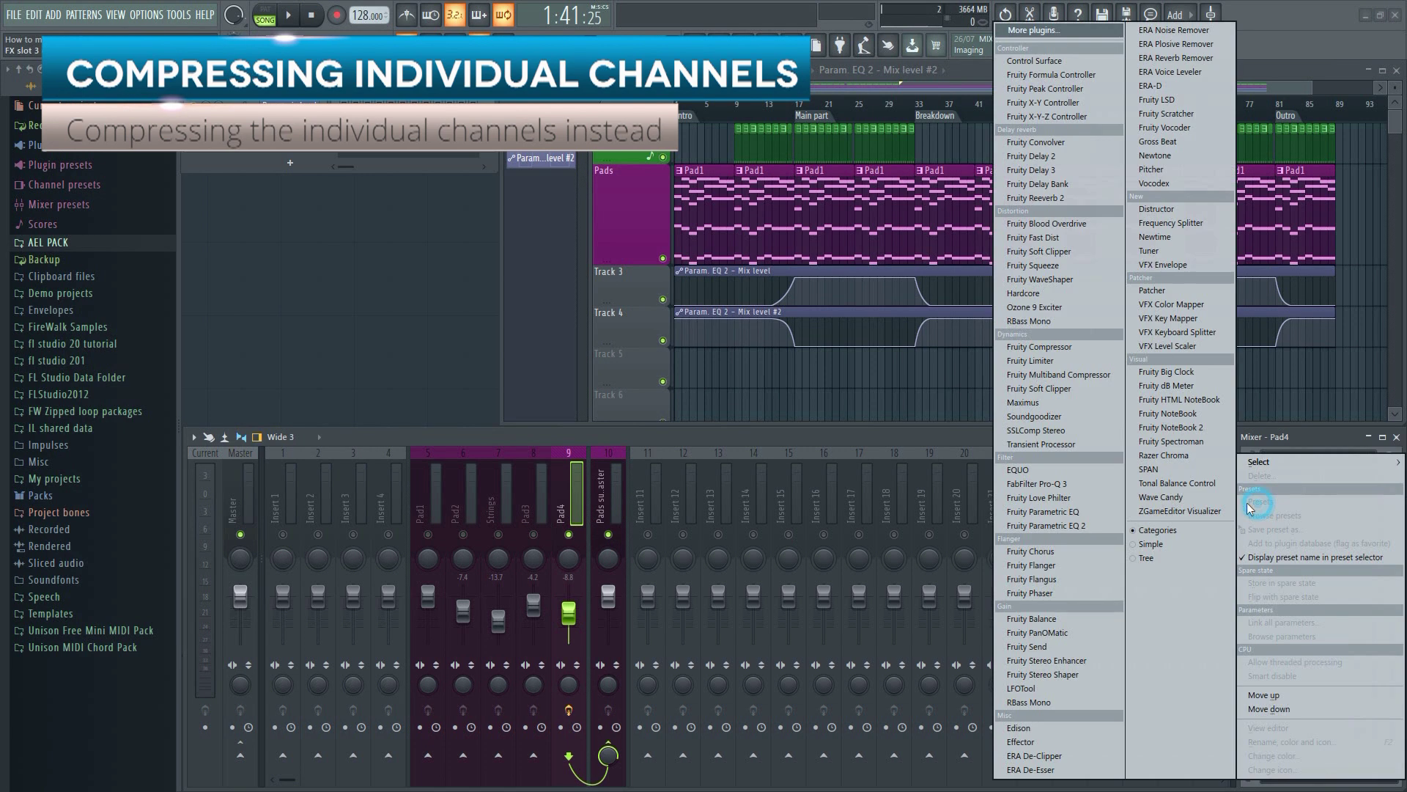
click(1066, 362)
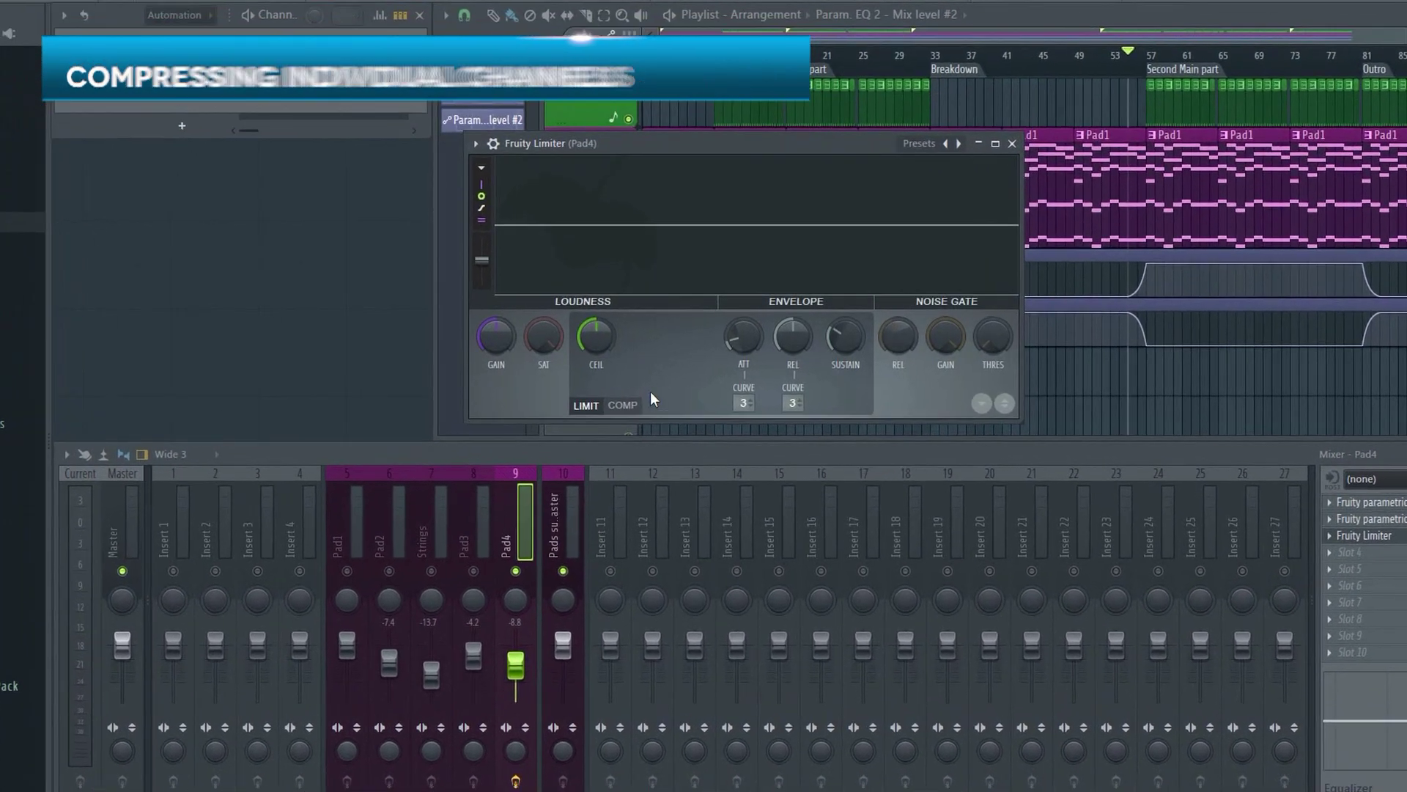
click(657, 396)
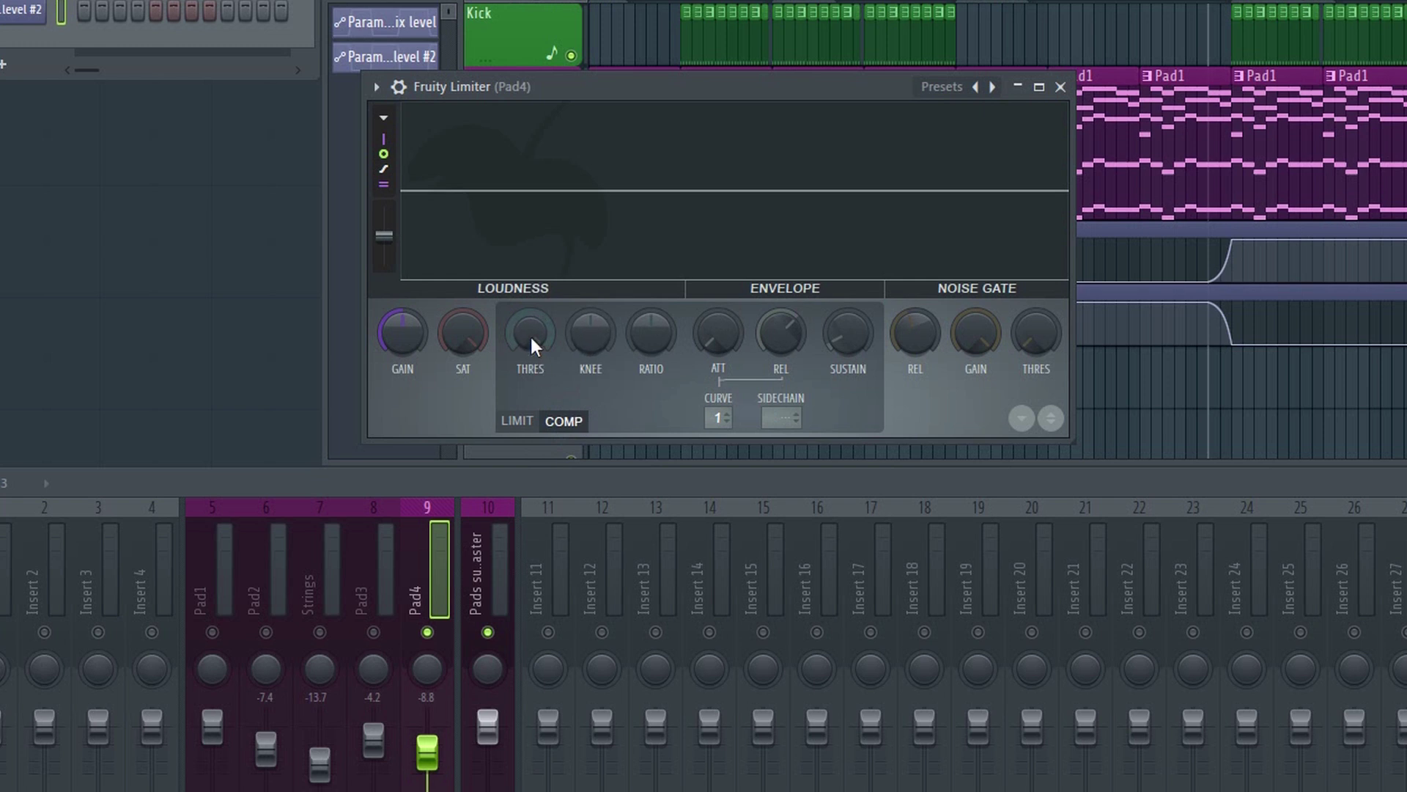
Lower the Pad4 compressor's threshold strongly during playback, and raise its knee and ratio.
key(space)
drag(530, 331, 530, 389)
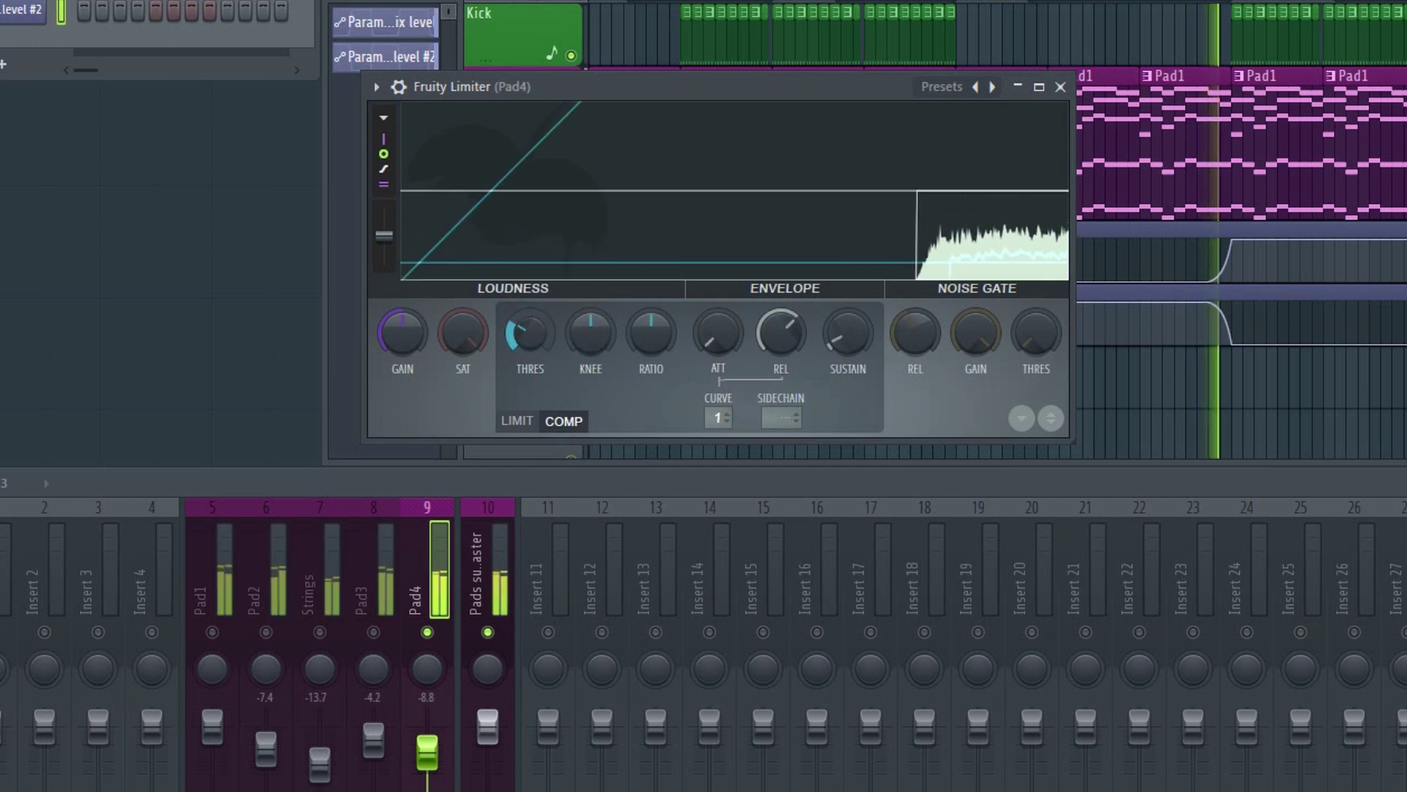
drag(591, 331, 647, 299)
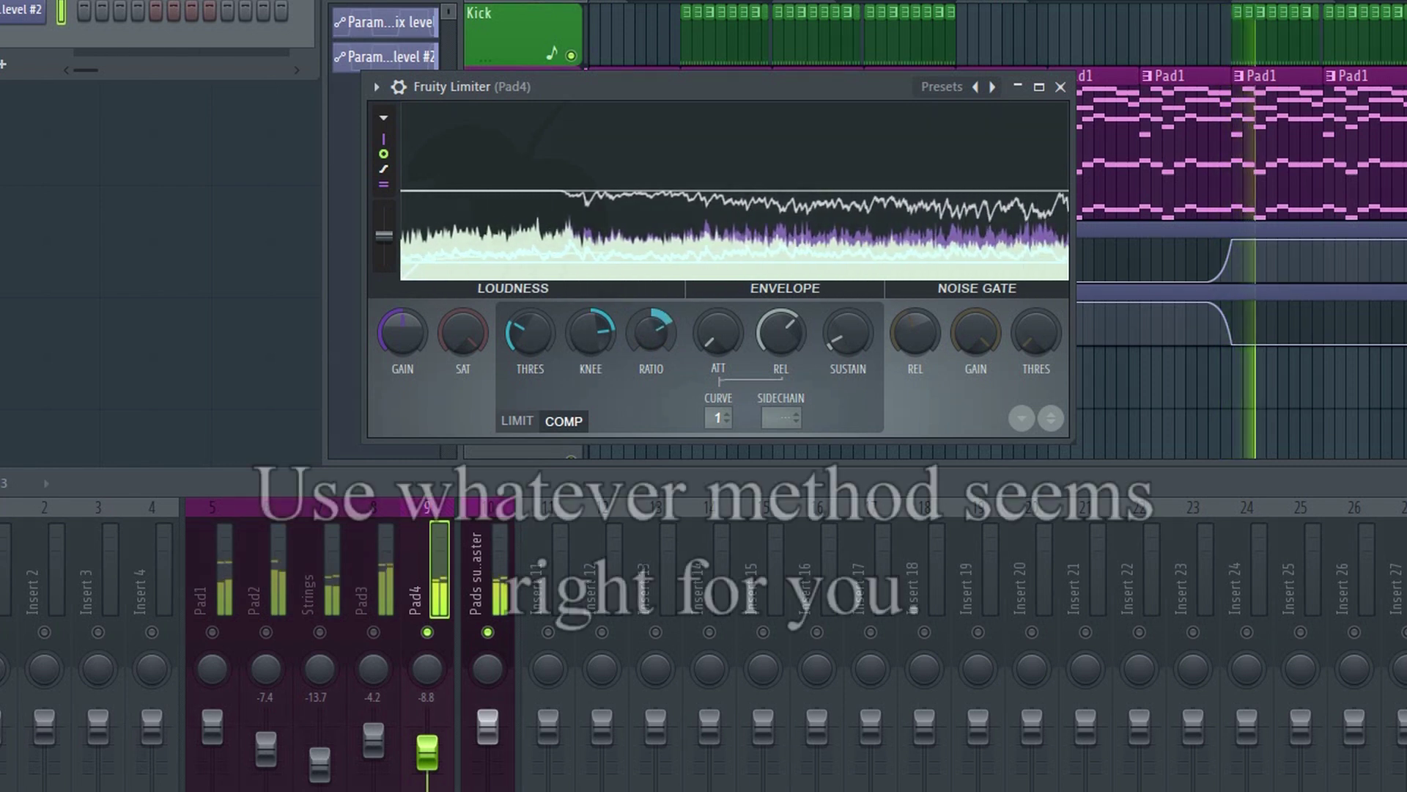
Give the Pad4 compressor a fairly slow attack and a longer release.
drag(718, 336, 718, 325)
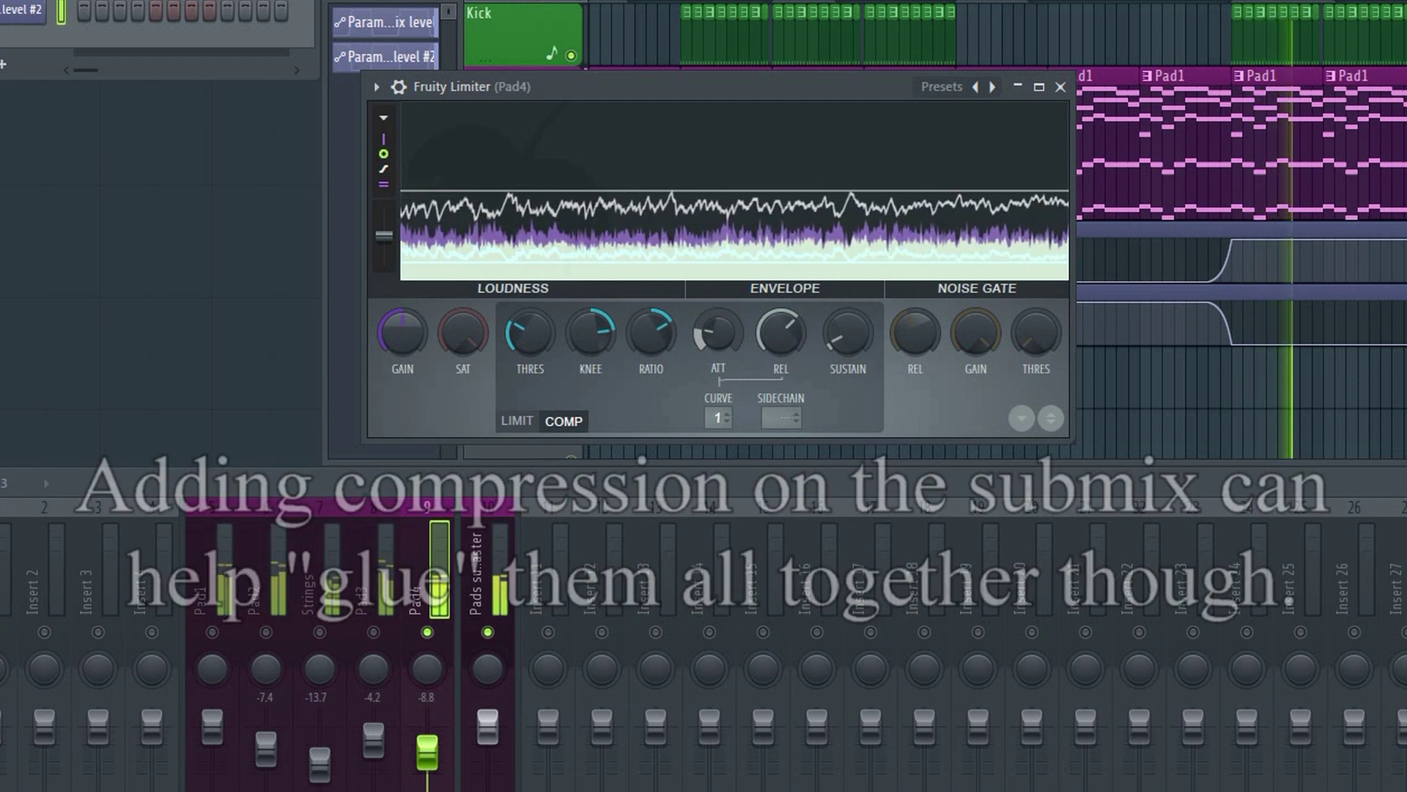
drag(771, 353, 710, 338)
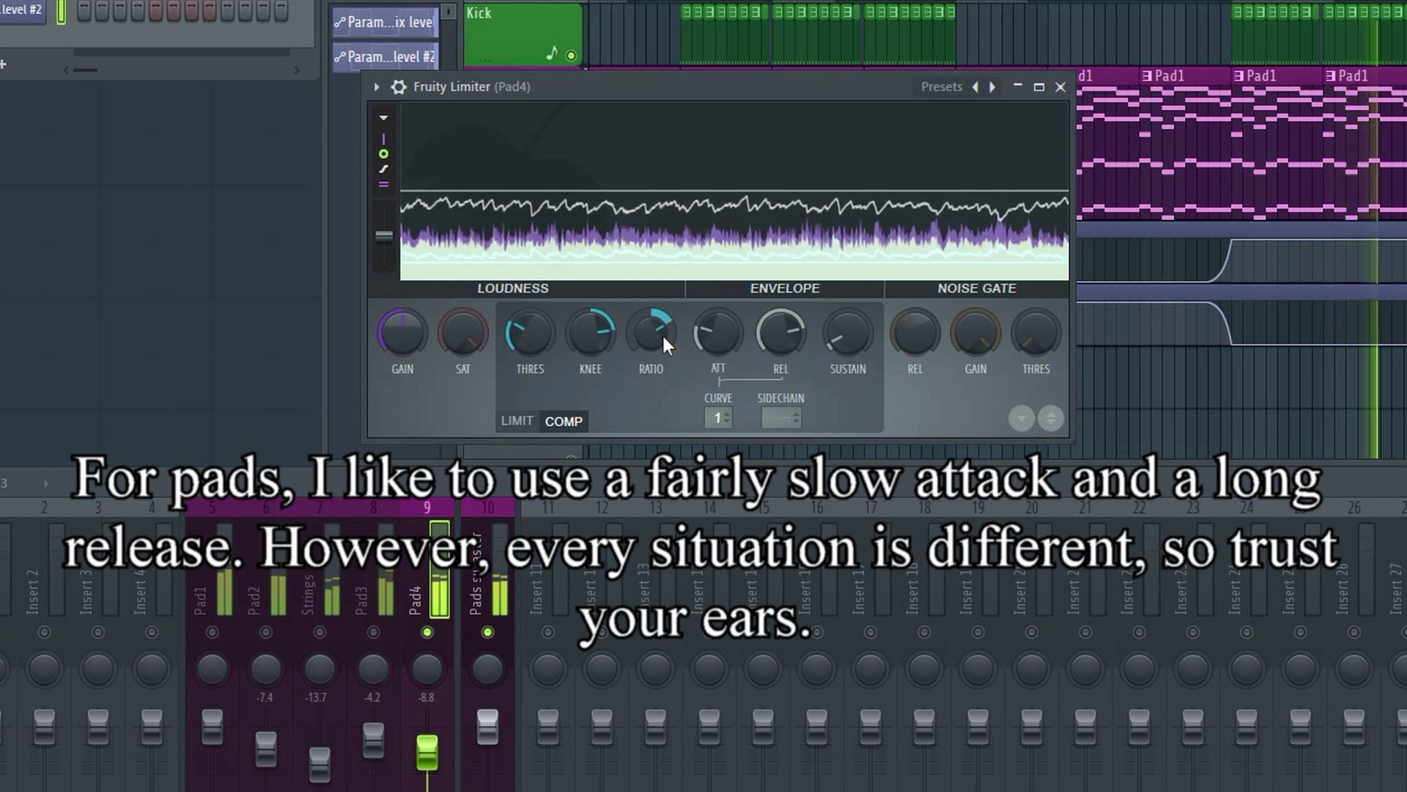
drag(717, 334, 717, 339)
click(762, 331)
click(735, 338)
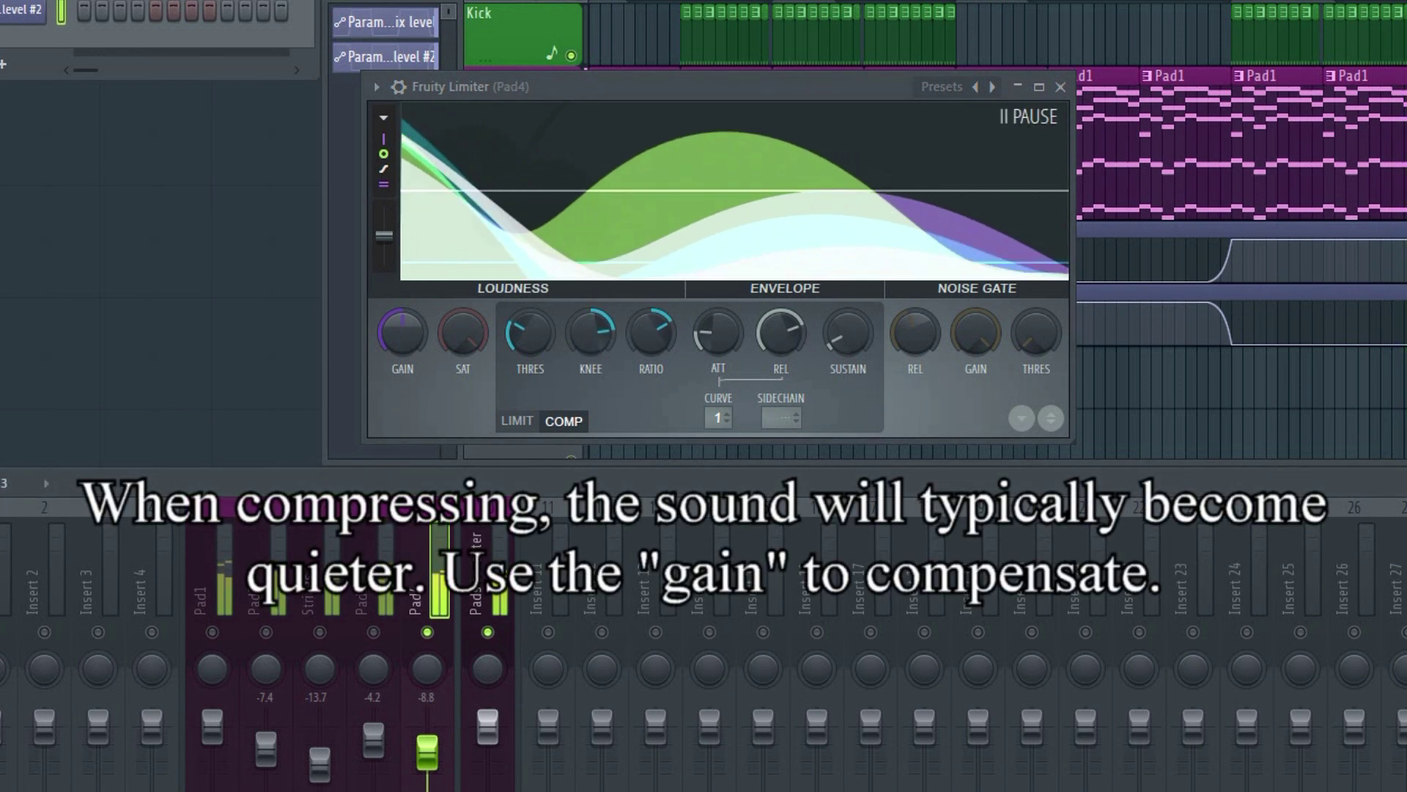
Readjust the Pad4 compressor's threshold while listening, settling slightly above its first setting for gentler gain reduction.
drag(588, 330, 531, 350)
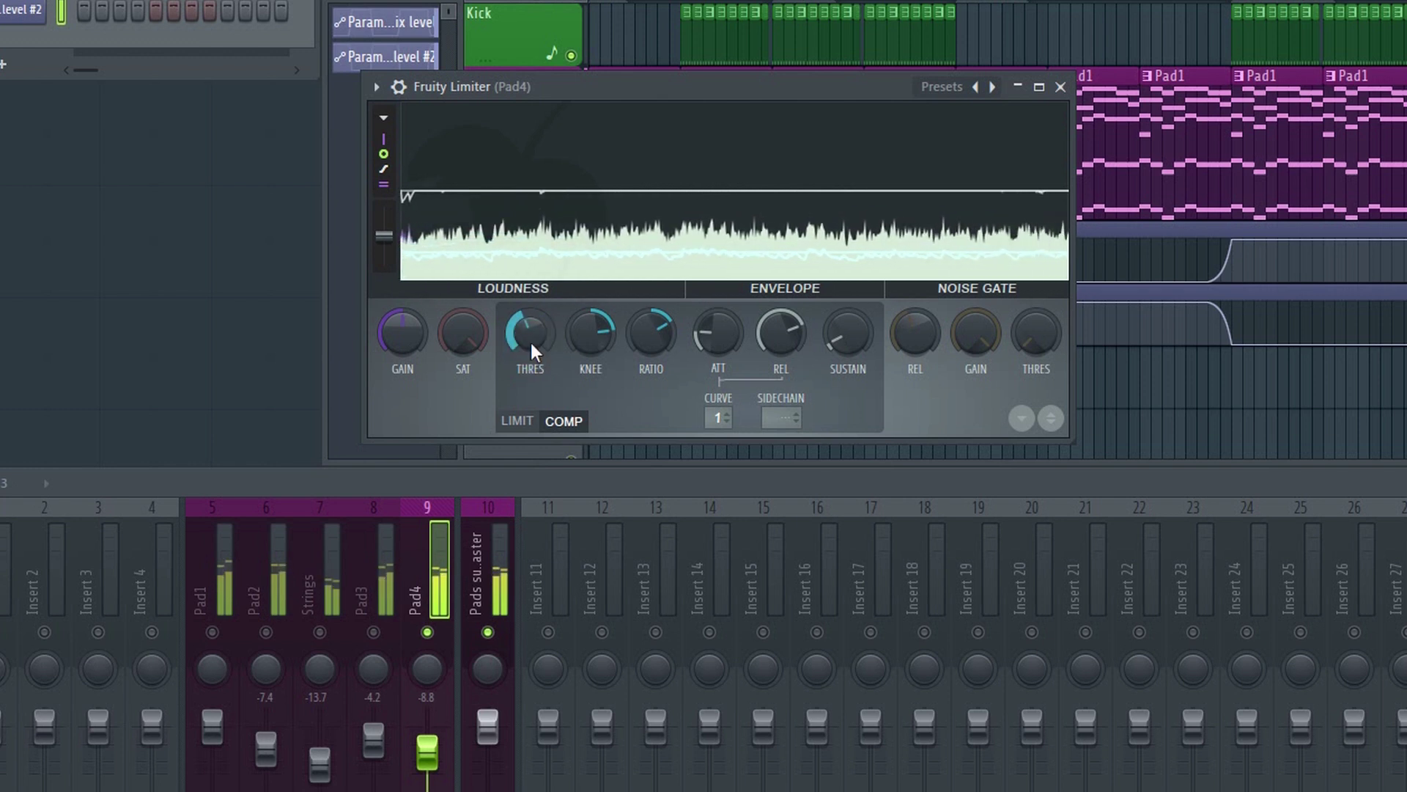
click(530, 342)
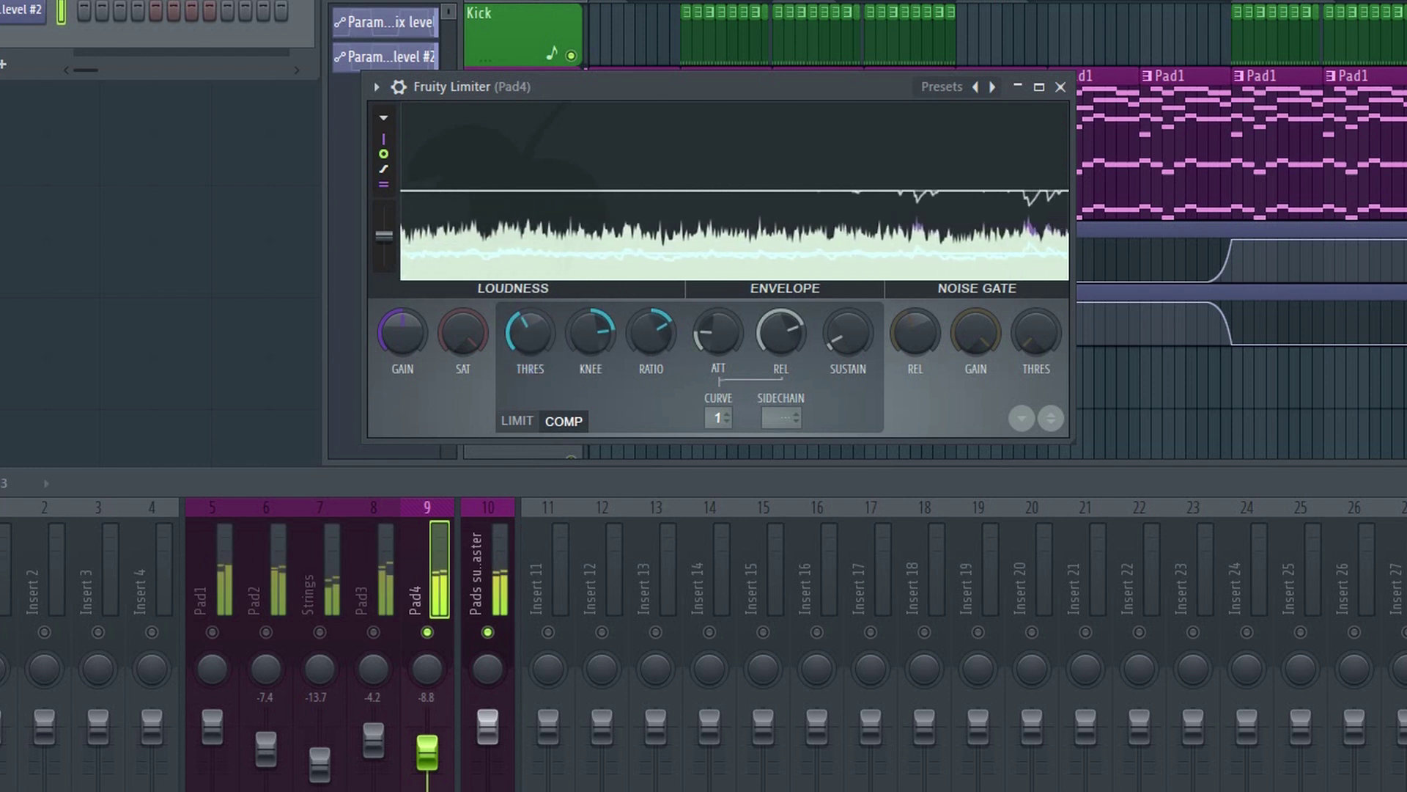
click(635, 258)
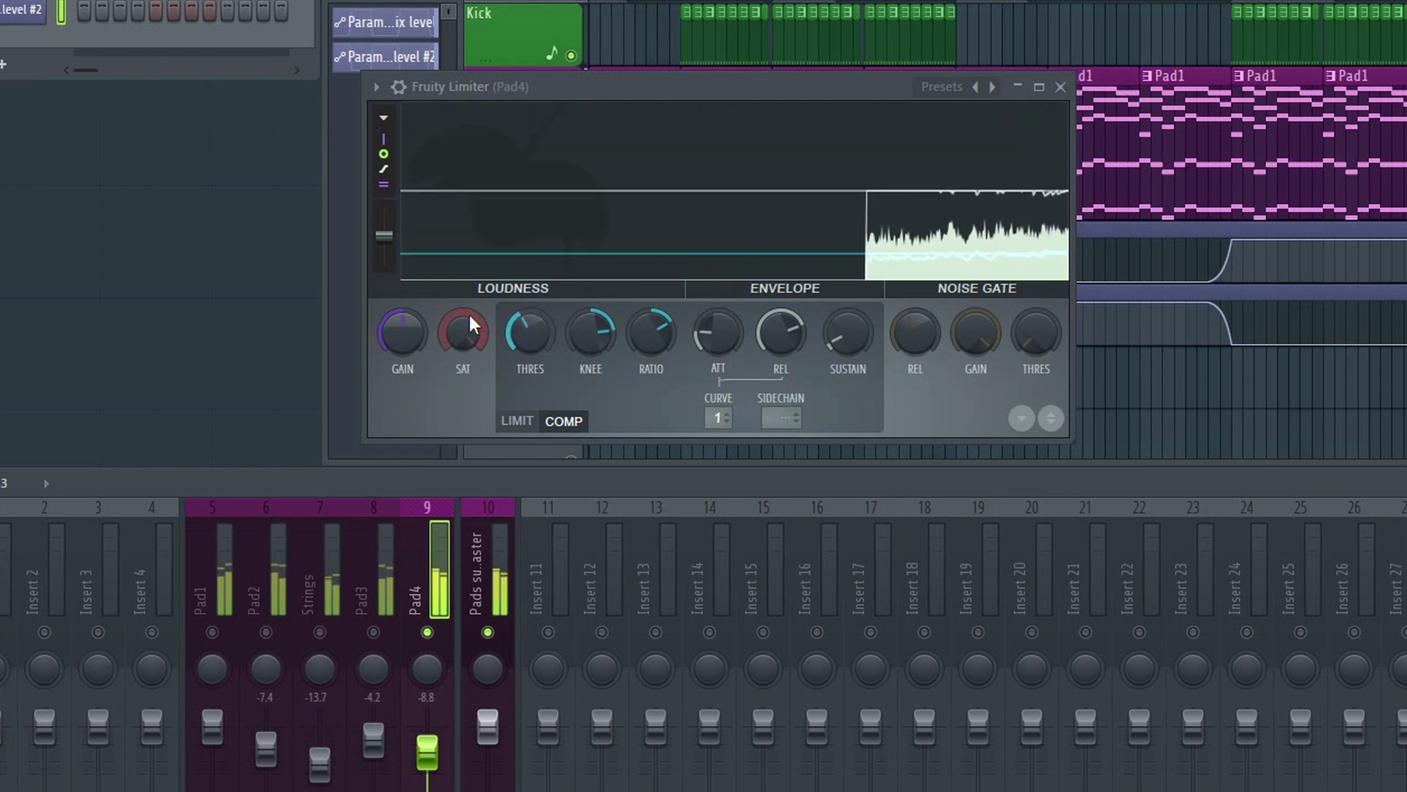
drag(520, 323, 520, 352)
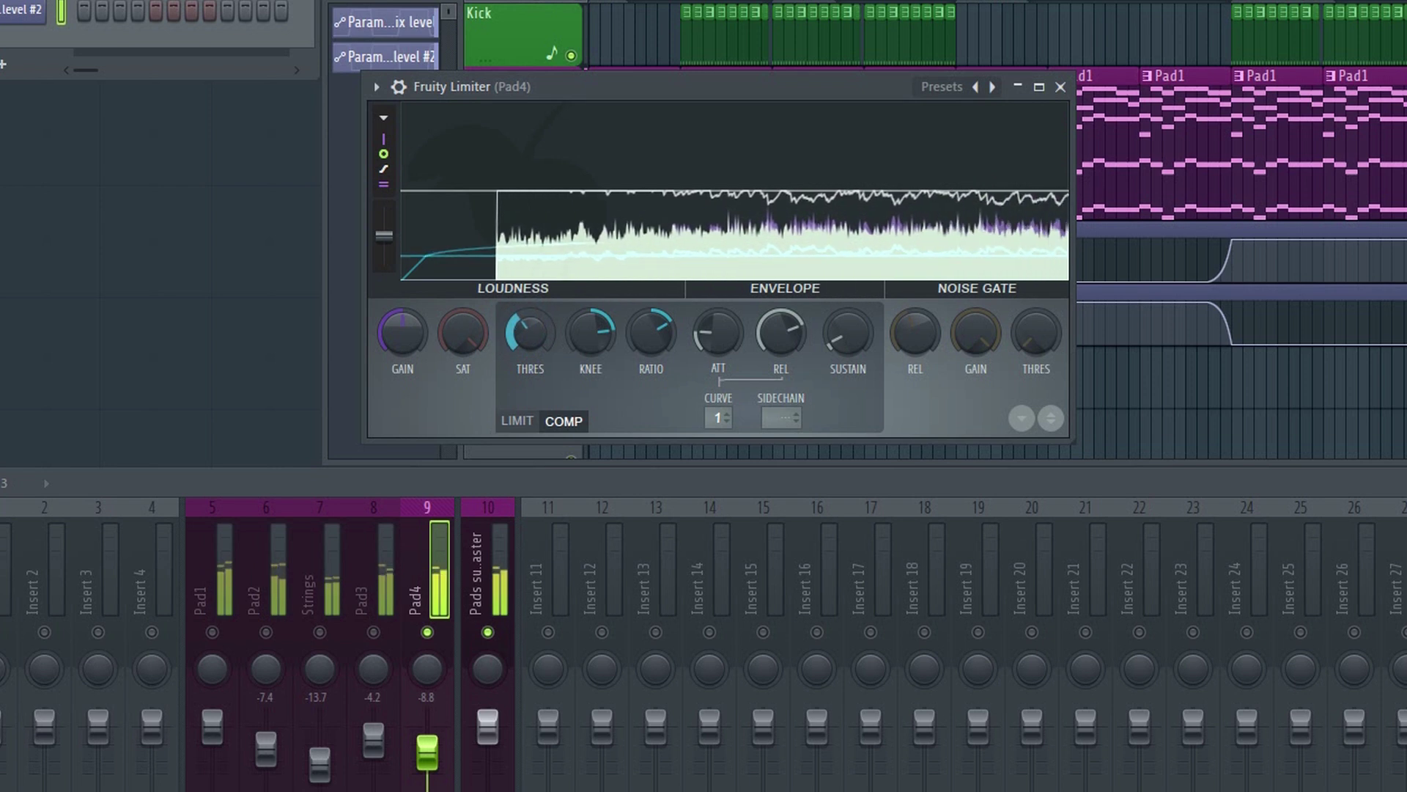
key(space)
key(space)
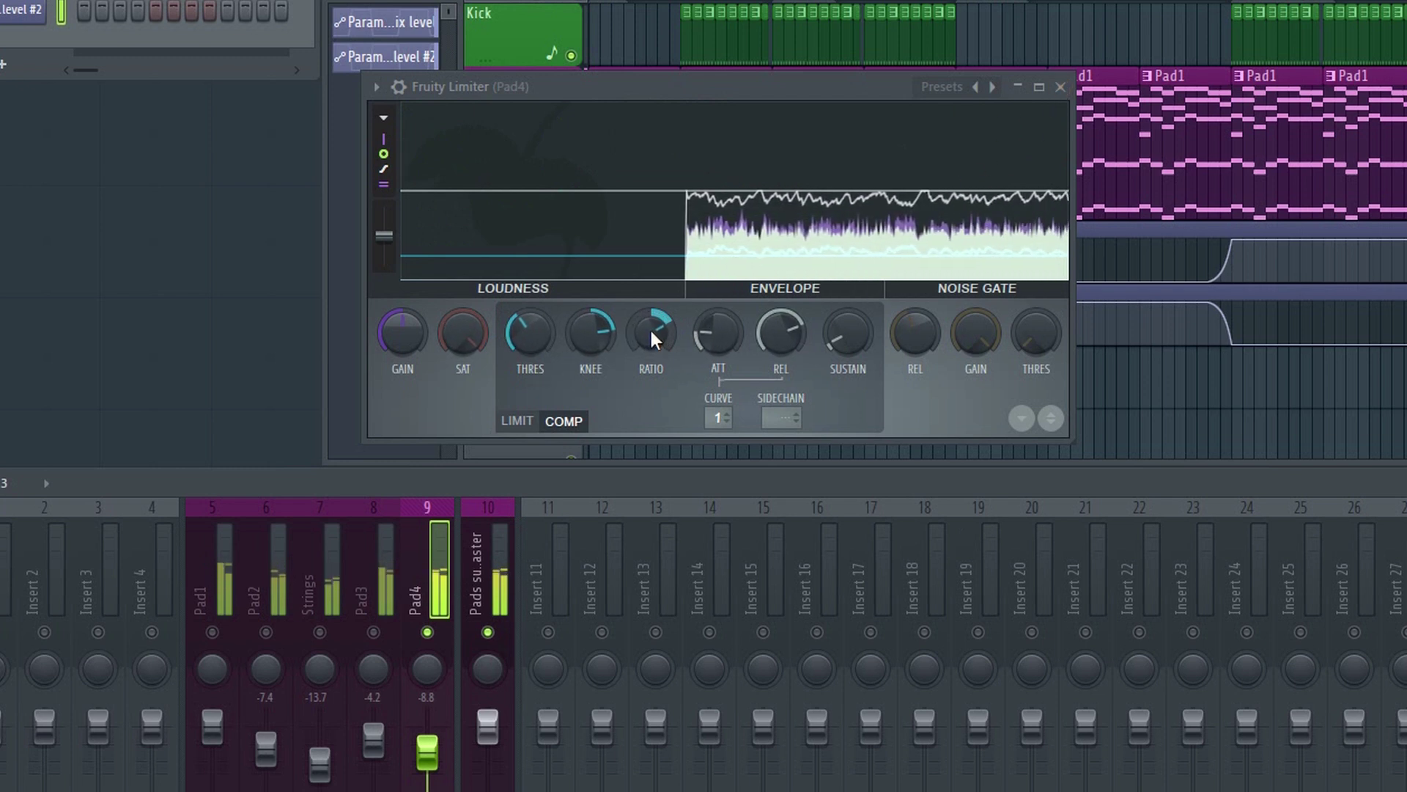
Raise the Pad4 compressor's gain slightly to make up the lost level, and close its window.
drag(394, 337, 395, 311)
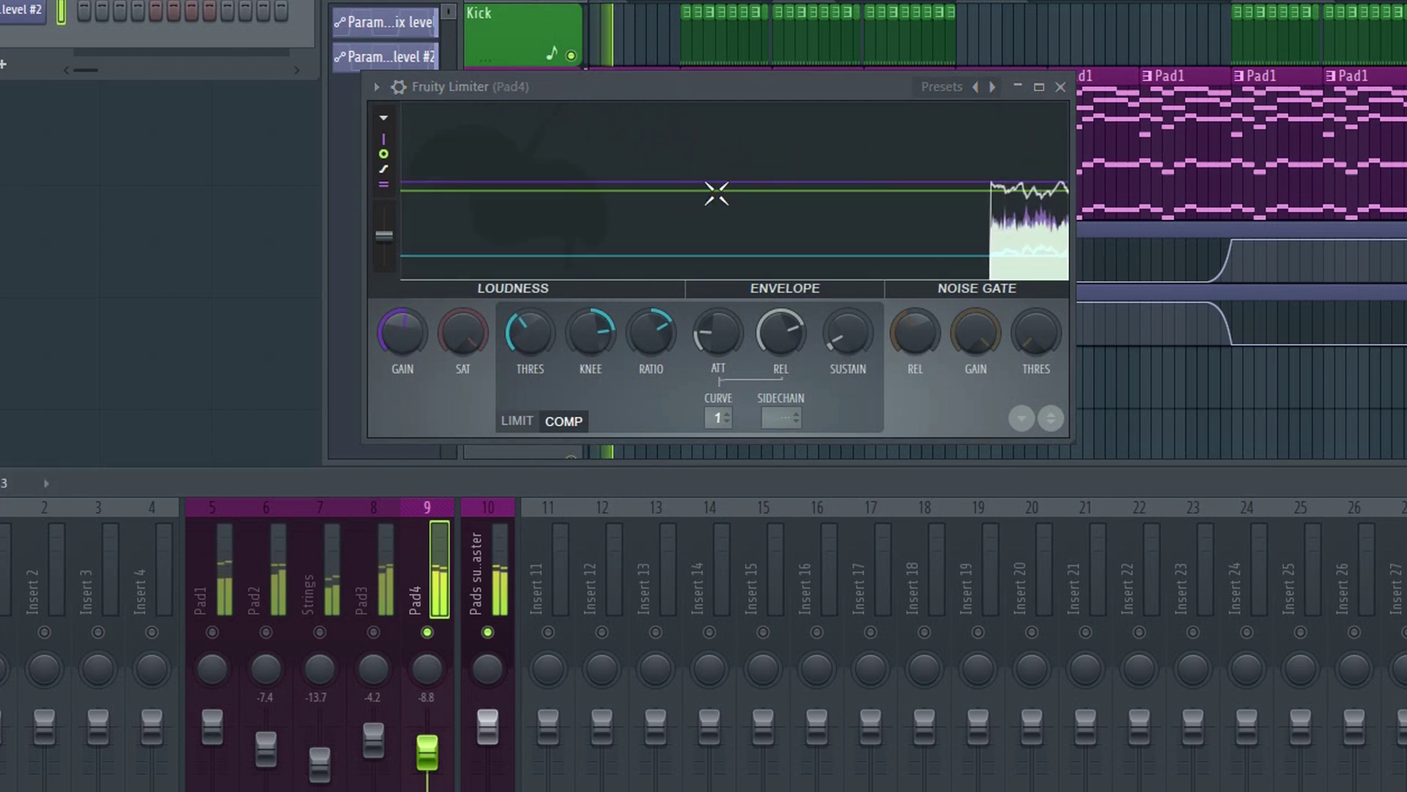
drag(692, 89, 573, 105)
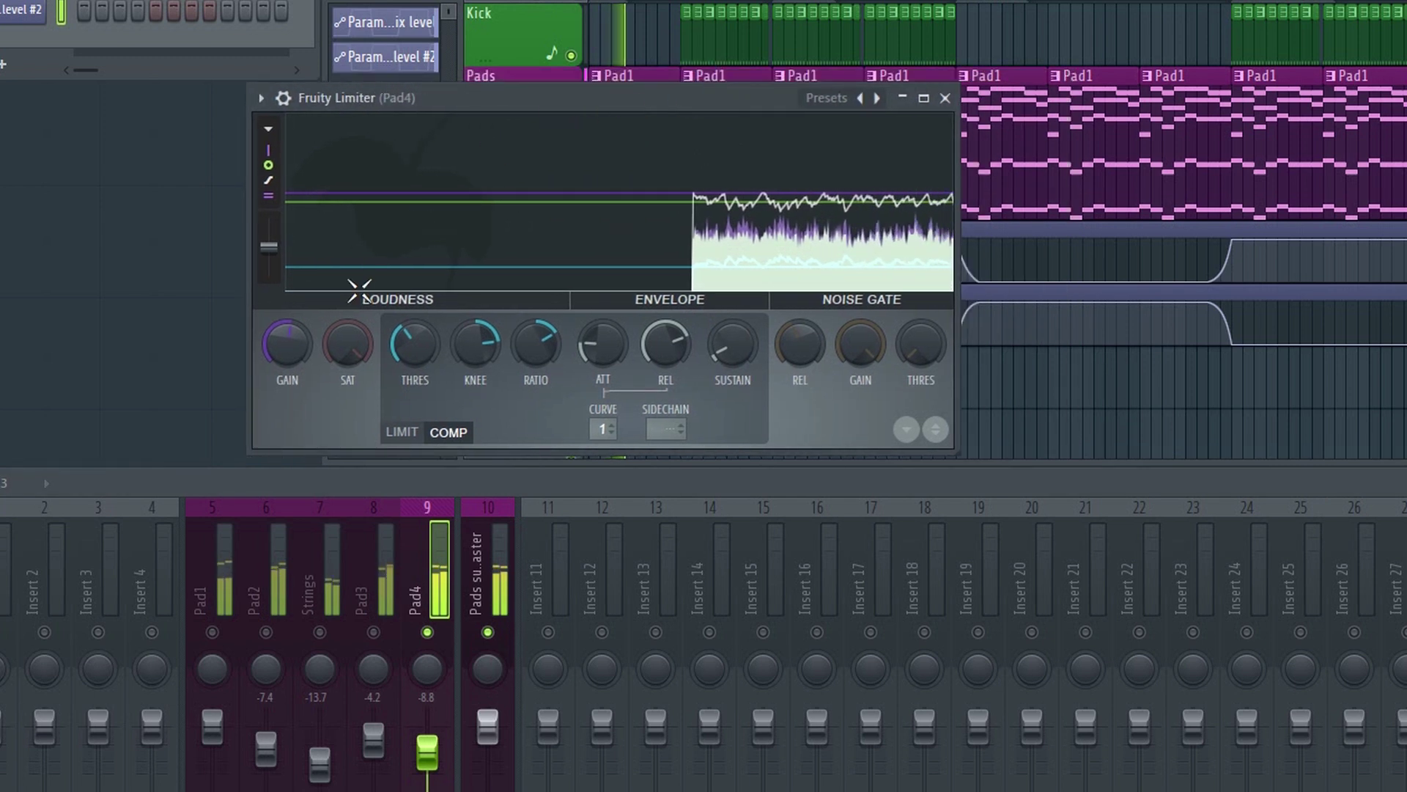
click(945, 98)
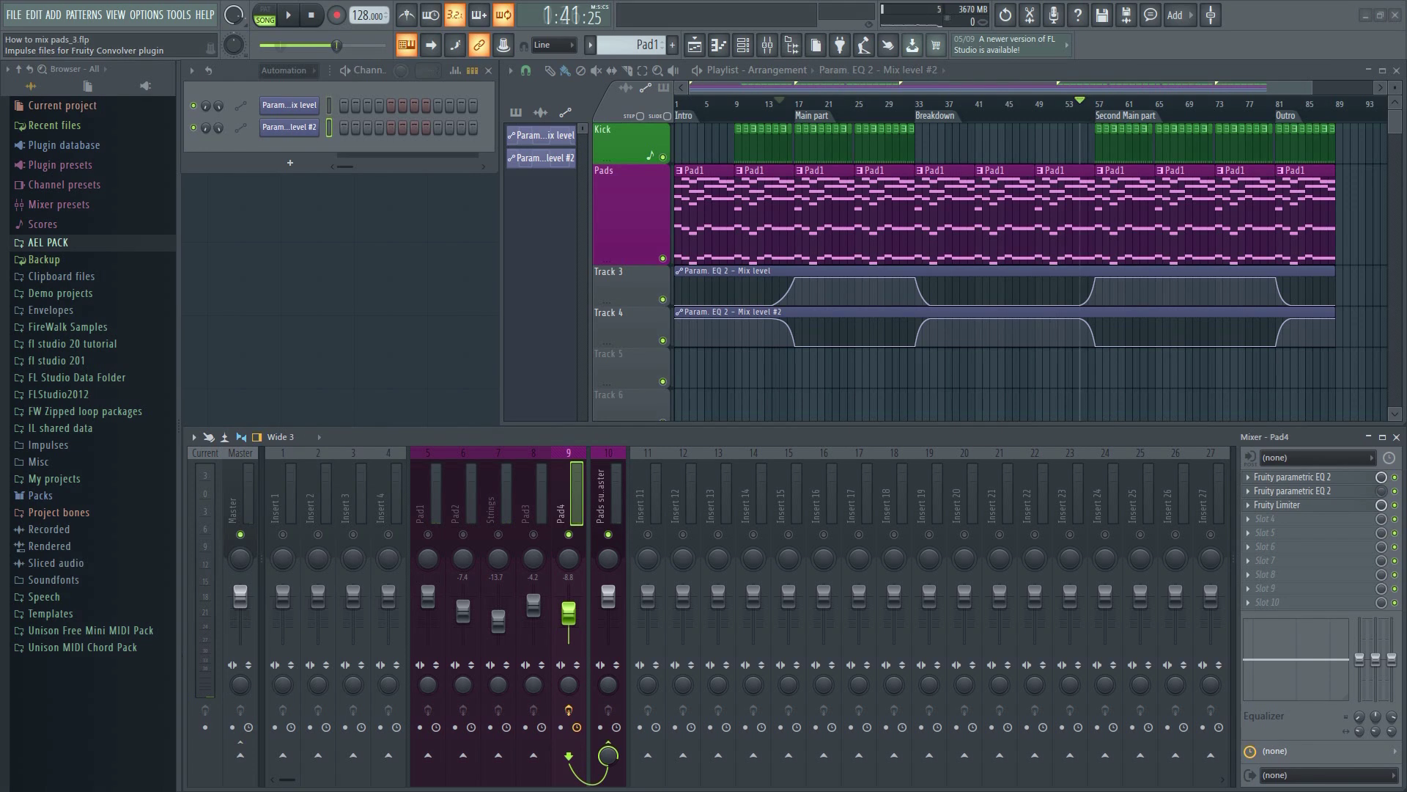
Load Fruity Reeverb 2 into slot 4 of the Pad4 channel and raise its low cut and high cut.
click(1258, 520)
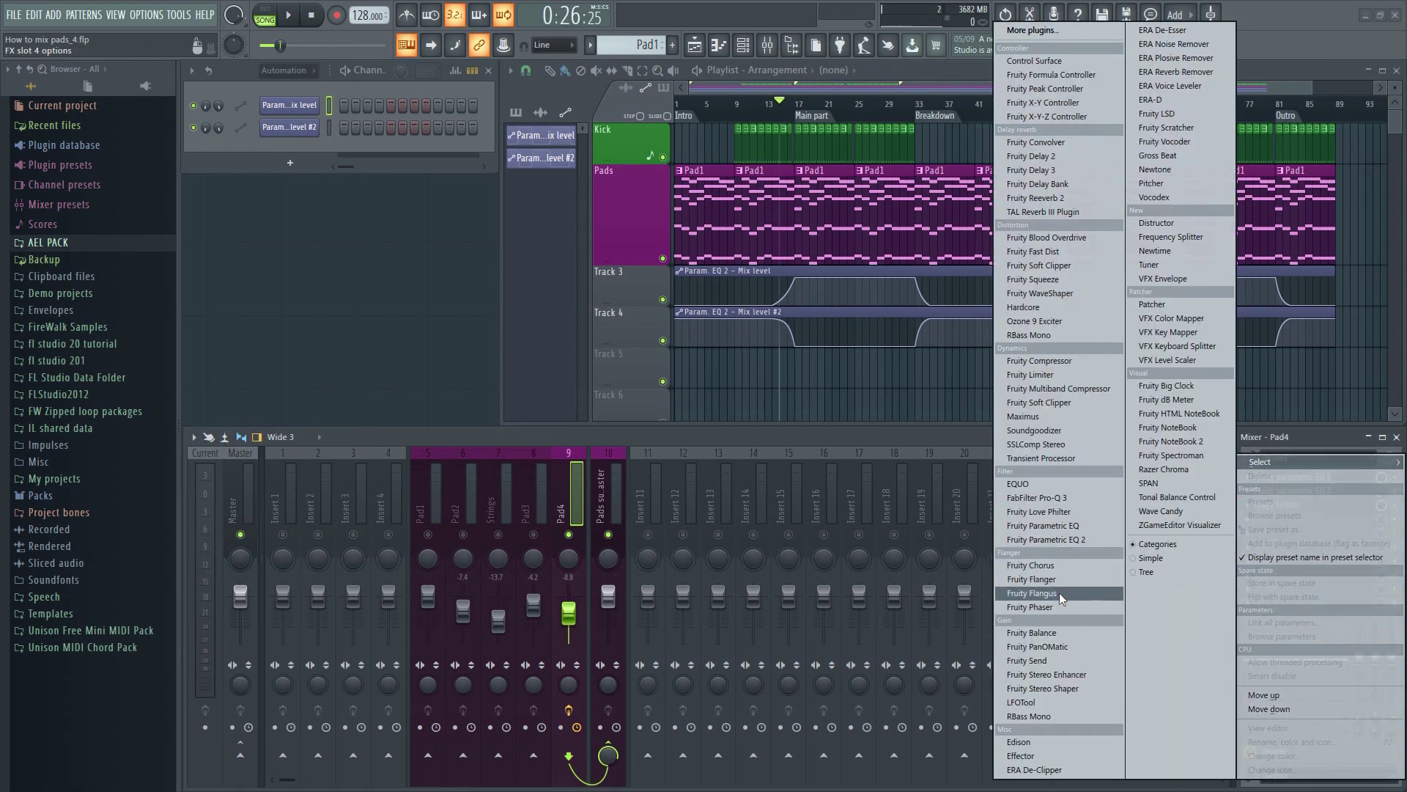
click(1064, 199)
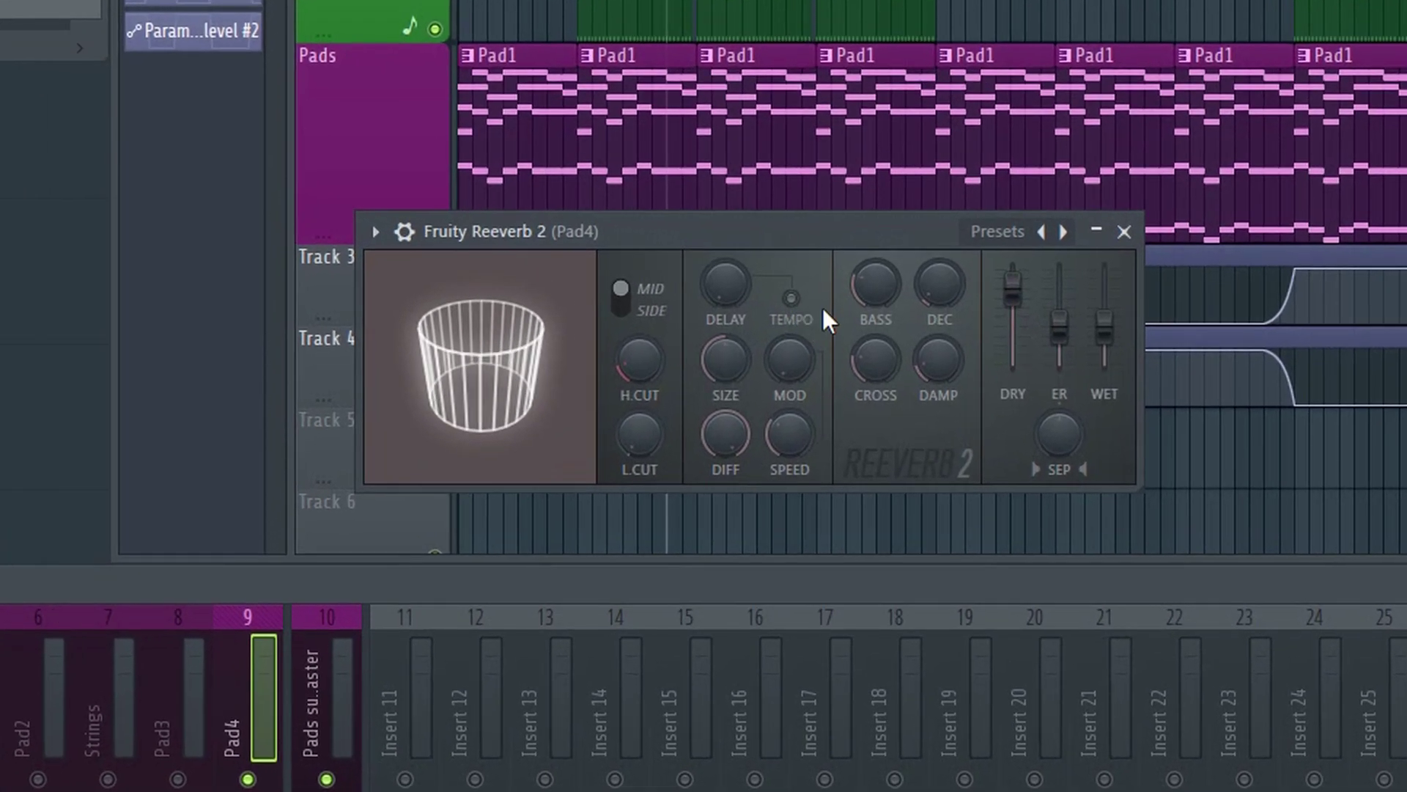
drag(636, 455, 636, 443)
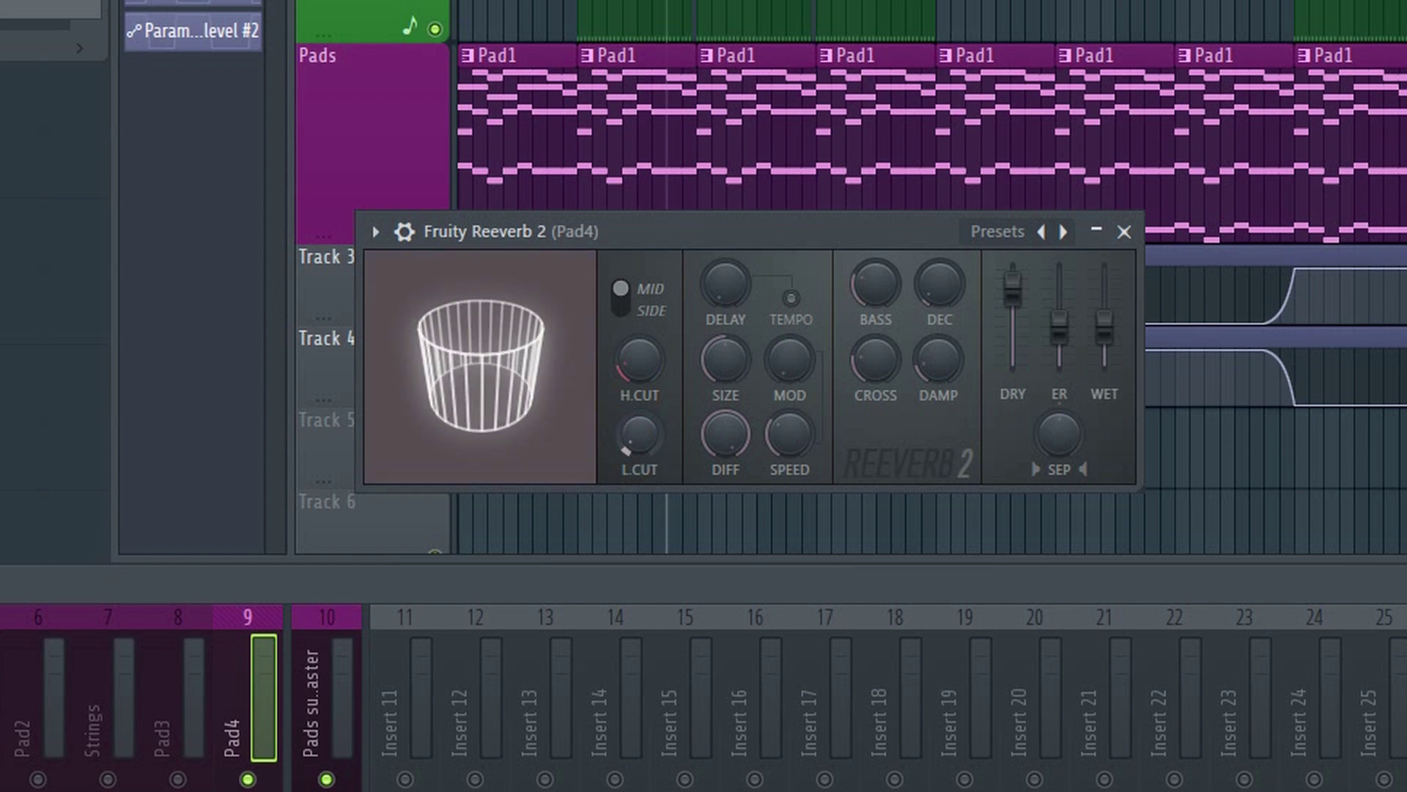
click(635, 370)
Lengthen the Pad4 reverb's decay, raise its wet level, and play the song to hear it.
drag(940, 283, 940, 282)
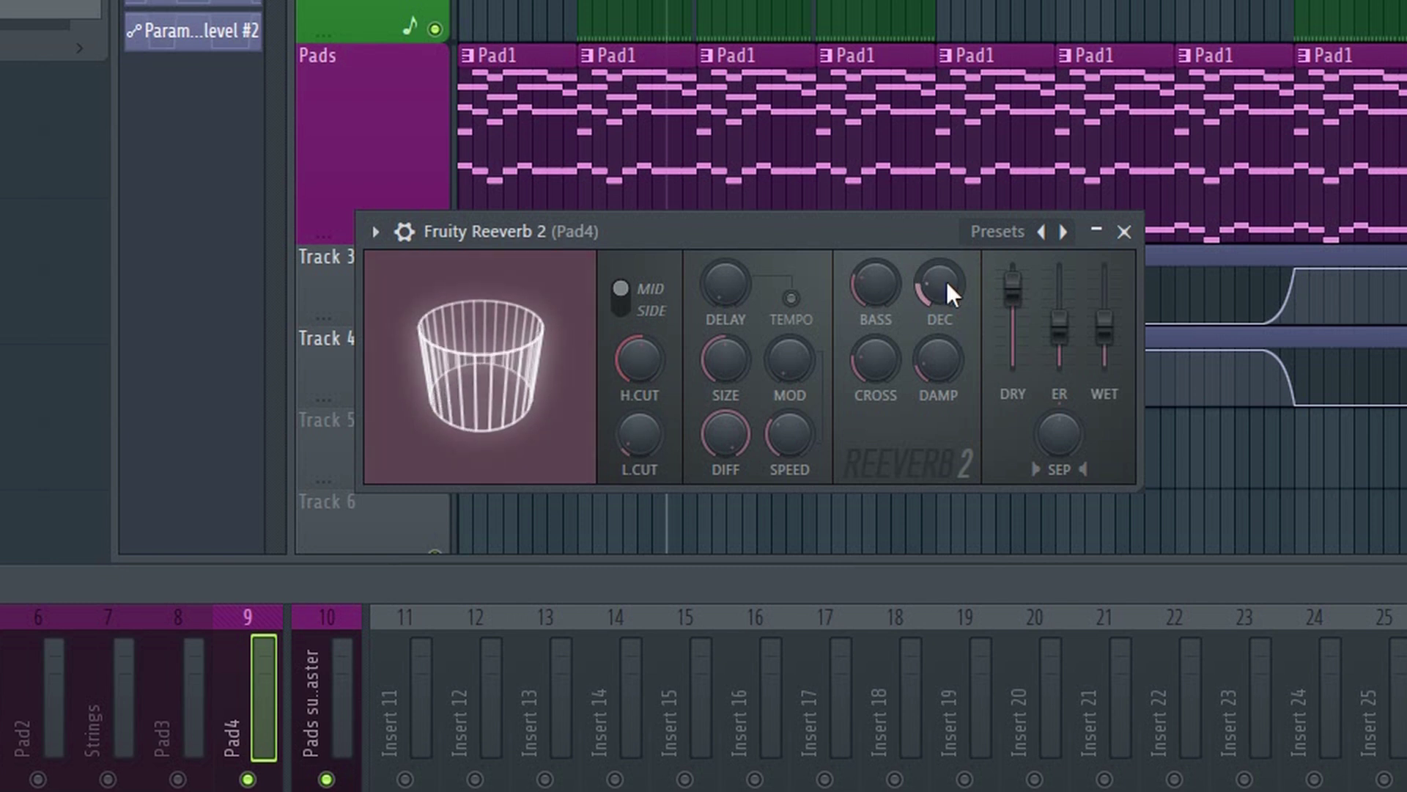
drag(1108, 338, 1106, 323)
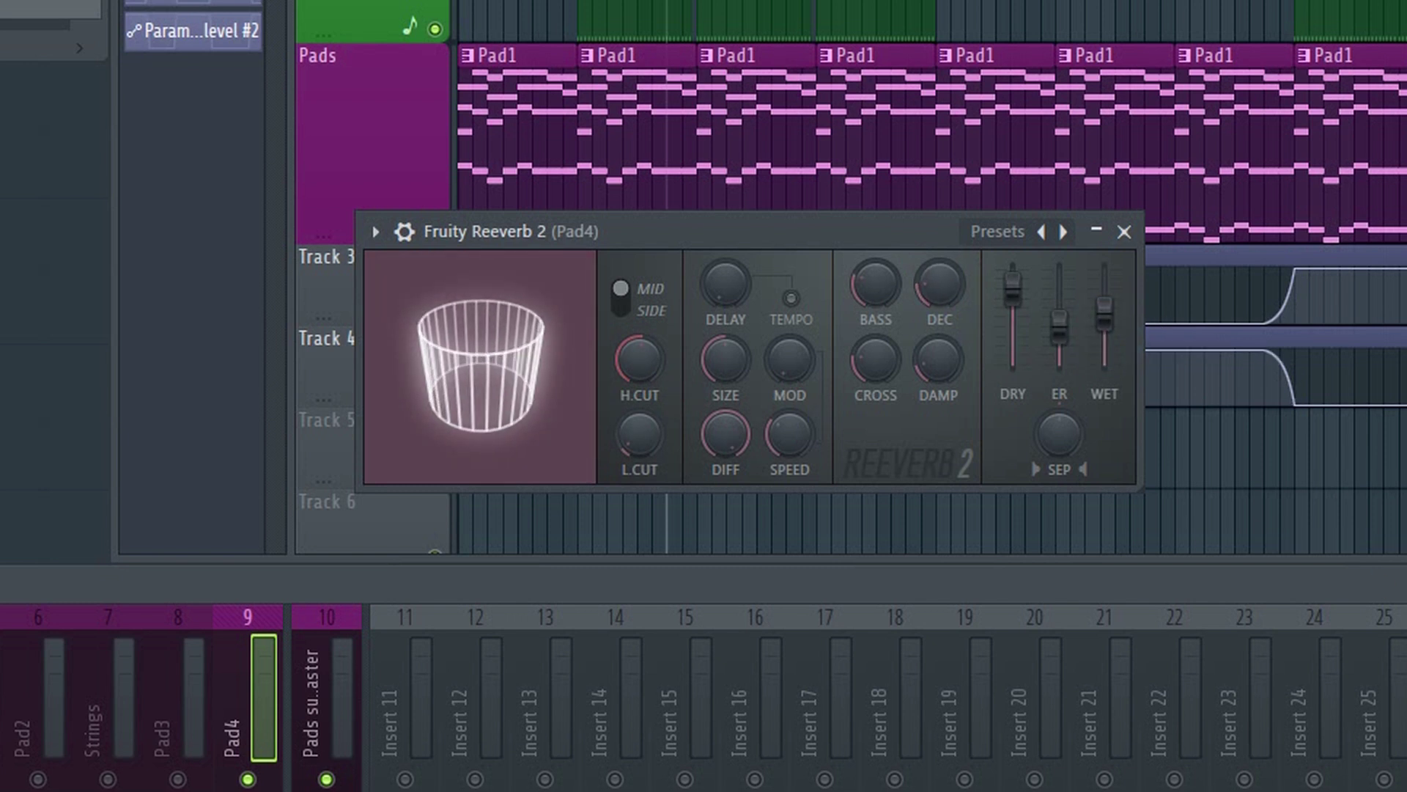
key(space)
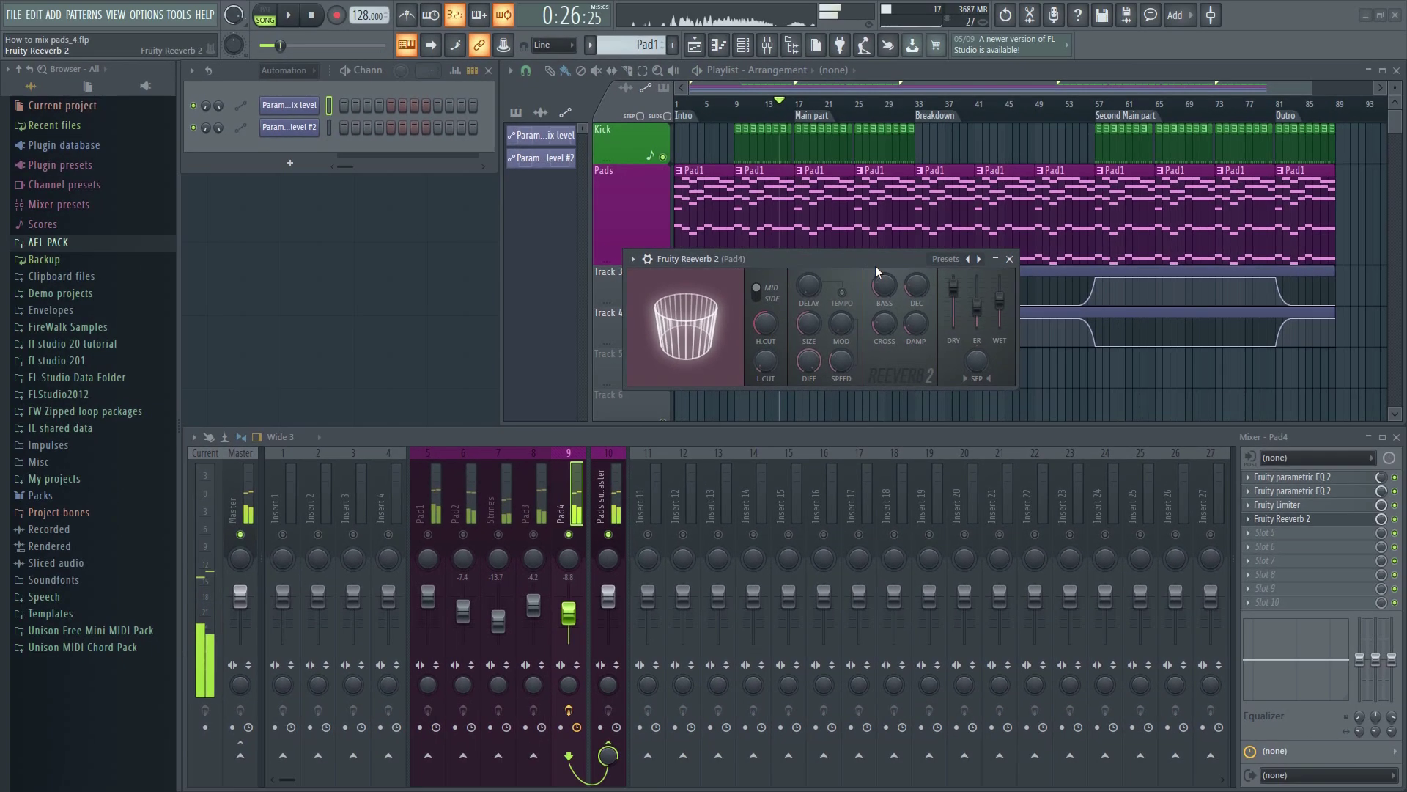
Load LFOTool into slot 5 of the Pad4 channel, play the song to hear its ducking, and close its window.
drag(877, 263, 584, 250)
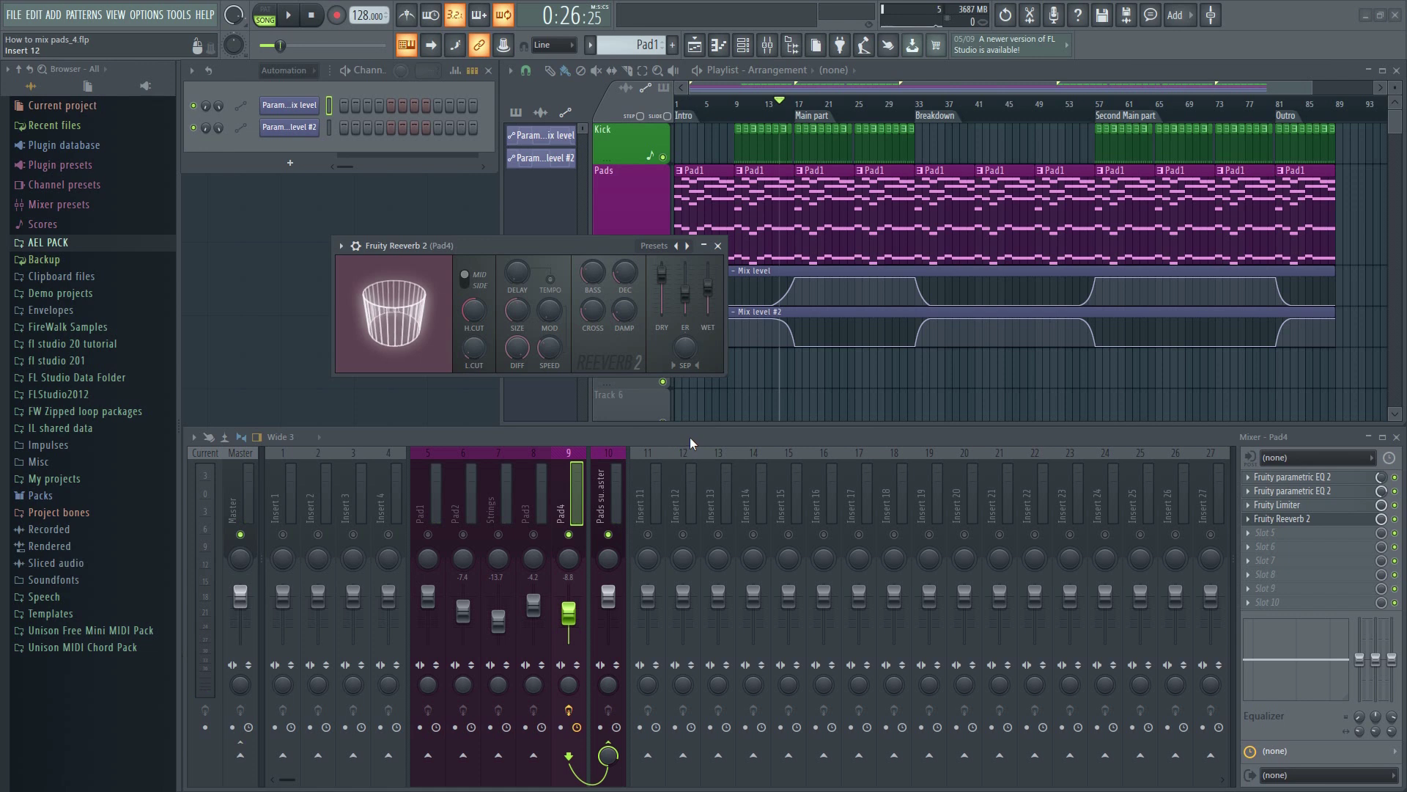
click(1257, 537)
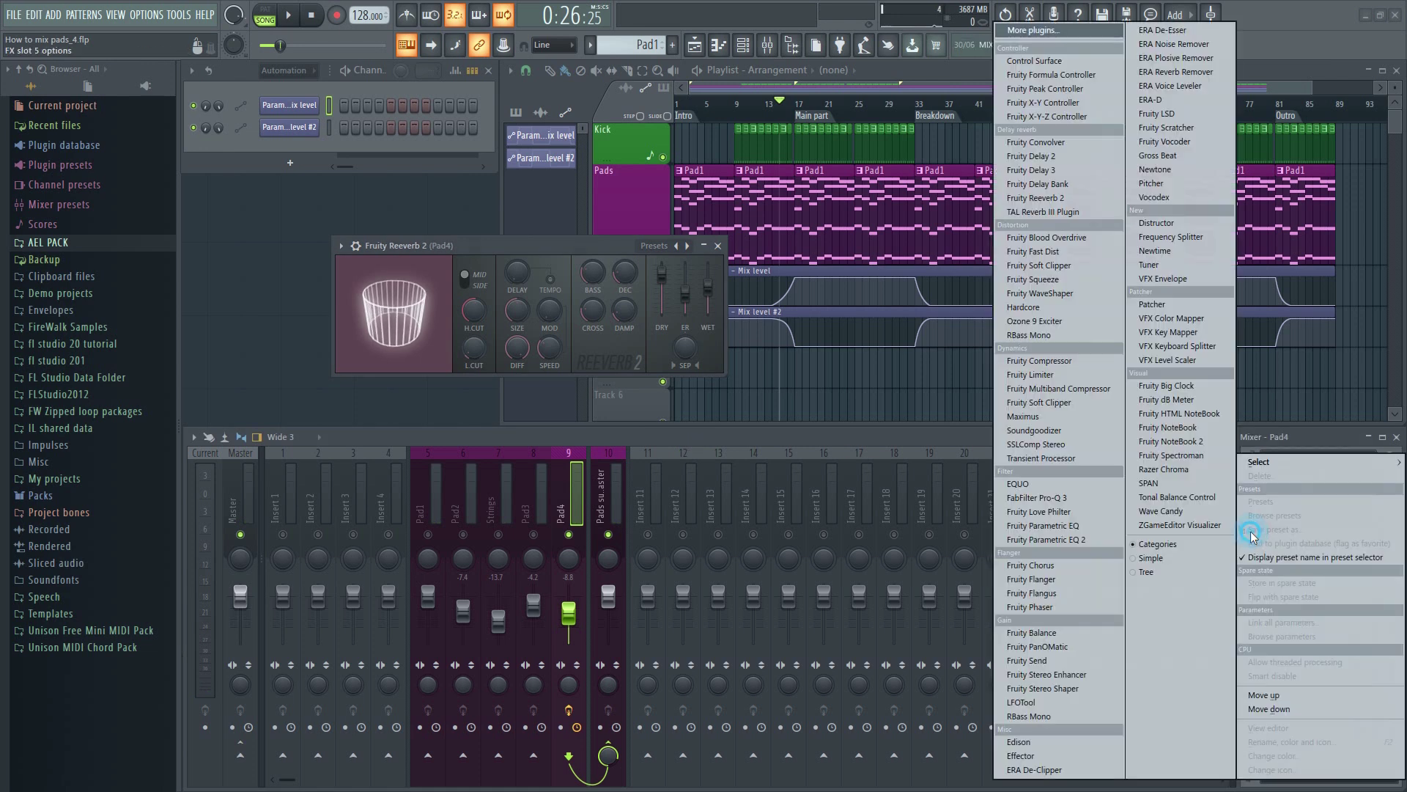
click(1034, 706)
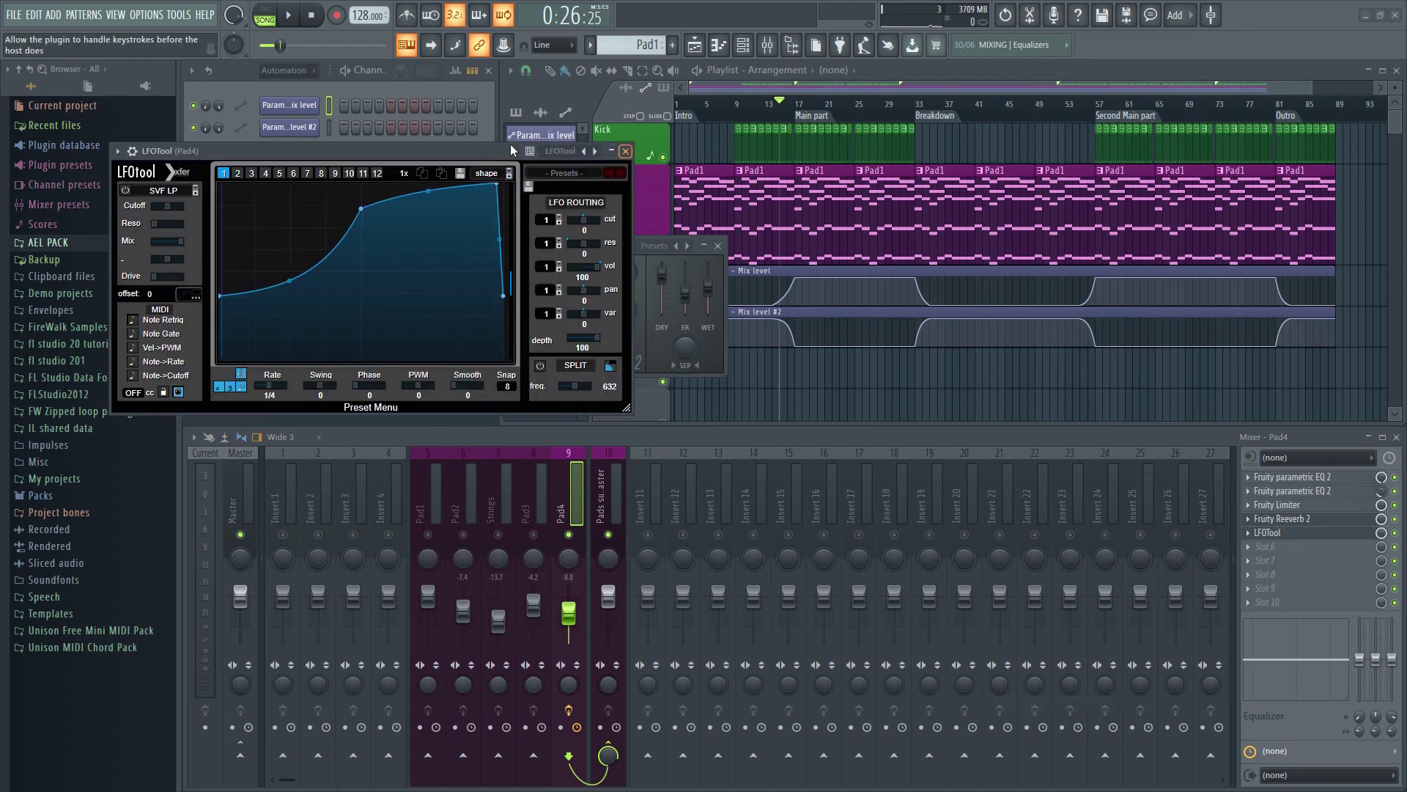
drag(491, 151, 730, 172)
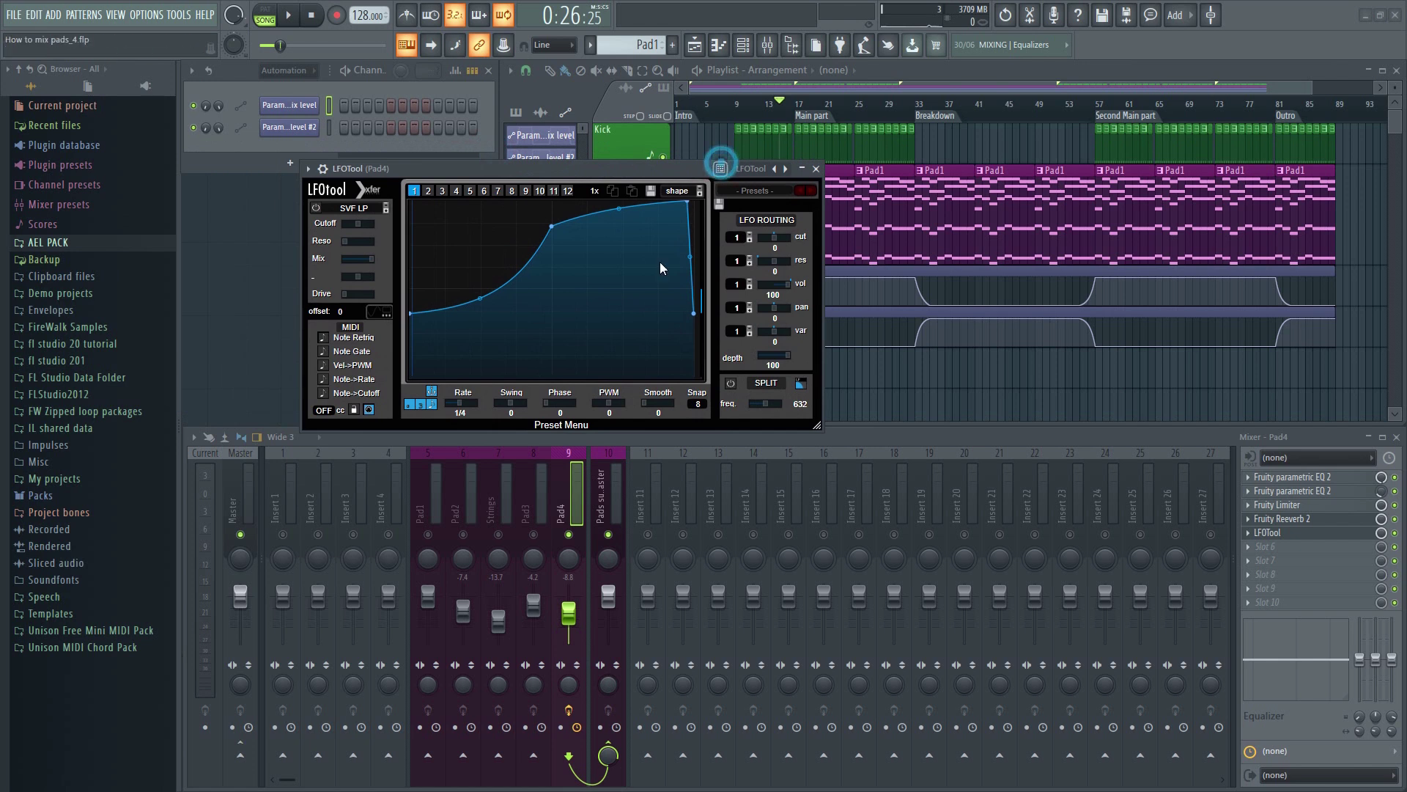
key(space)
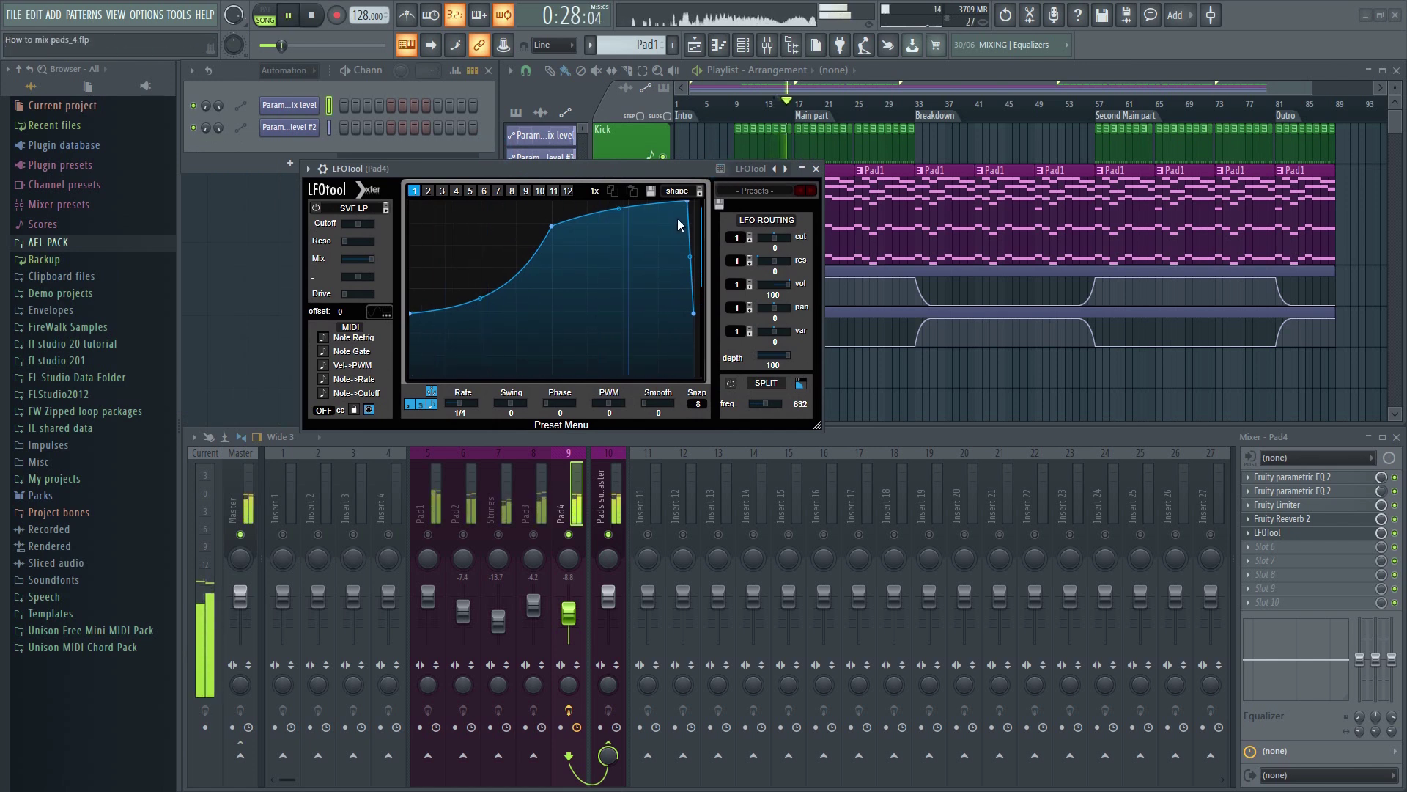
key(space)
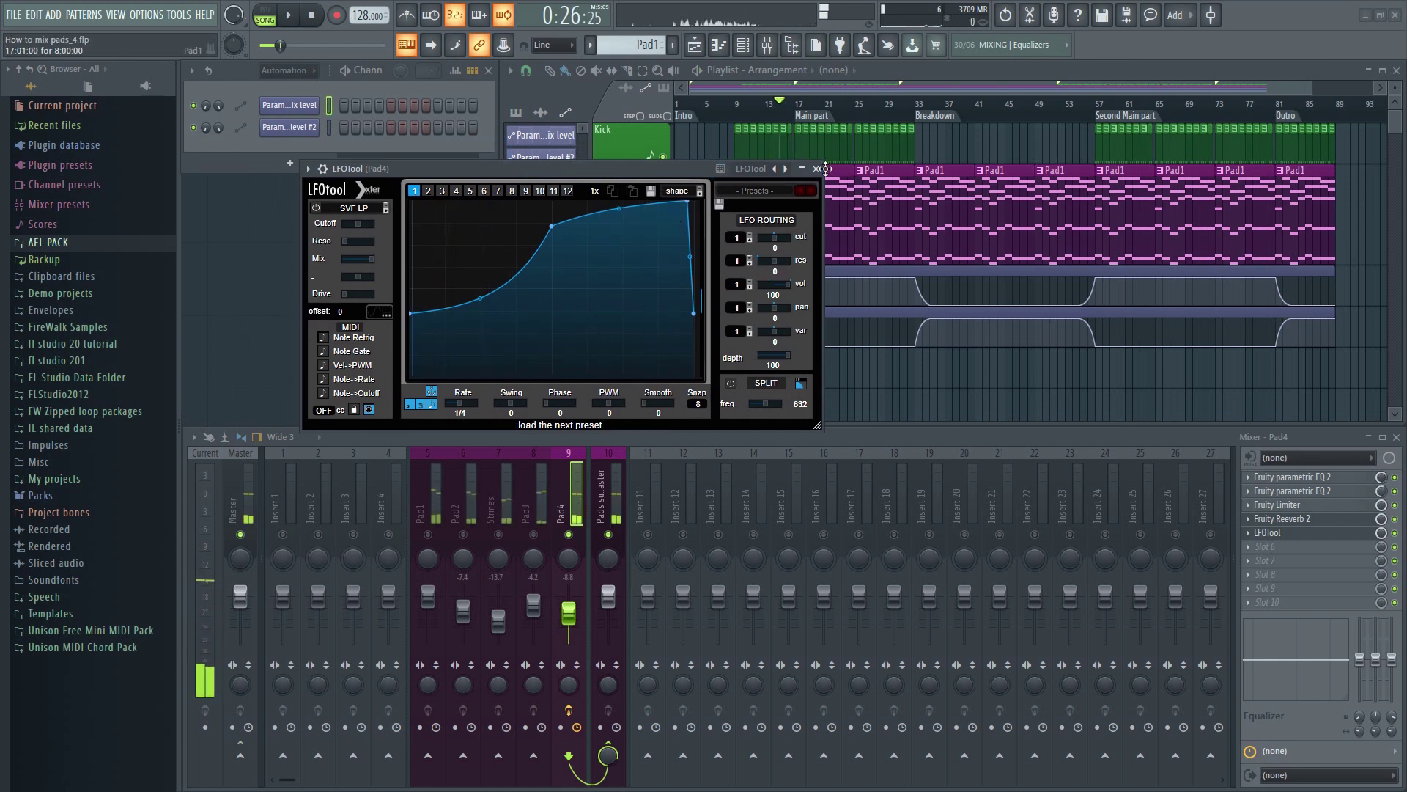
click(818, 171)
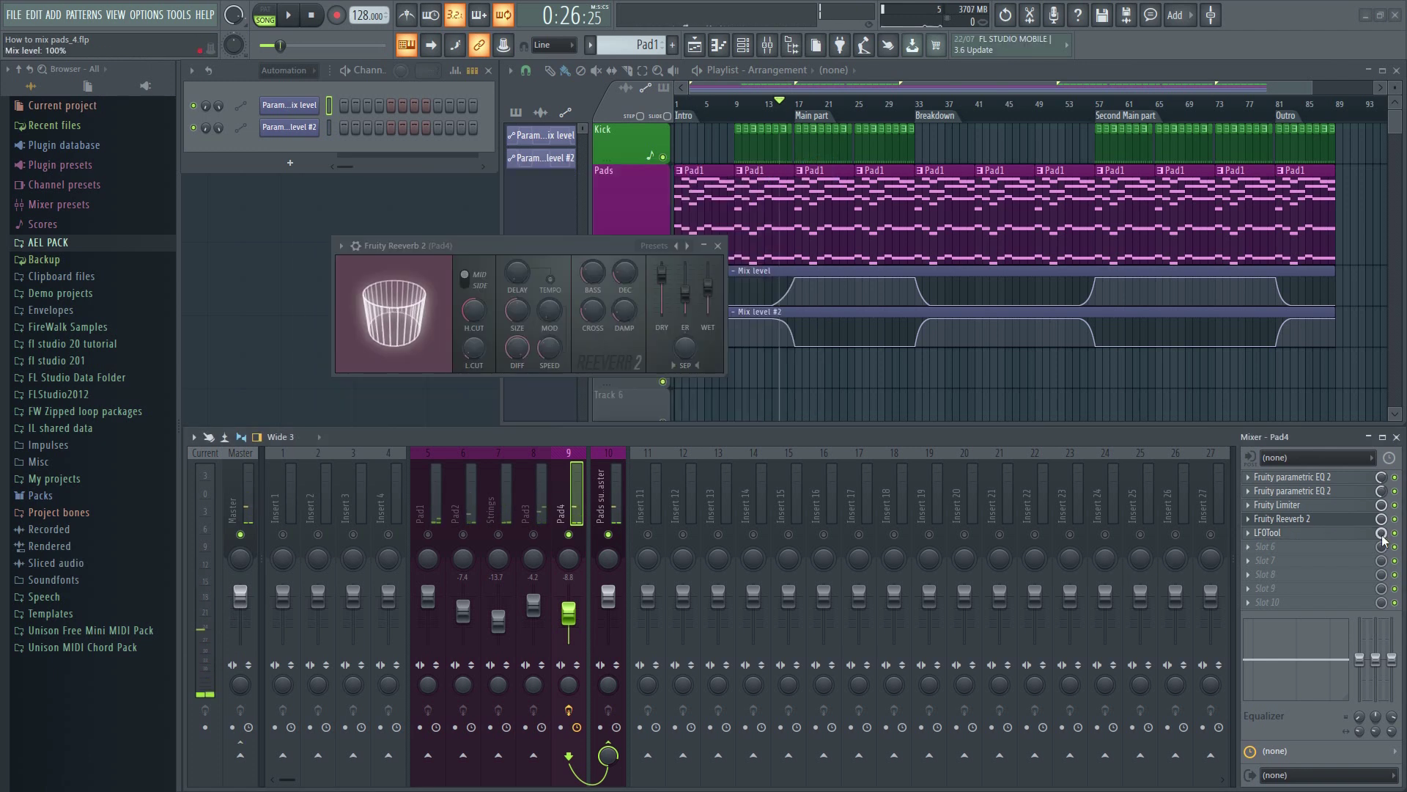
Set the LFOTool slot's mix level to 0%, create an automation clip for it, and close the Pad4 reverb window.
right_click(1385, 538)
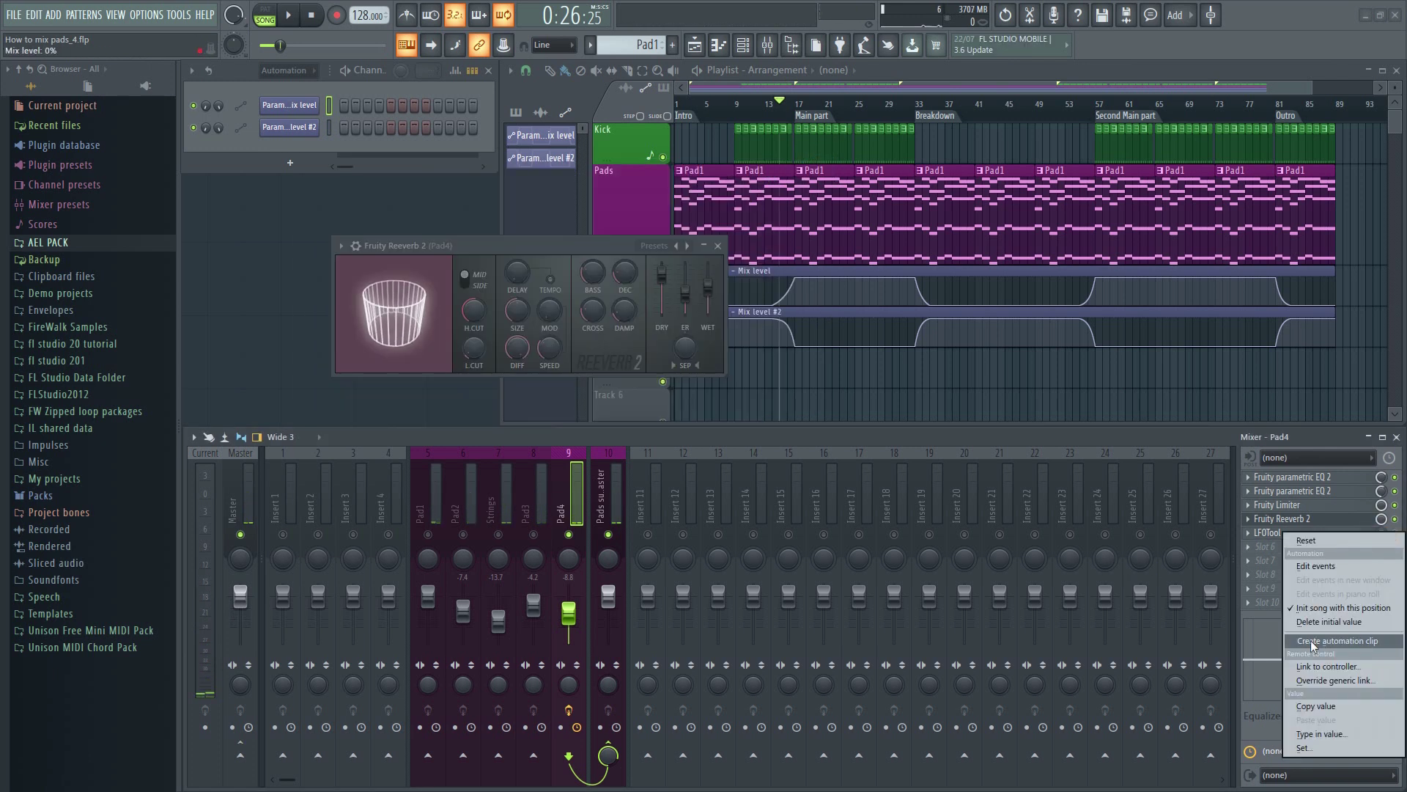
click(1312, 644)
click(718, 245)
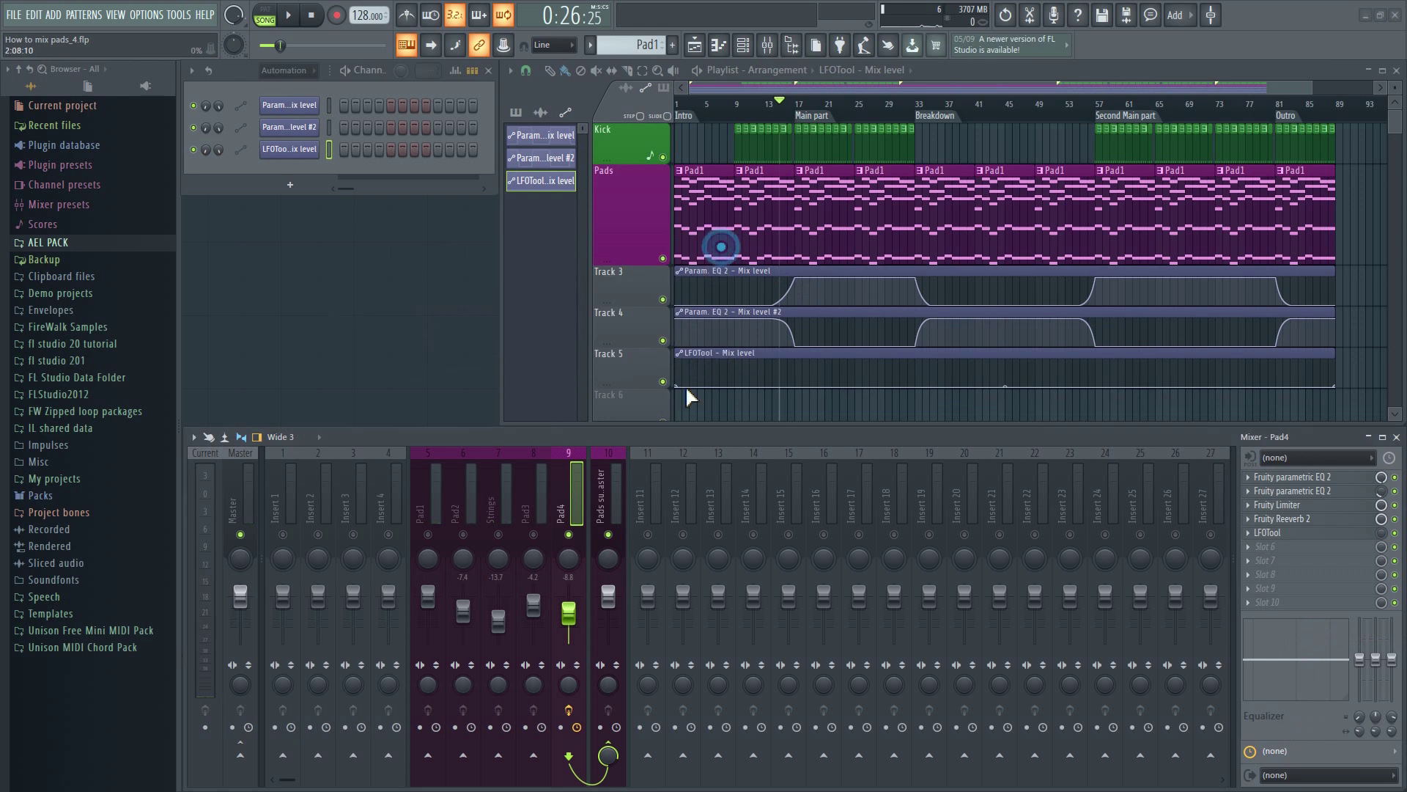
Shape the LFOTool mix level clip to step up at bars 17 and 57 and back down at bars 33 and 81.
right_click(794, 384)
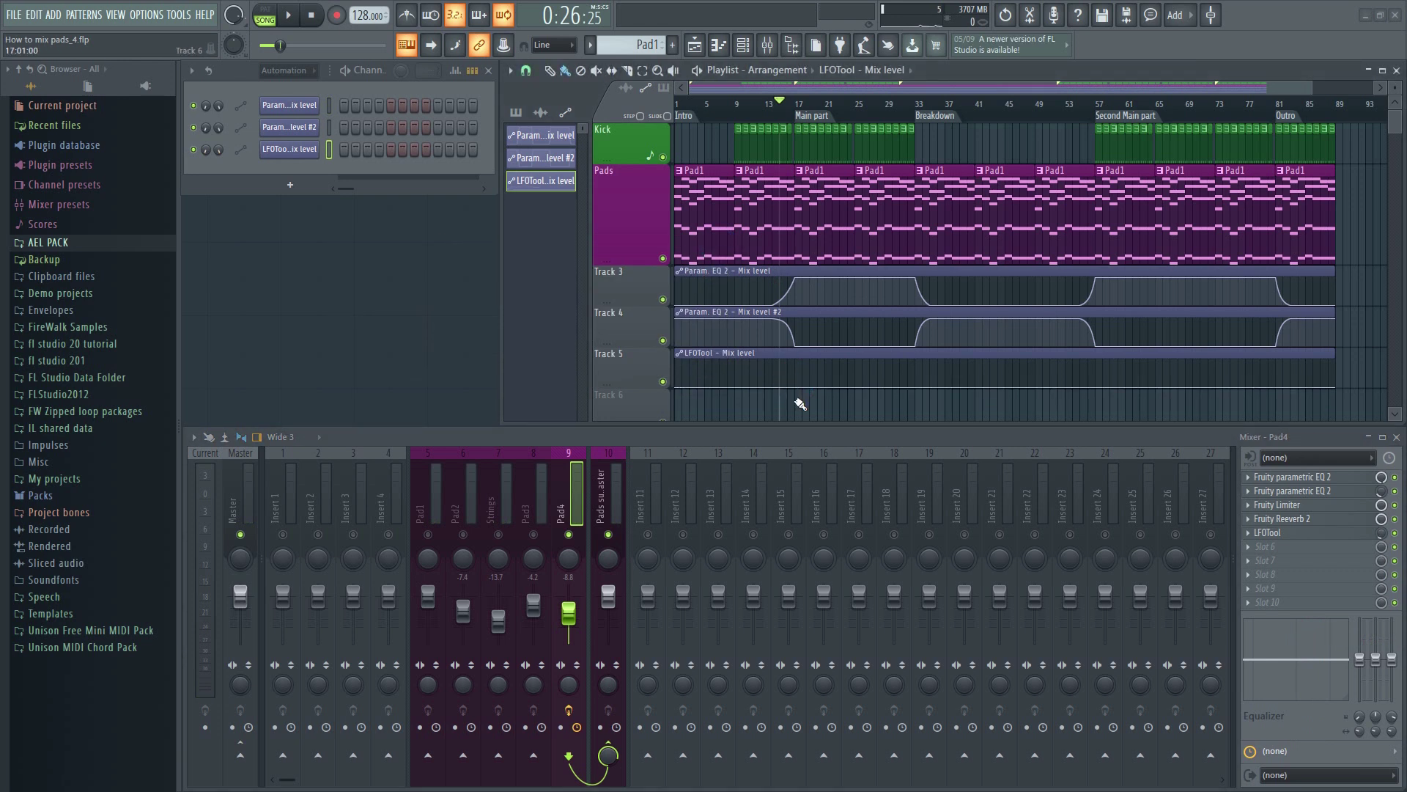
right_click(805, 384)
drag(805, 384, 786, 334)
right_click(912, 369)
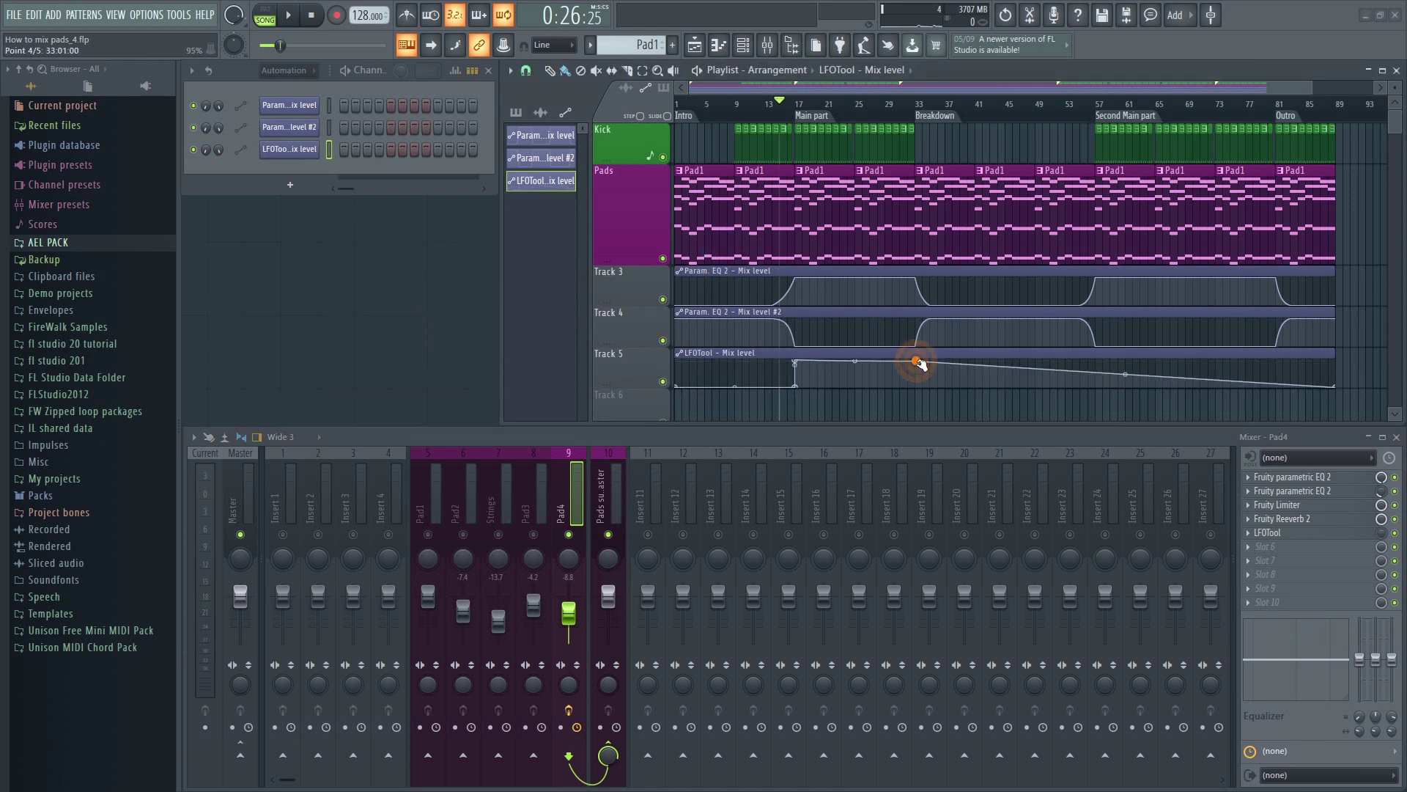
drag(911, 361, 917, 442)
right_click(932, 364)
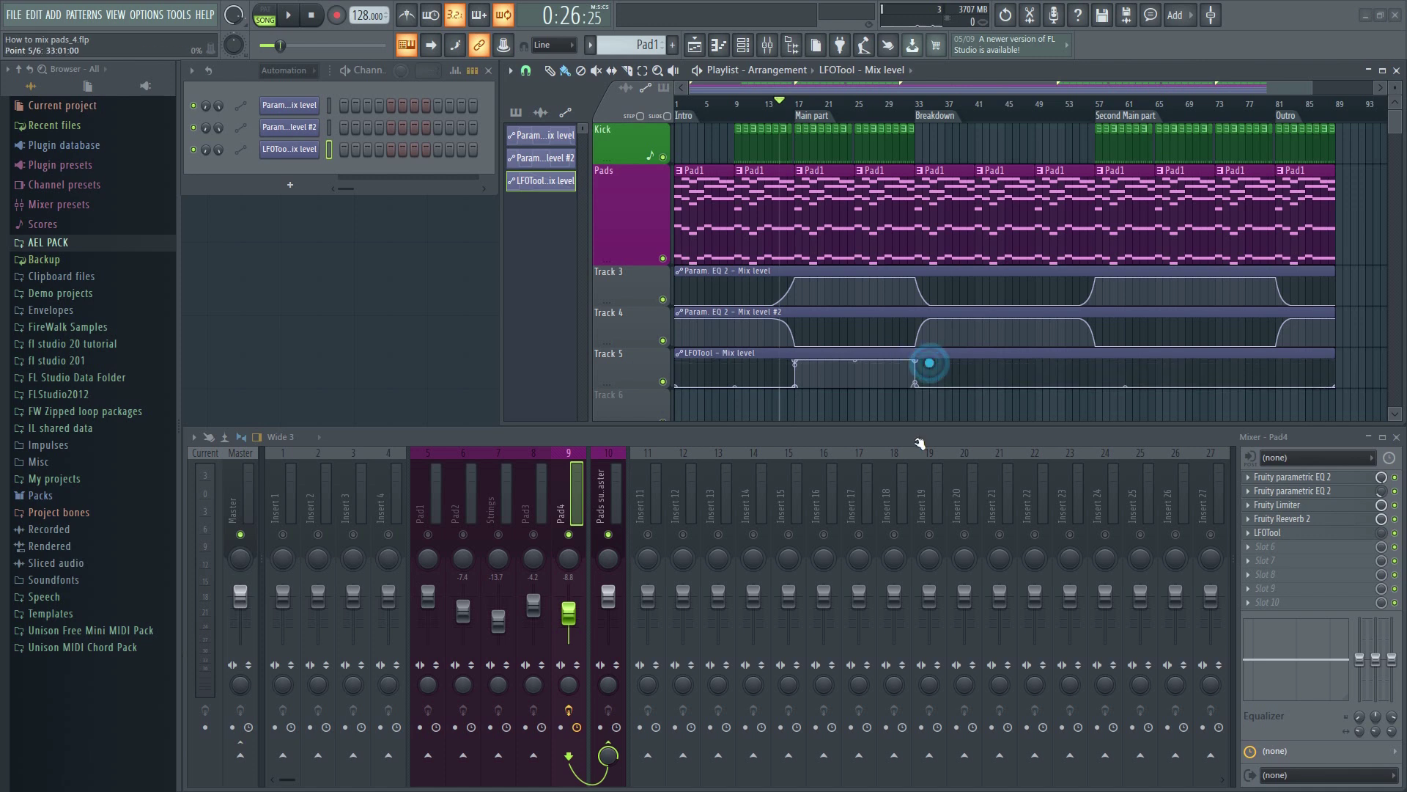
right_click(1097, 378)
drag(1109, 374, 1099, 347)
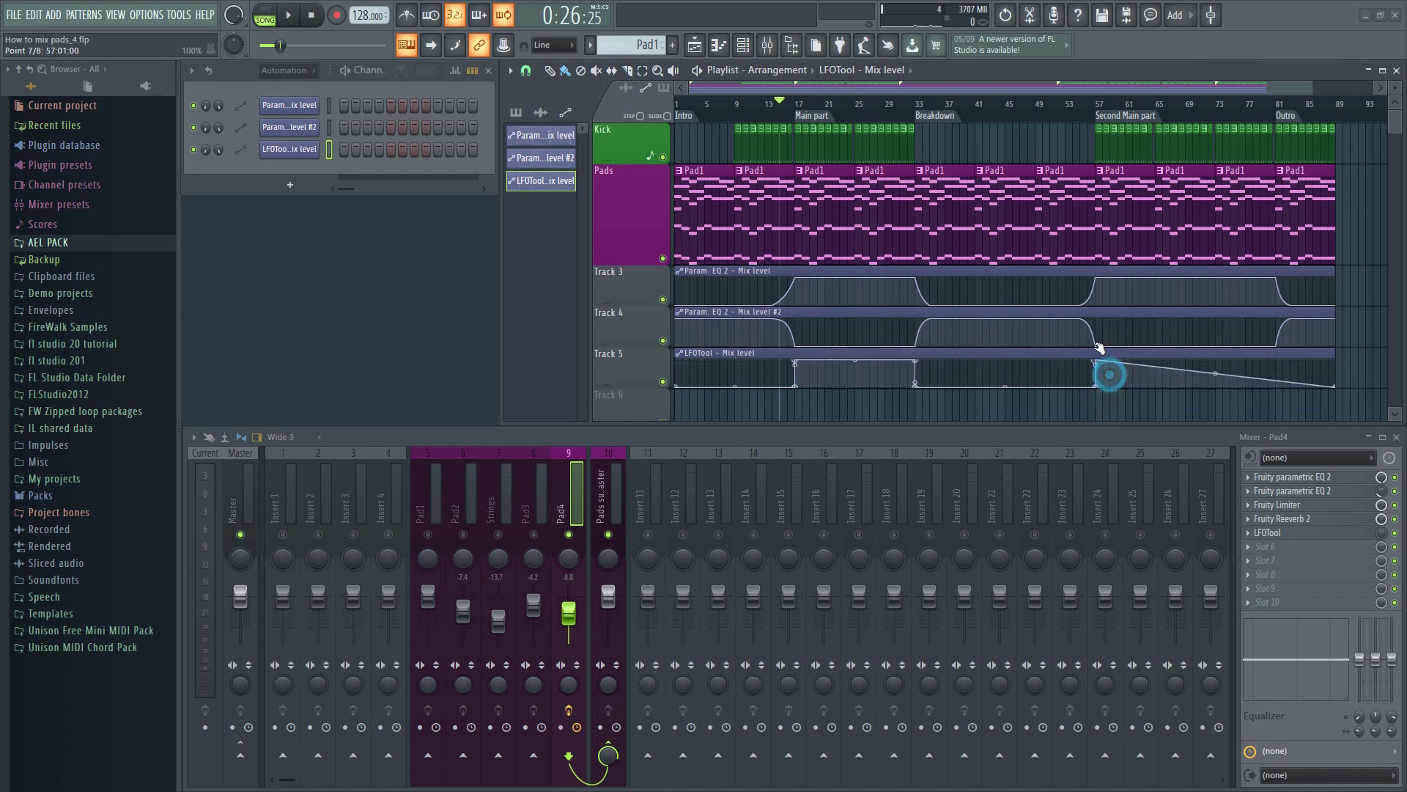
right_click(1282, 380)
drag(1282, 381, 1285, 347)
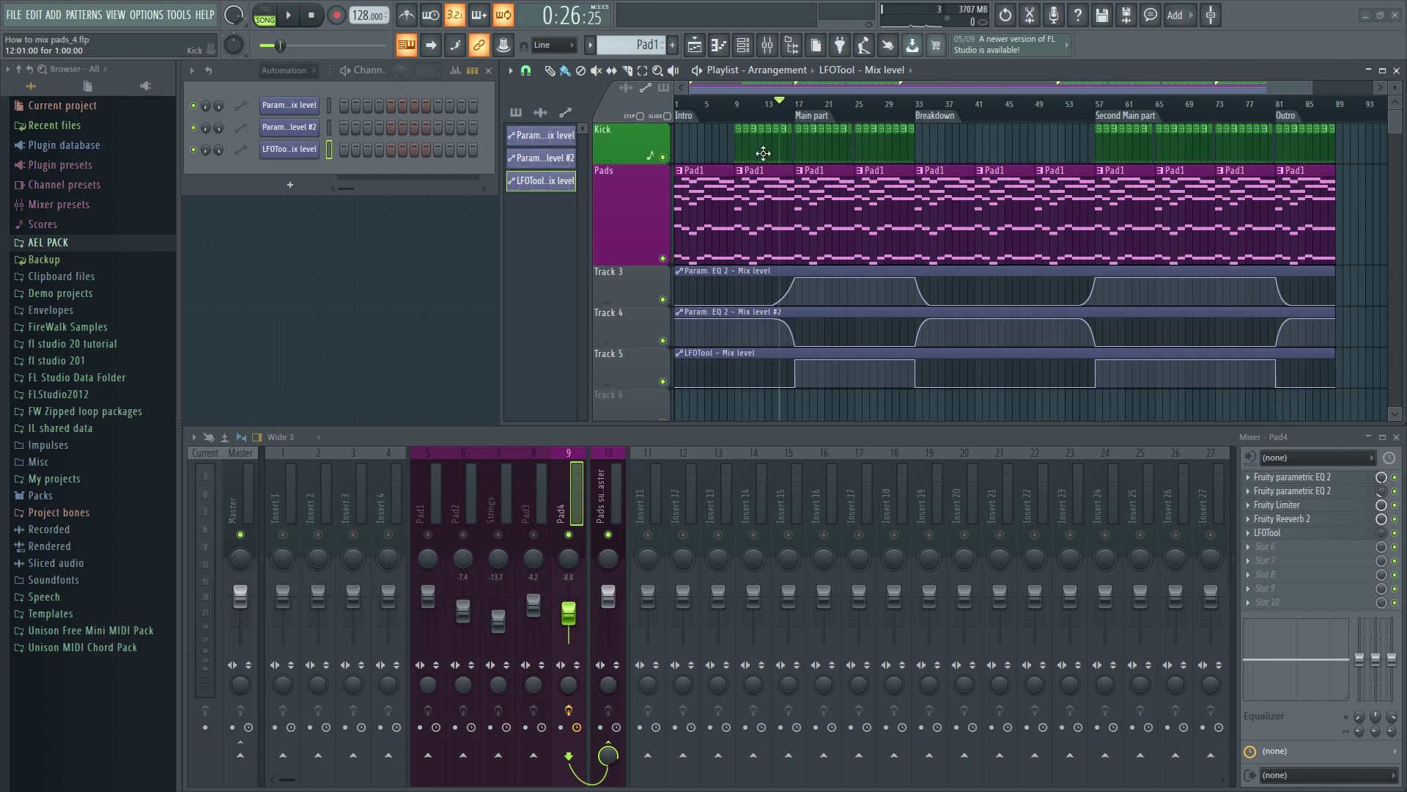
Play the song from just before the Main part to hear the automated LFOTool ducking start.
click(781, 108)
key(space)
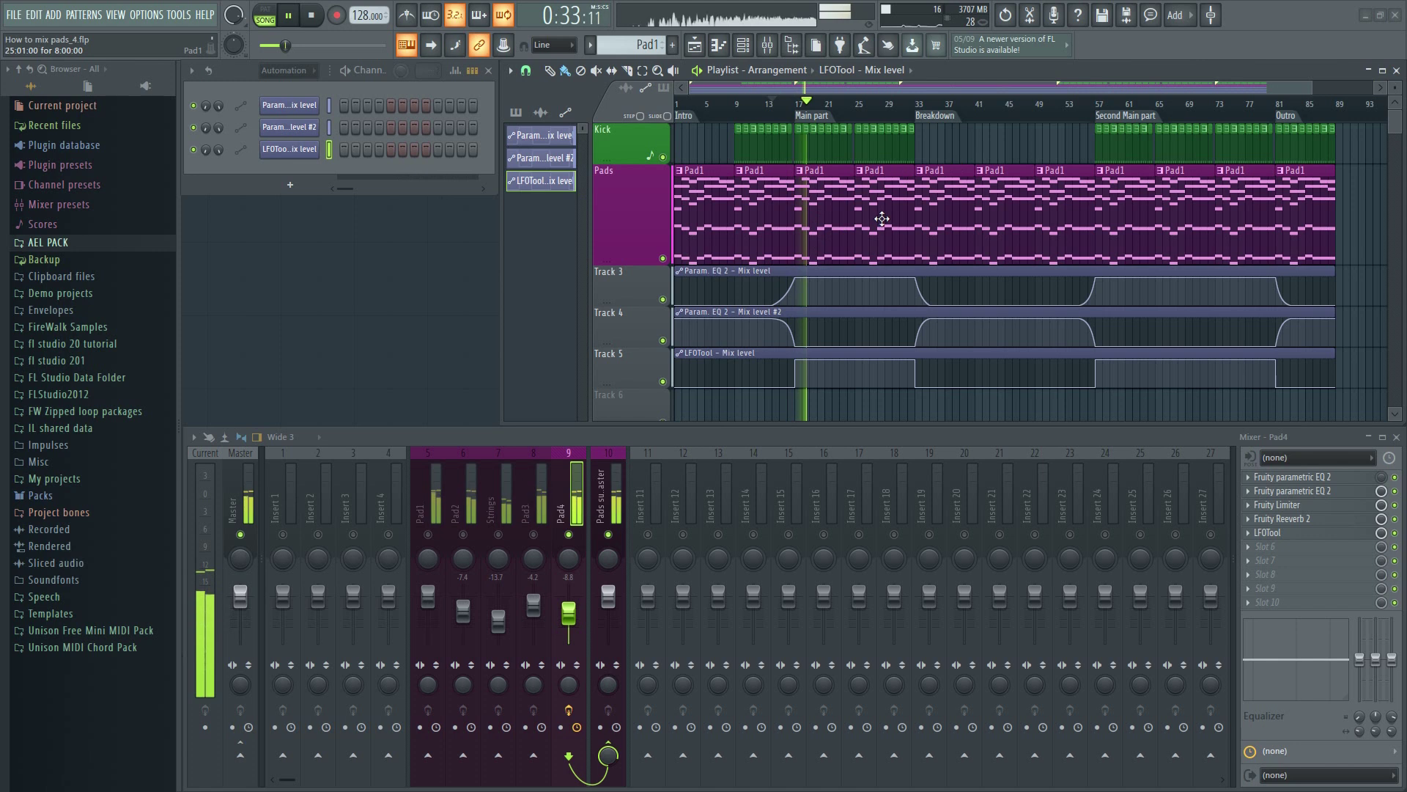
key(space)
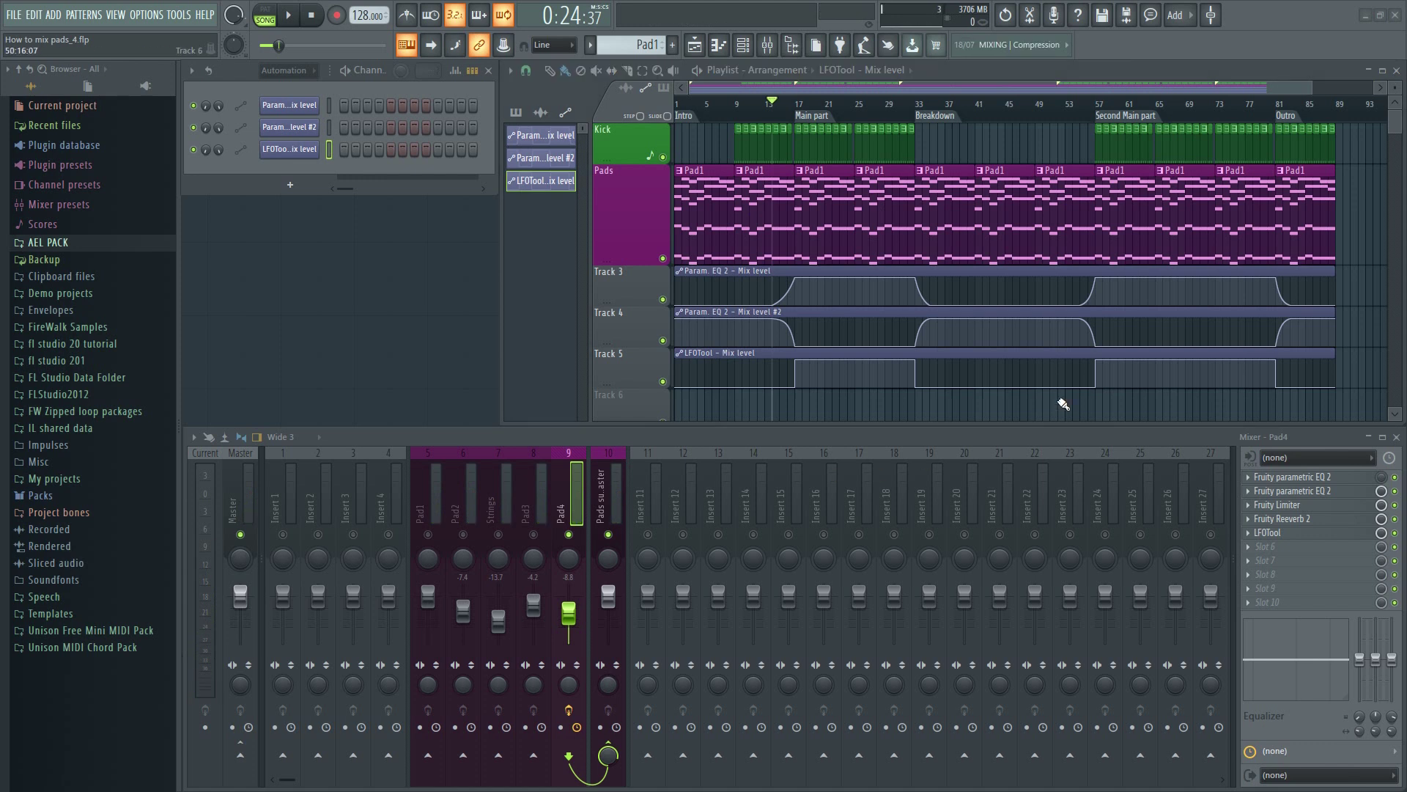
Delete the LFOTool mix level clip from the playlist and remove LFOTool from slot 5 of the Pad4 channel.
right_click(1067, 354)
click(1249, 535)
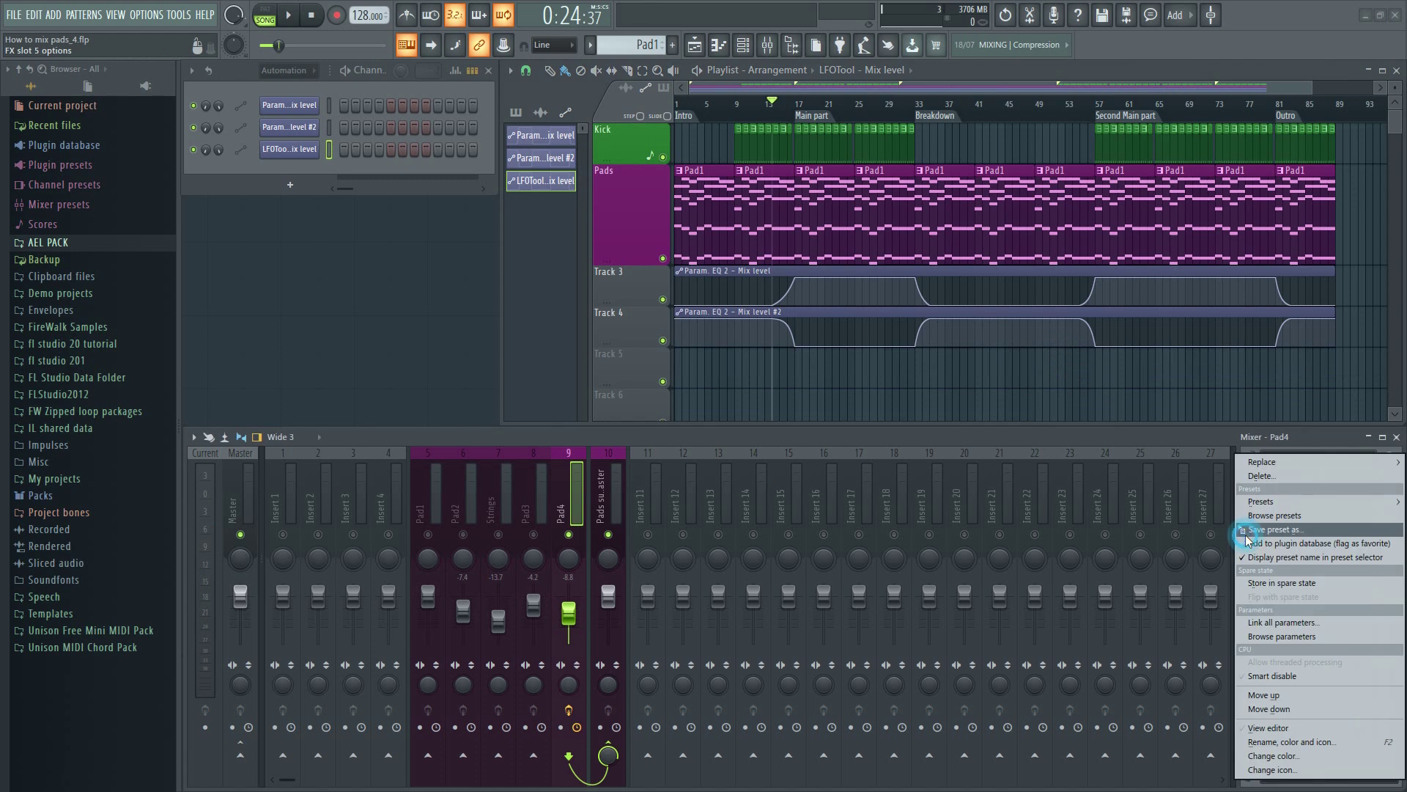
click(1265, 476)
key(Return)
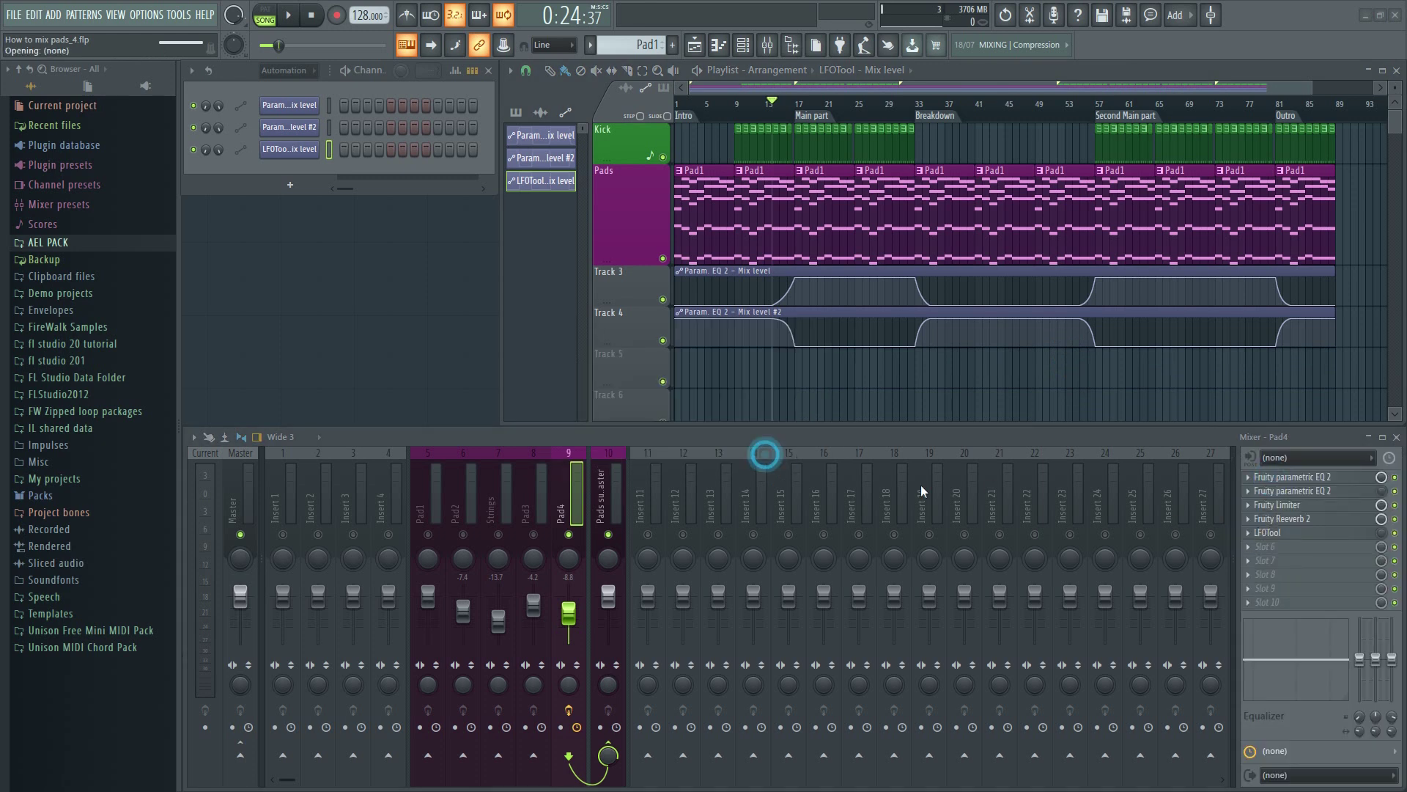
Remove Fruity Reeverb 2 from slot 4 of the Pad4 channel.
click(1249, 519)
click(1269, 460)
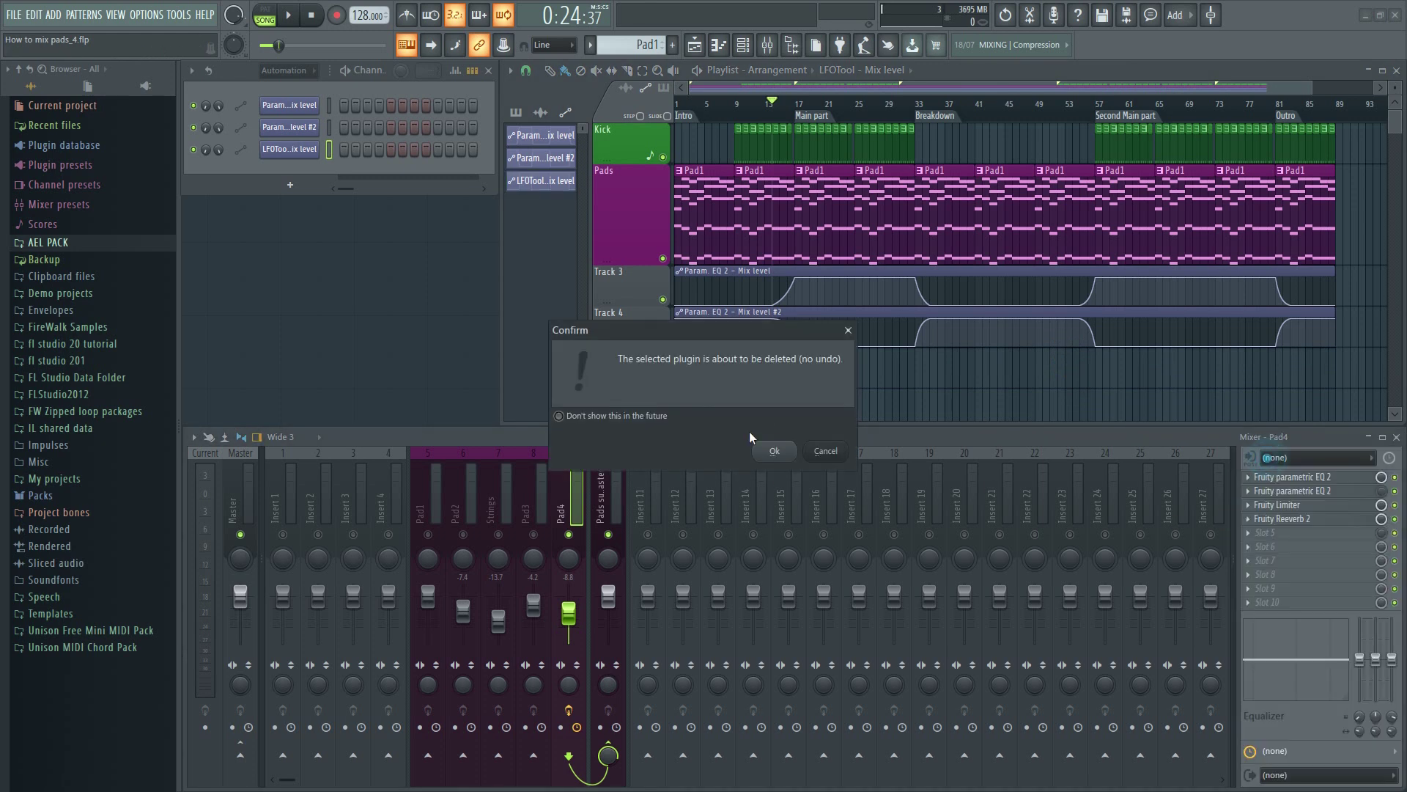
click(766, 445)
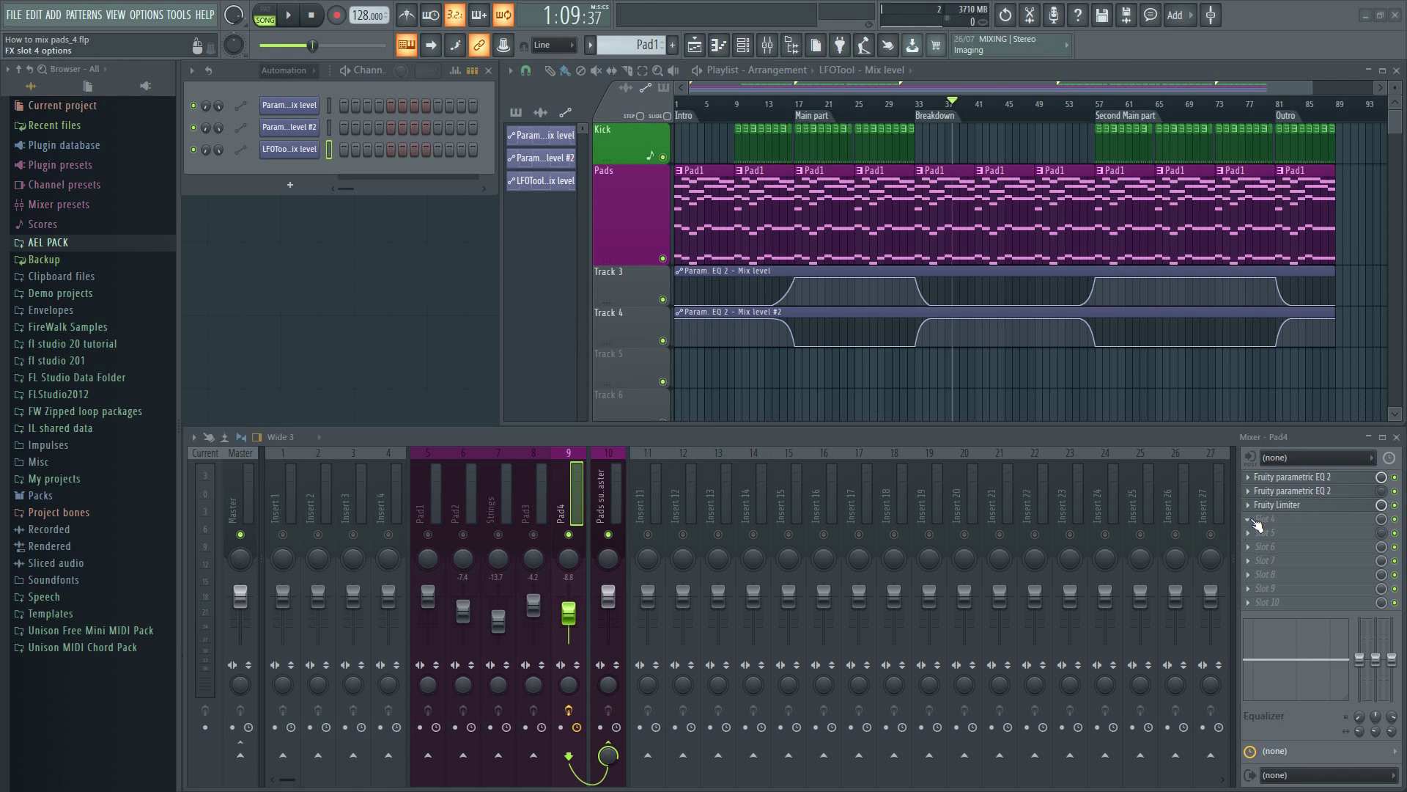
Load Patcher into slot 4 of the Pad4 channel and add Fruity Reeverb 2 between its input and output.
click(1259, 521)
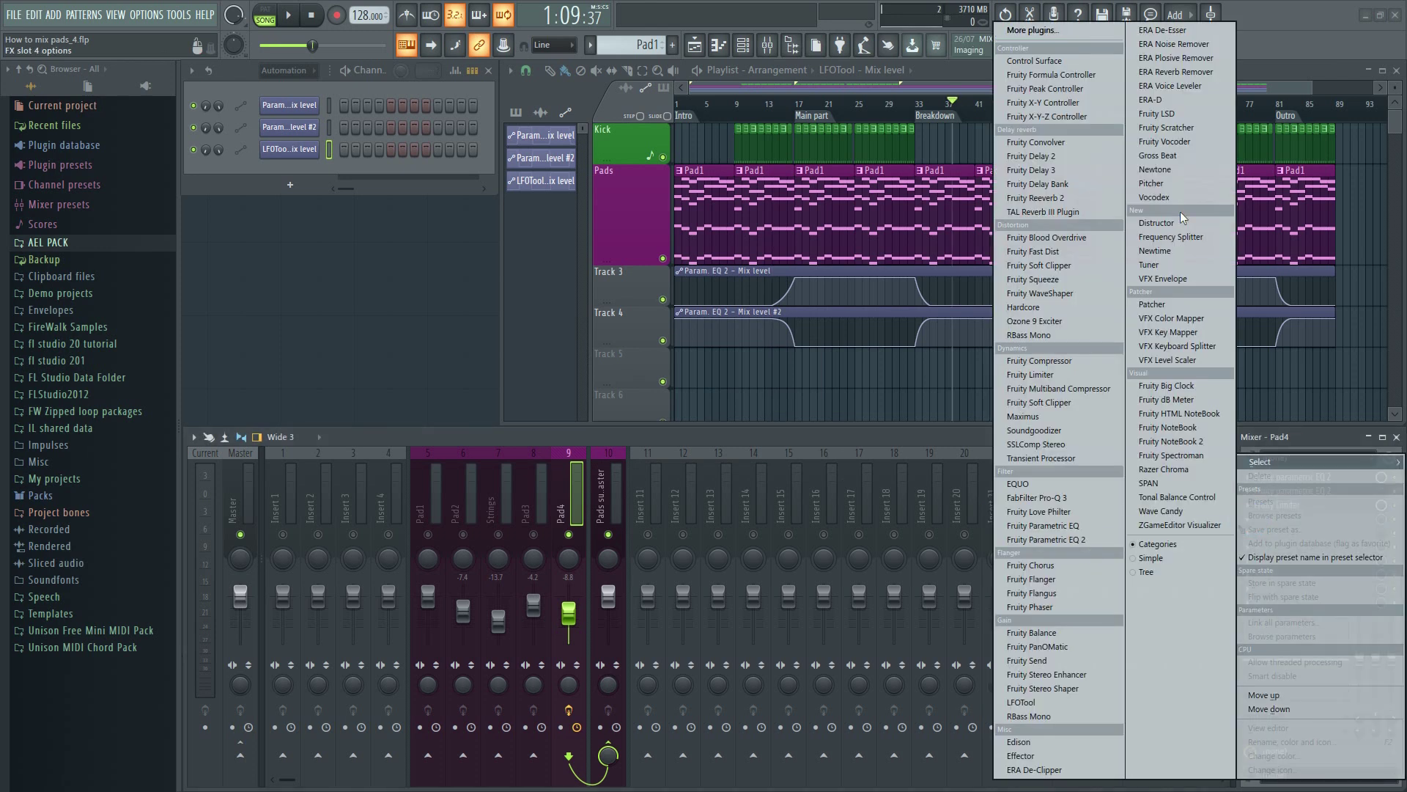
click(1167, 303)
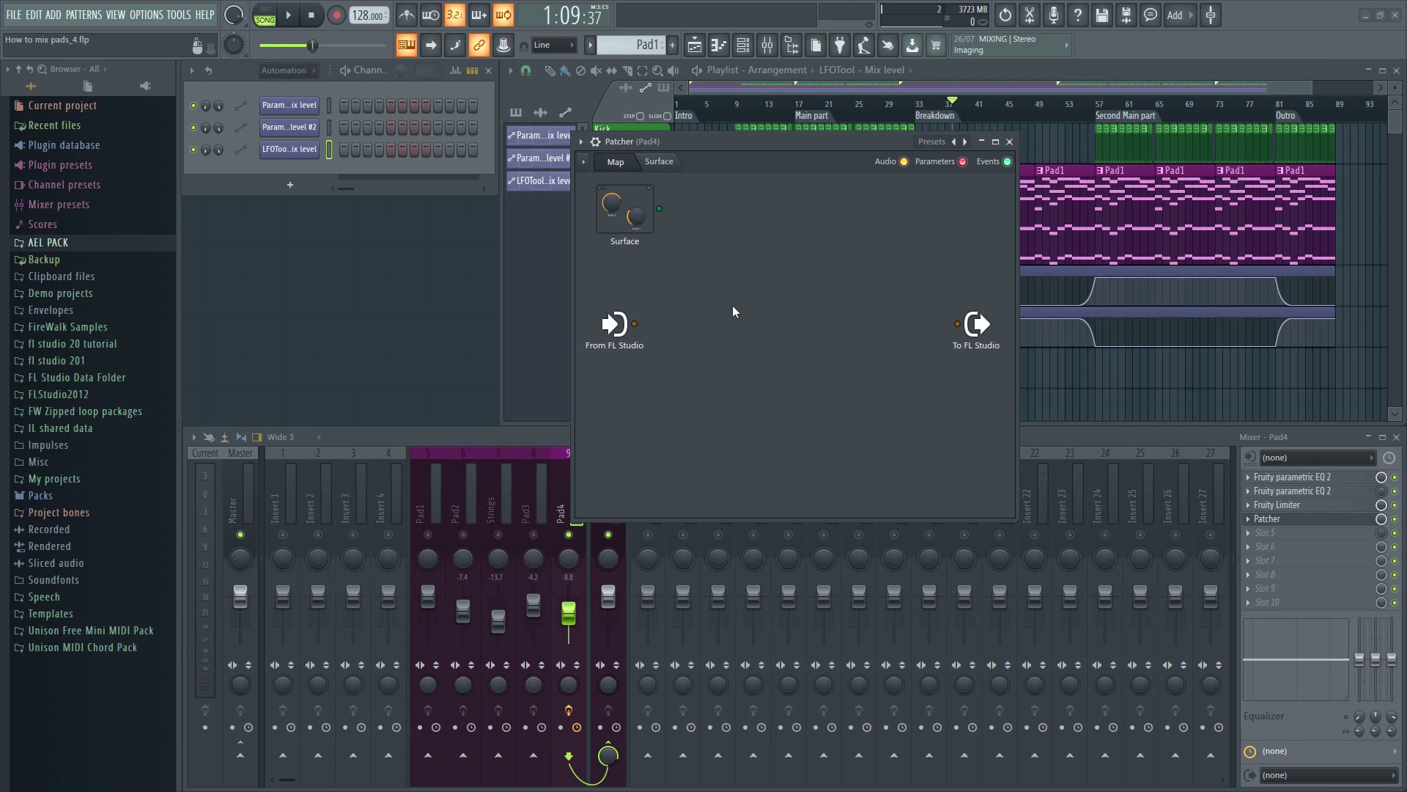
right_click(732, 305)
mouse_move(785, 328)
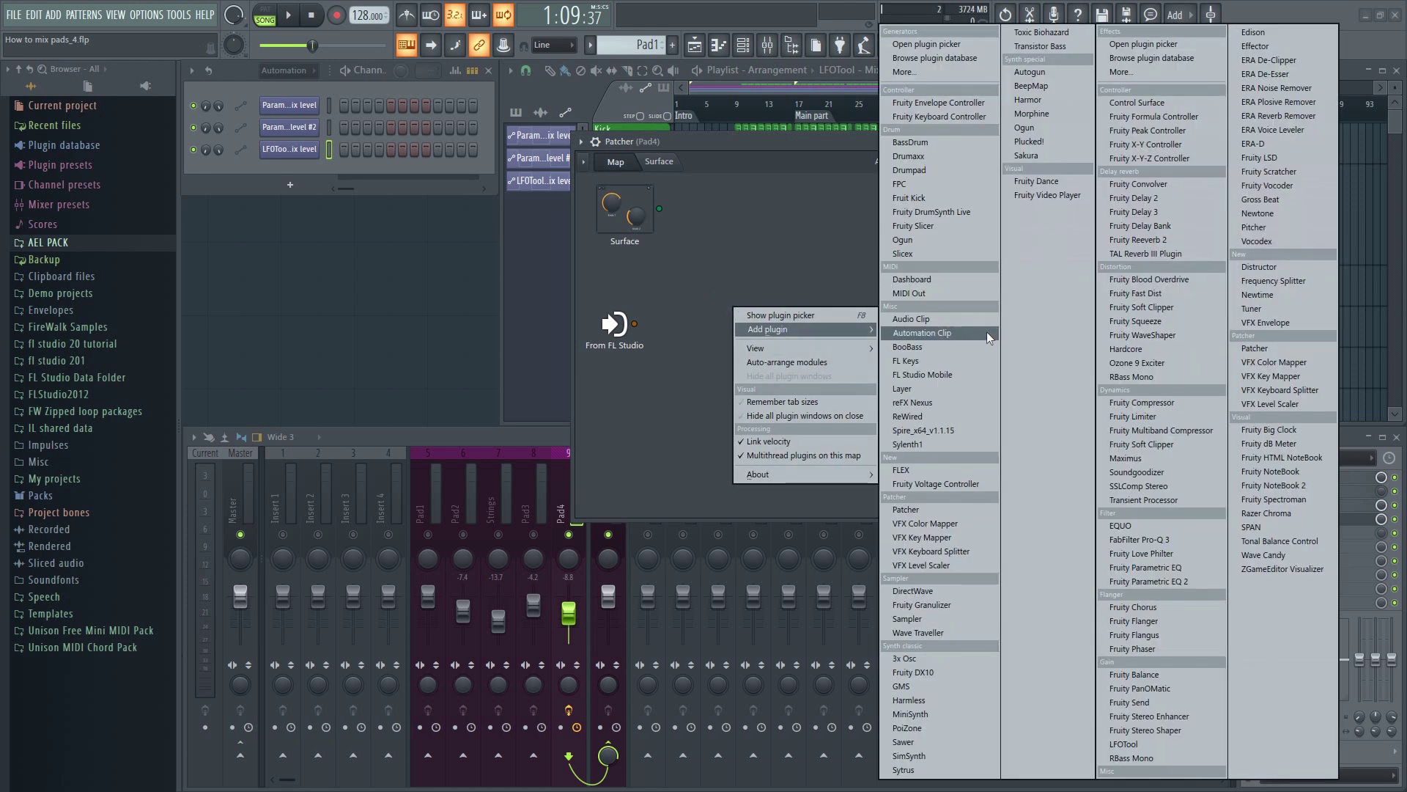
click(1151, 242)
drag(753, 320, 735, 257)
Adjust the cut filter of the reverb inside Patcher, raise its wet level, and close its window.
double_click(735, 257)
drag(653, 411, 653, 367)
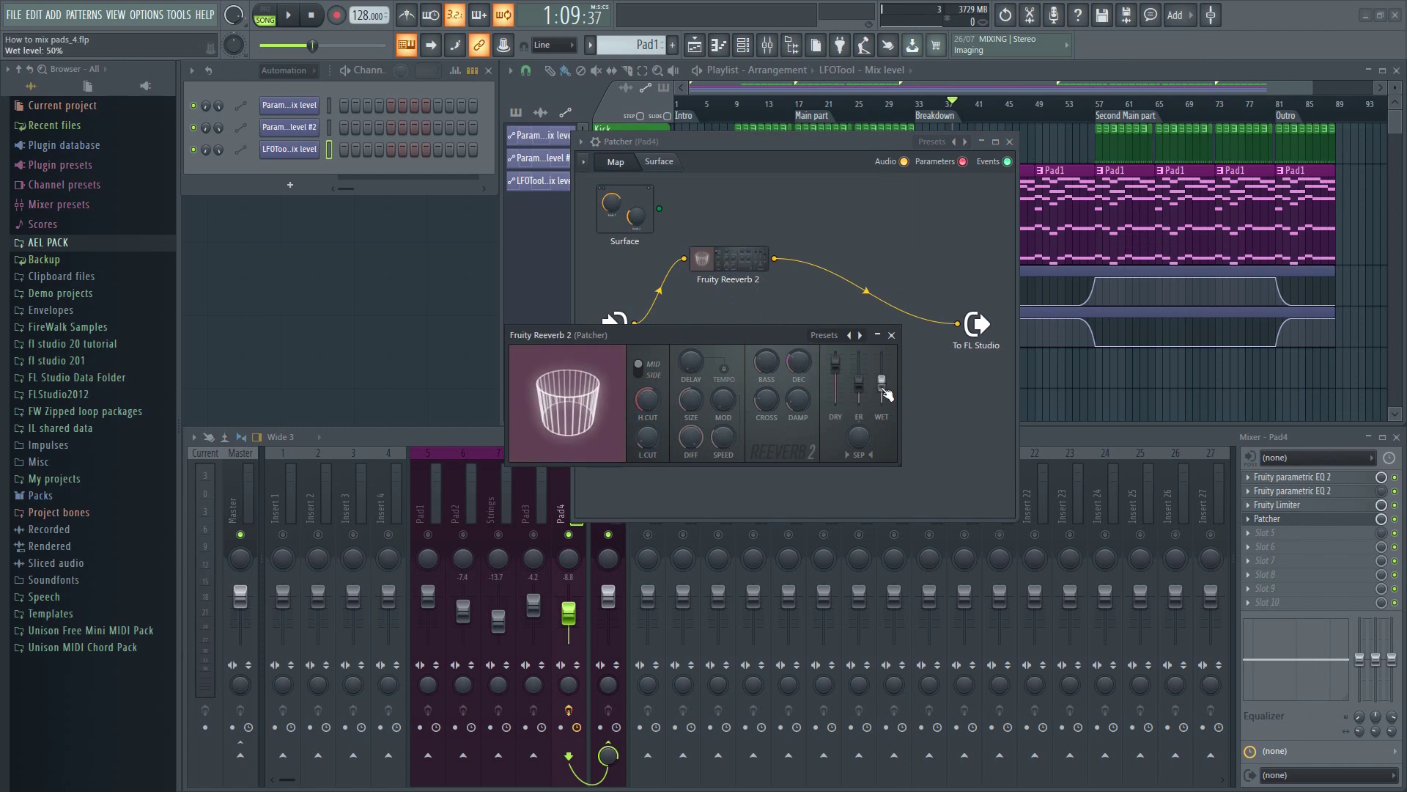
mouse_move(882, 382)
mouse_down()
mouse_move(835, 400)
mouse_move(881, 364)
mouse_up()
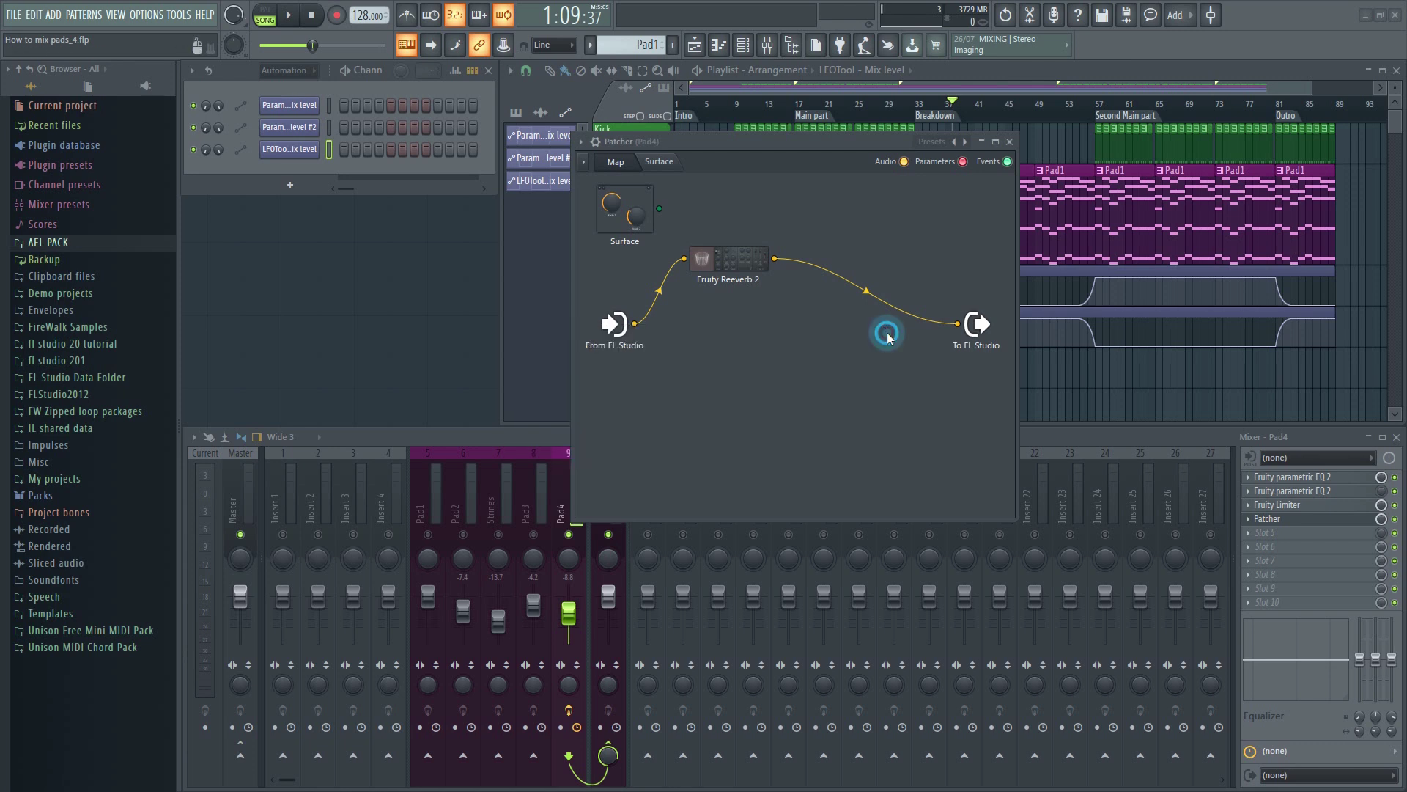
click(891, 335)
Add LFOTool to the Patcher map and place it between Fruity Reeverb 2 and the output.
right_click(859, 257)
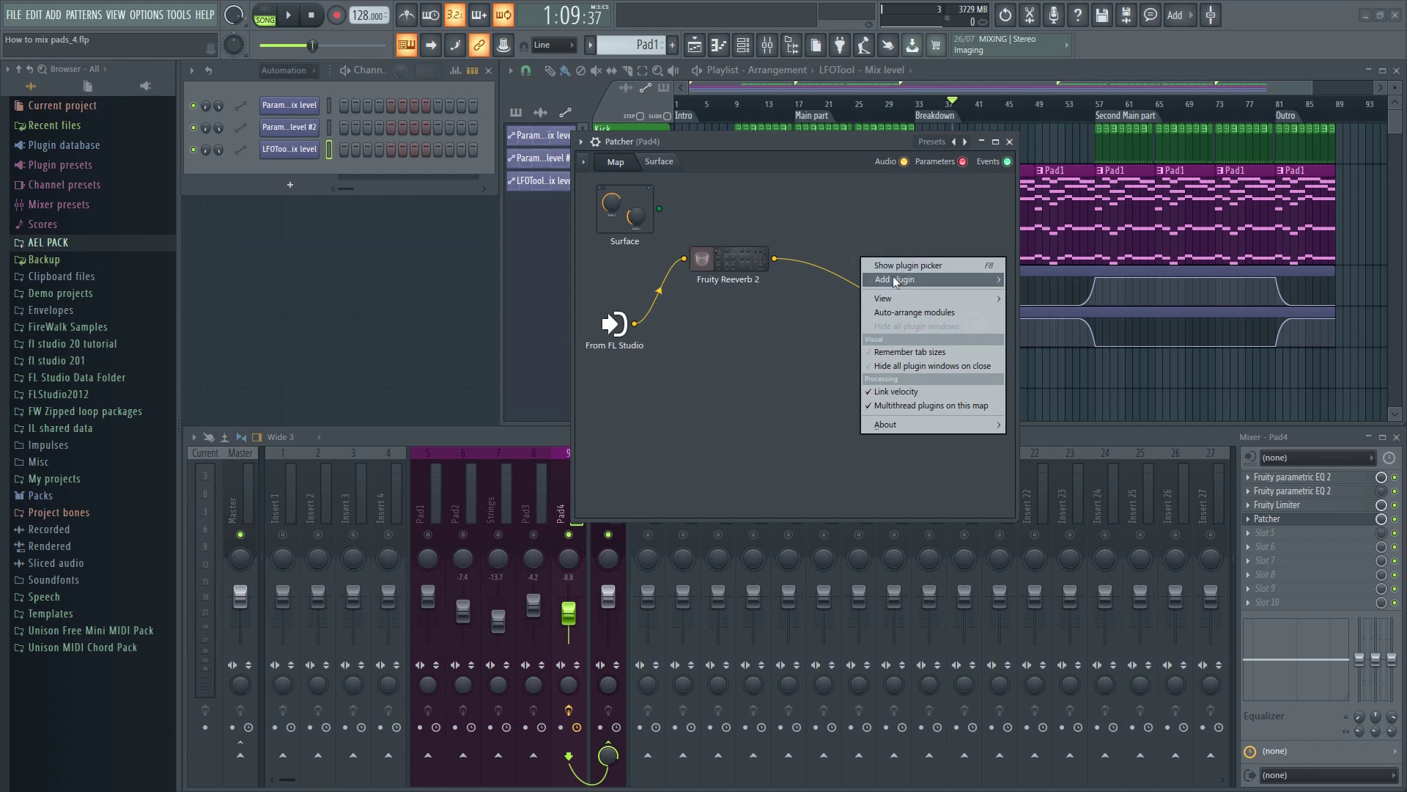
mouse_move(894, 279)
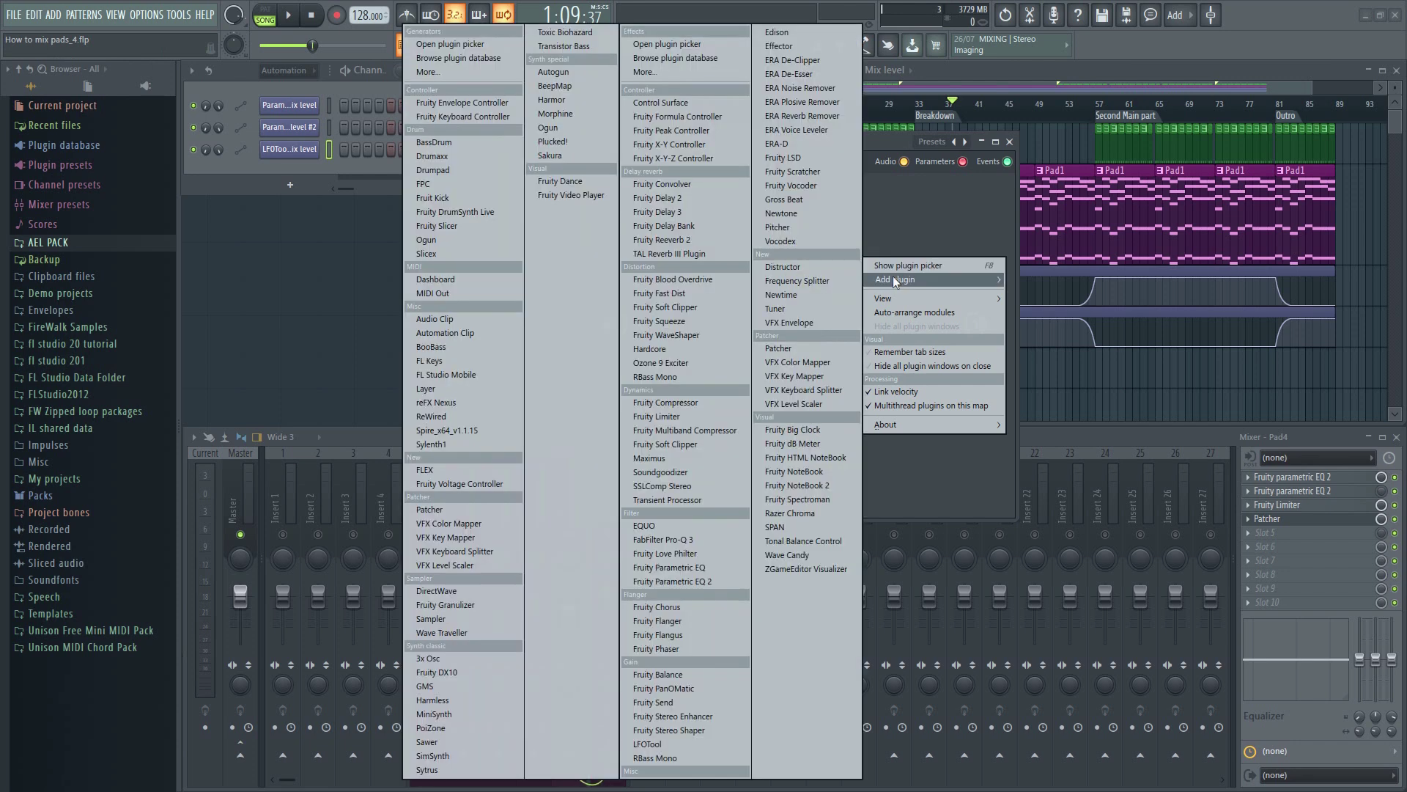
click(681, 744)
drag(763, 316, 872, 237)
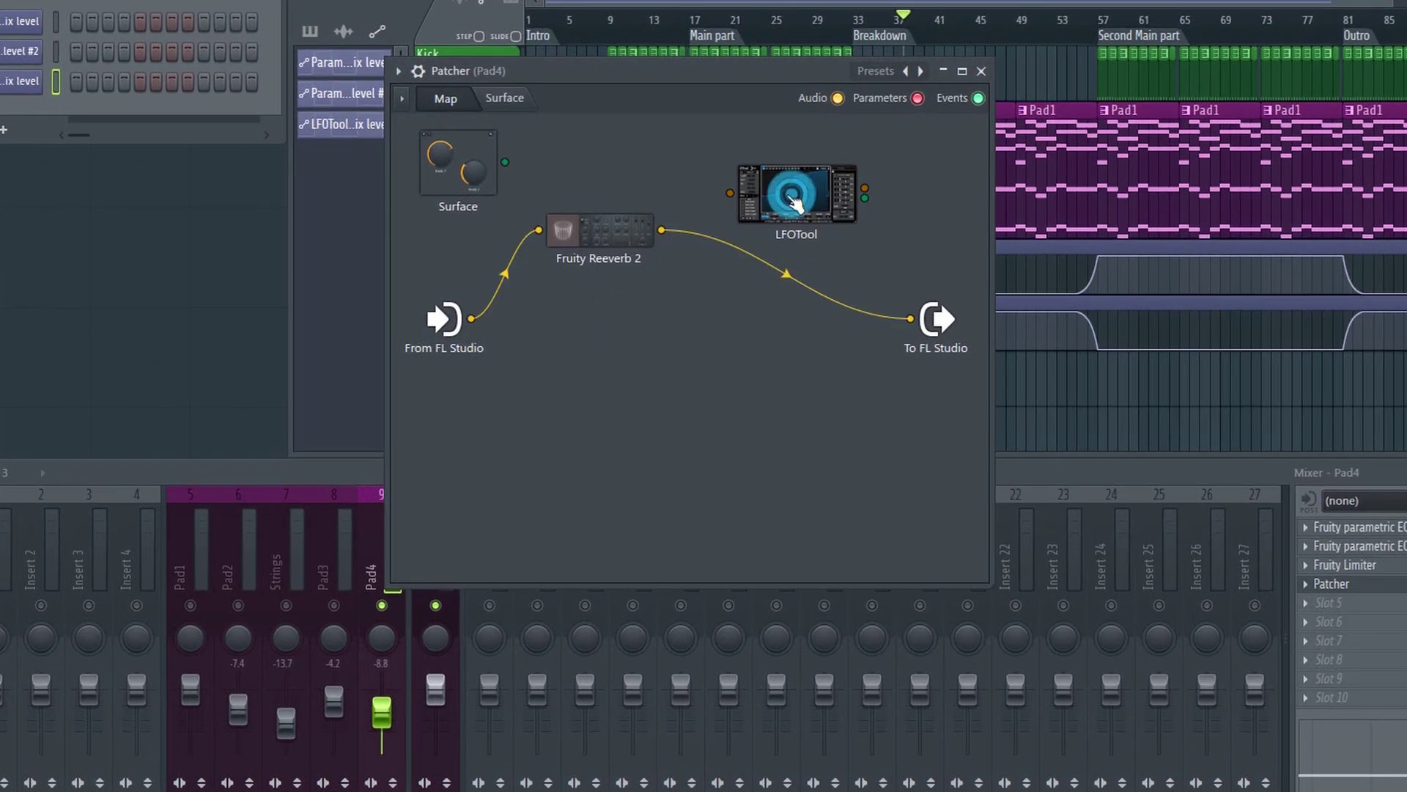
Raise the LFOTool curve's middle and end points to full level so it stays flat after the initial rise.
click(794, 201)
drag(743, 286, 734, 287)
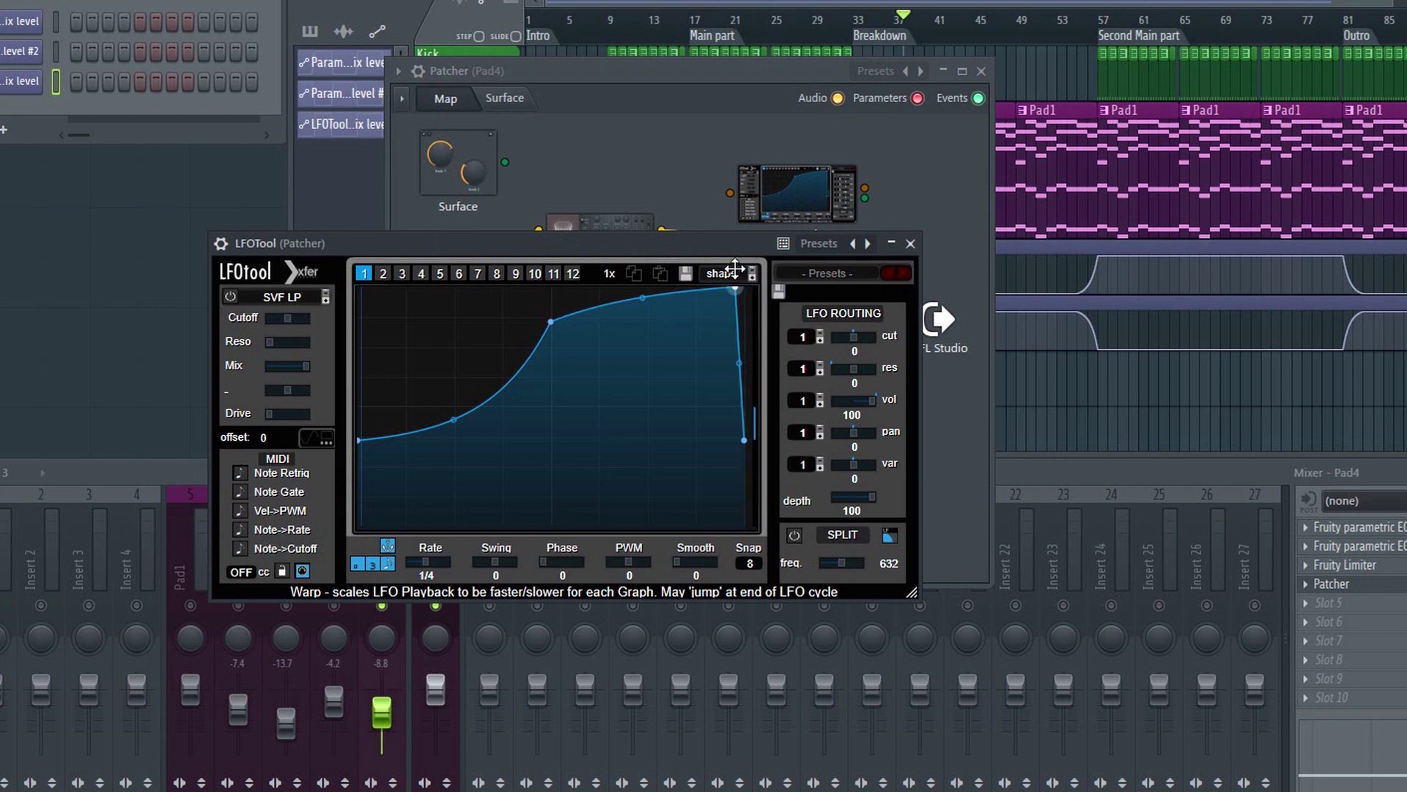
drag(549, 324, 554, 275)
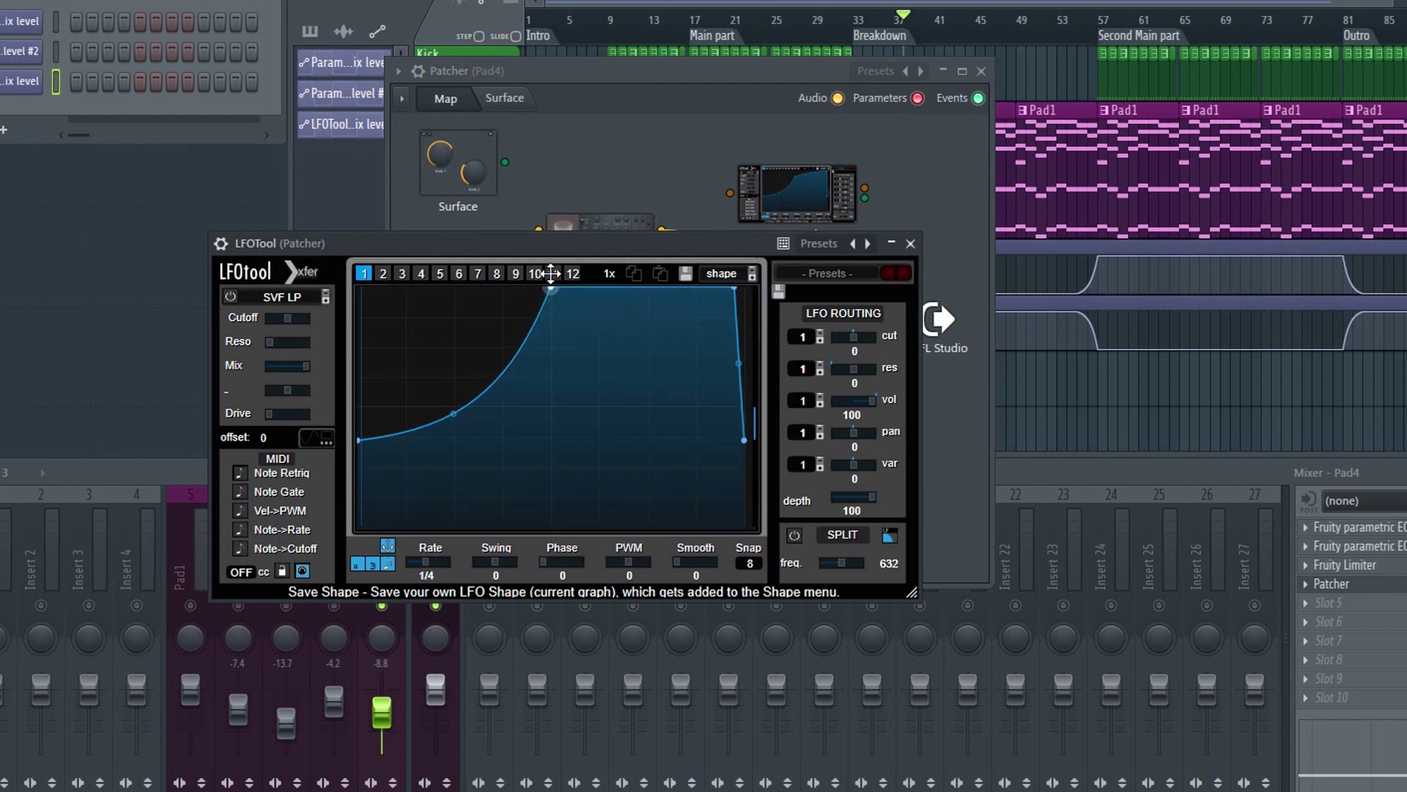
click(911, 244)
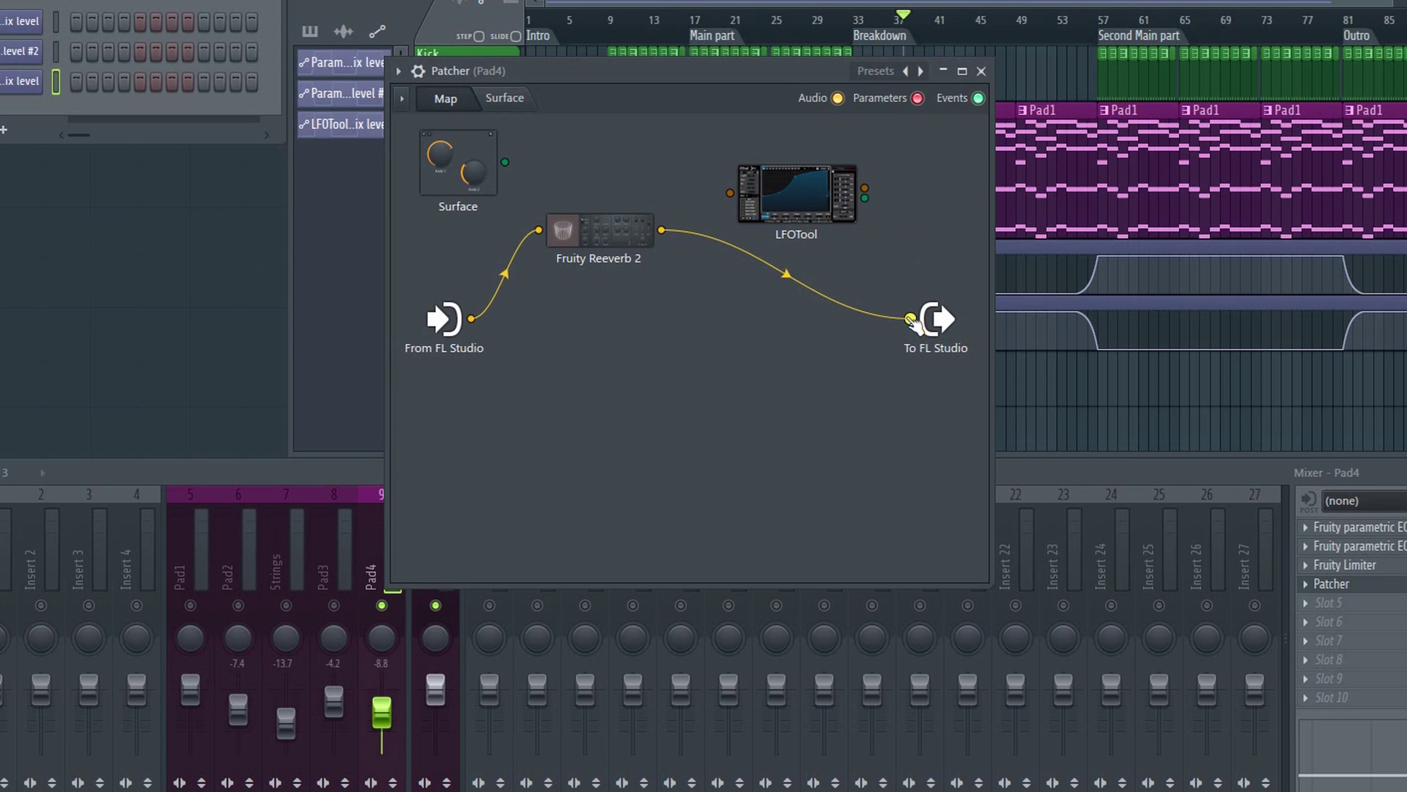
Route the reverb through LFOTool to the output, add a direct dry connection from input to output, and close Patcher.
drag(910, 319, 726, 195)
drag(865, 188, 910, 319)
drag(471, 319, 909, 321)
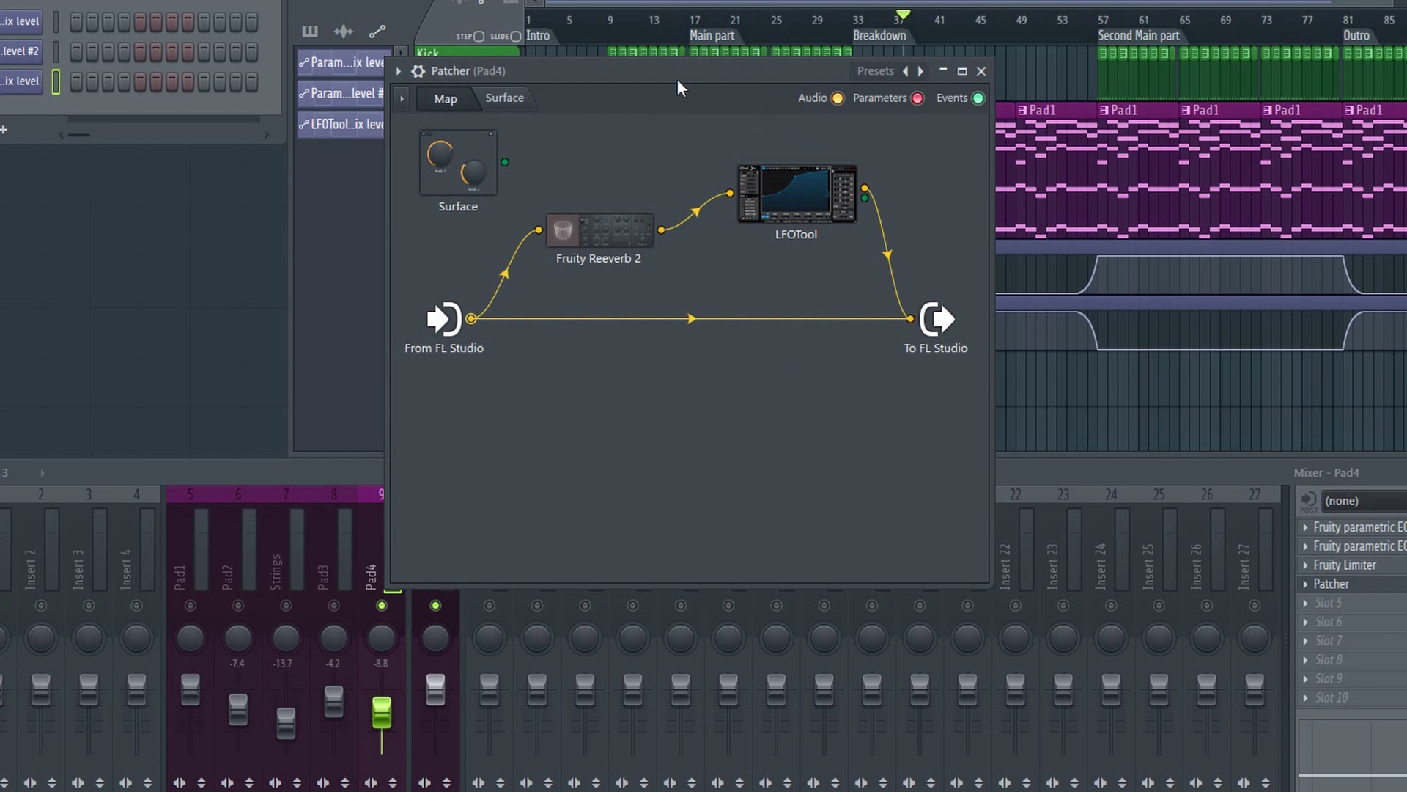
drag(679, 86, 593, 164)
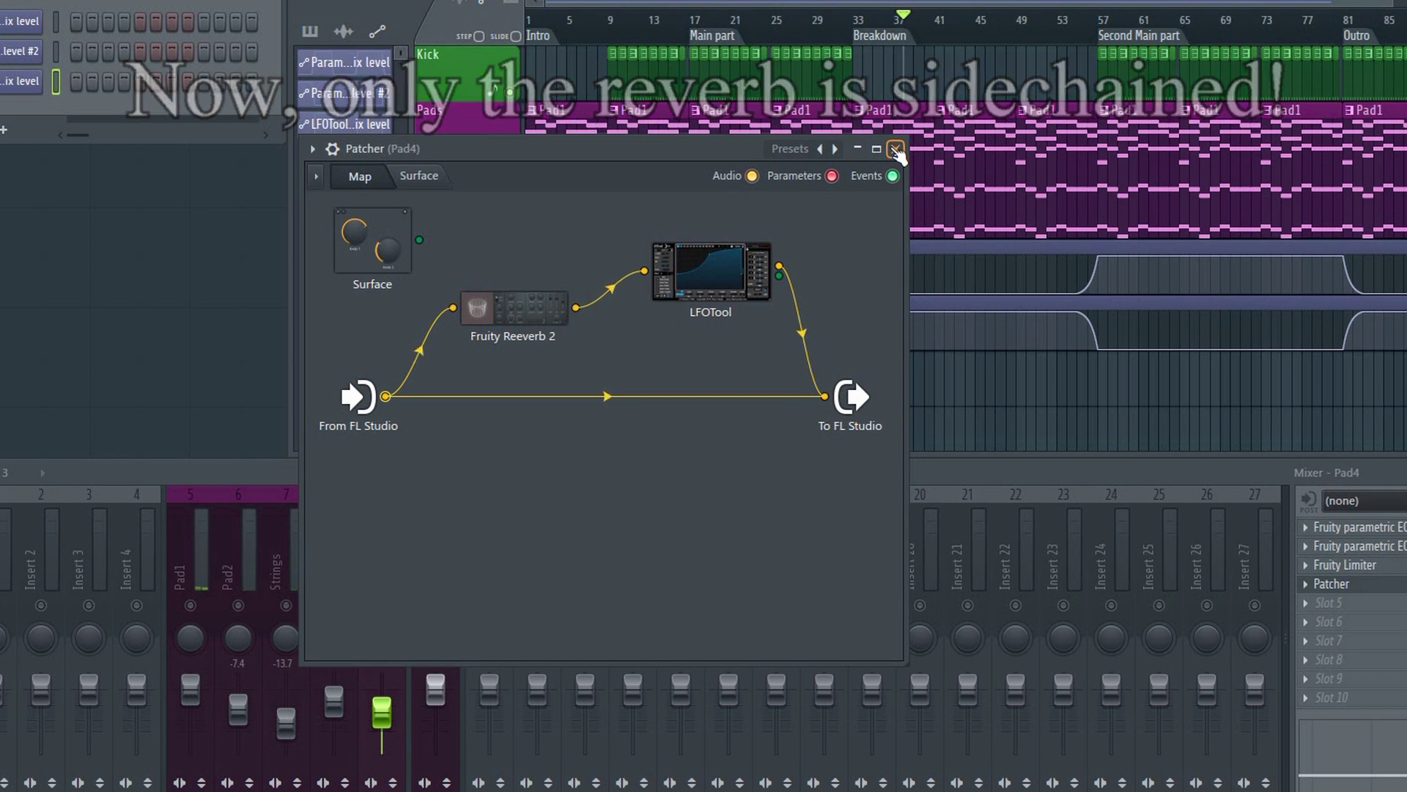
click(895, 150)
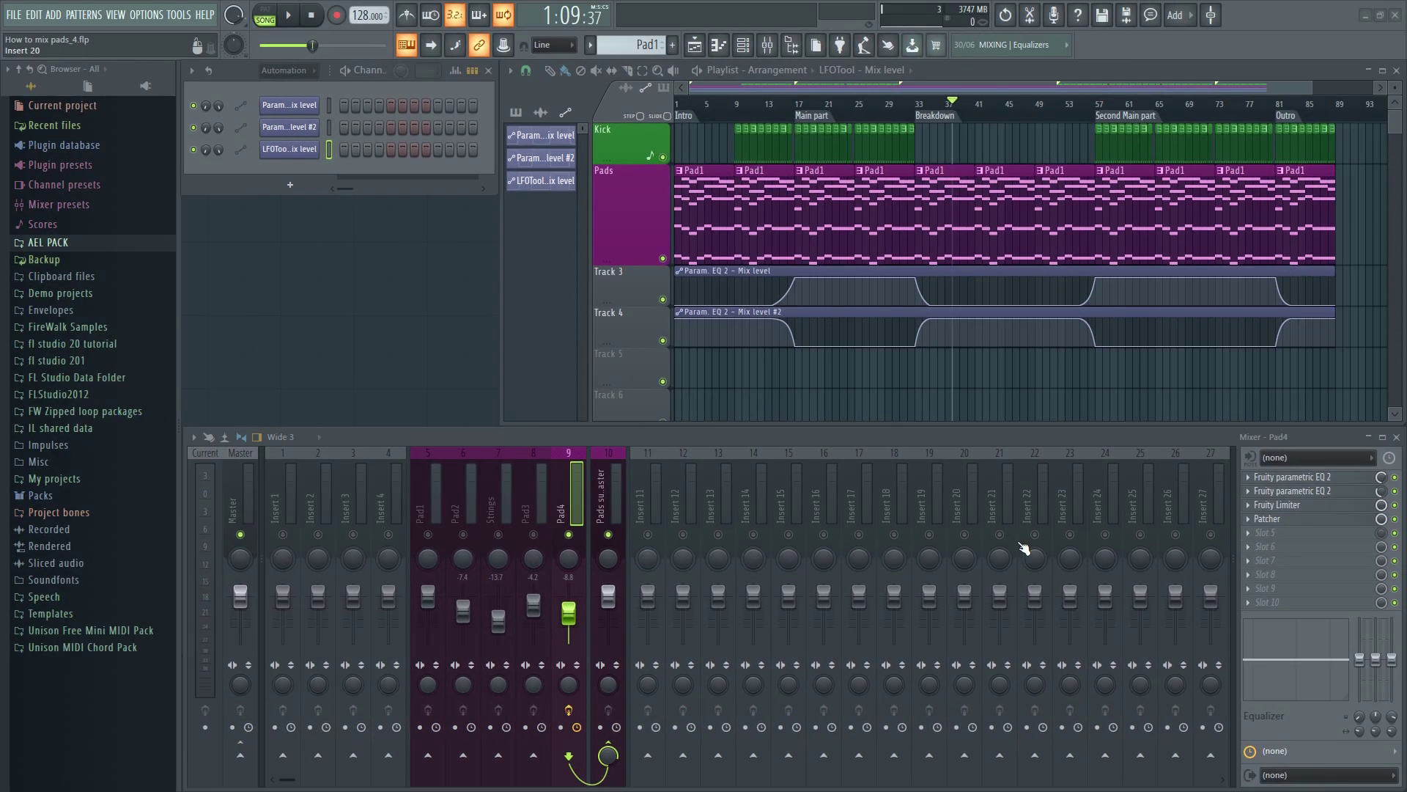
Copy the Pad4 track's Patcher preset to the fifth effect slot and delete LFOTool from the copy's map.
click(1249, 522)
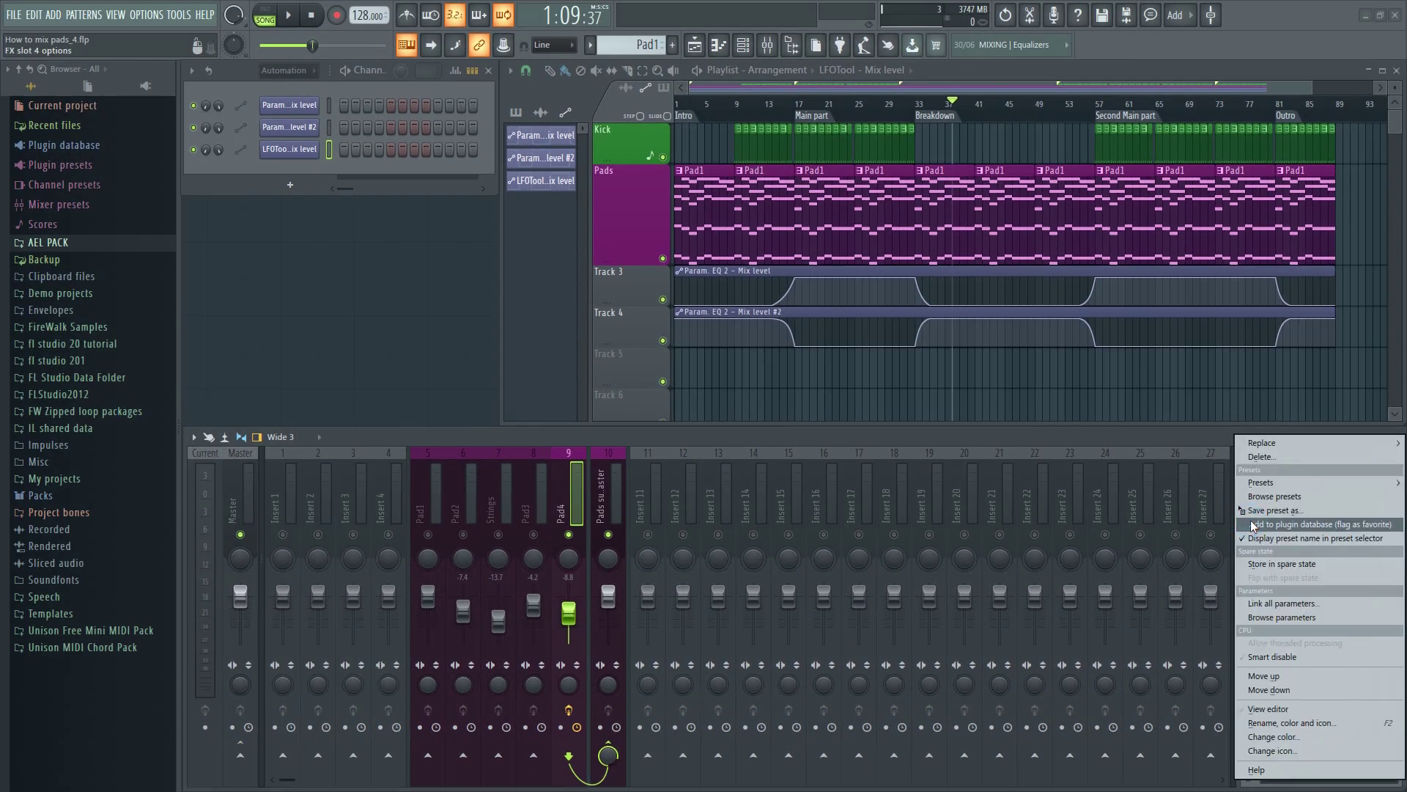
click(1265, 511)
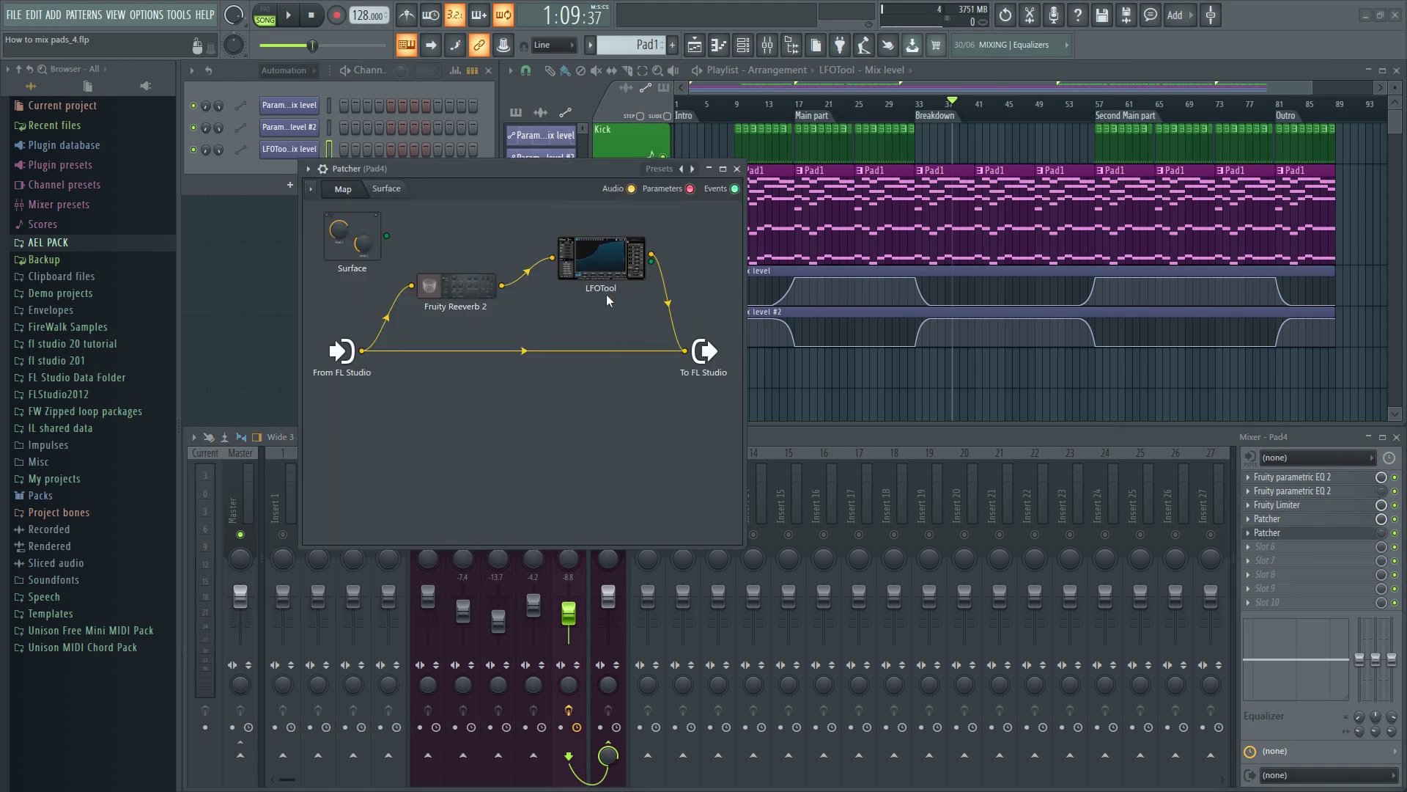
right_click(601, 271)
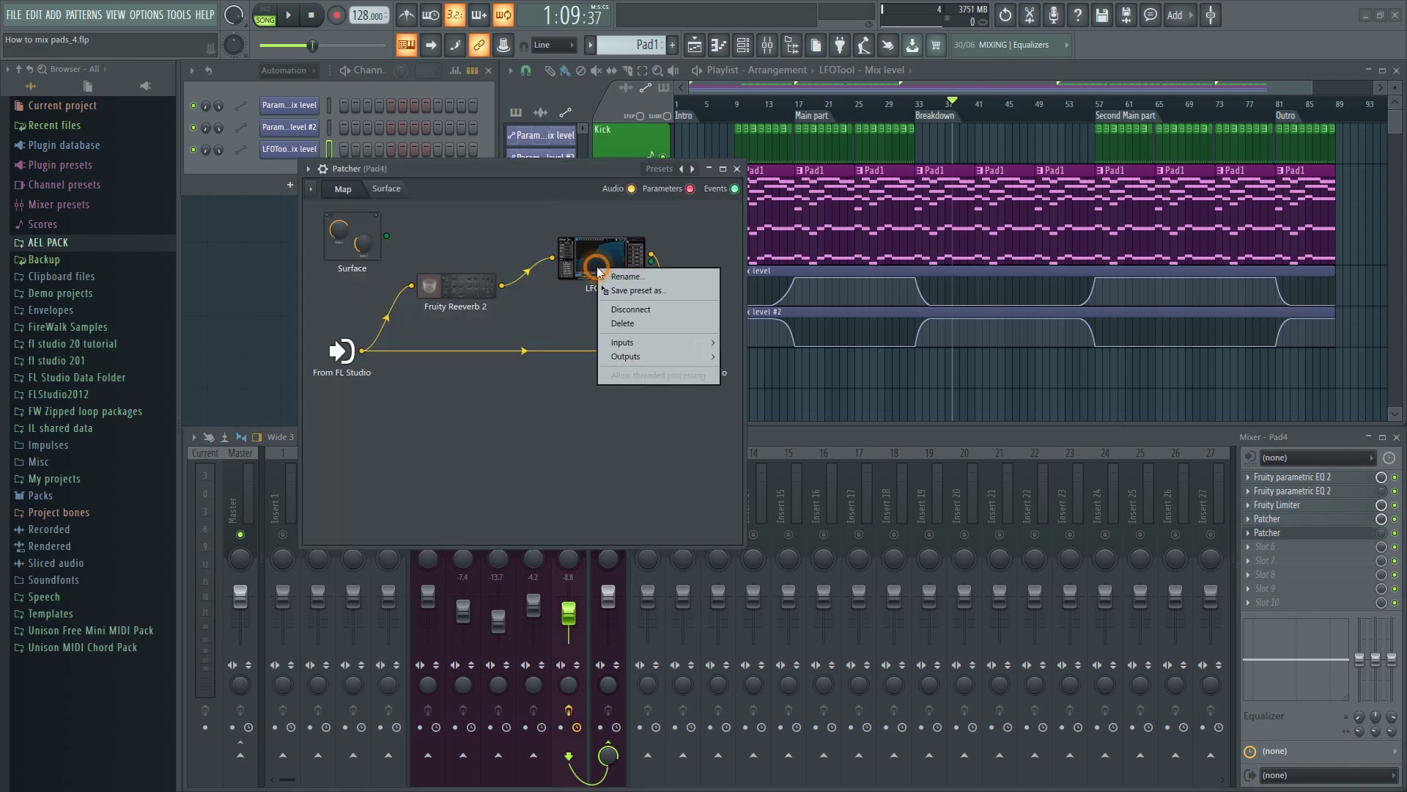
click(622, 323)
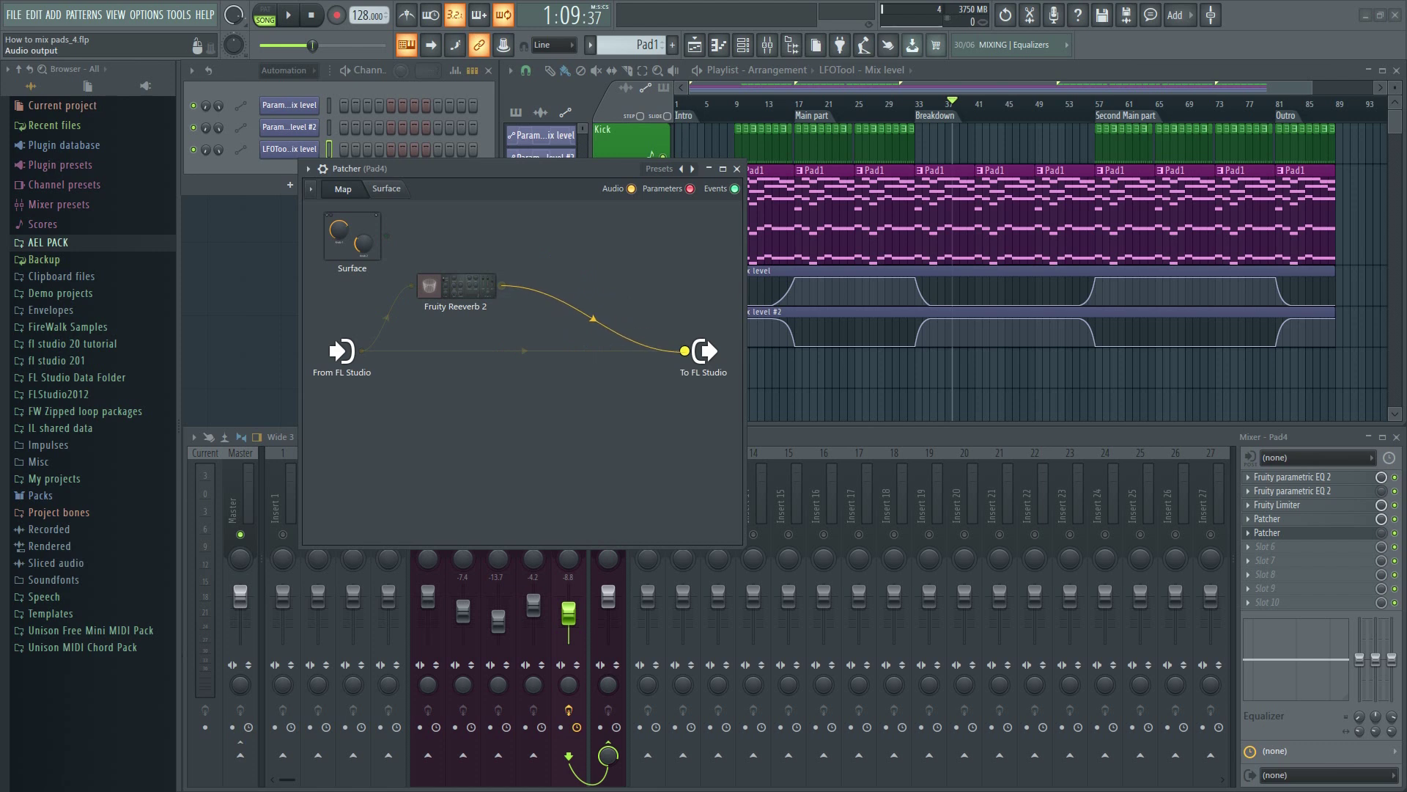
click(736, 170)
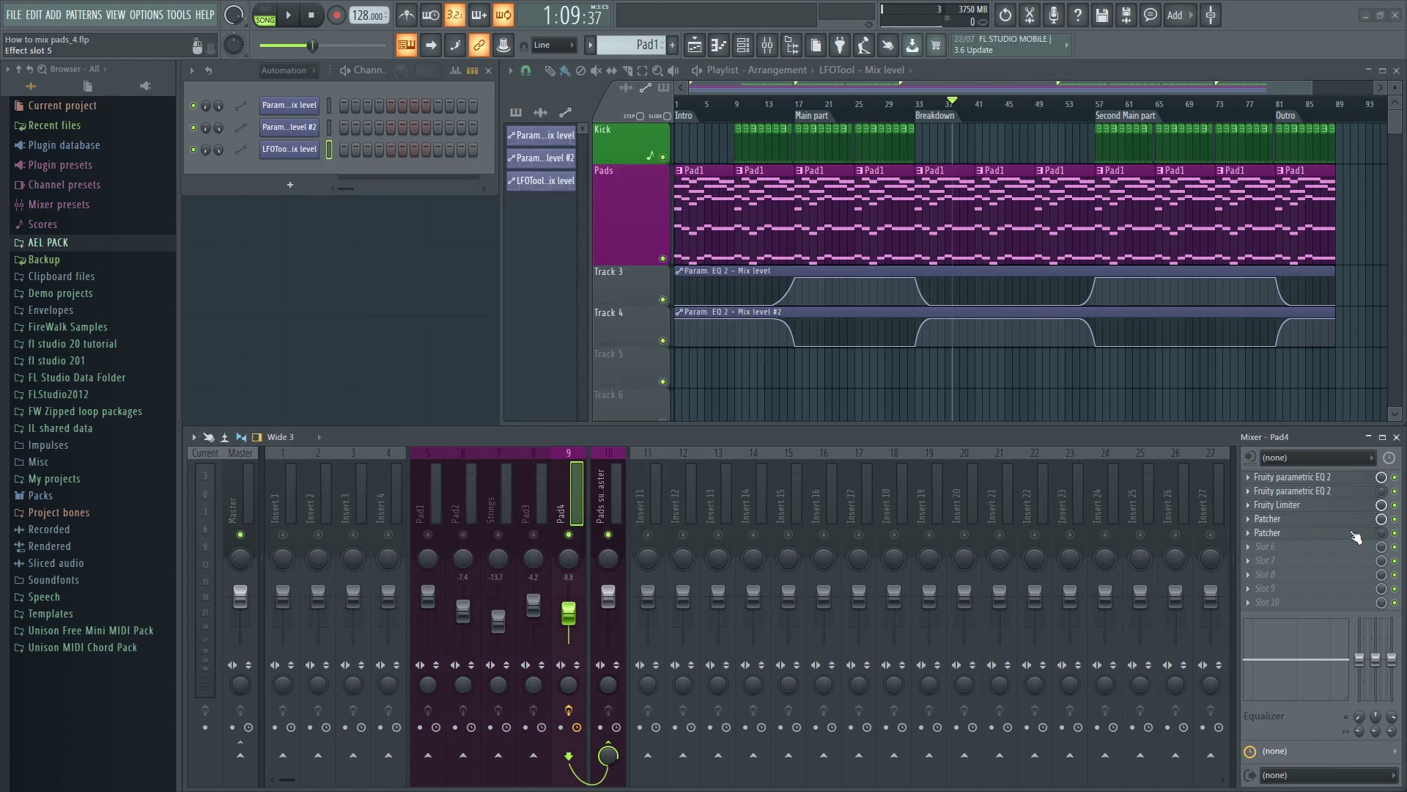
Create an automation clip for the first Patcher's mix level, with full level in both main parts and zero elsewhere.
right_click(1382, 521)
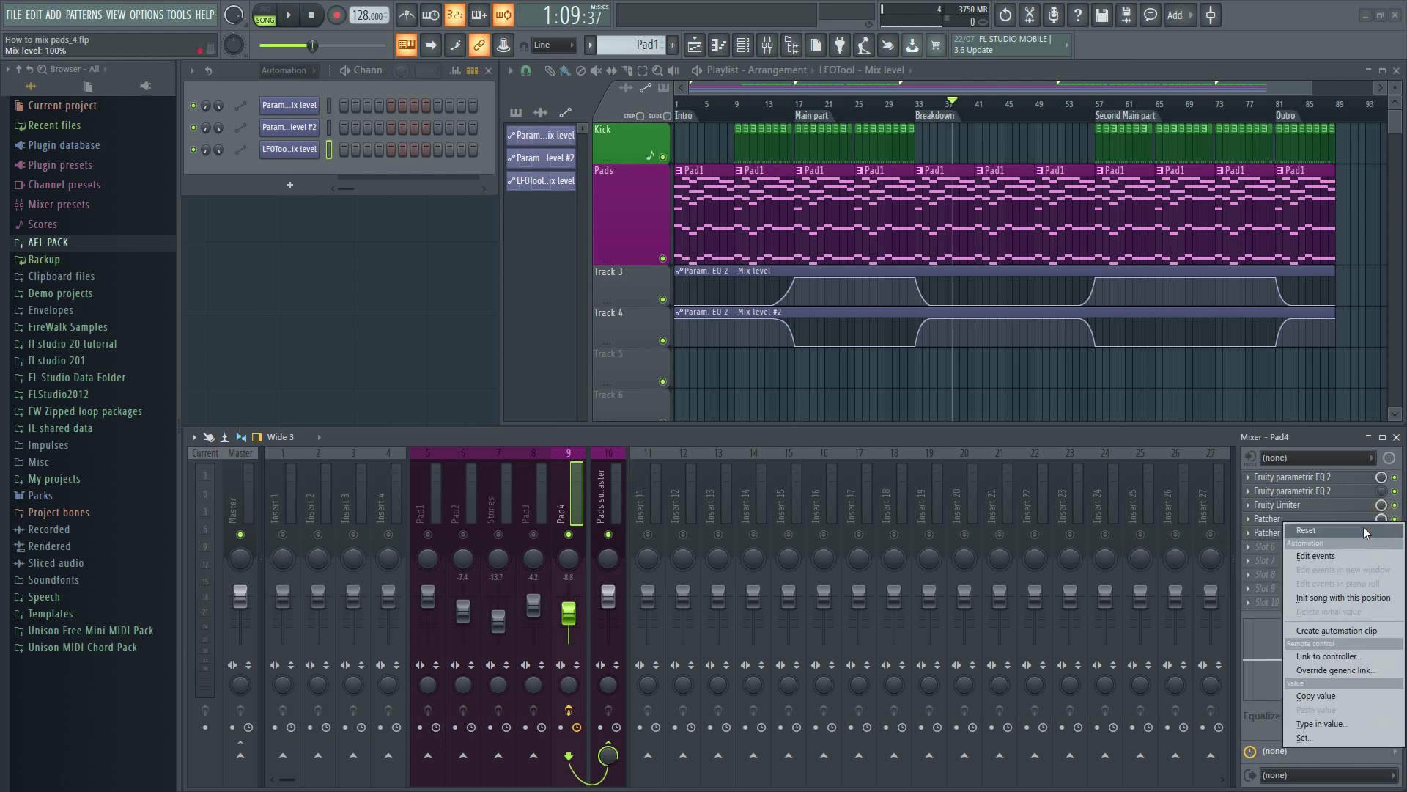
click(1346, 629)
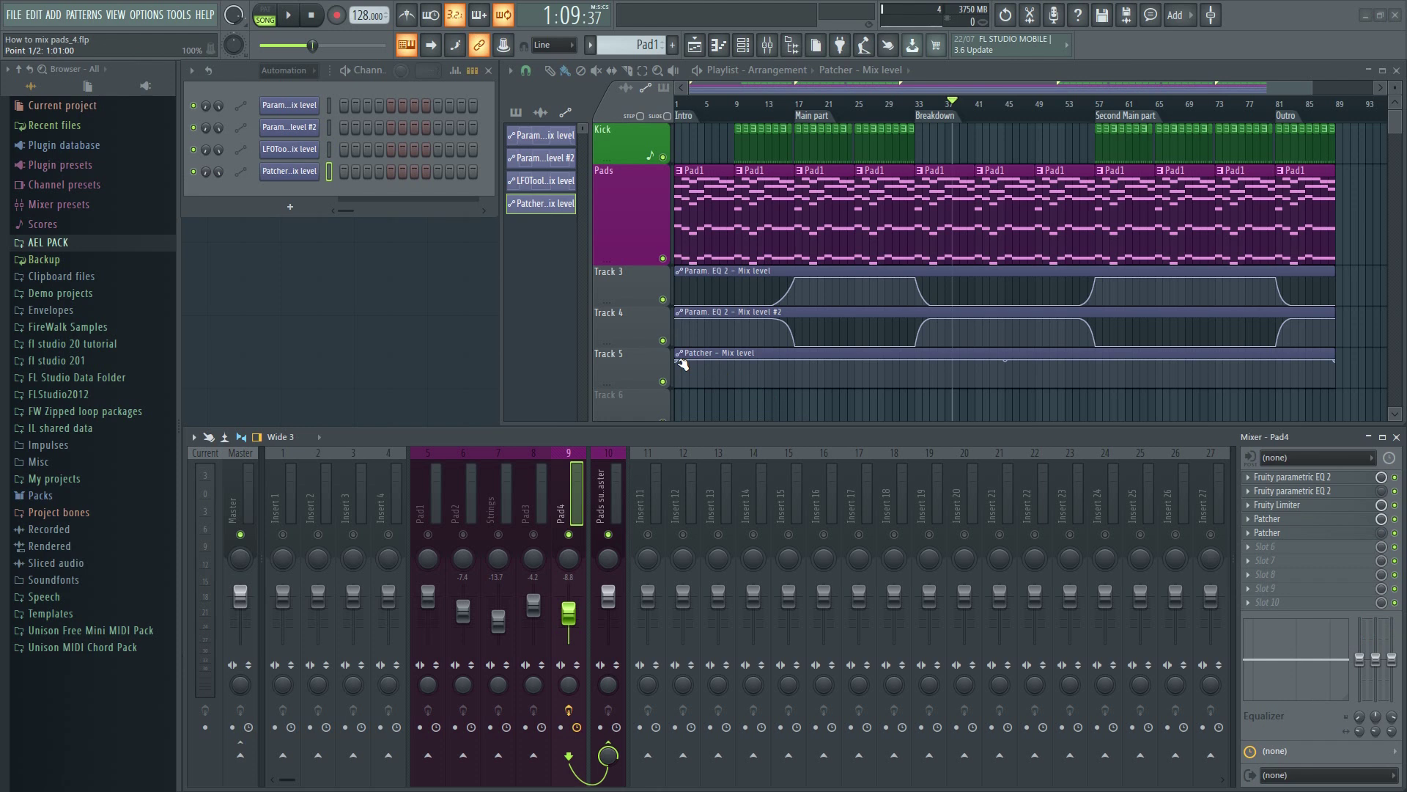
drag(682, 364, 667, 412)
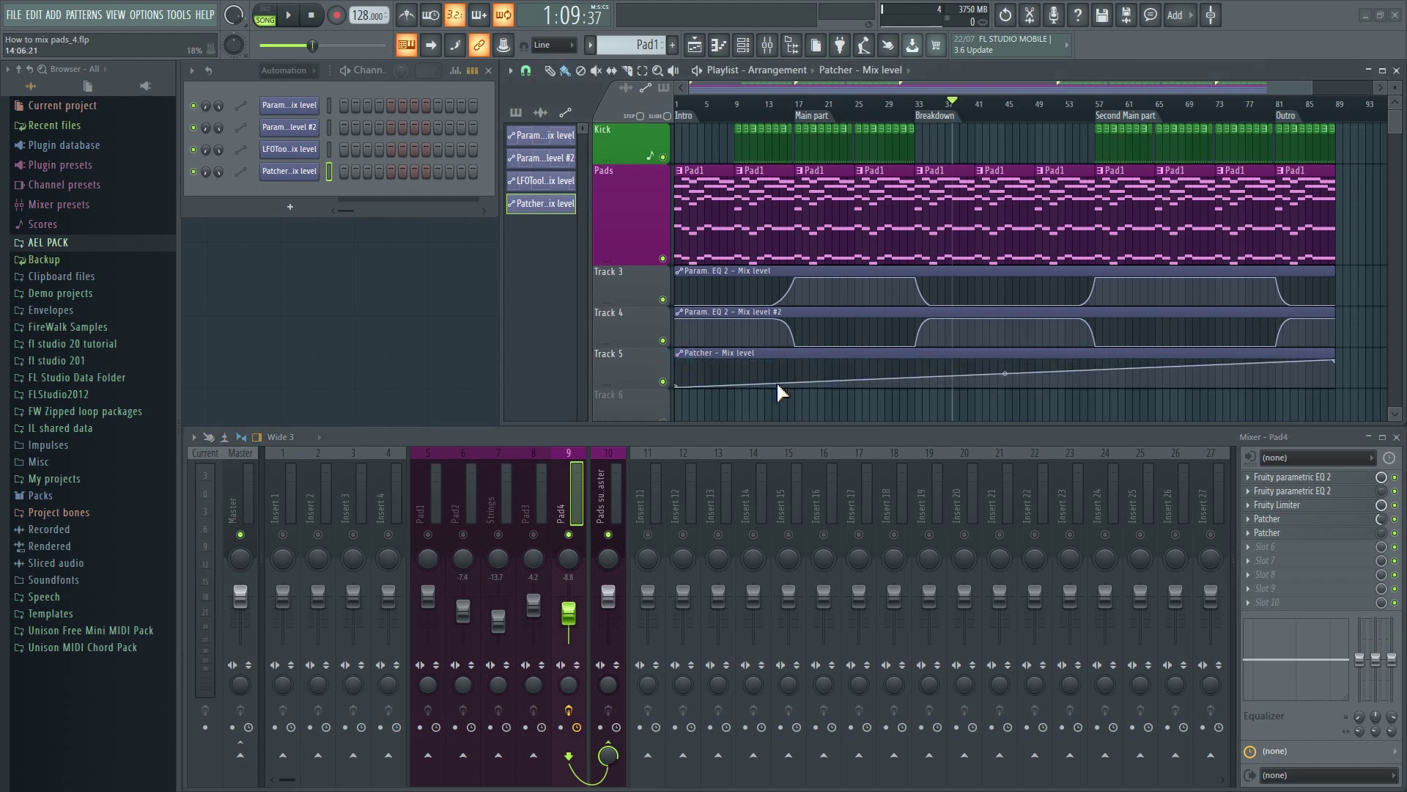
right_click(803, 383)
drag(803, 383, 802, 409)
right_click(820, 374)
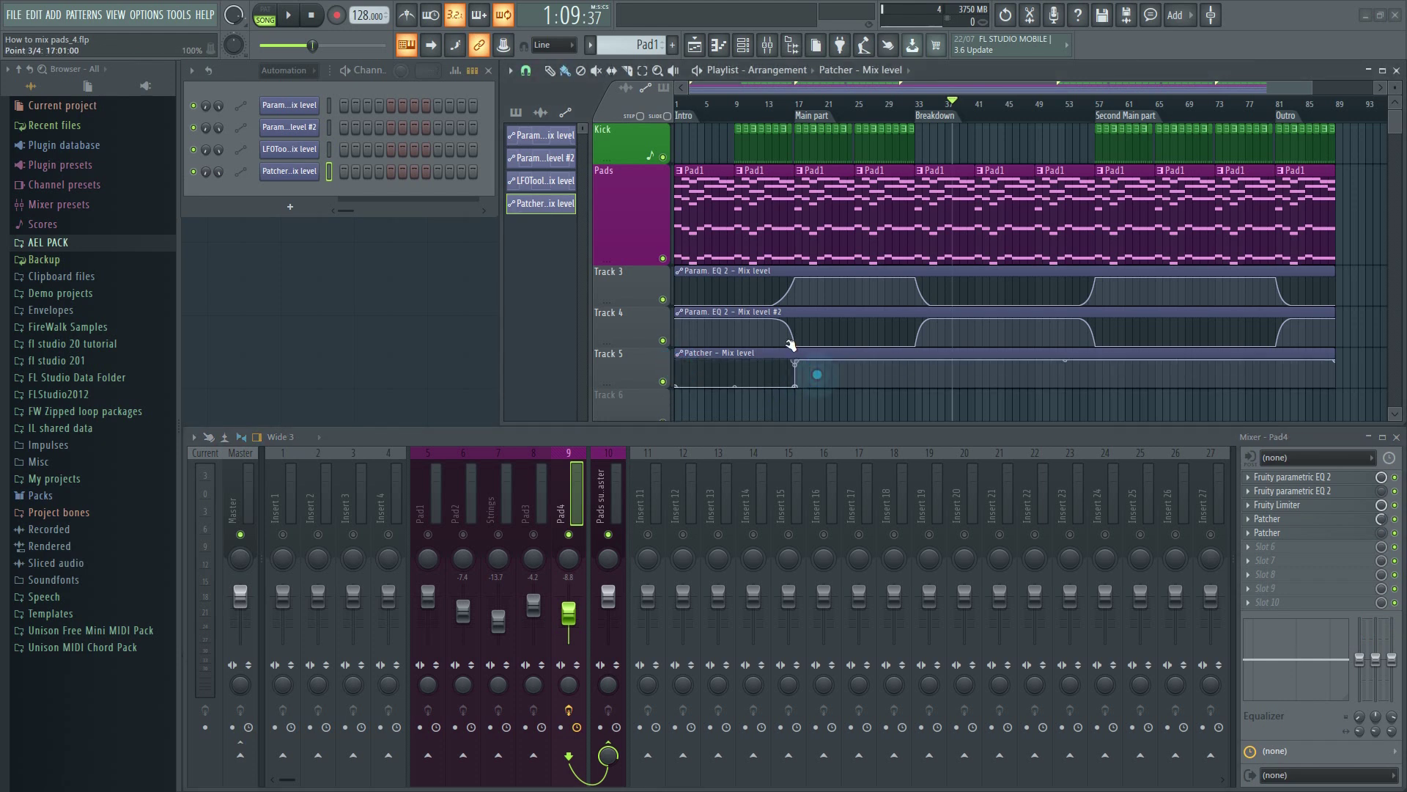
drag(931, 371, 916, 410)
drag(1112, 381, 1096, 344)
drag(1278, 368, 1283, 339)
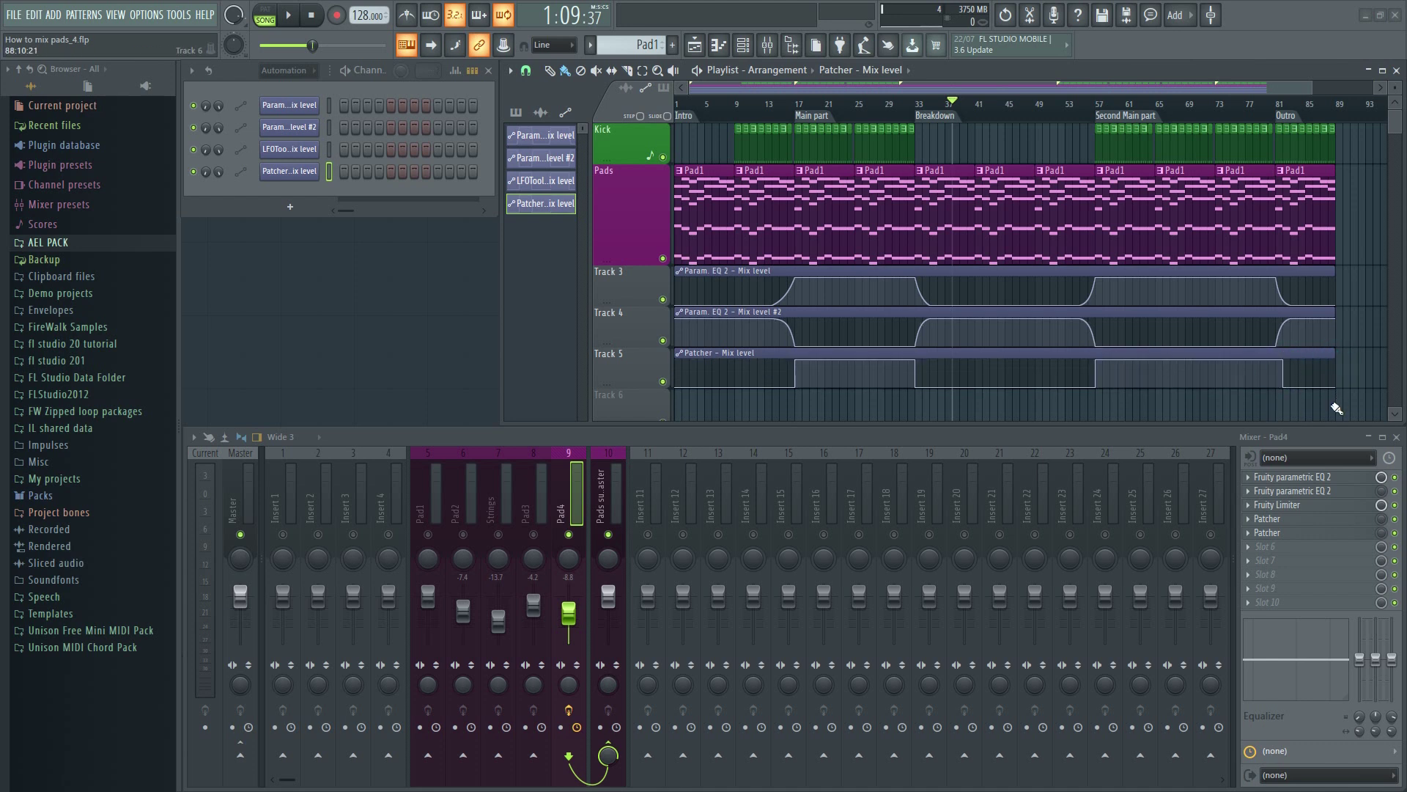
Automate the second Patcher's mix level inversely, with full level in the intro, breakdown and outro and zero in both main parts.
right_click(1381, 540)
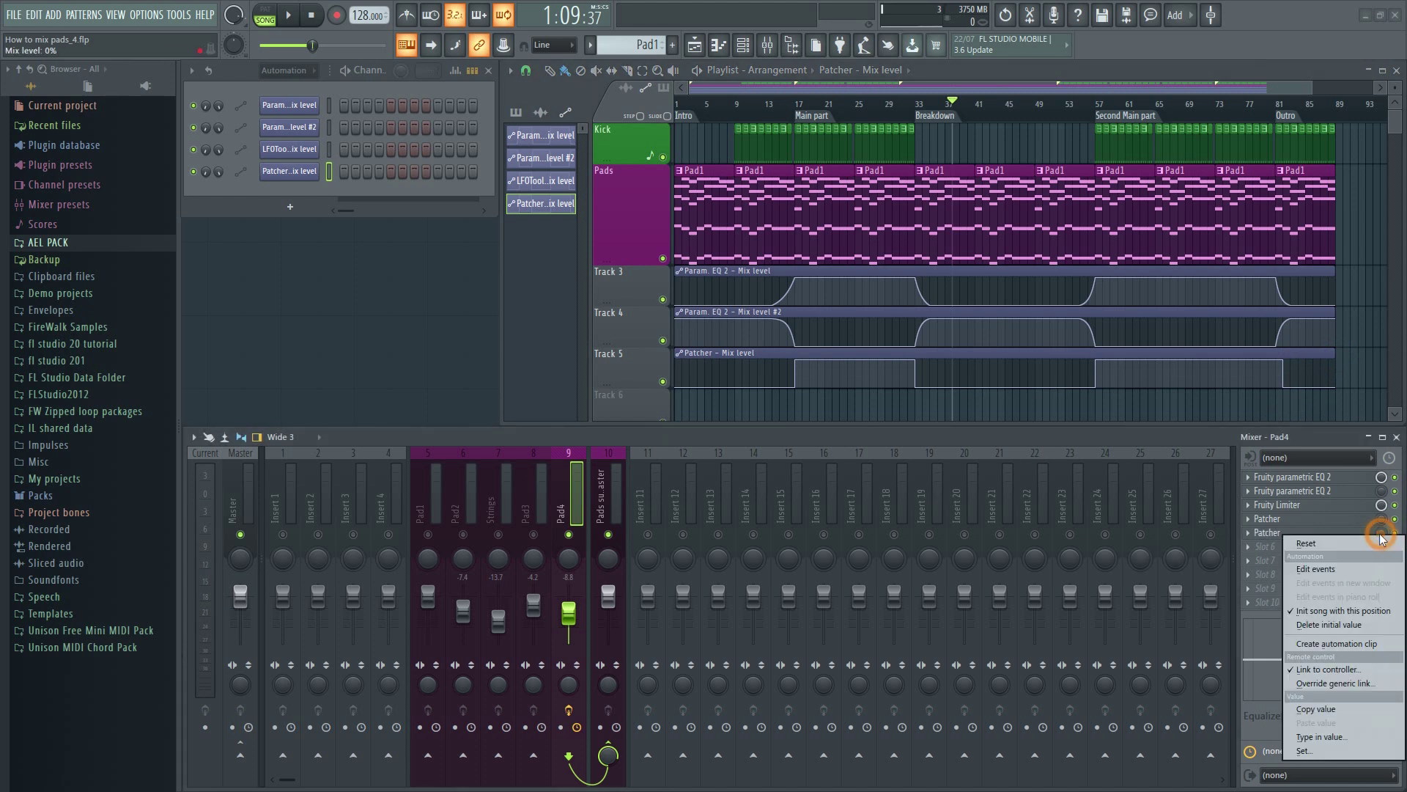
click(1338, 644)
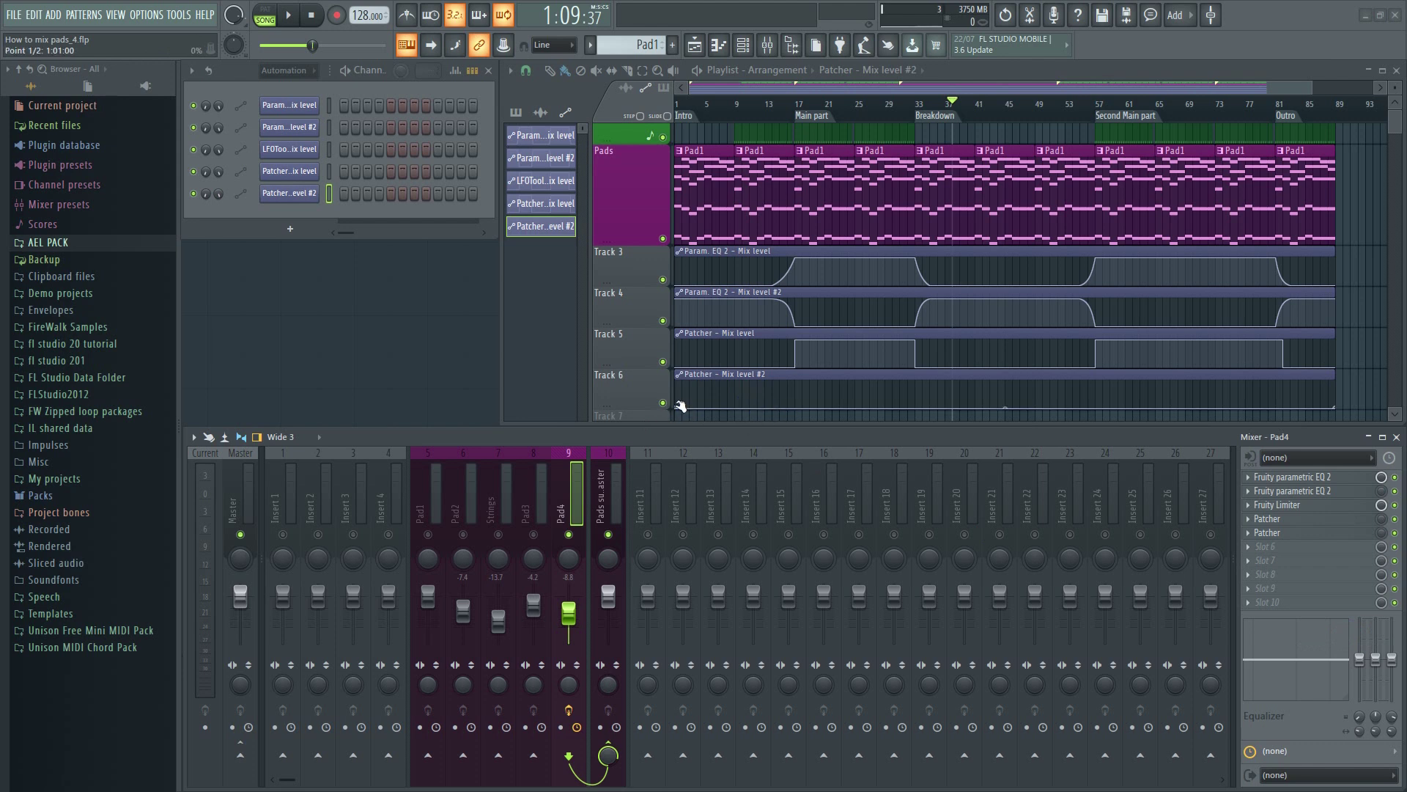
drag(680, 407, 663, 376)
drag(801, 394, 801, 433)
right_click(817, 393)
right_click(925, 401)
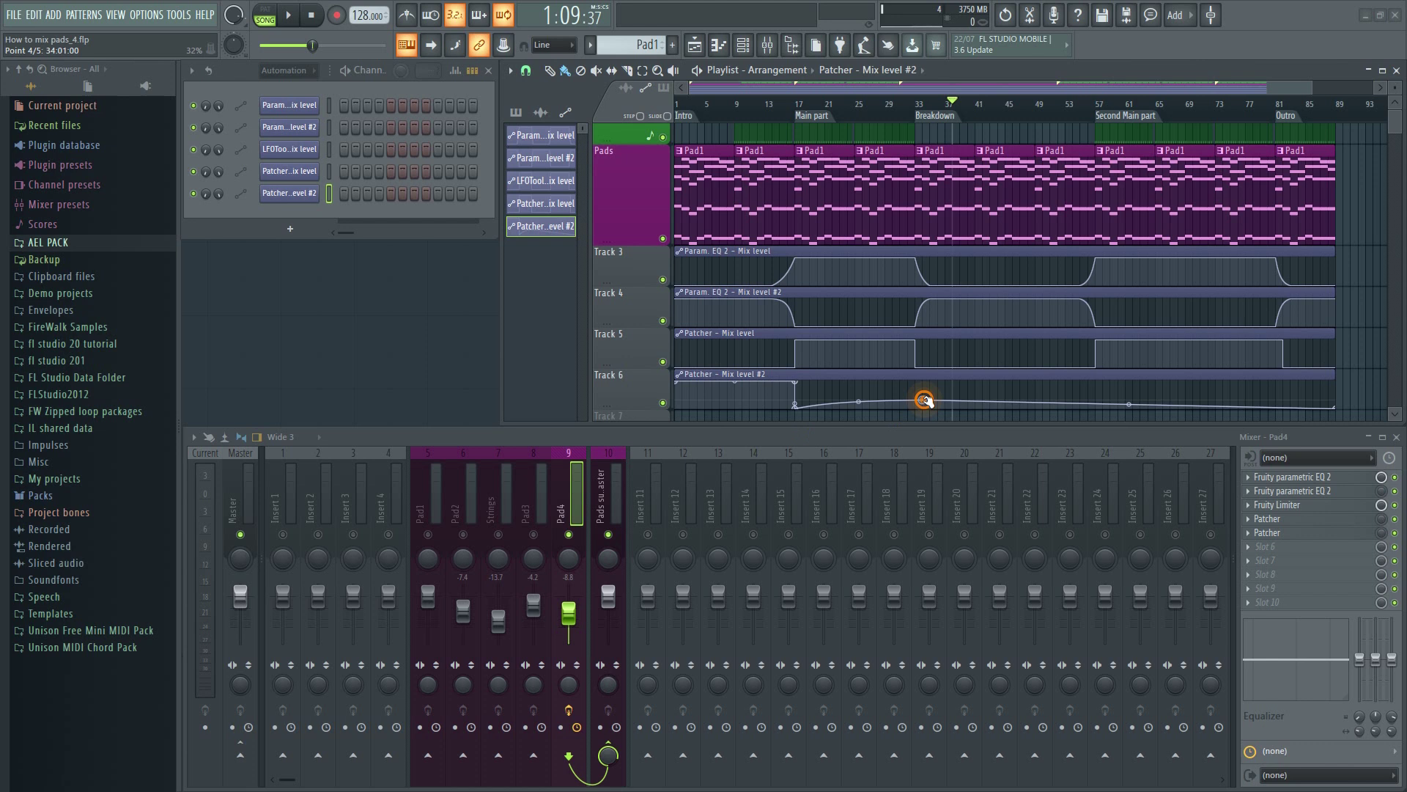
mouse_move(922, 400)
mouse_down()
mouse_move(919, 426)
mouse_move(923, 381)
mouse_up()
drag(1071, 397, 1122, 431)
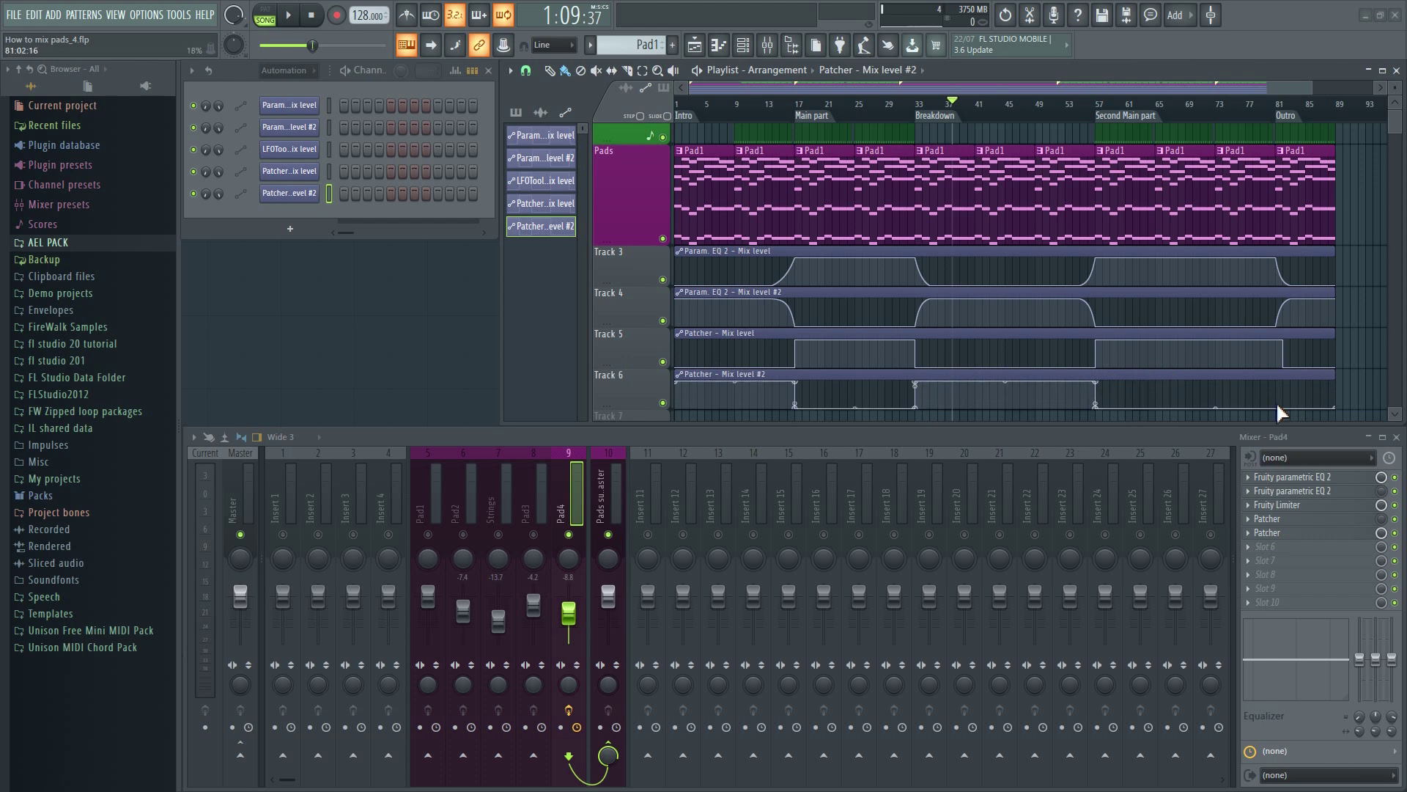
drag(1280, 407, 1279, 367)
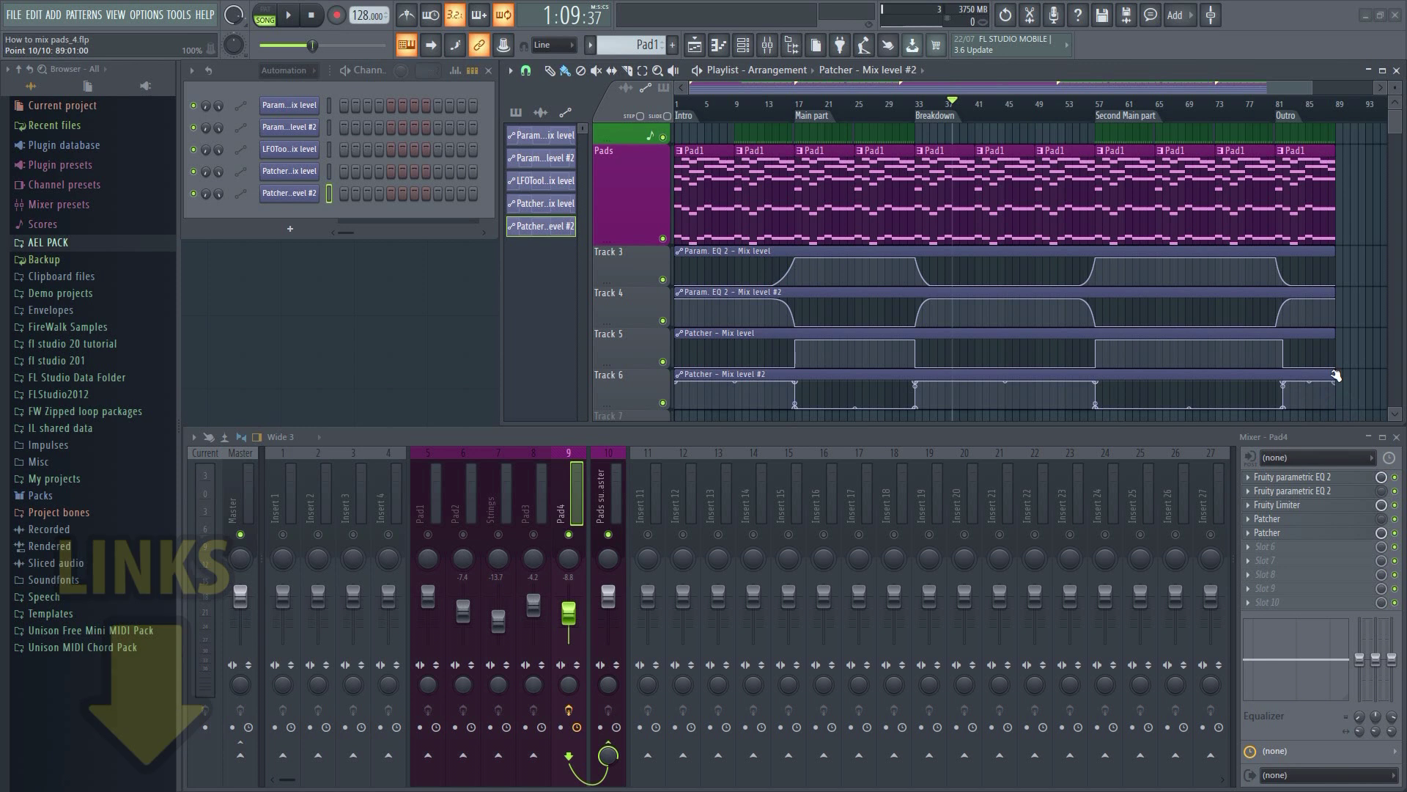
Play the song from just before the Main part and from just before the Breakdown to check the reverb transitions.
click(759, 109)
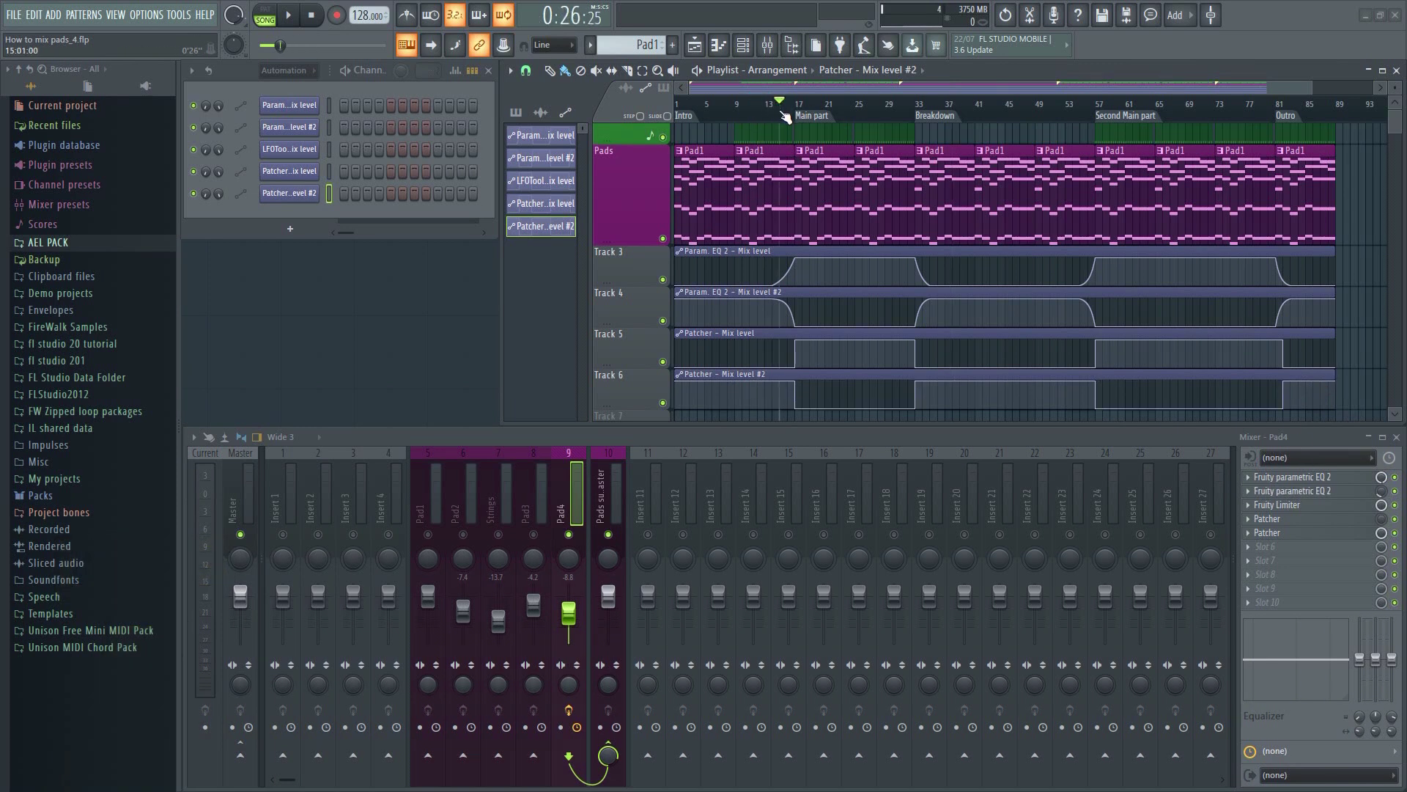
key(space)
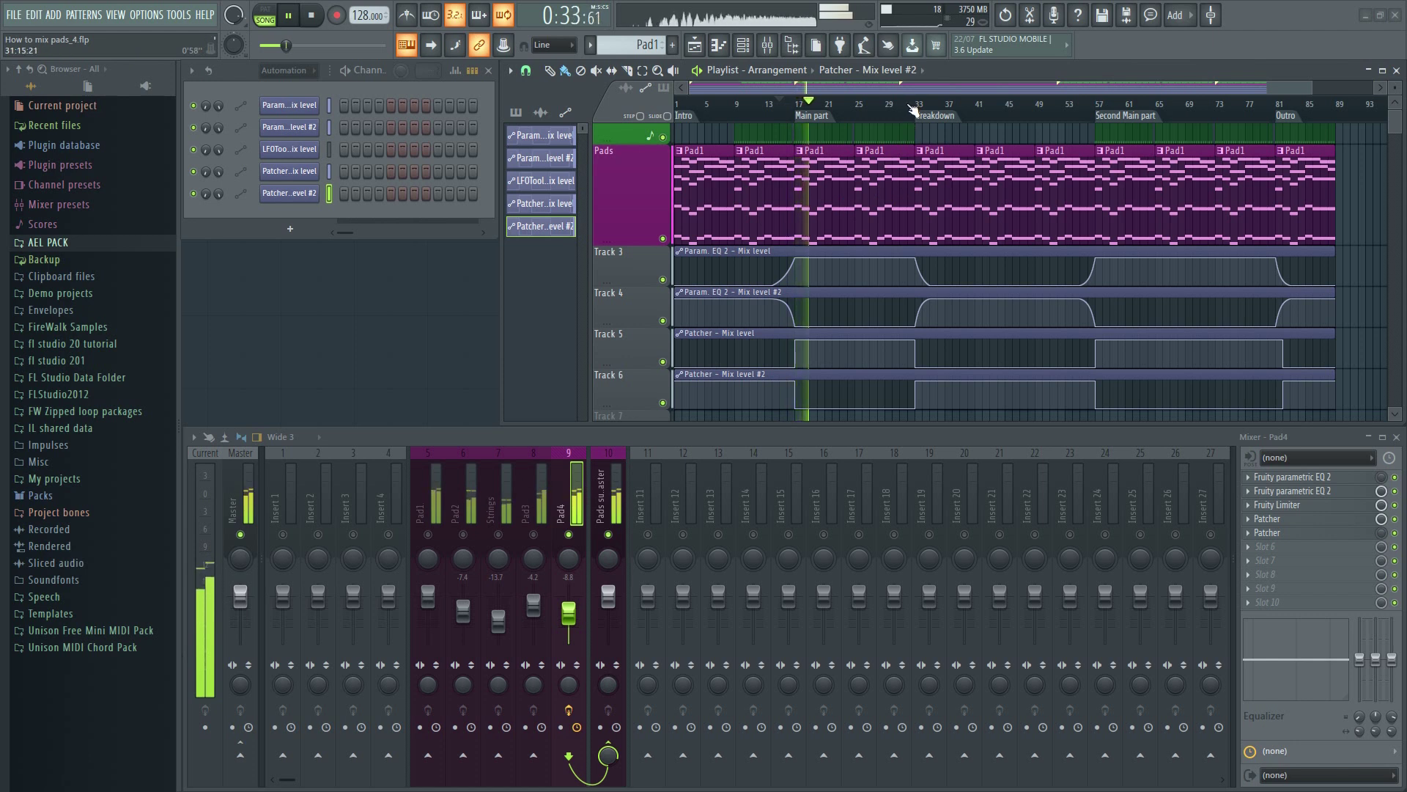
click(910, 106)
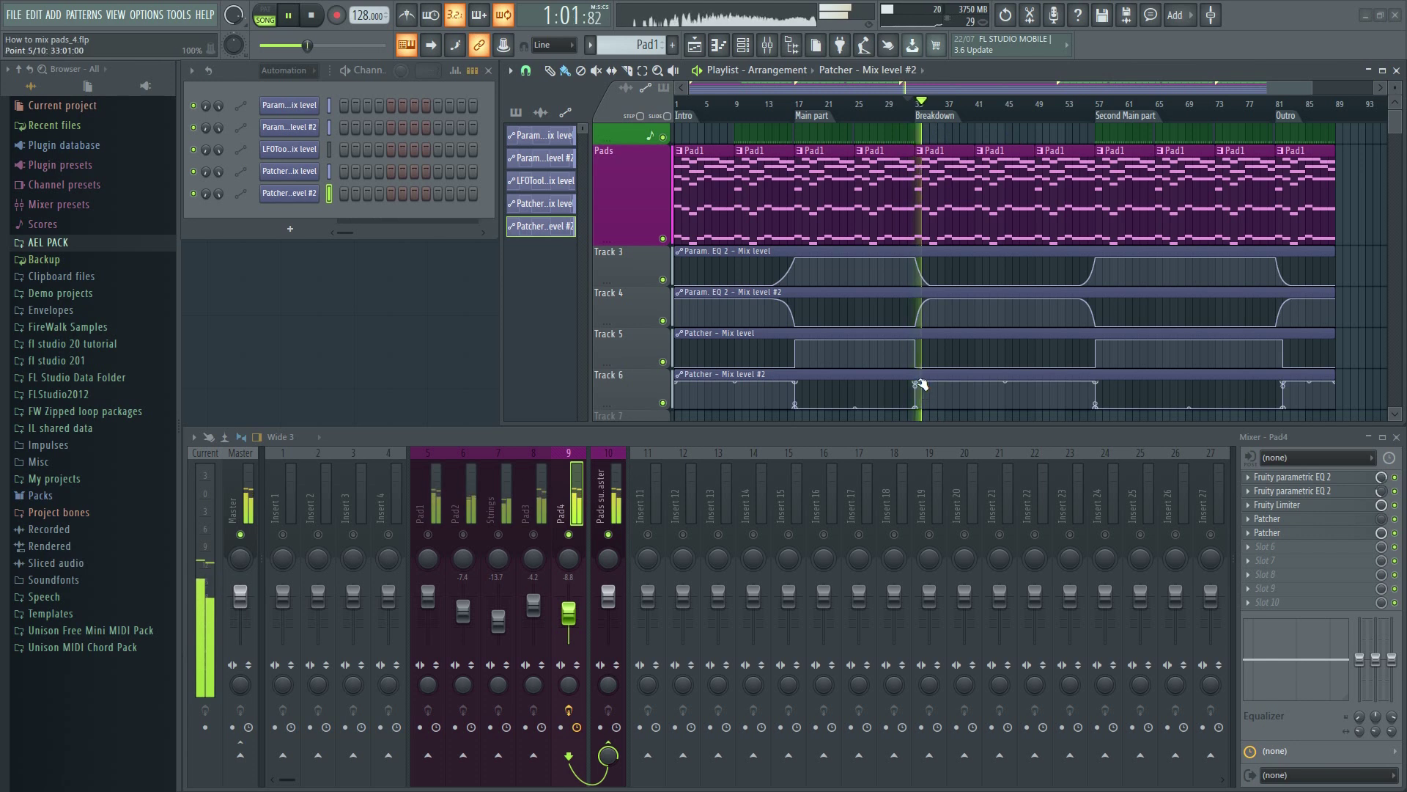
Curve the level changes at the Breakdown in both Patcher mix level clips and play back the transition.
scroll(902, 396, up, 4)
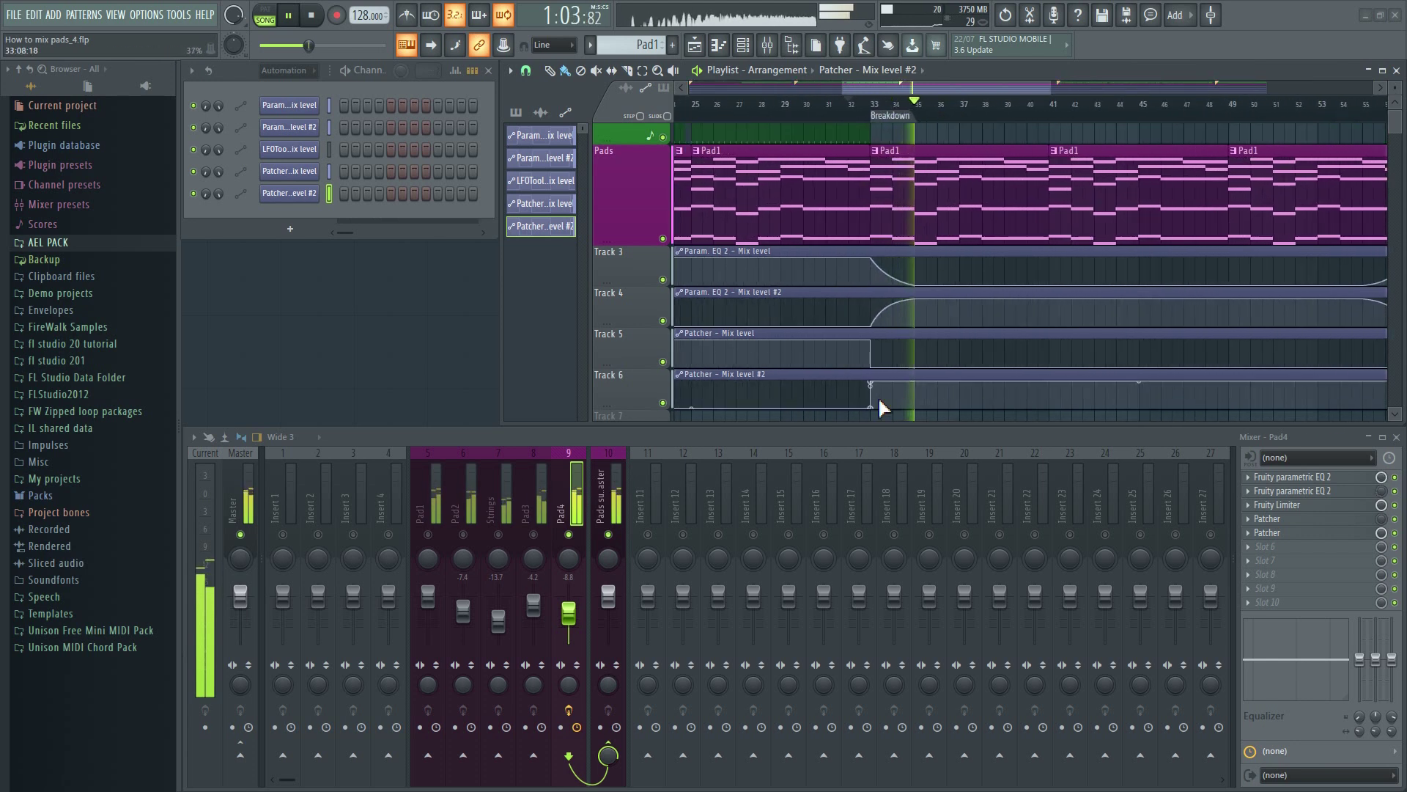
key(space)
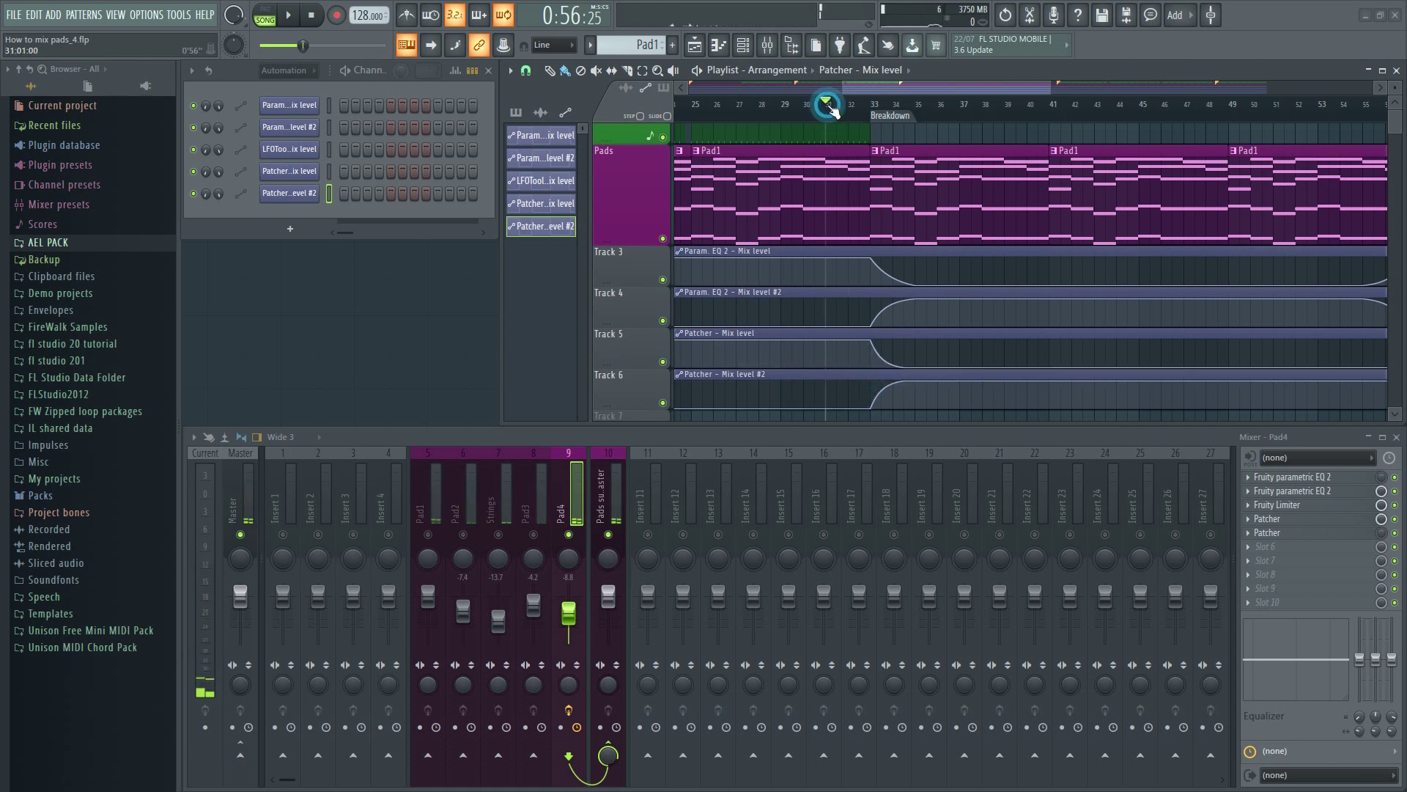
key(space)
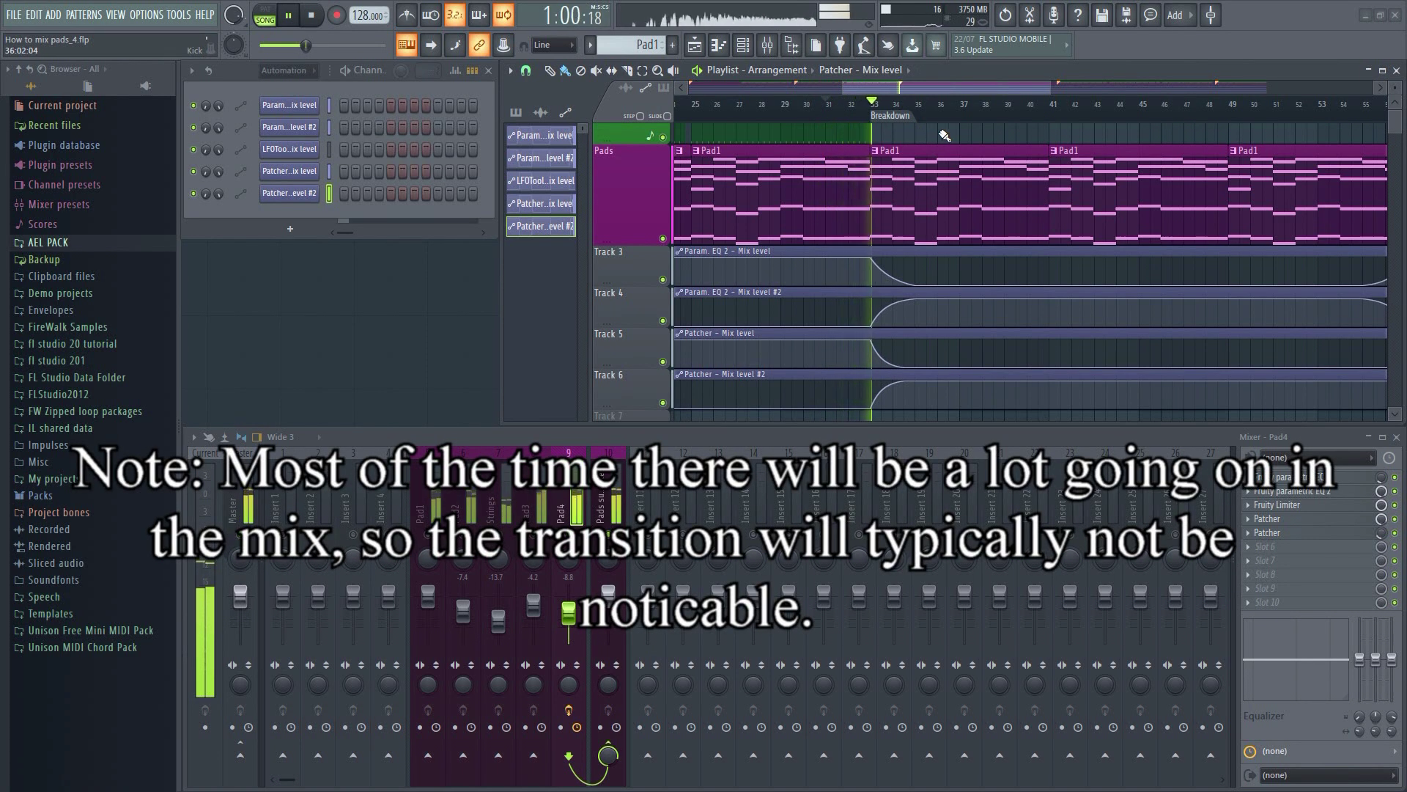
scroll(943, 116, down, 5)
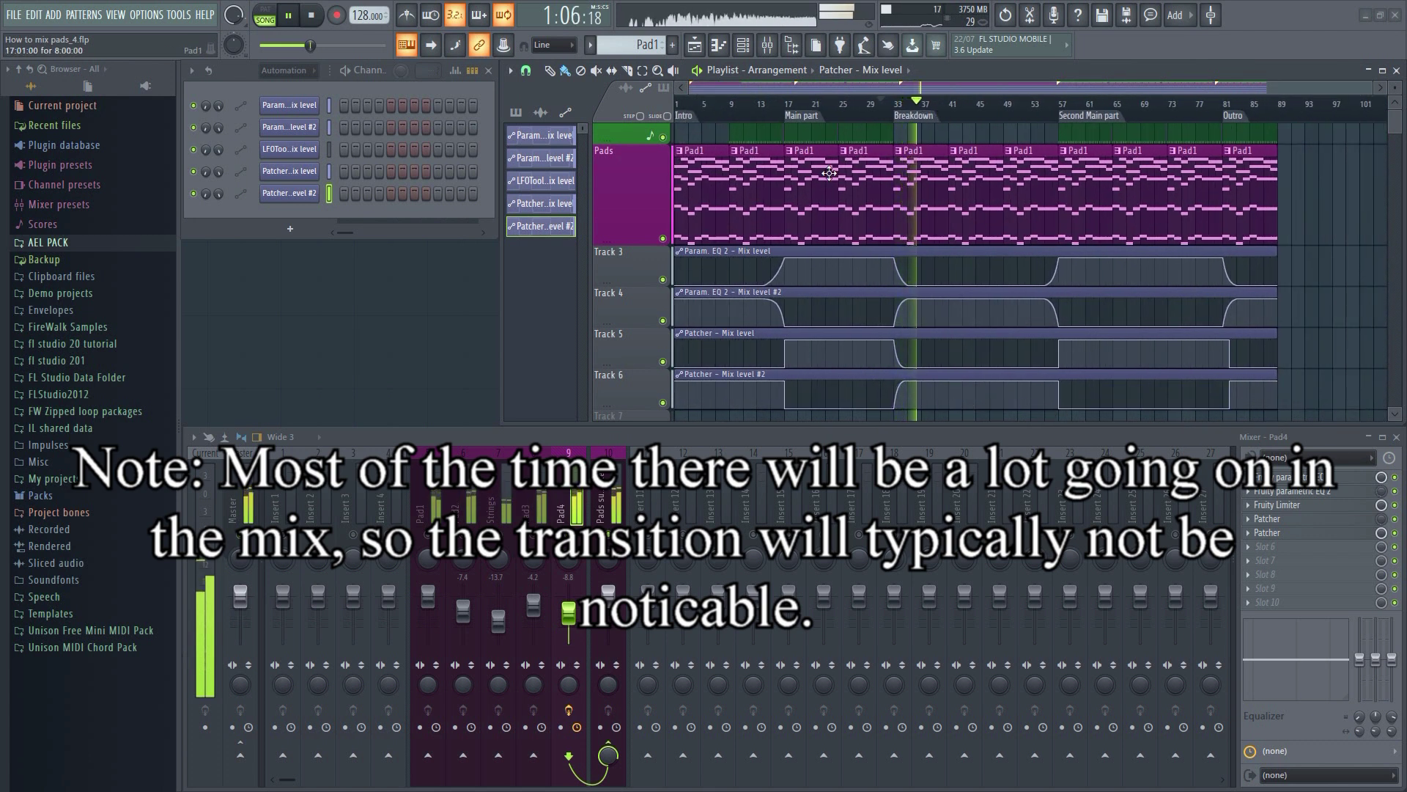
key(space)
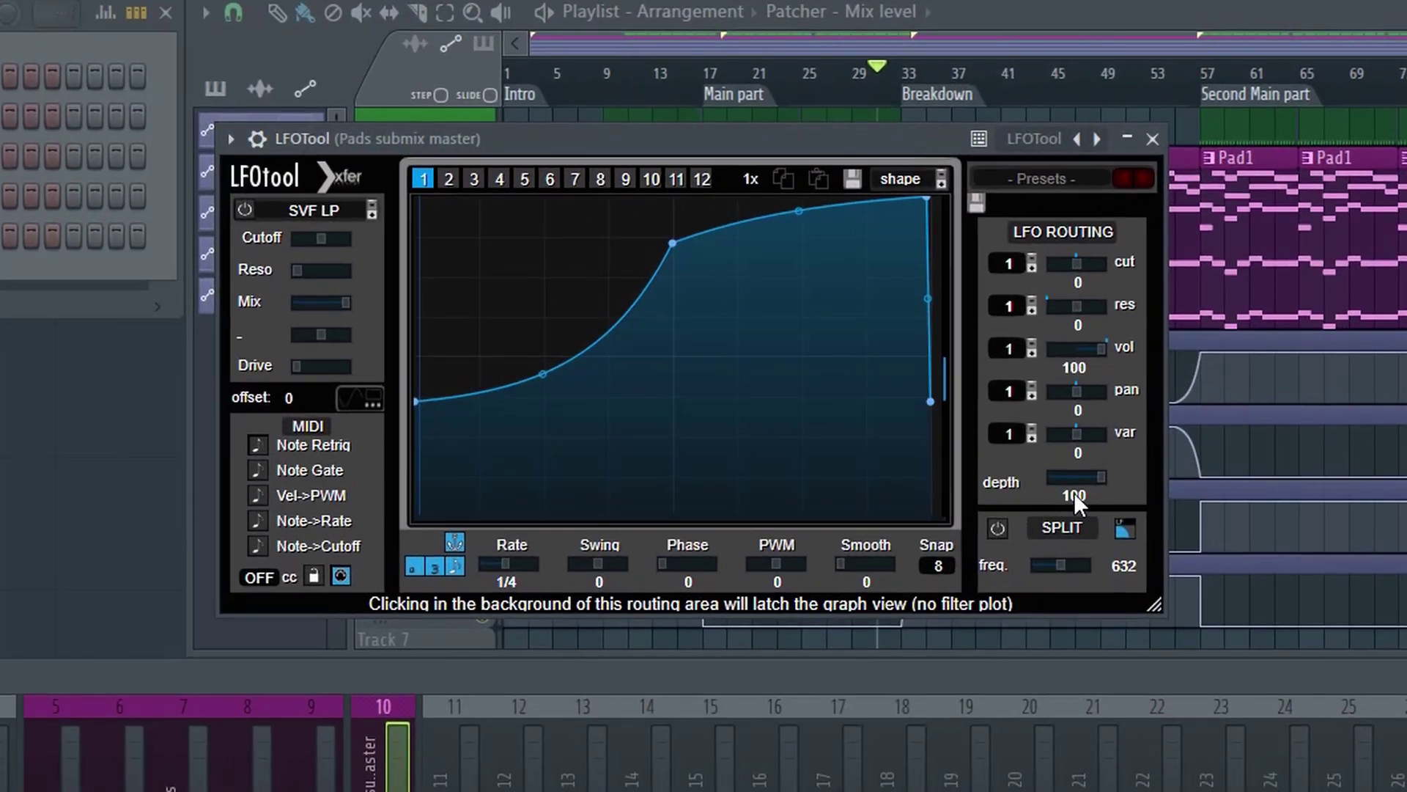
Enable frequency splitting in LFOTool on the pads submix master, set the split frequency to 463, and readjust it during playback.
click(999, 528)
drag(1071, 565, 1059, 564)
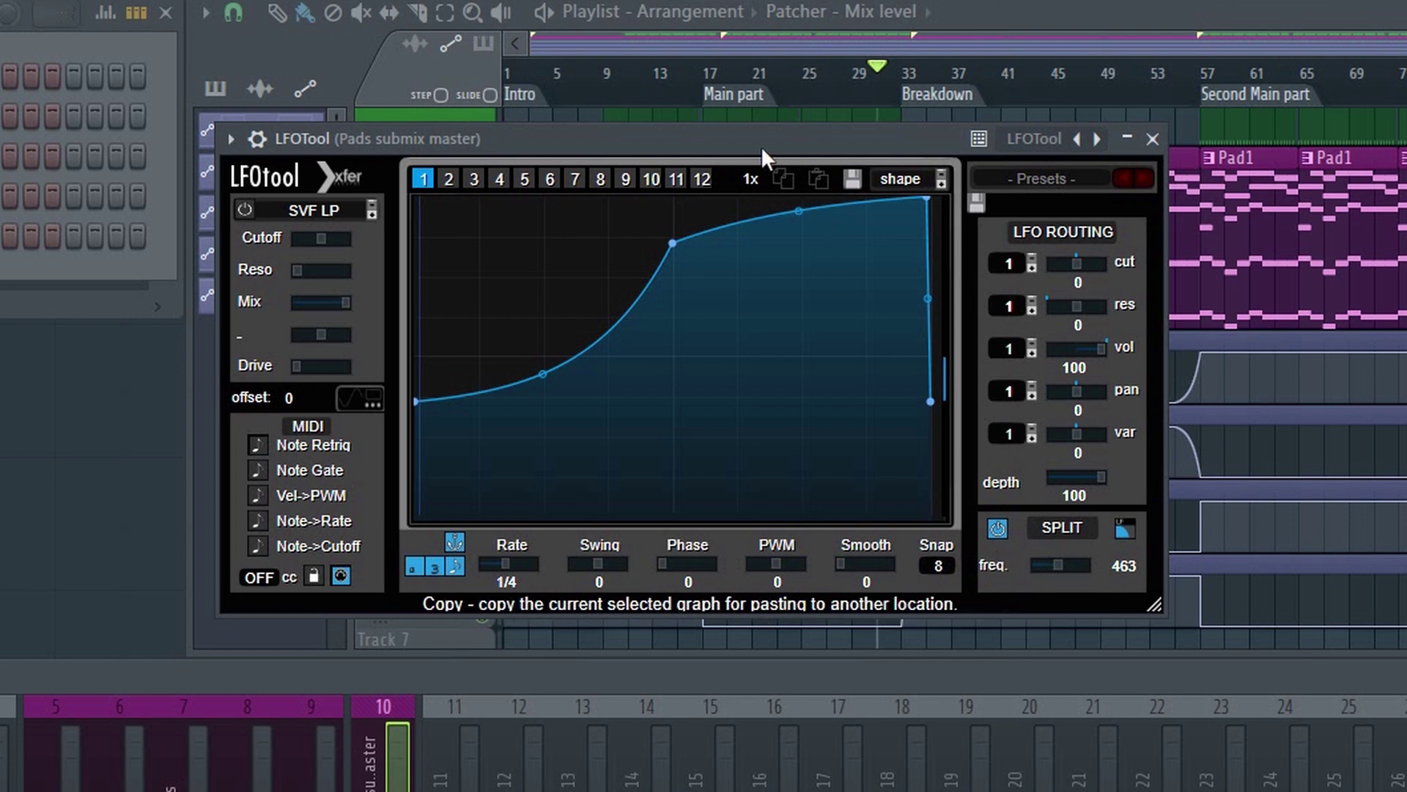
key(space)
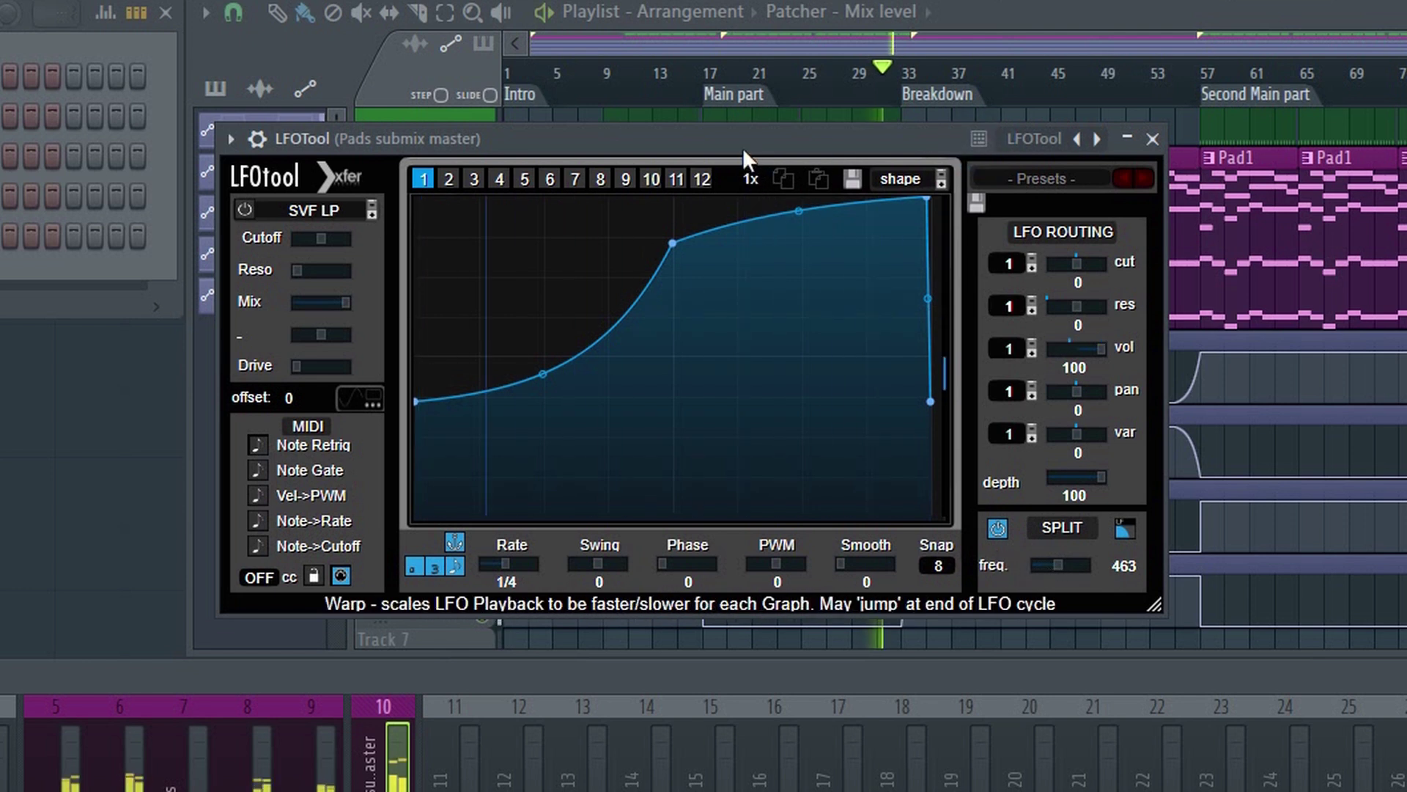
mouse_move(1058, 565)
mouse_down()
mouse_move(1026, 566)
mouse_move(1076, 566)
mouse_up()
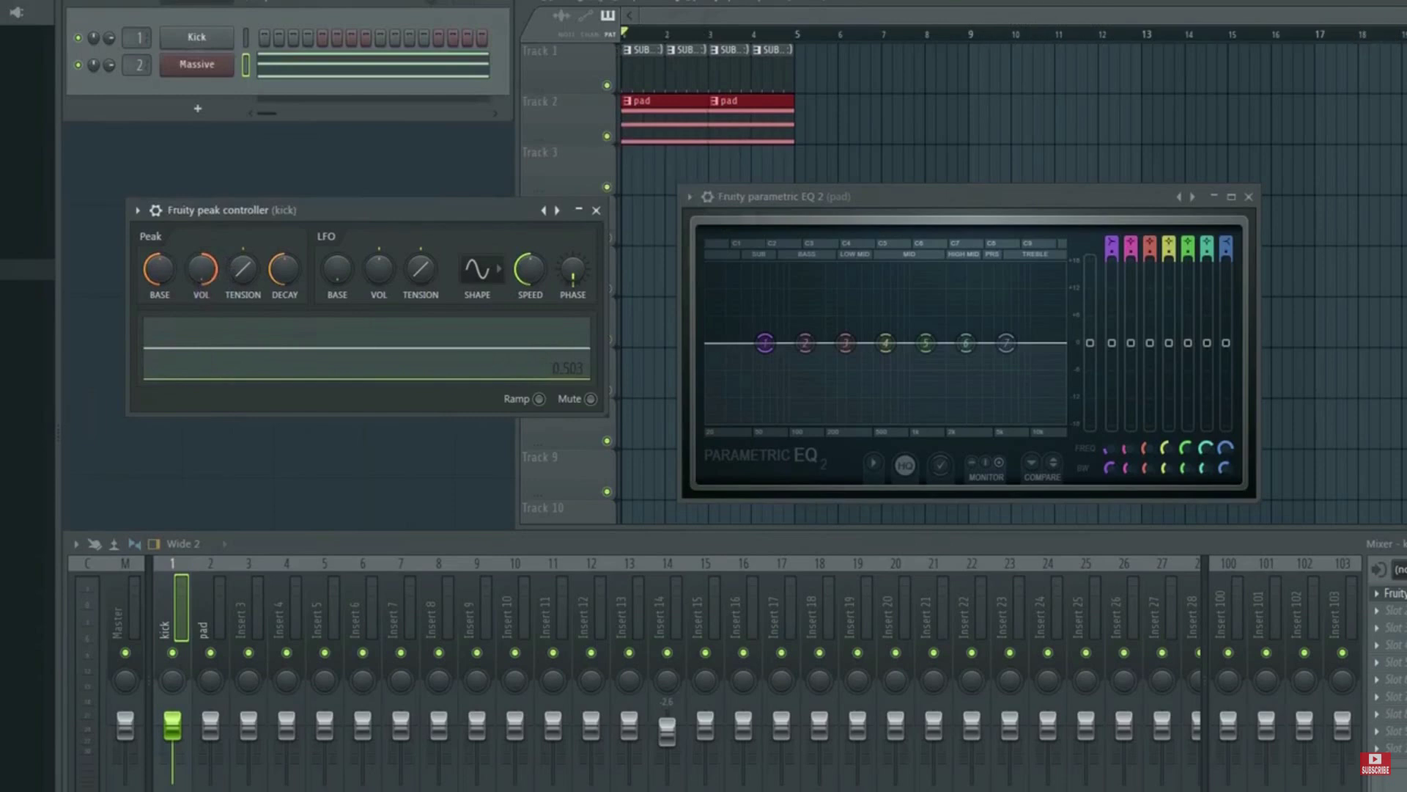
Watch the YouTube video on sidechaining only the low frequencies and open the Sidechaining Tutorials FL Studio 20 playlist.
key(space)
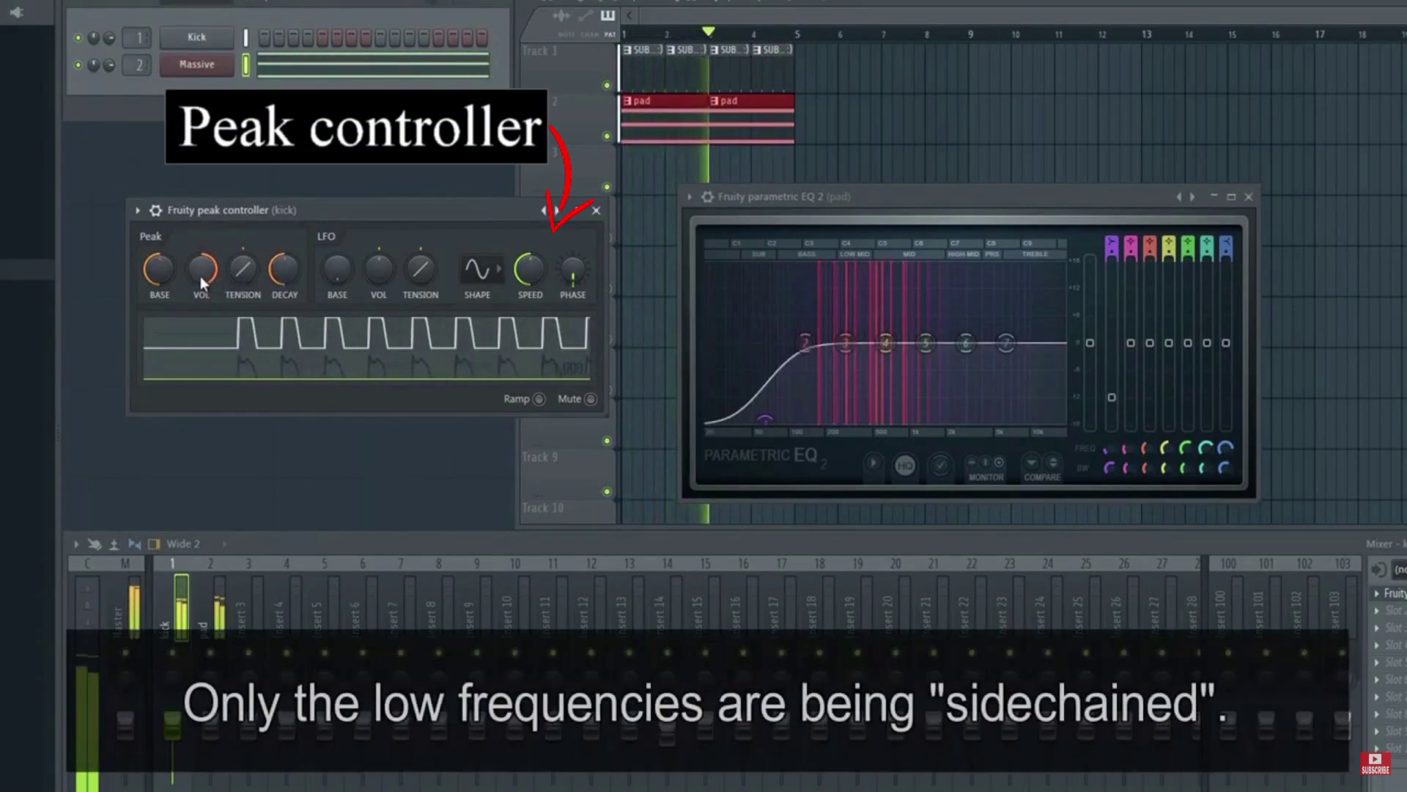
mouse_move(243, 466)
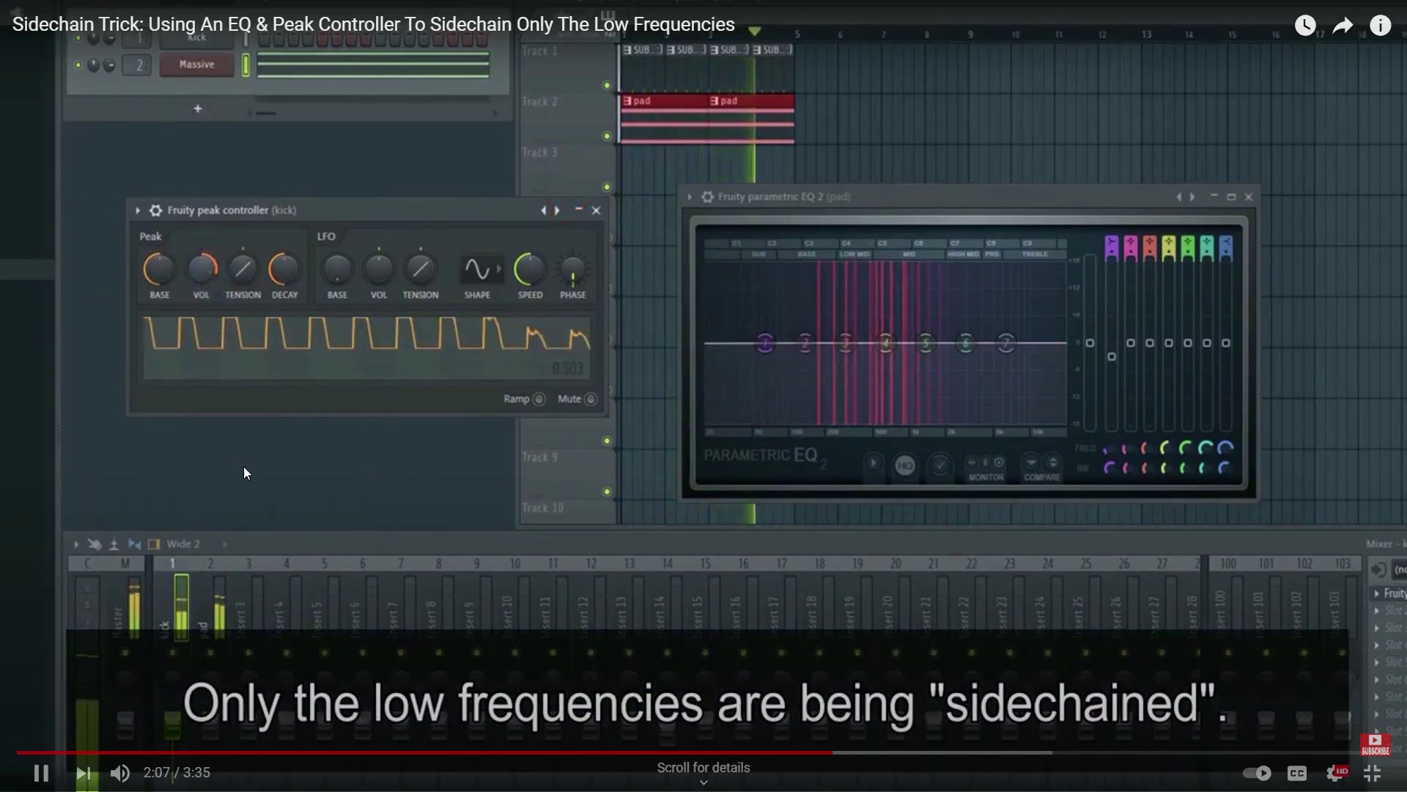
double_click(283, 457)
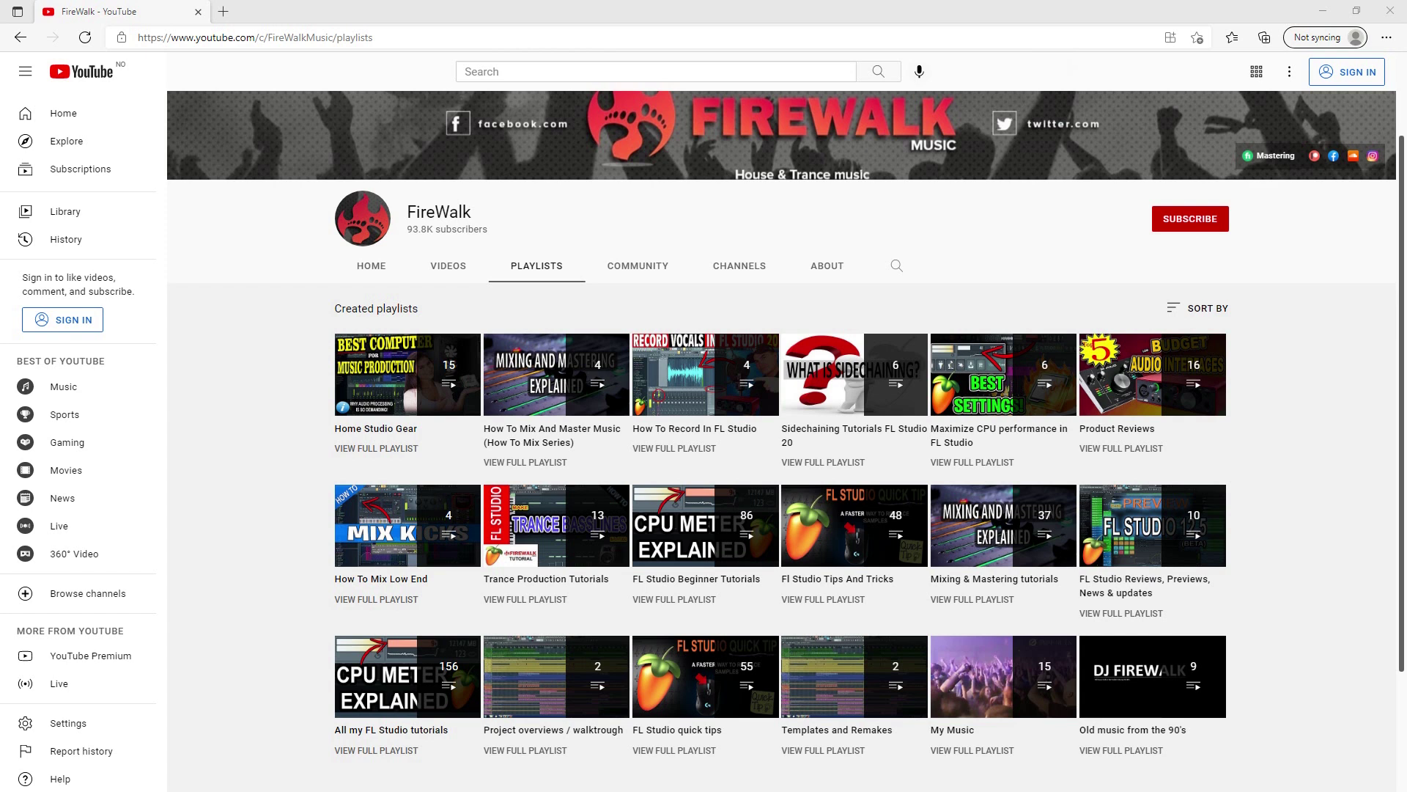
click(800, 430)
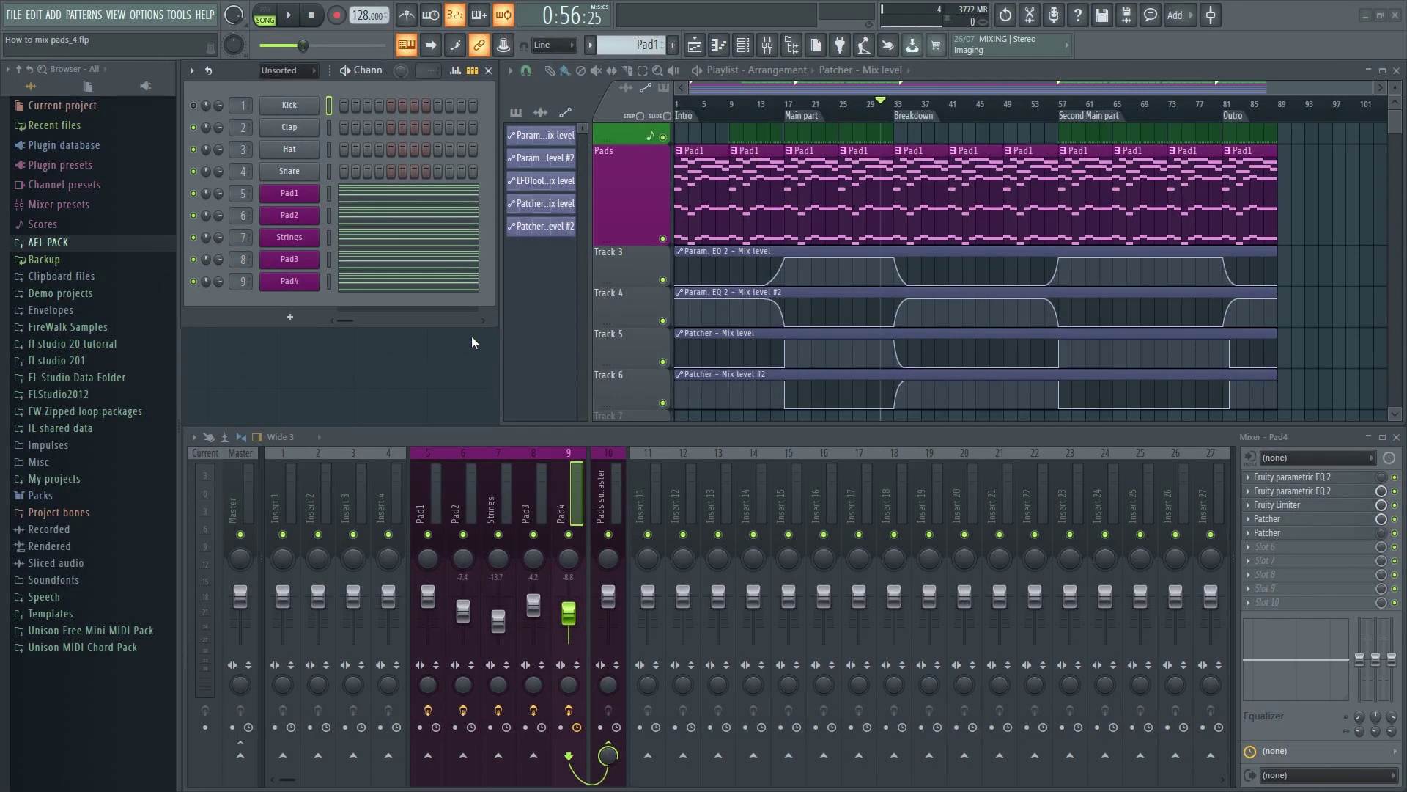
Rename the Pad1 pattern in the playlist as Pads.
click(680, 154)
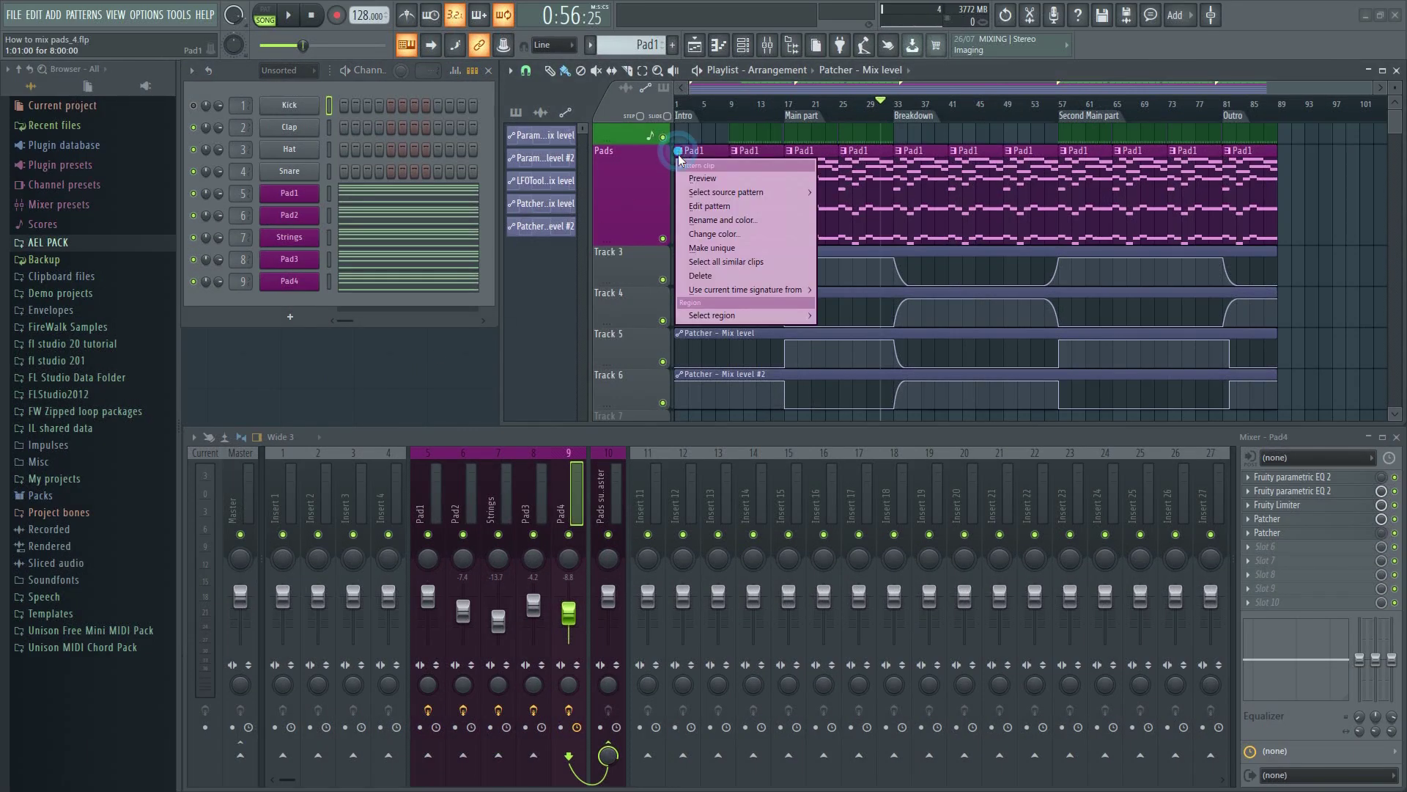
click(740, 220)
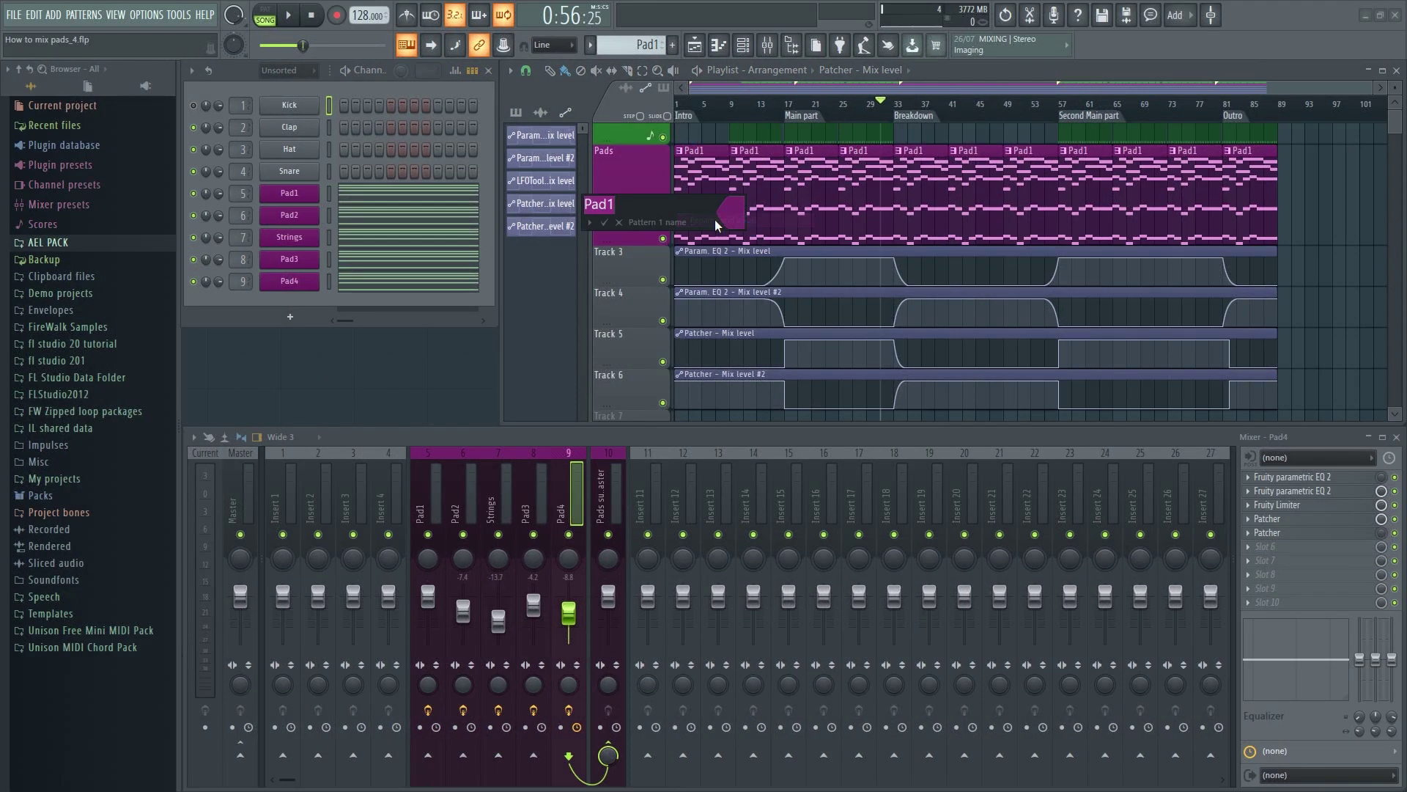
text(Pasd)
key(BackSpace)
key(BackSpace)
text(ds)
key(Return)
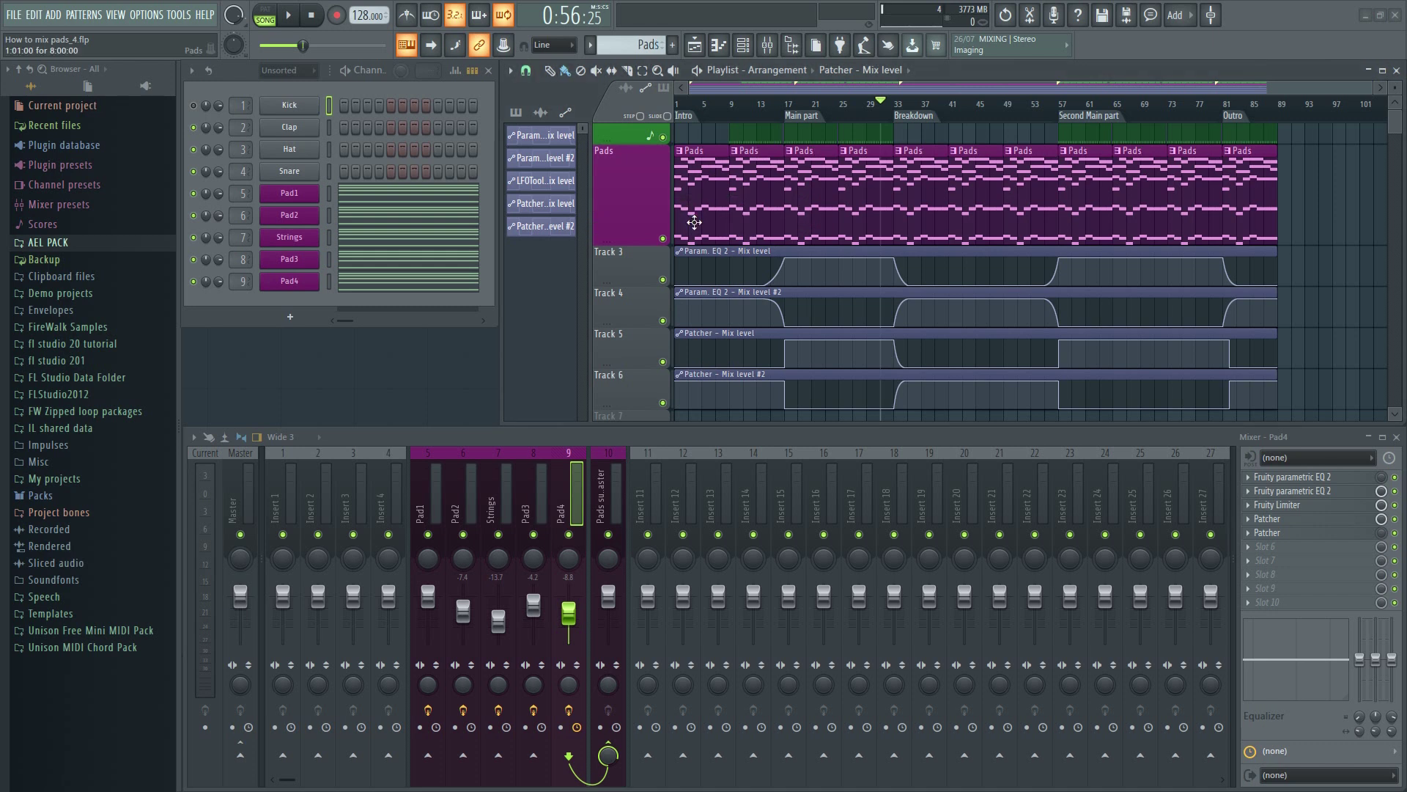
scroll(758, 236, up, 1)
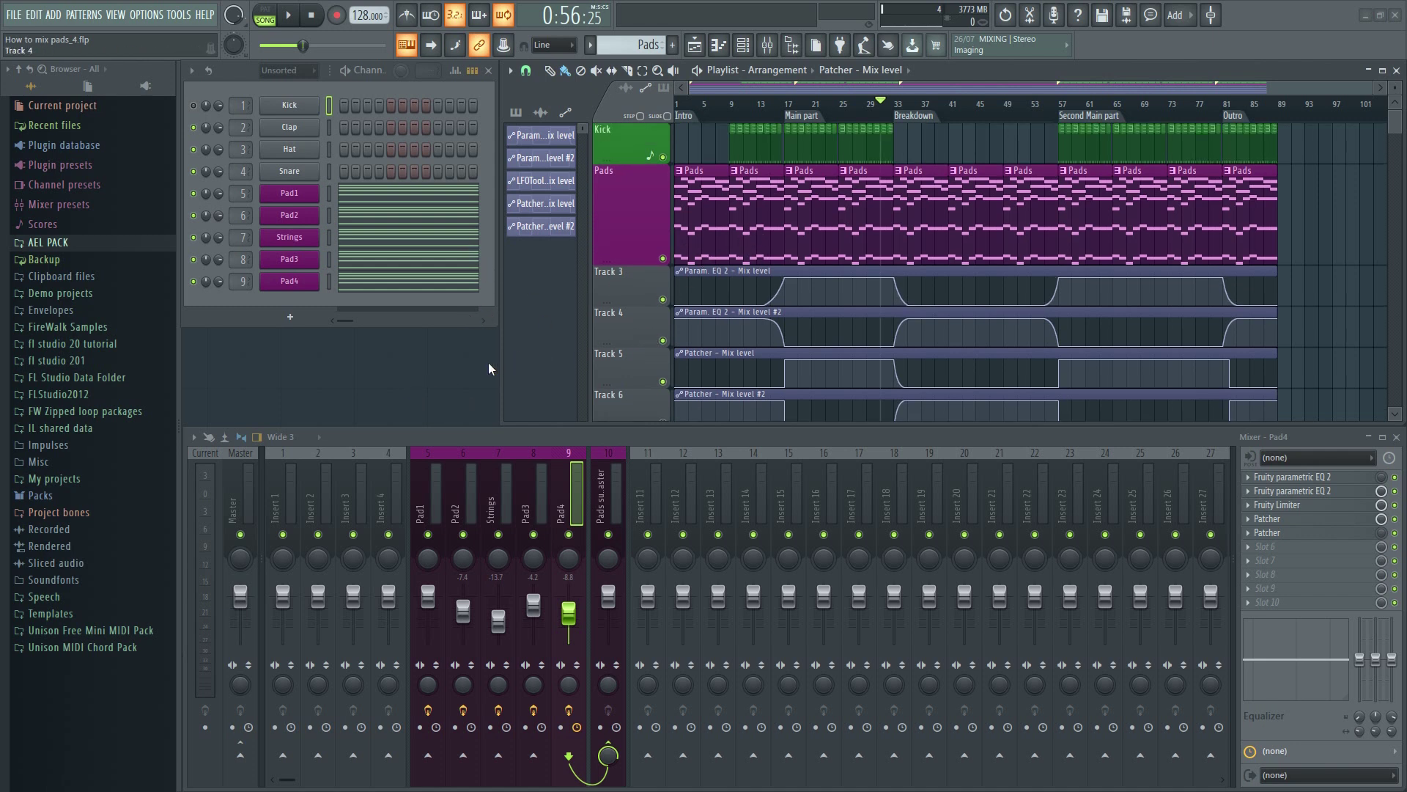
scroll(640, 353, down, 2)
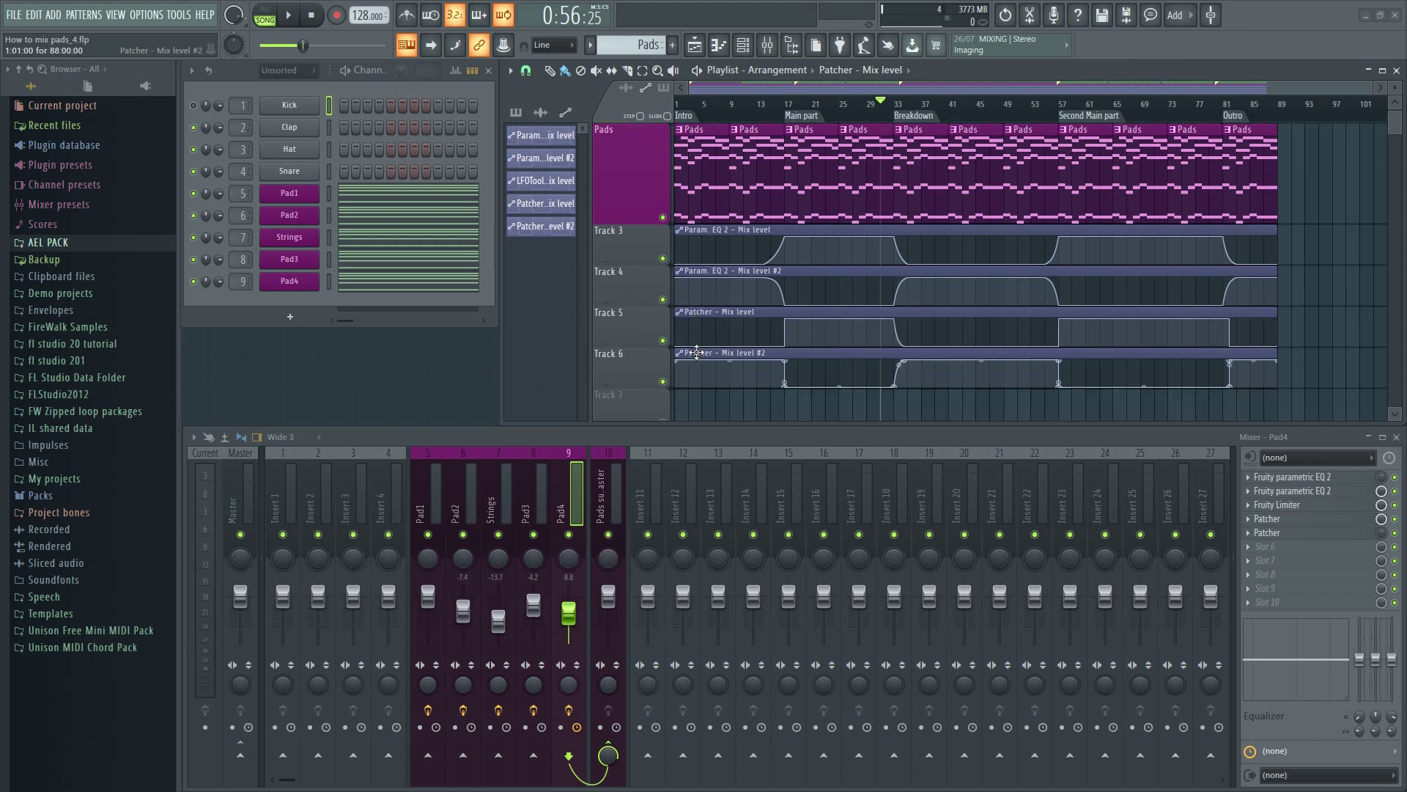
Add Fruity Parametric EQ 2 to the Pad1 mixer track and set band 1 as a high pass at 49 Hz.
scroll(608, 360, up, 1)
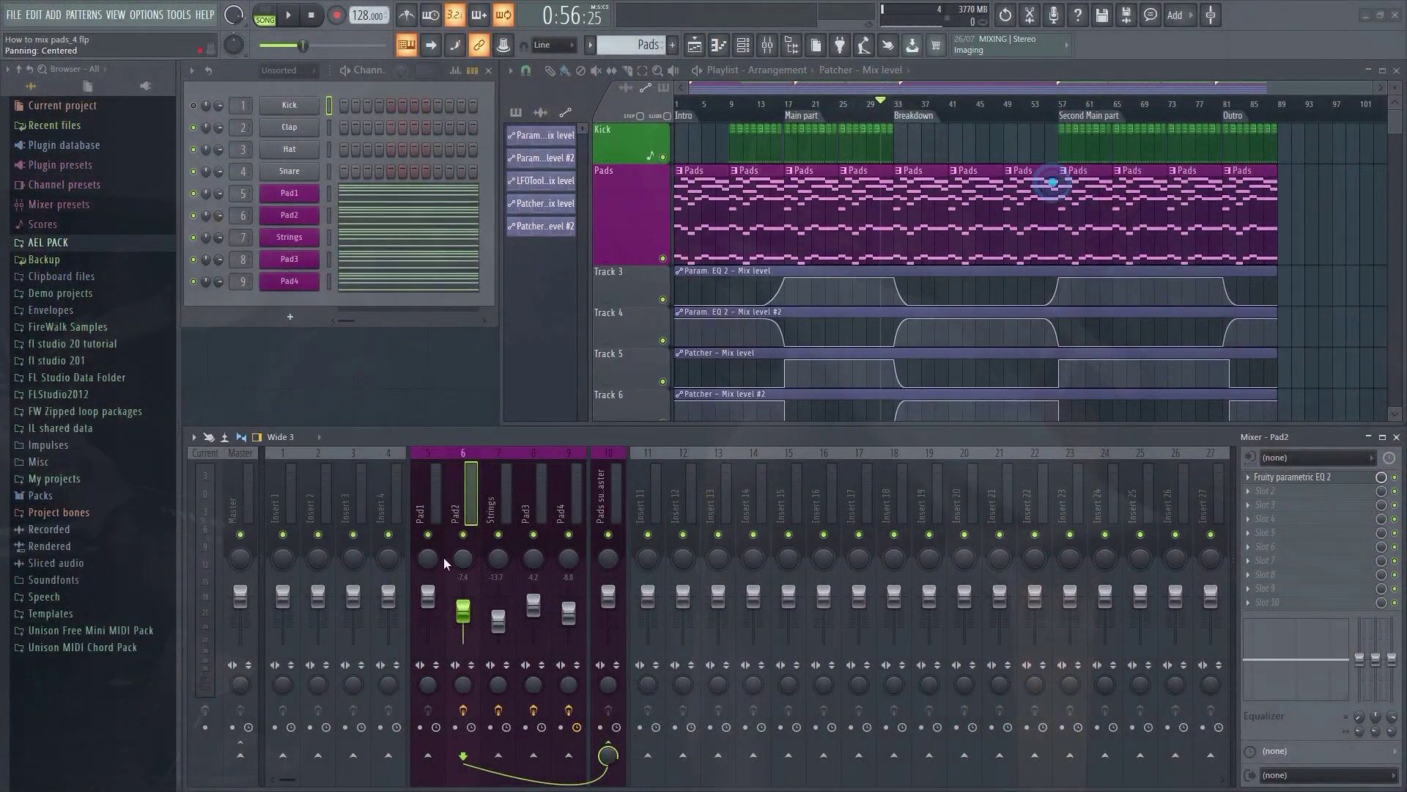
click(433, 492)
click(1276, 475)
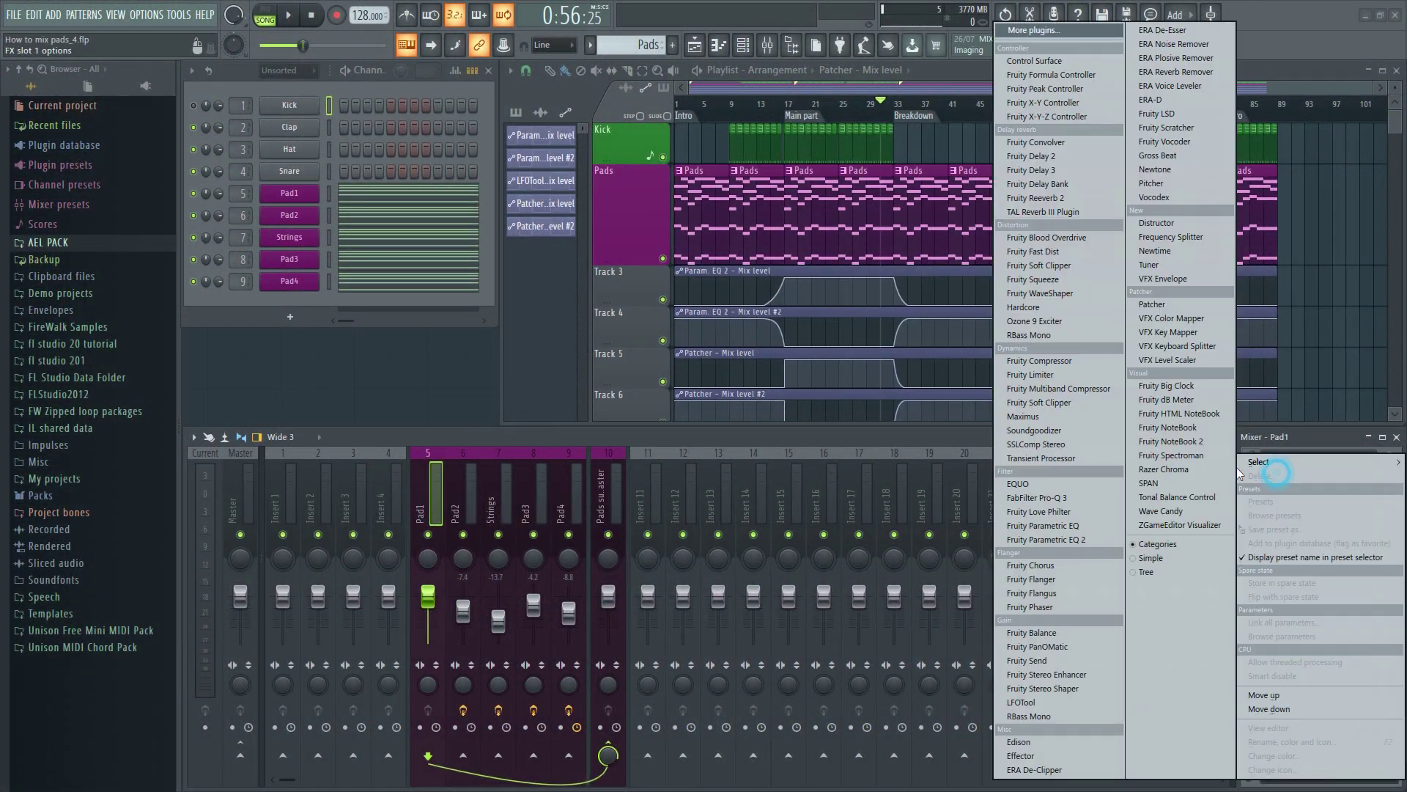
click(1041, 539)
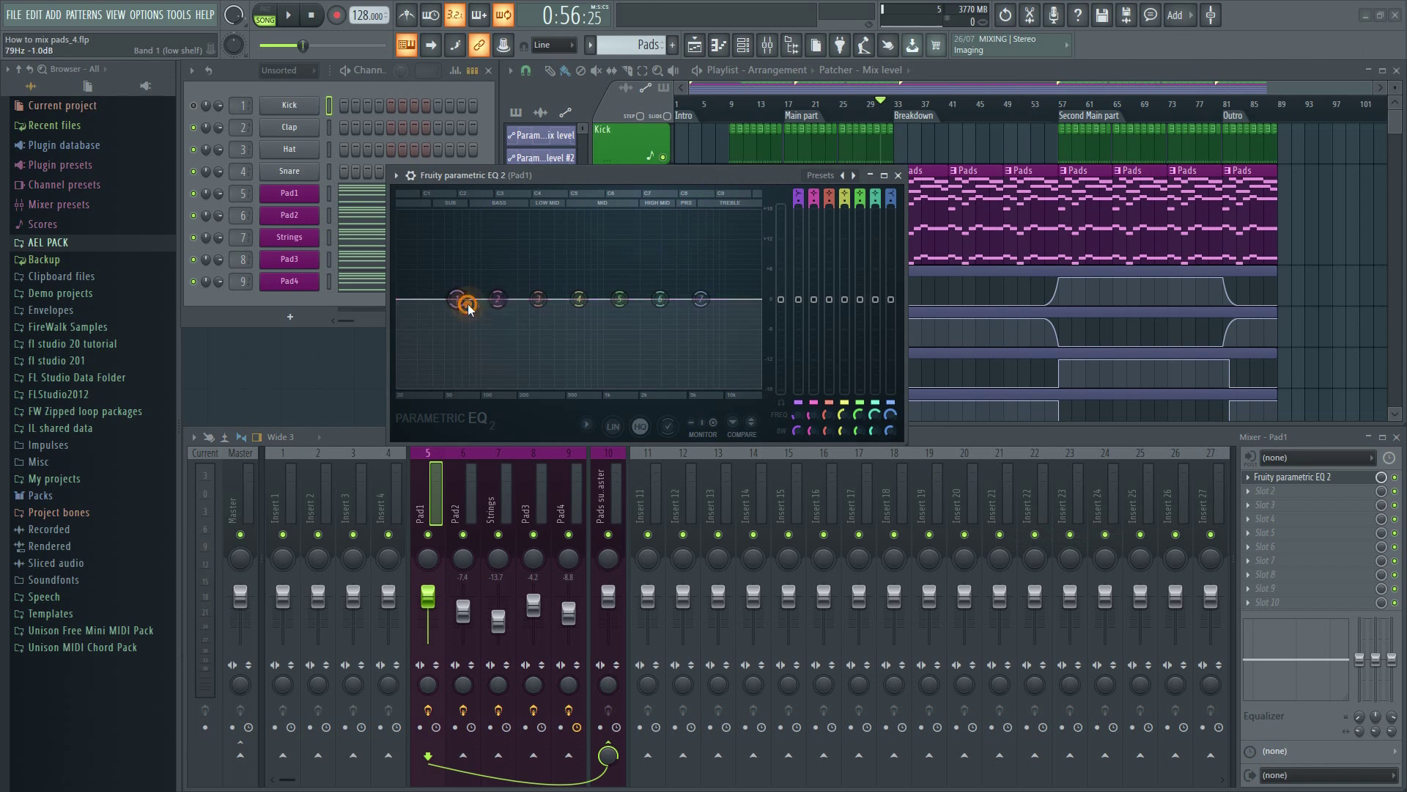
right_click(458, 299)
mouse_move(480, 338)
click(544, 379)
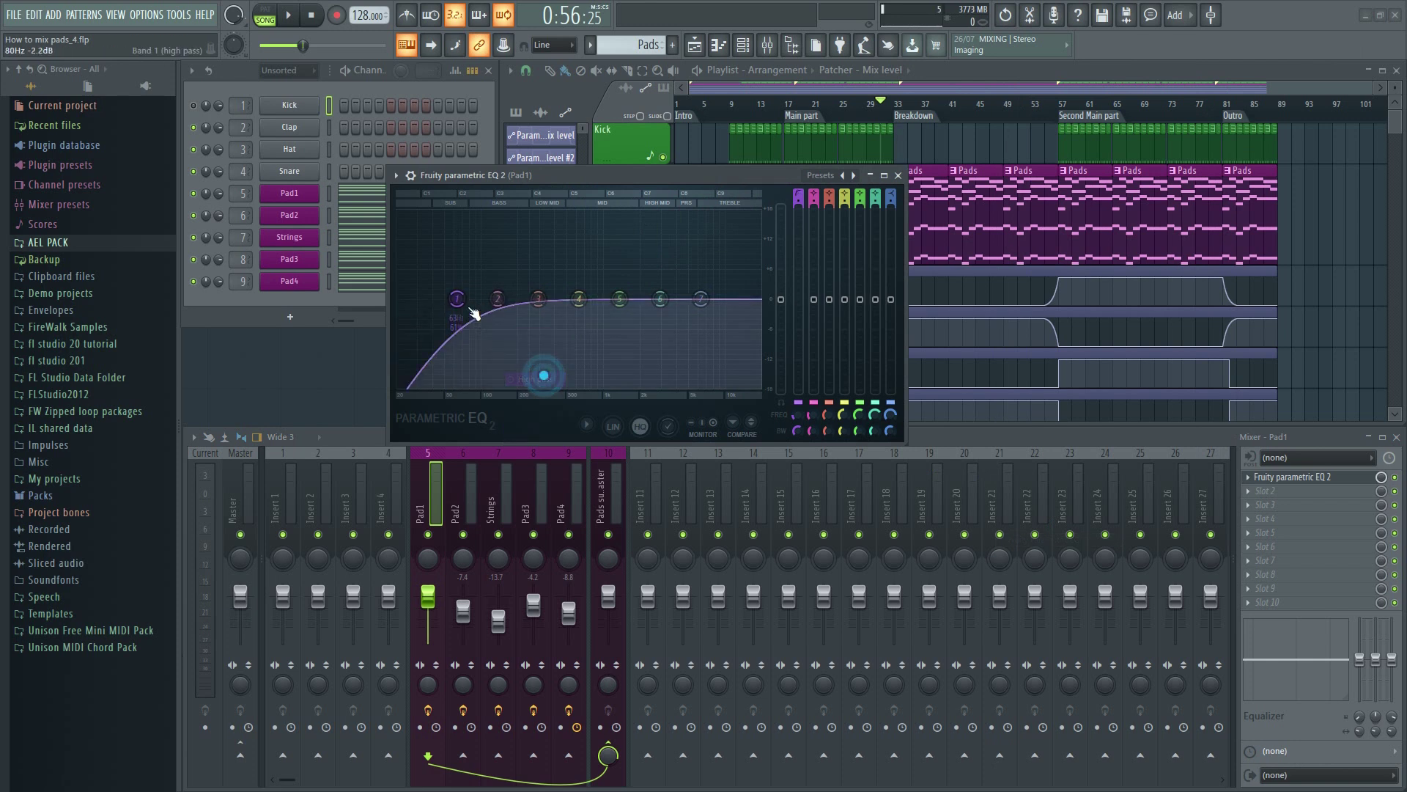
drag(461, 297, 444, 299)
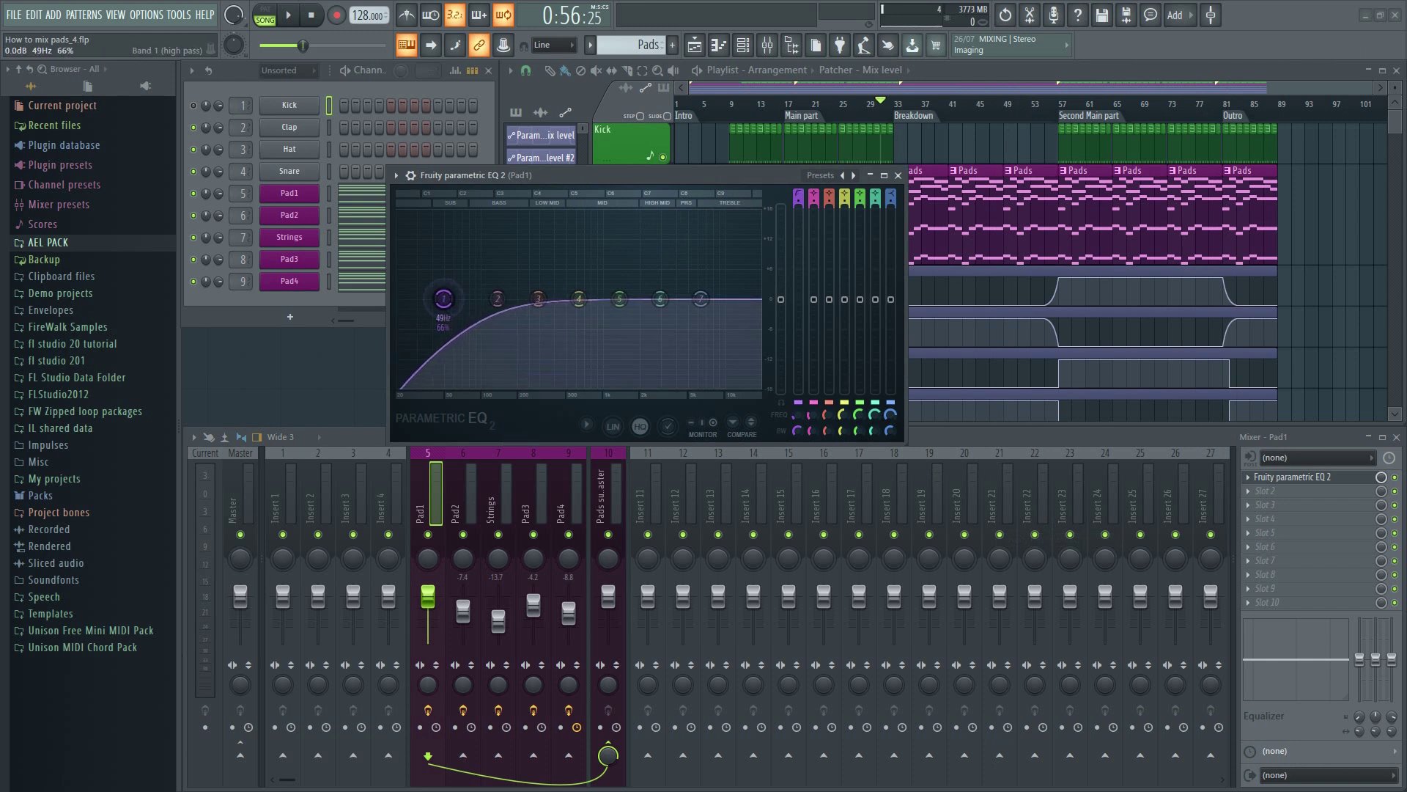
click(898, 175)
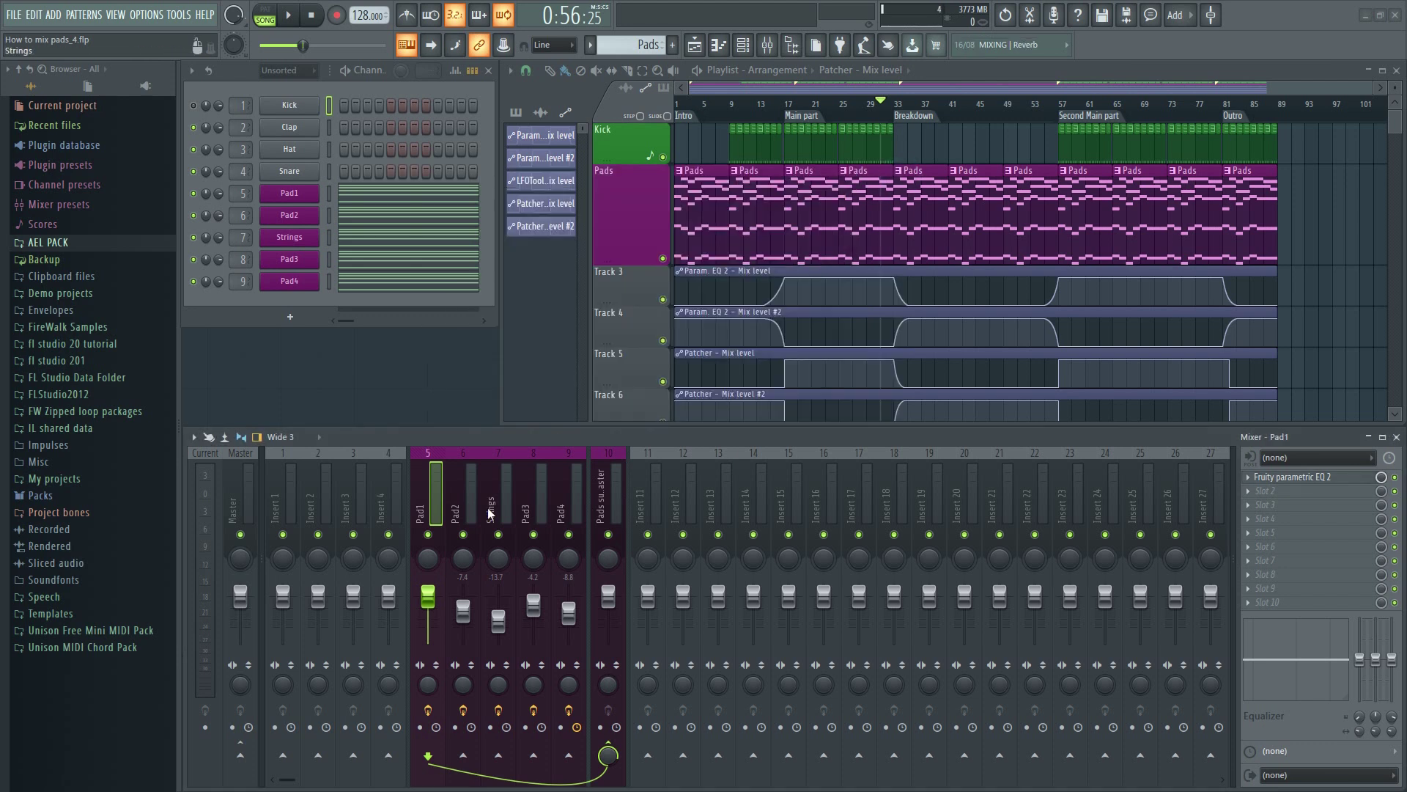
Solo Pad4 in the mixer and set its stereo separation to 41% separated while comparing the width in playback.
click(464, 498)
click(496, 497)
click(533, 500)
click(574, 504)
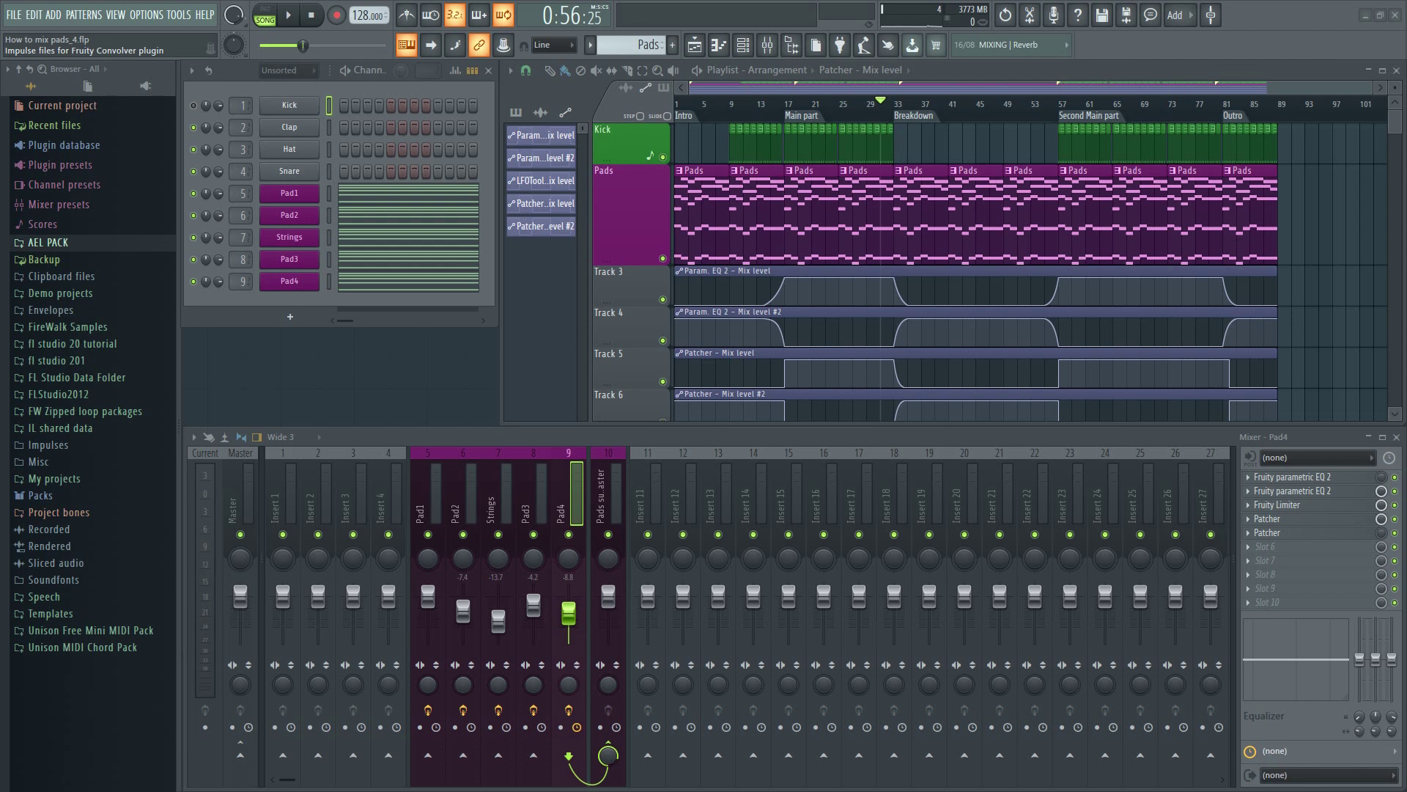
right_click(569, 535)
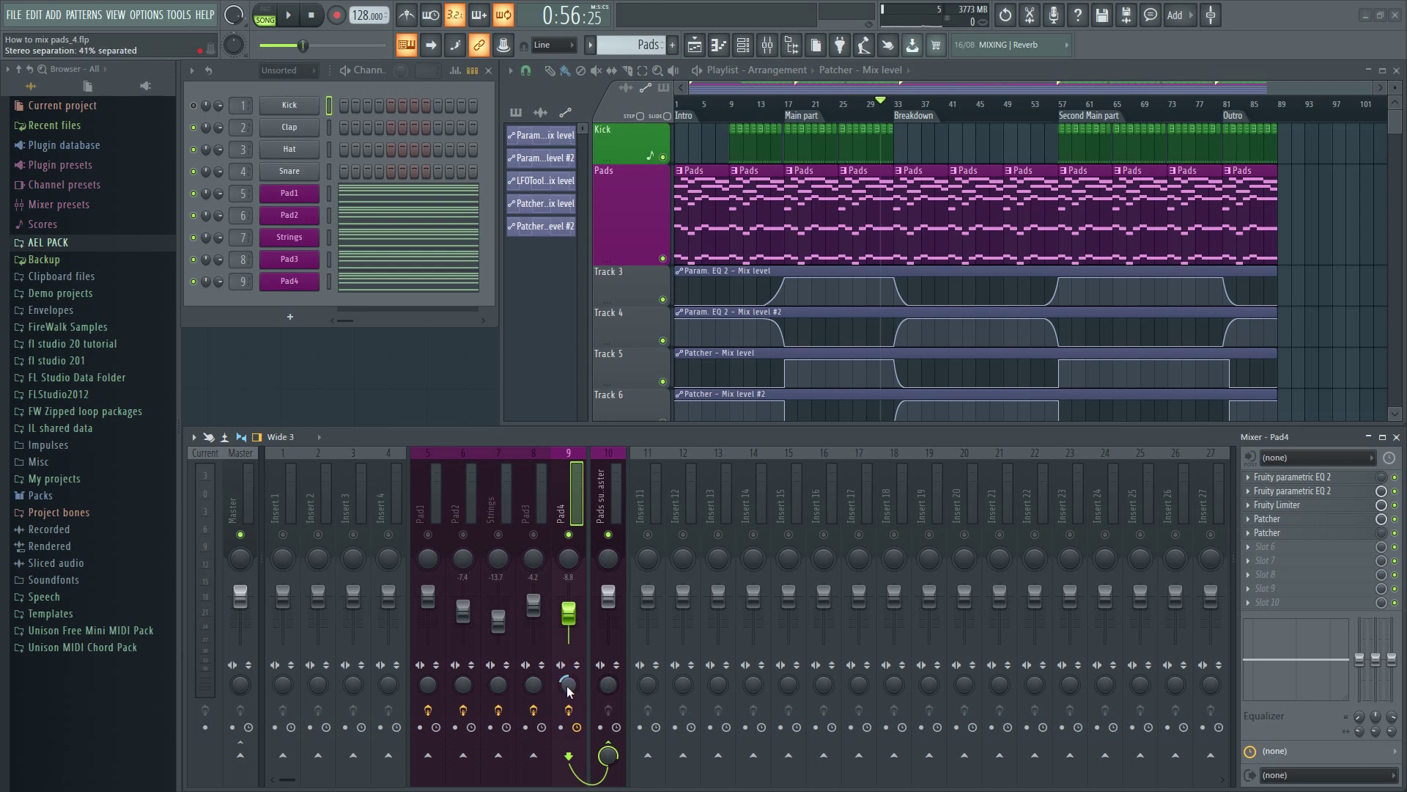
key(space)
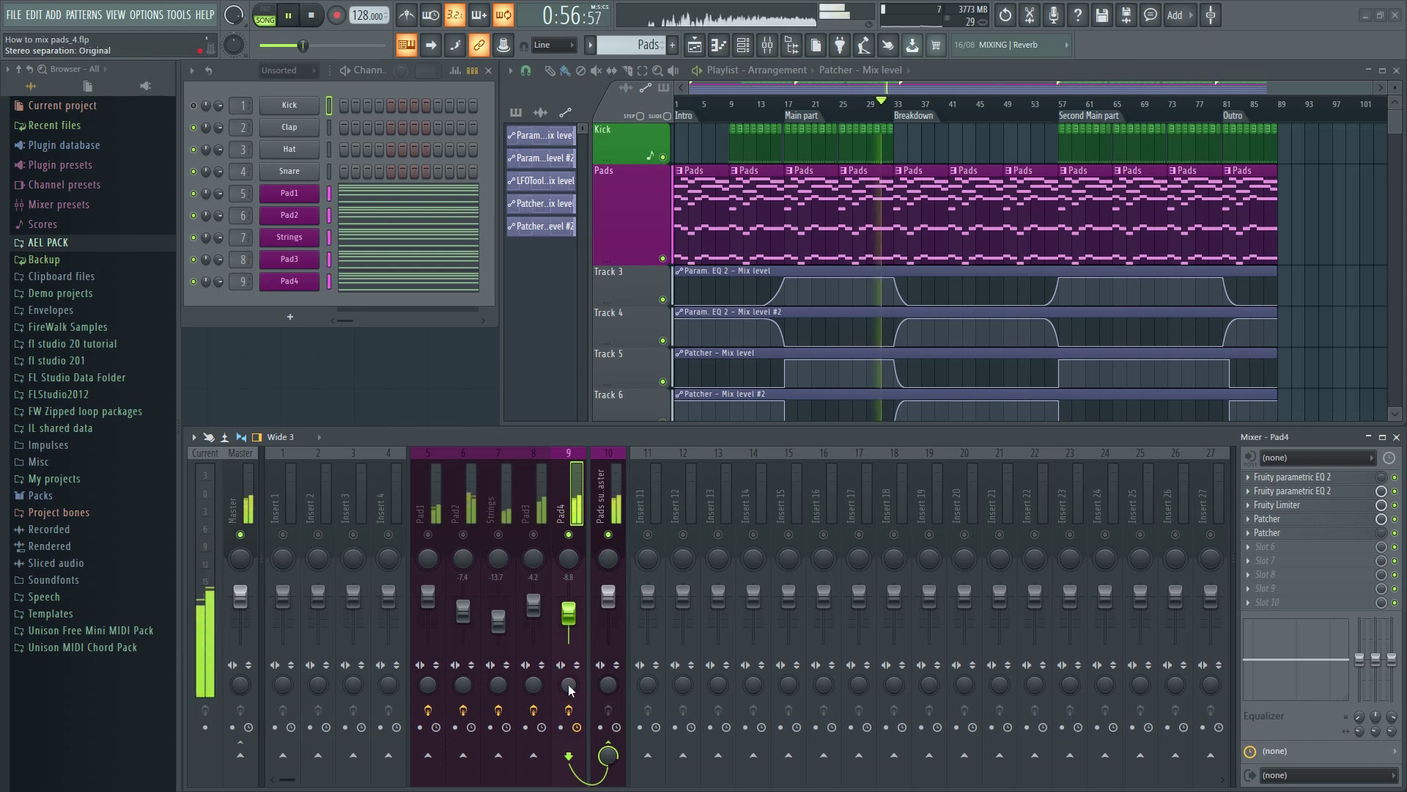
drag(569, 689, 568, 660)
mouse_move(568, 684)
mouse_down()
mouse_move(568, 649)
mouse_move(568, 704)
mouse_up()
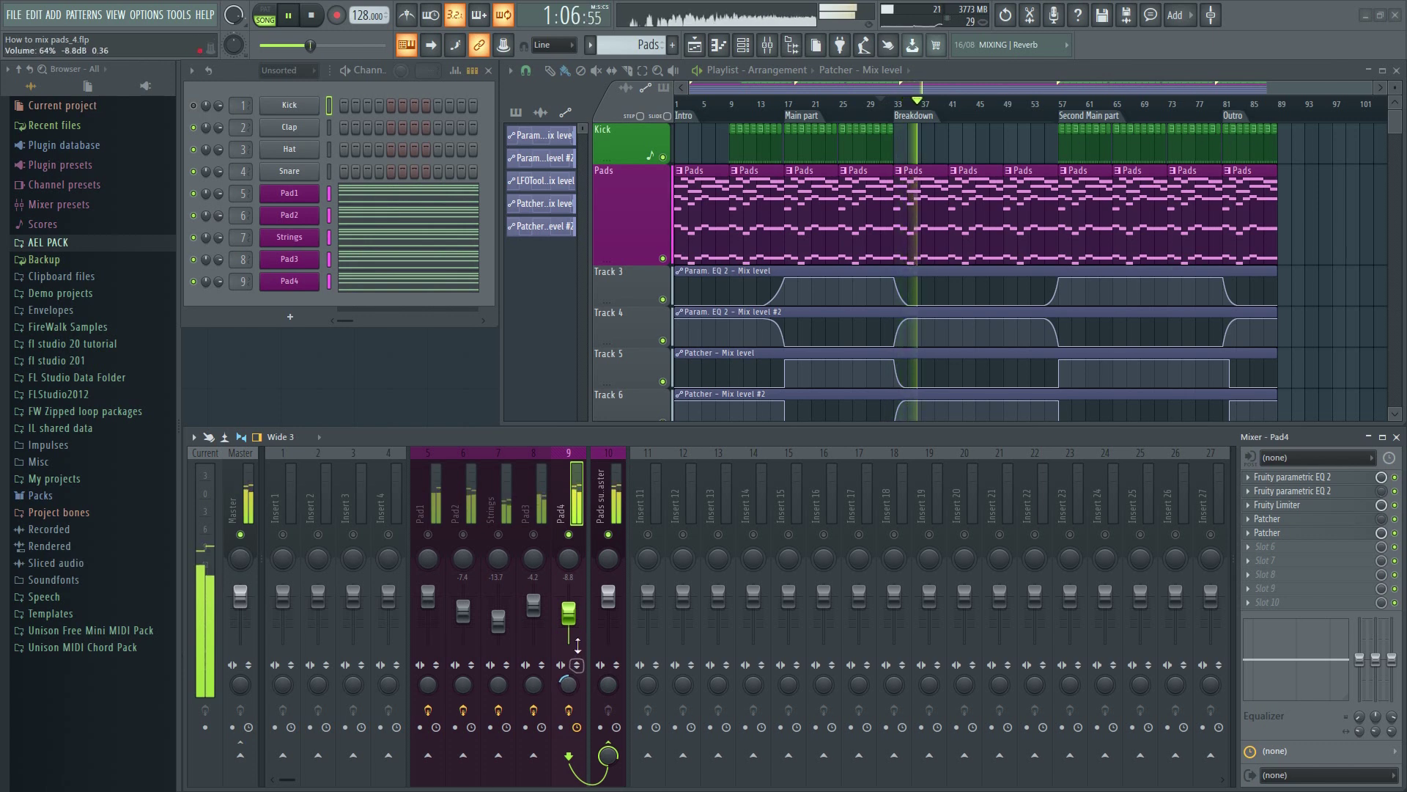
key(space)
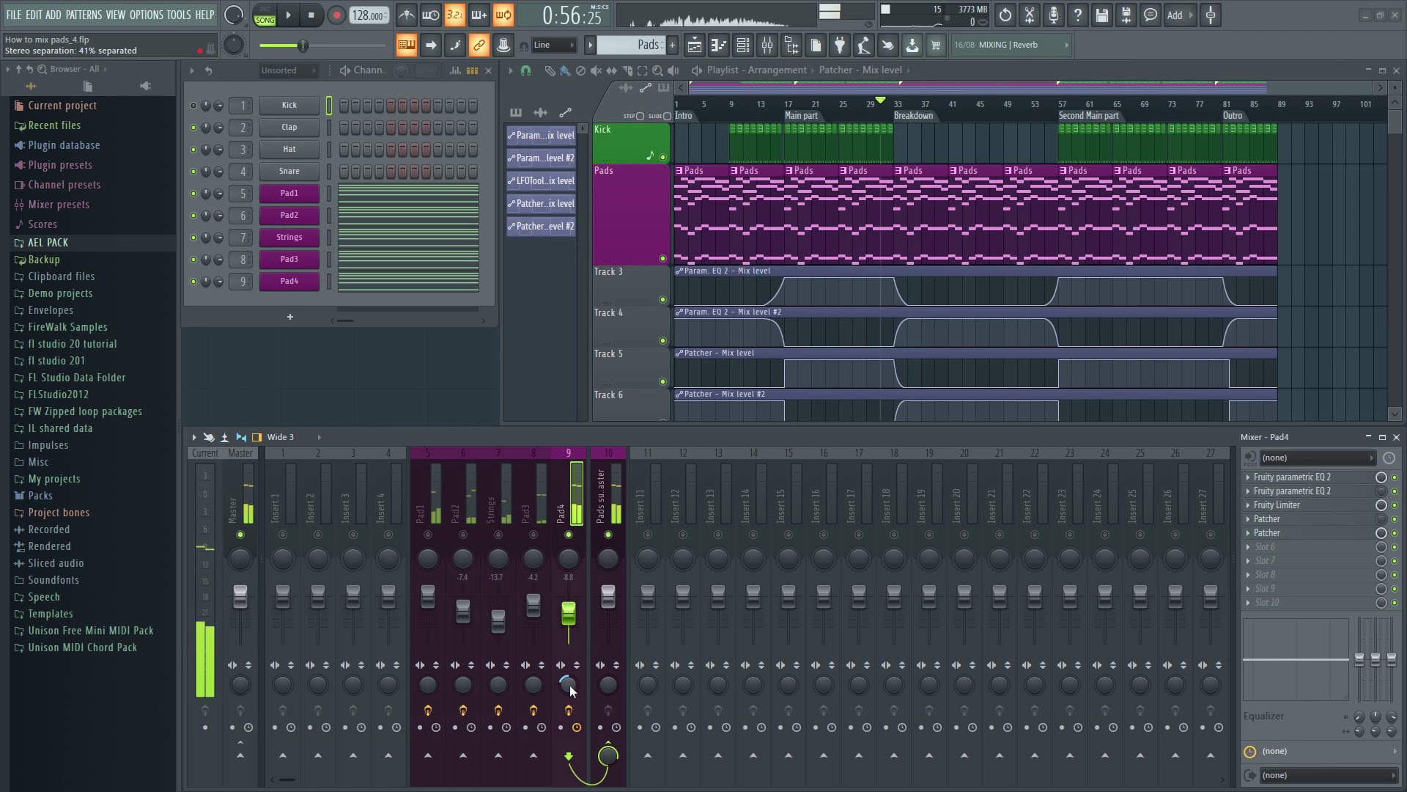
drag(566, 683, 572, 634)
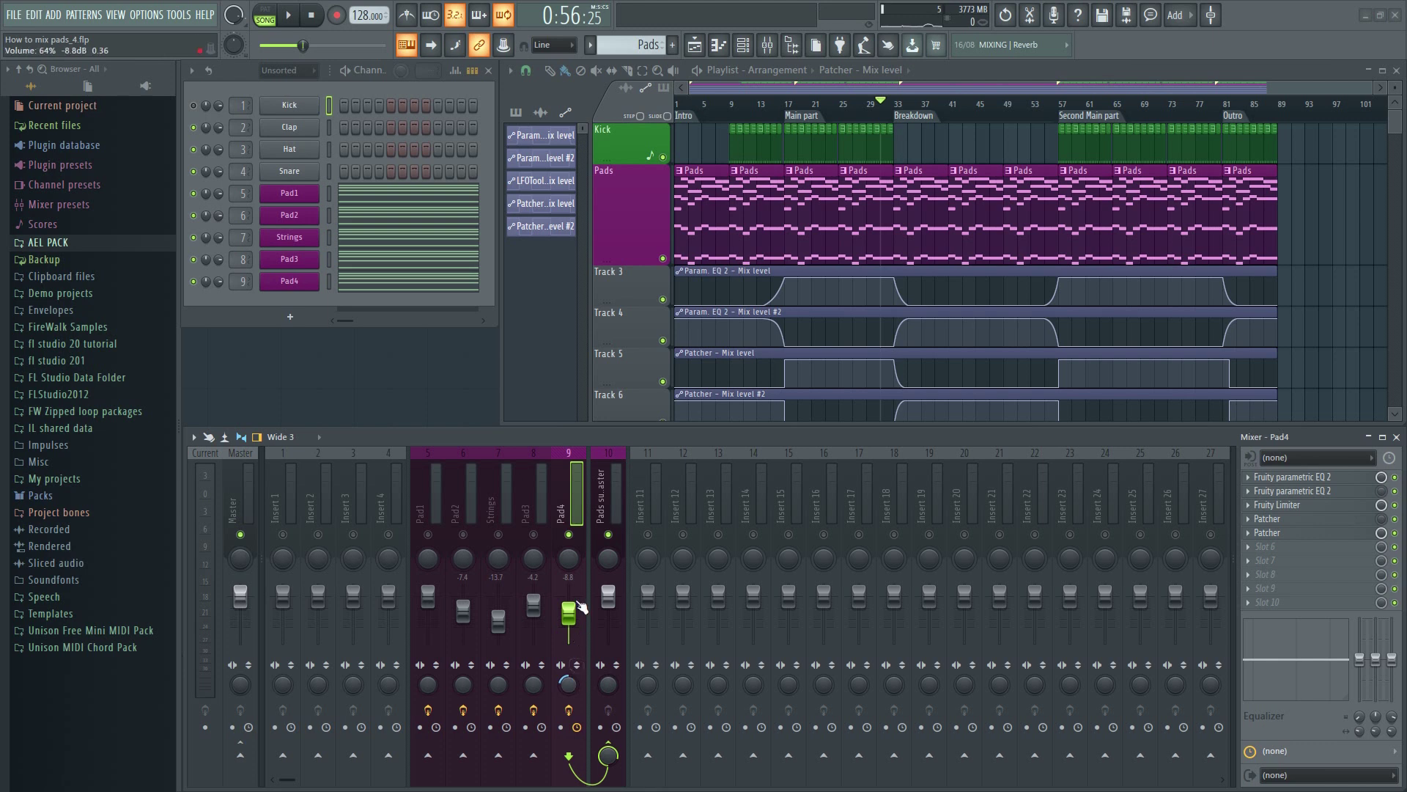
Try out different panning positions on the soloed Pad4 track during playback.
key(space)
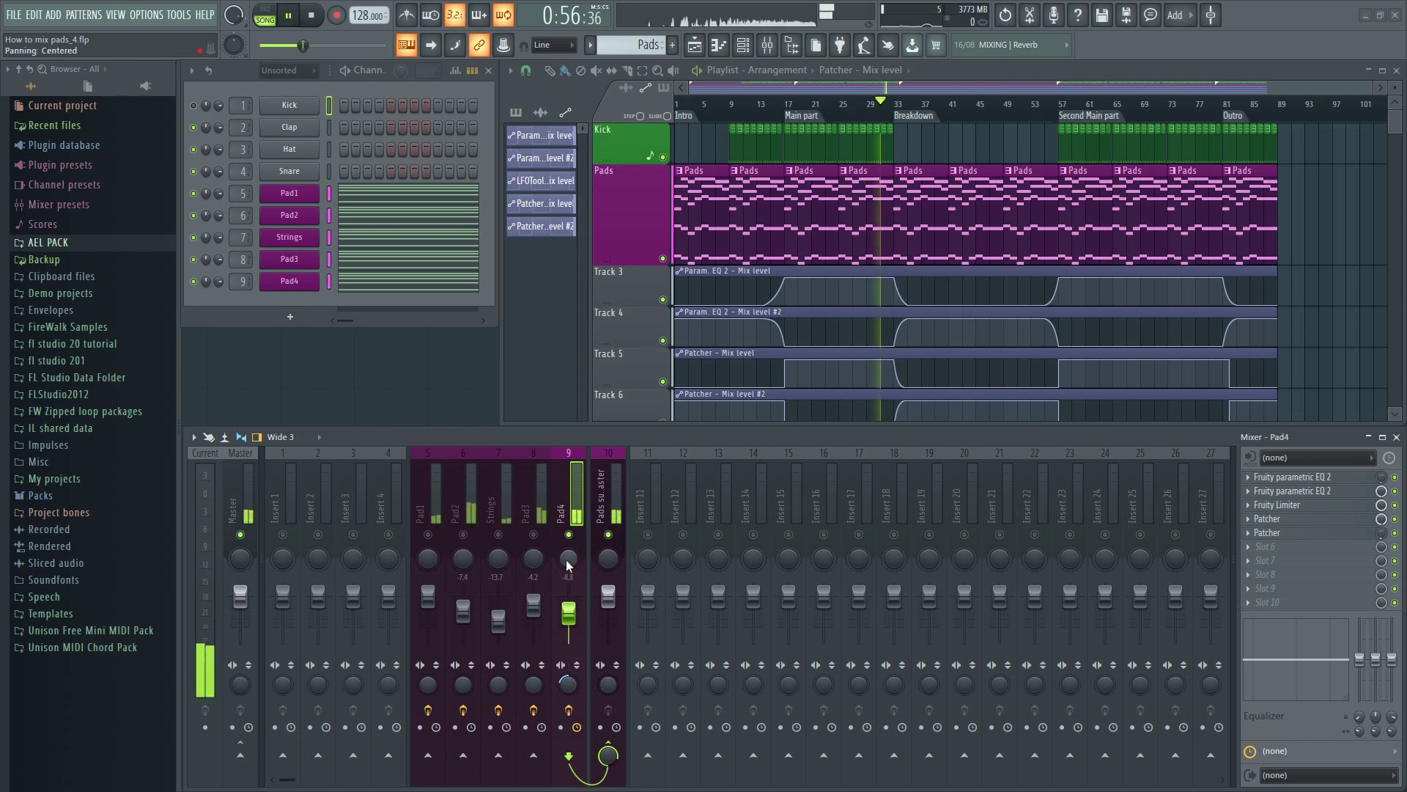
mouse_move(568, 565)
mouse_down()
mouse_move(568, 528)
mouse_move(568, 608)
mouse_move(568, 586)
mouse_up()
key(space)
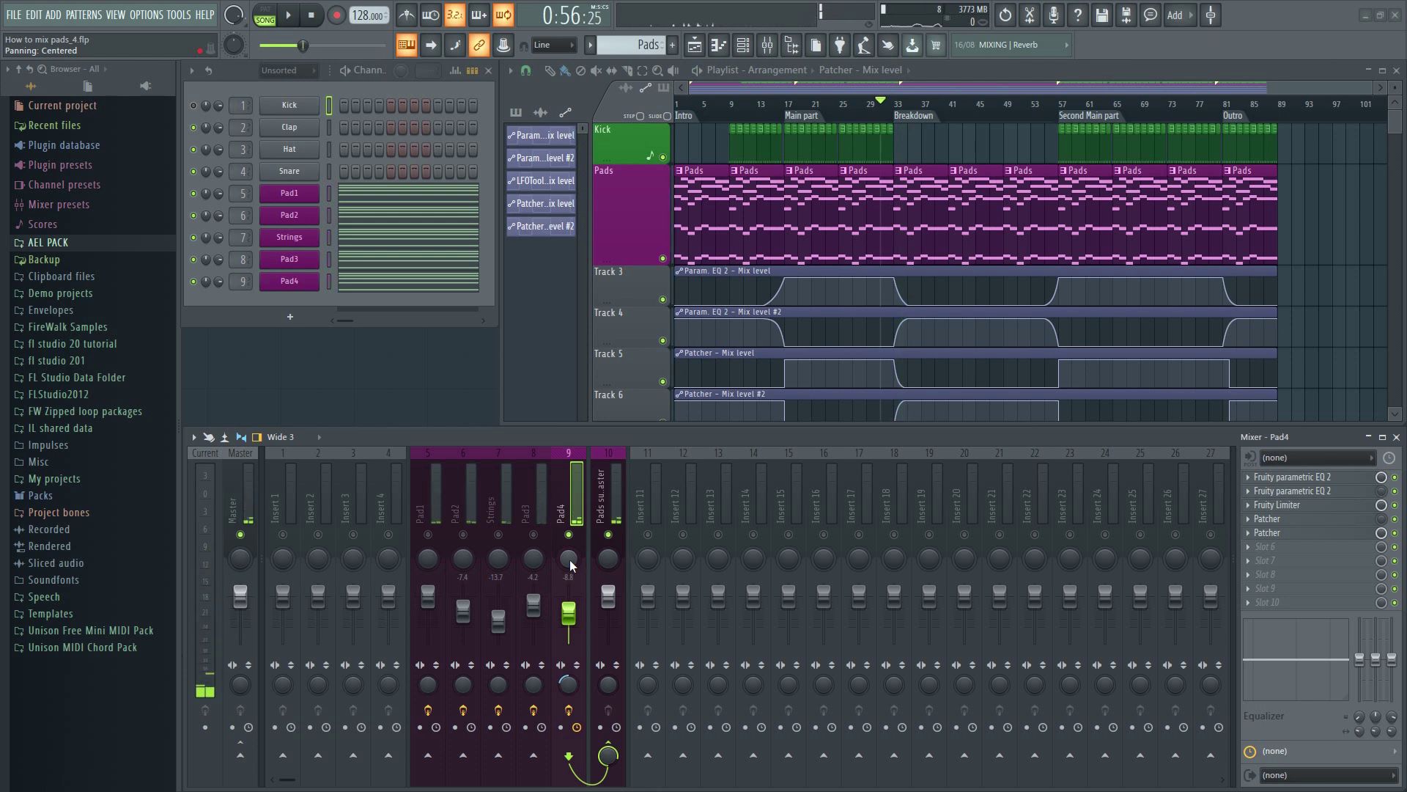
key(space)
Pan Strings to the left and Pad4 to the right during playback, listening to the two tracks isolated from the other pads.
key(space)
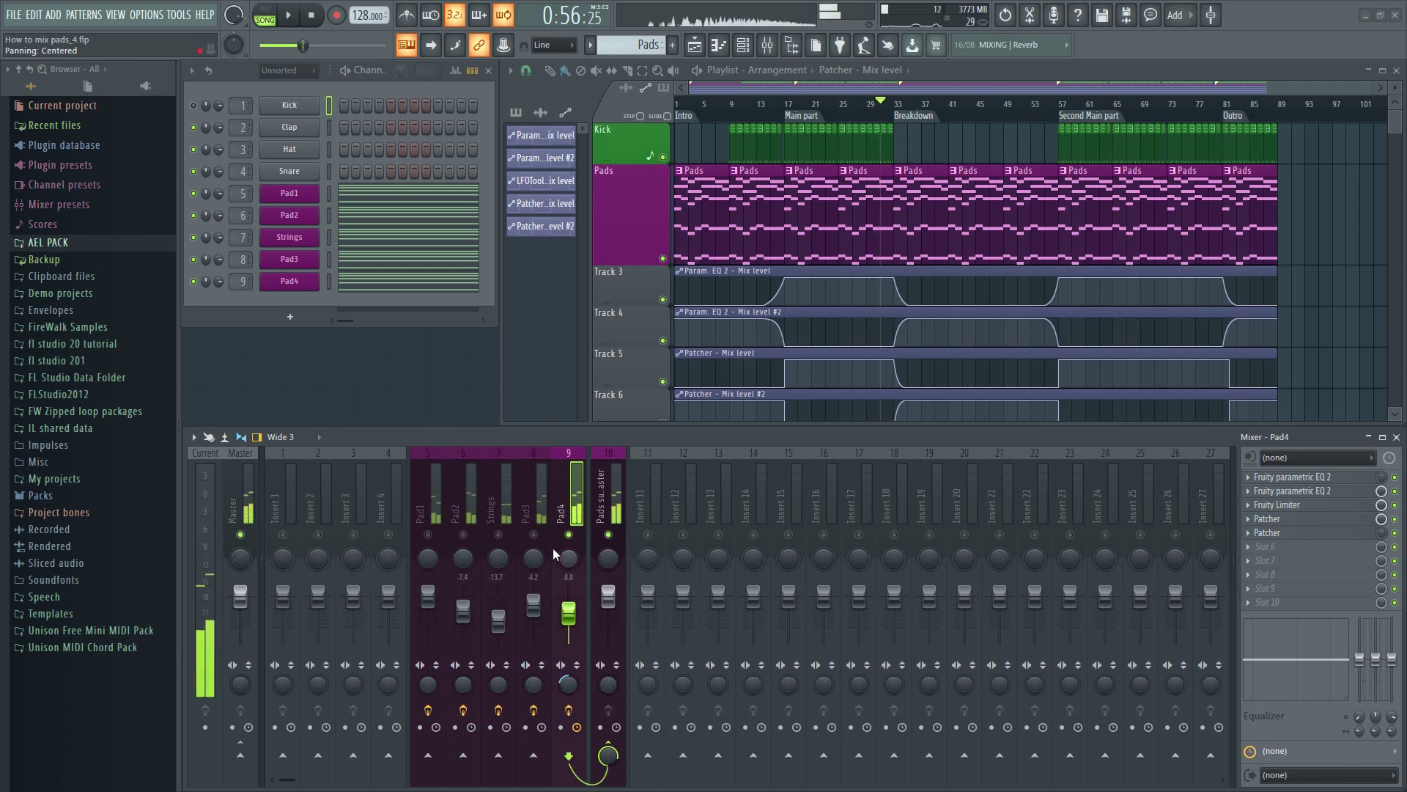
click(539, 533)
key(space)
right_click(501, 535)
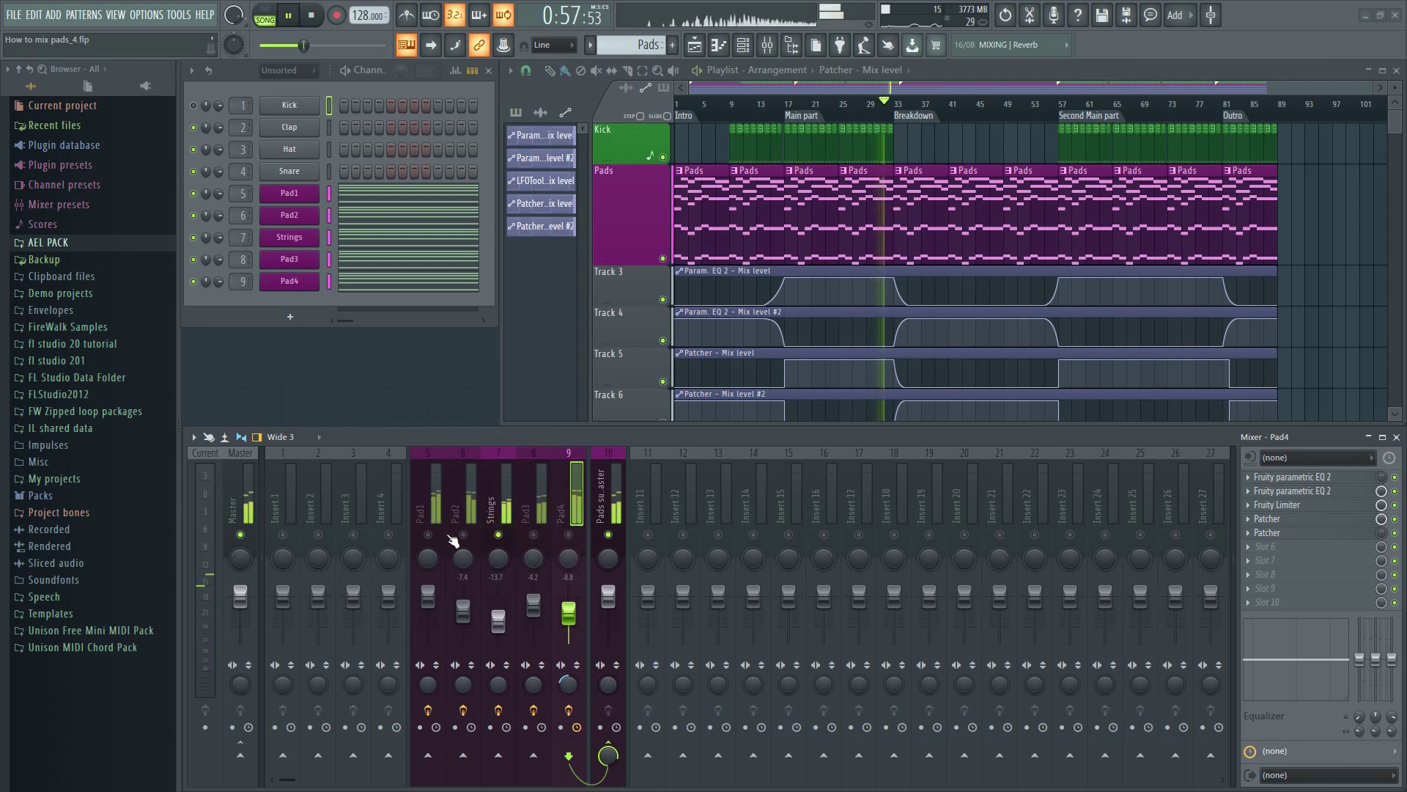
drag(496, 553, 496, 570)
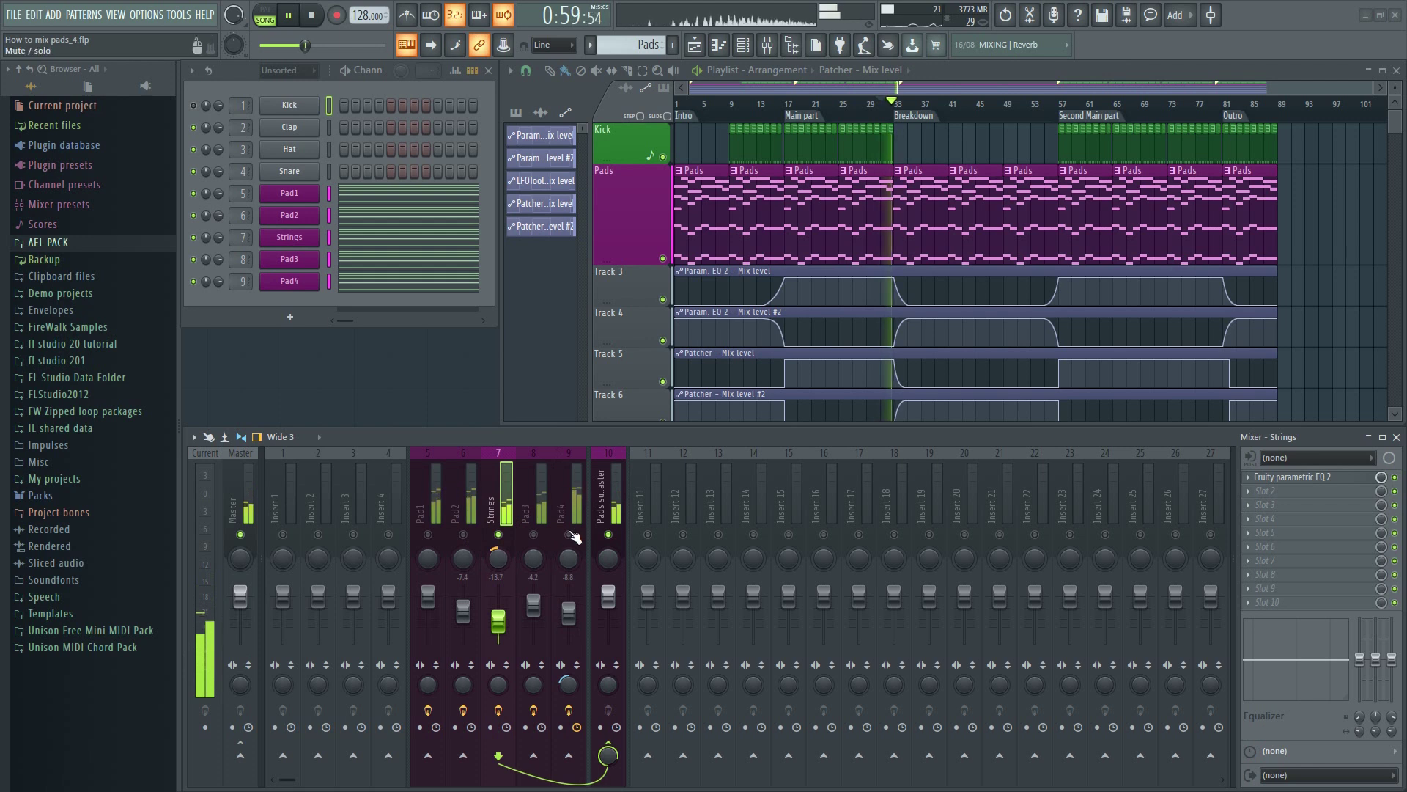
right_click(569, 534)
click(498, 534)
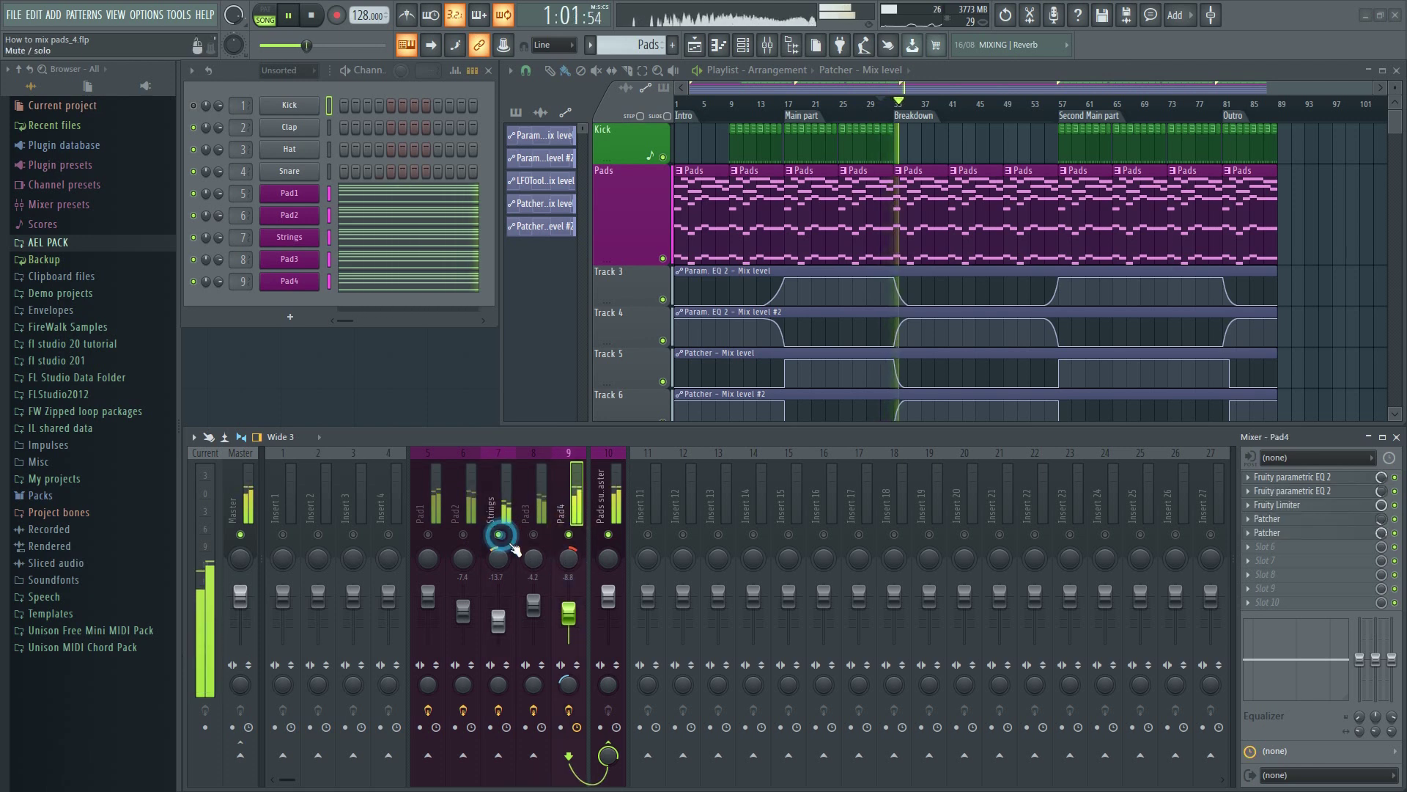
click(498, 557)
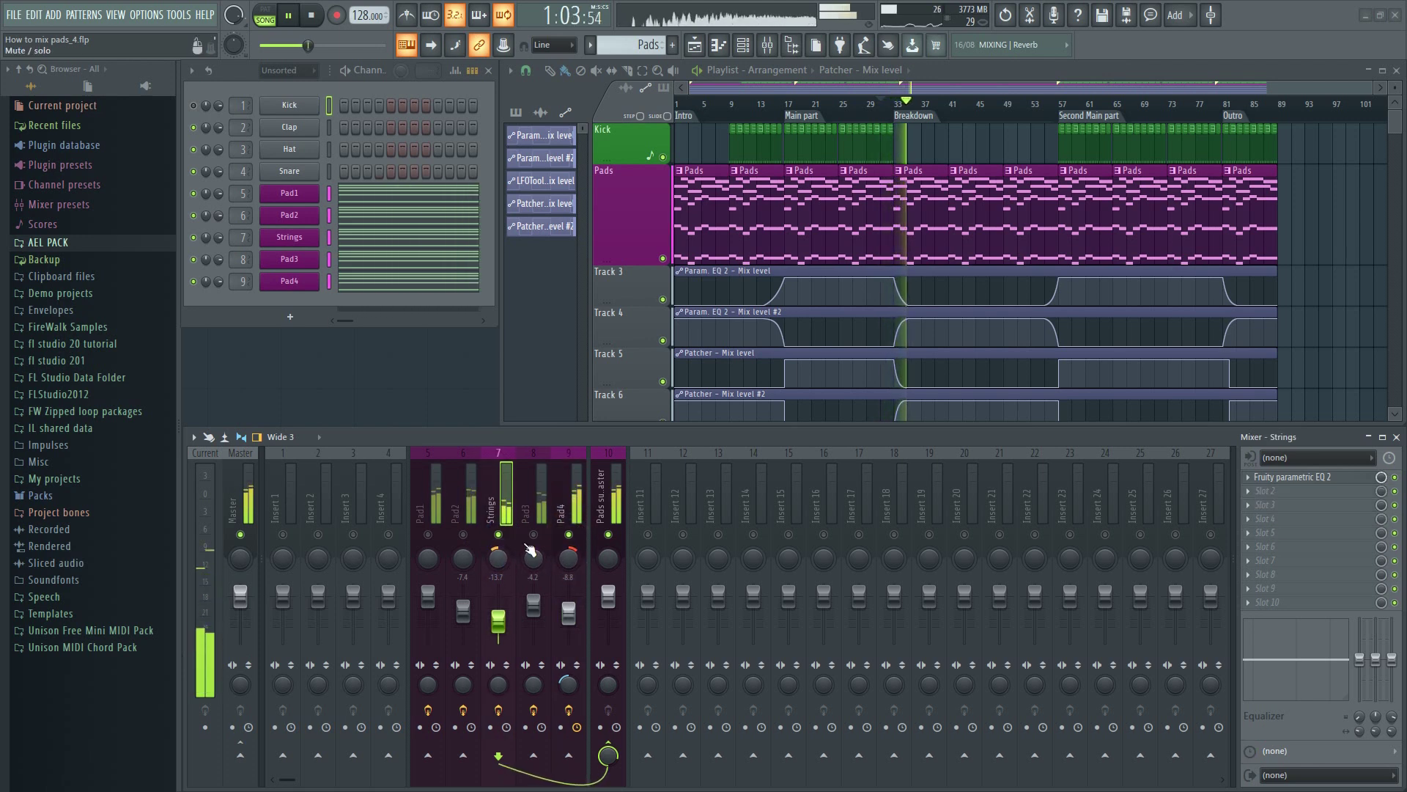
Pan Pad1 to the right and Pad3 to the left, soloing the pad tracks for comparison during playback.
click(534, 535)
click(530, 517)
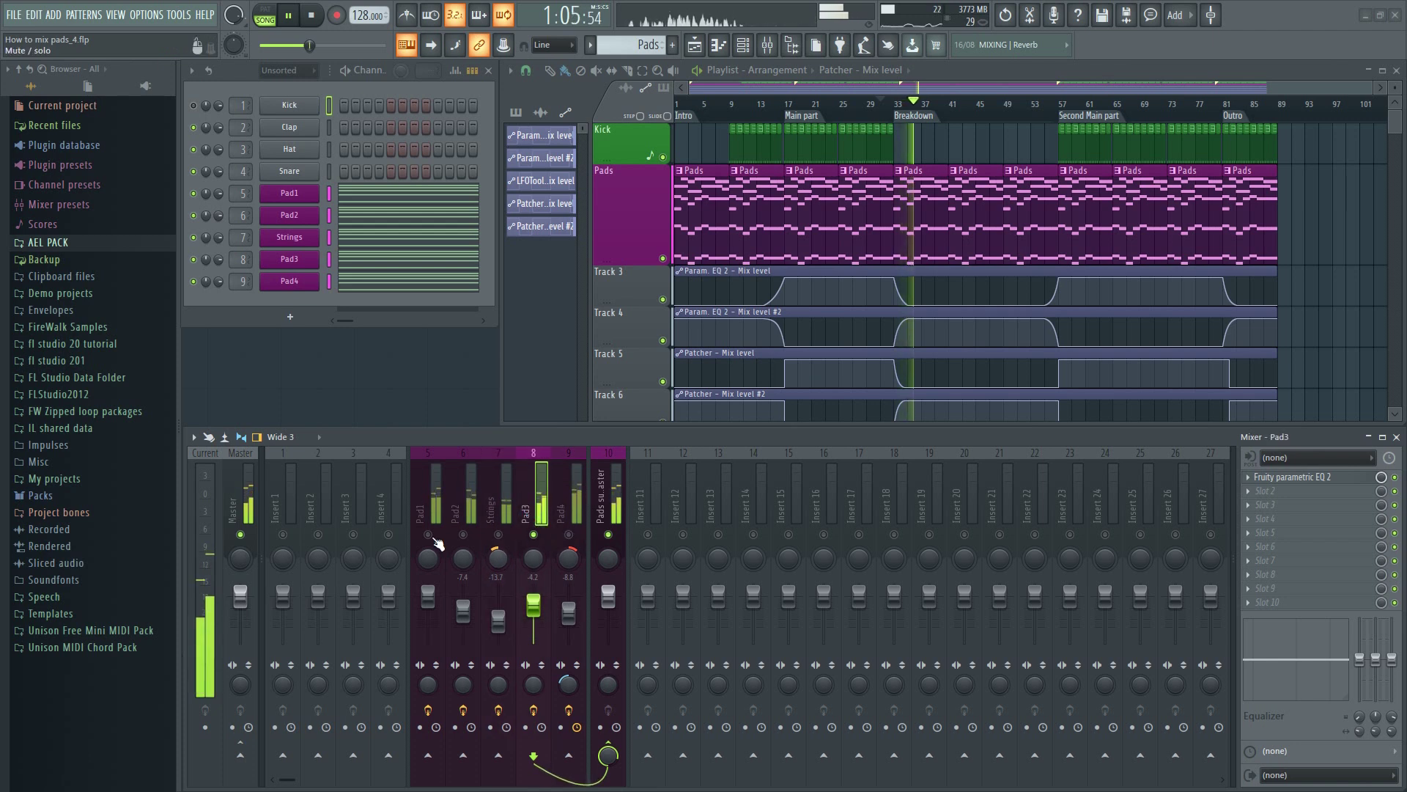
right_click(461, 535)
right_click(435, 533)
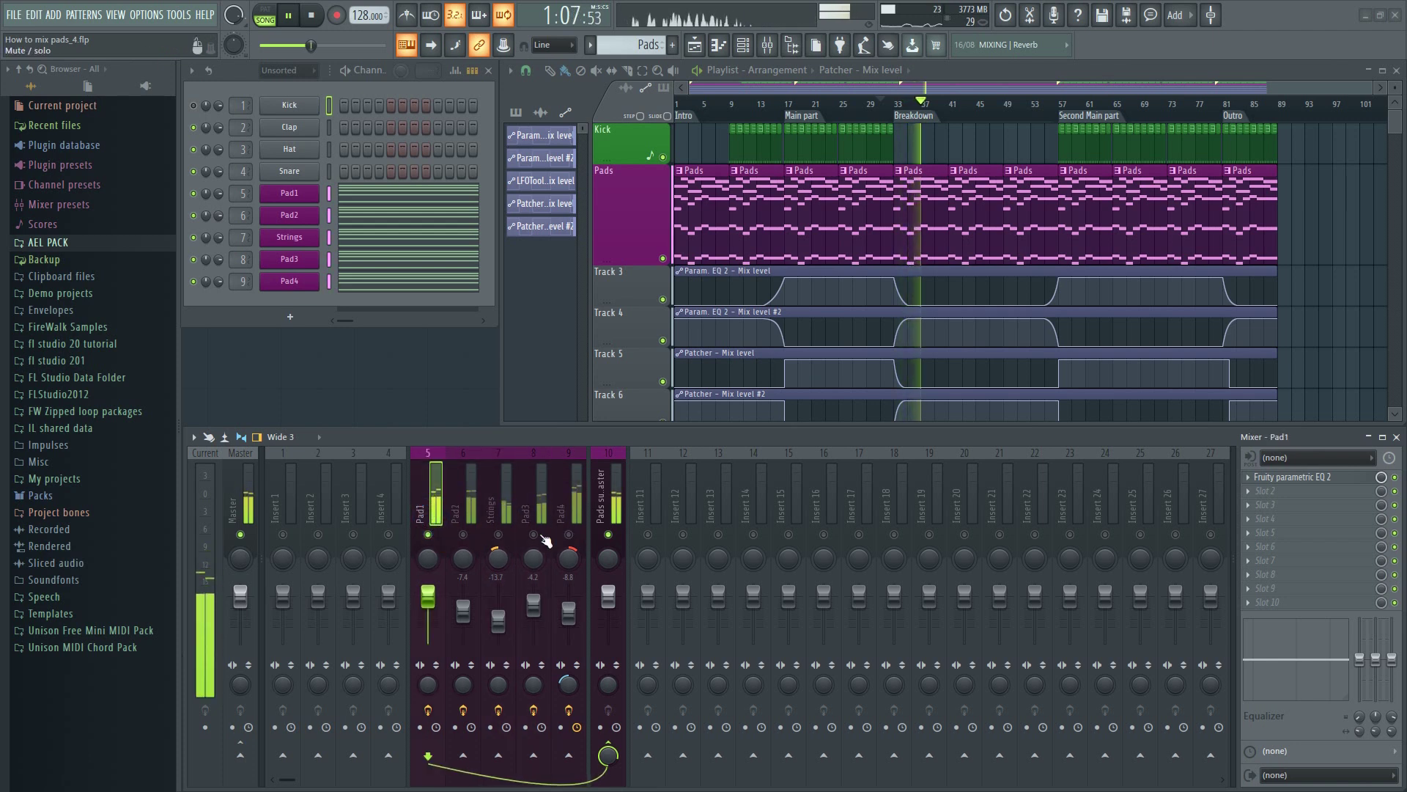
click(534, 534)
click(430, 534)
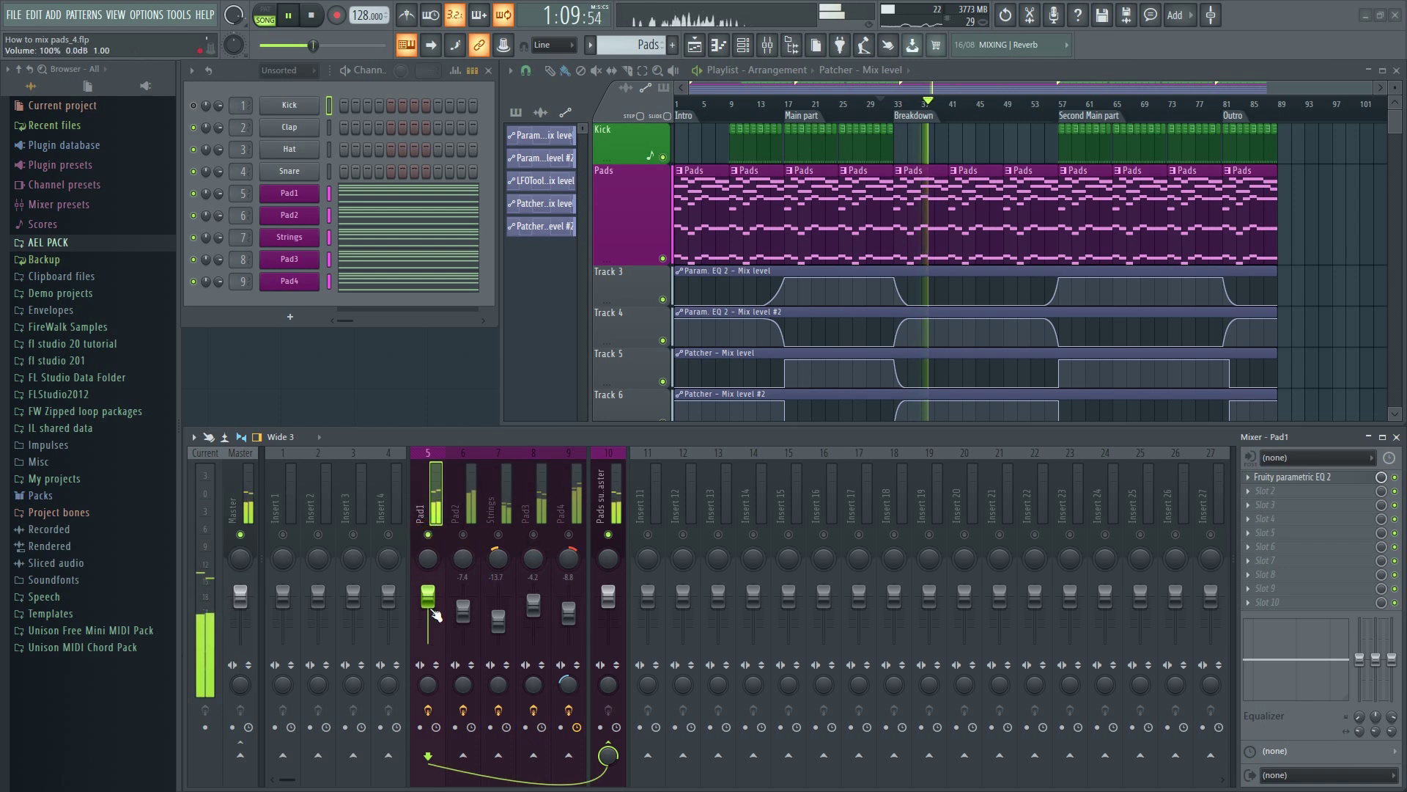
drag(428, 557, 428, 546)
click(534, 513)
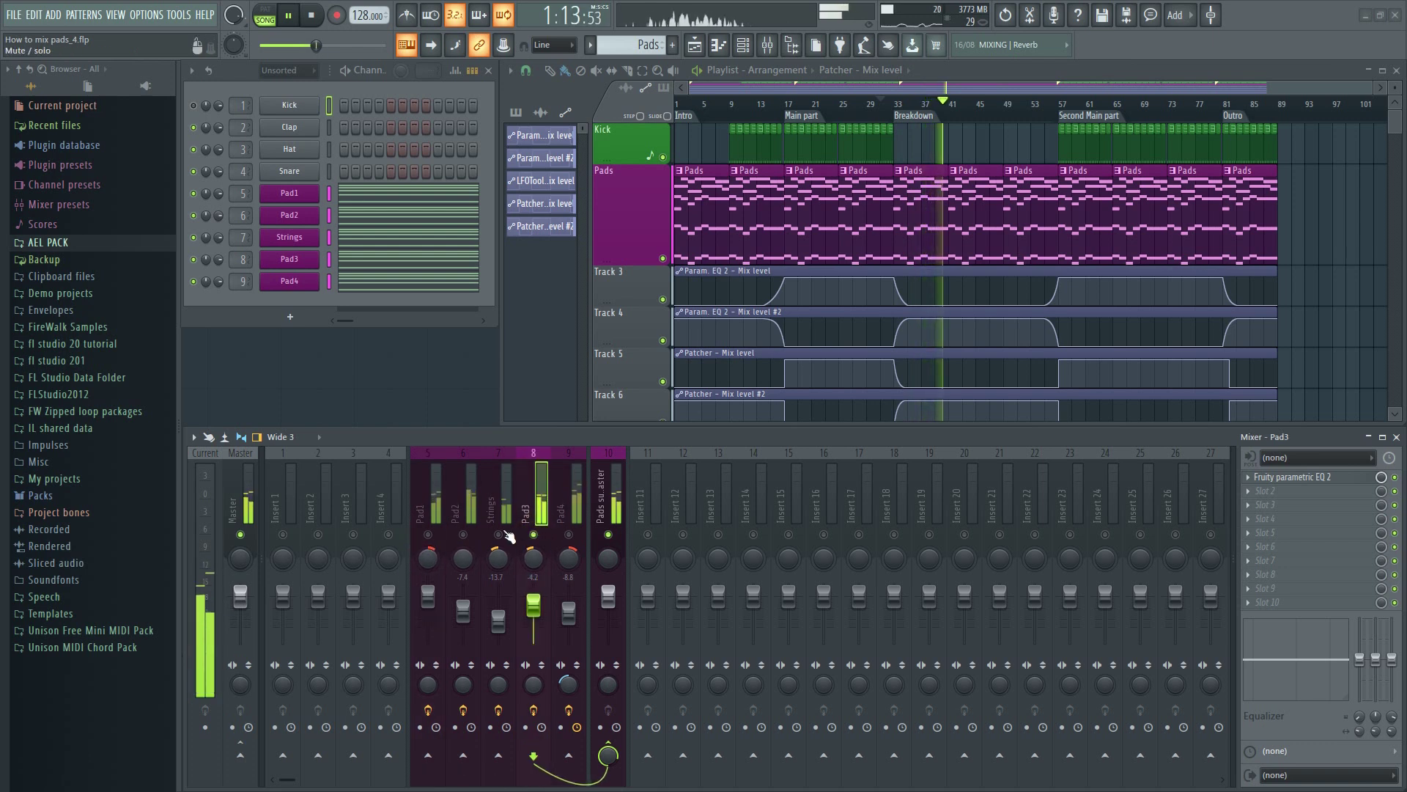
Compare Pad2, Pad4 and Pad1 in solo, and set the stereo separation of the soloed Strings to 22% separated.
right_click(463, 534)
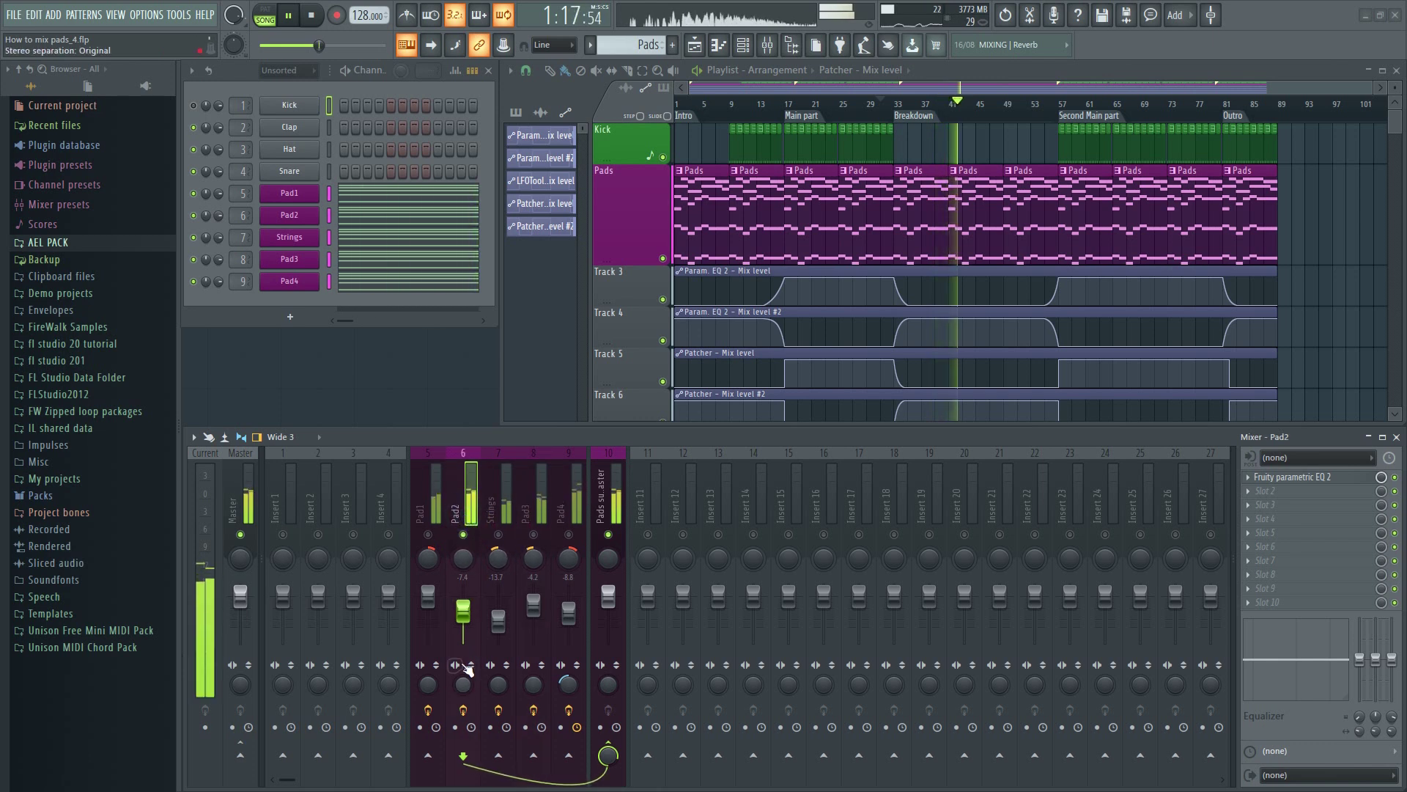
right_click(567, 534)
right_click(464, 534)
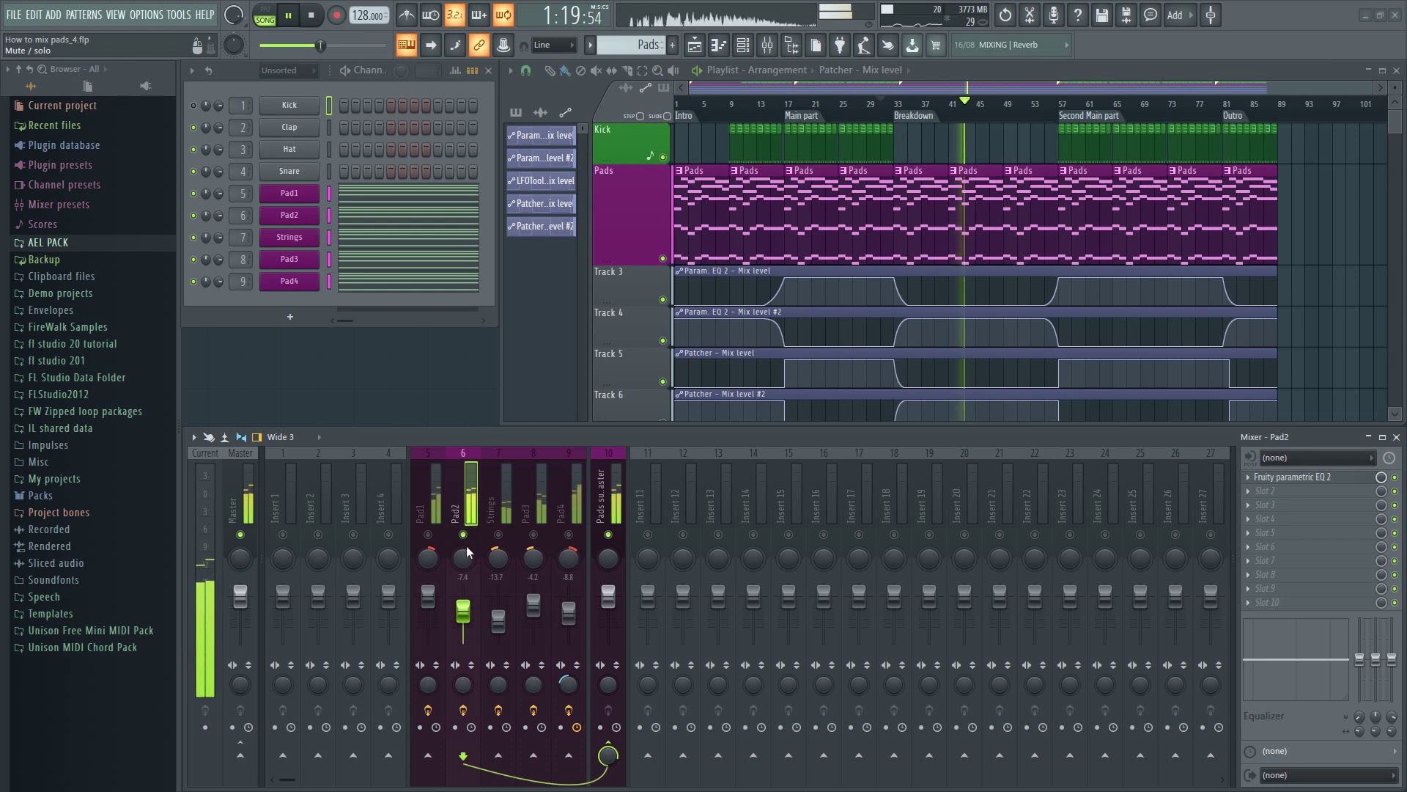
right_click(428, 535)
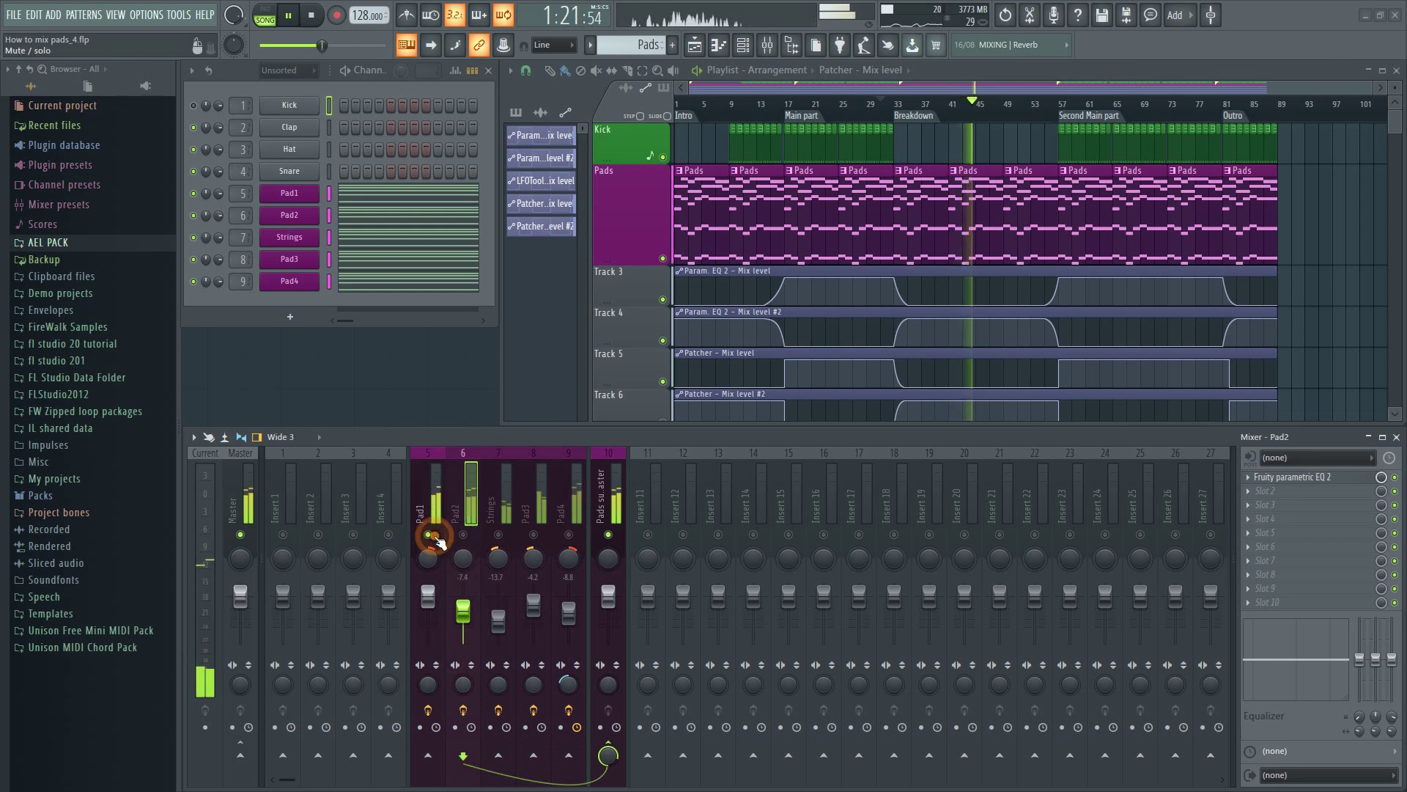
right_click(499, 535)
drag(497, 684, 498, 702)
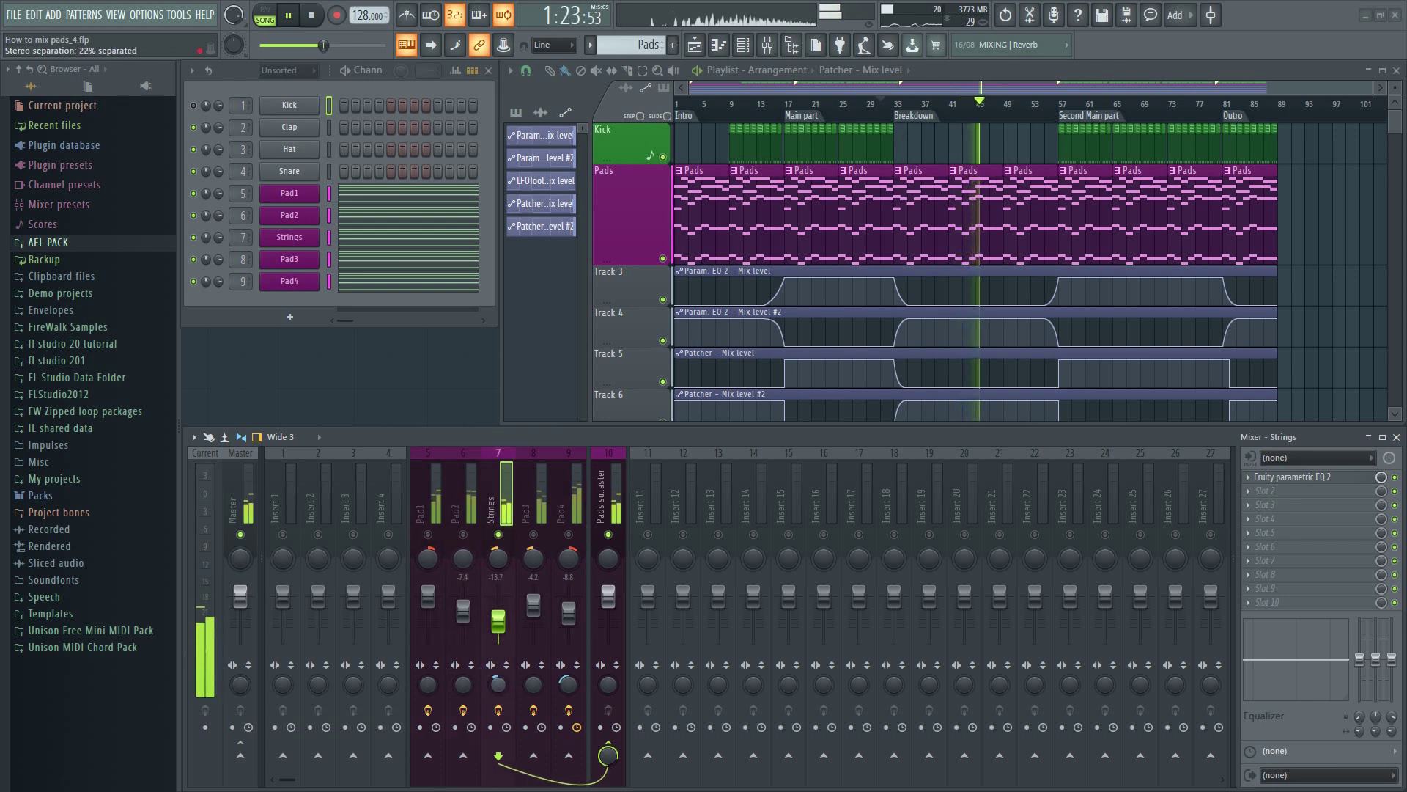
Audition Pad3 and Pad2 in solo, and unmute all the pad and string tracks.
right_click(534, 534)
right_click(463, 535)
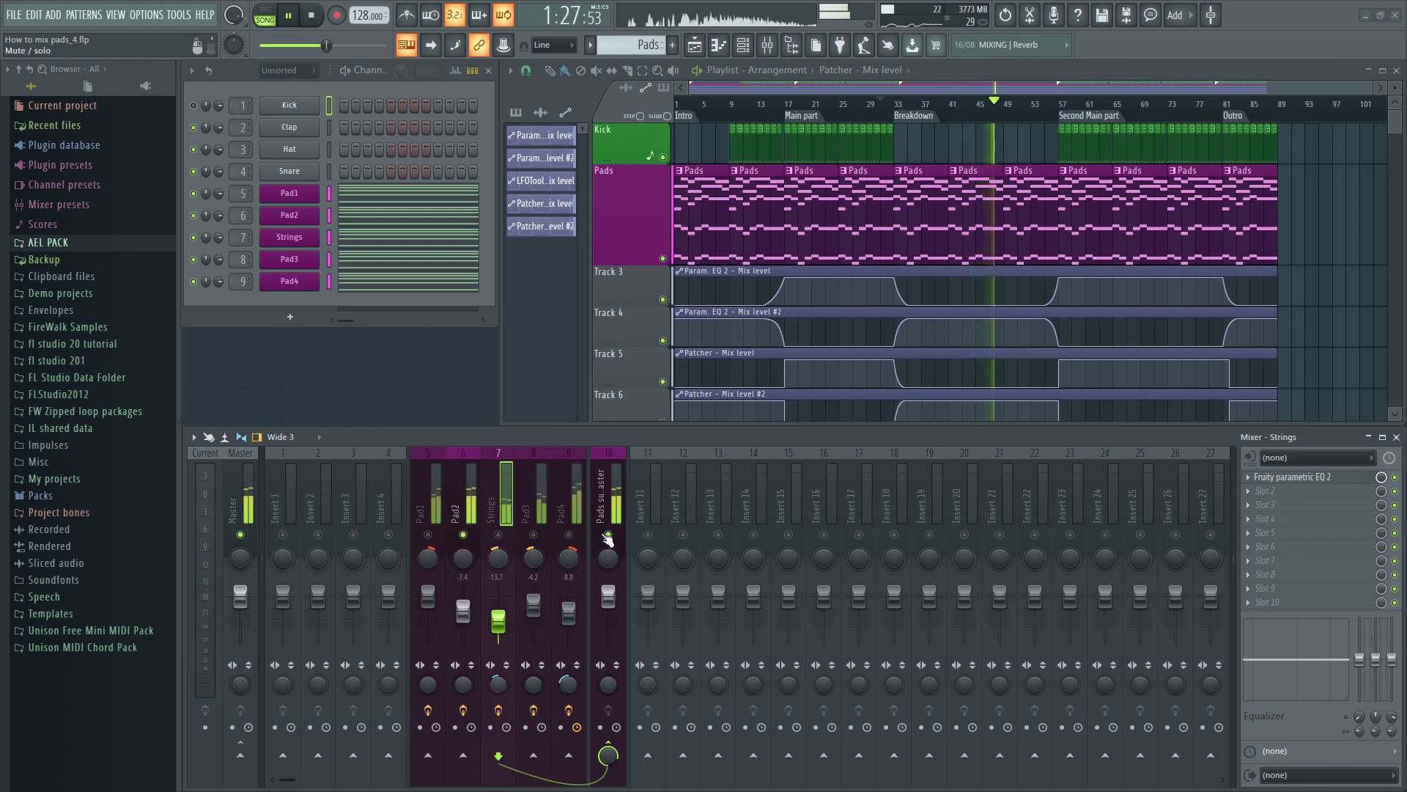
right_click(608, 540)
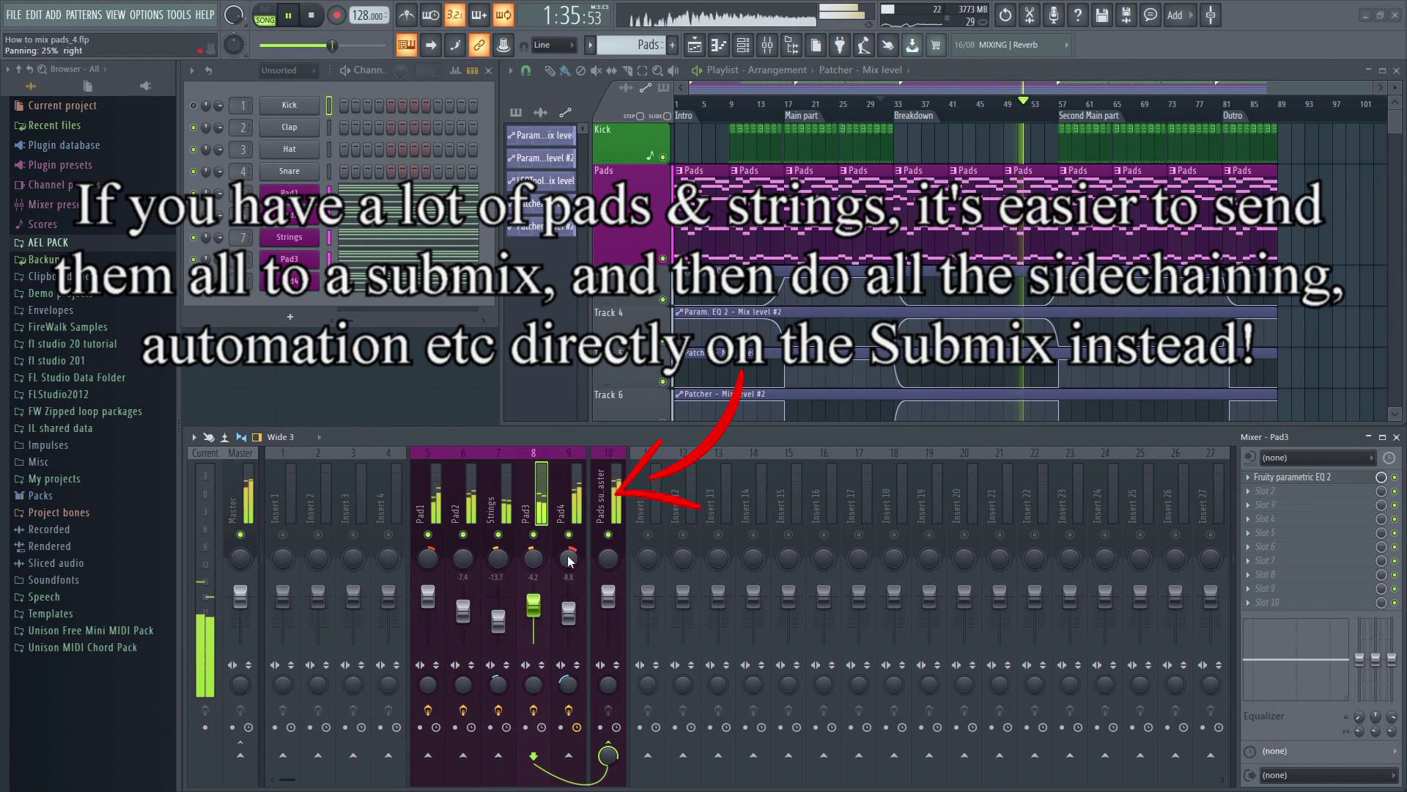
Fine-tune panning to 18% right on Pad1 and 19% right on Pad4, set Pad2's stereo separation to 2% separated, and replay from the Breakdown.
click(569, 558)
click(429, 558)
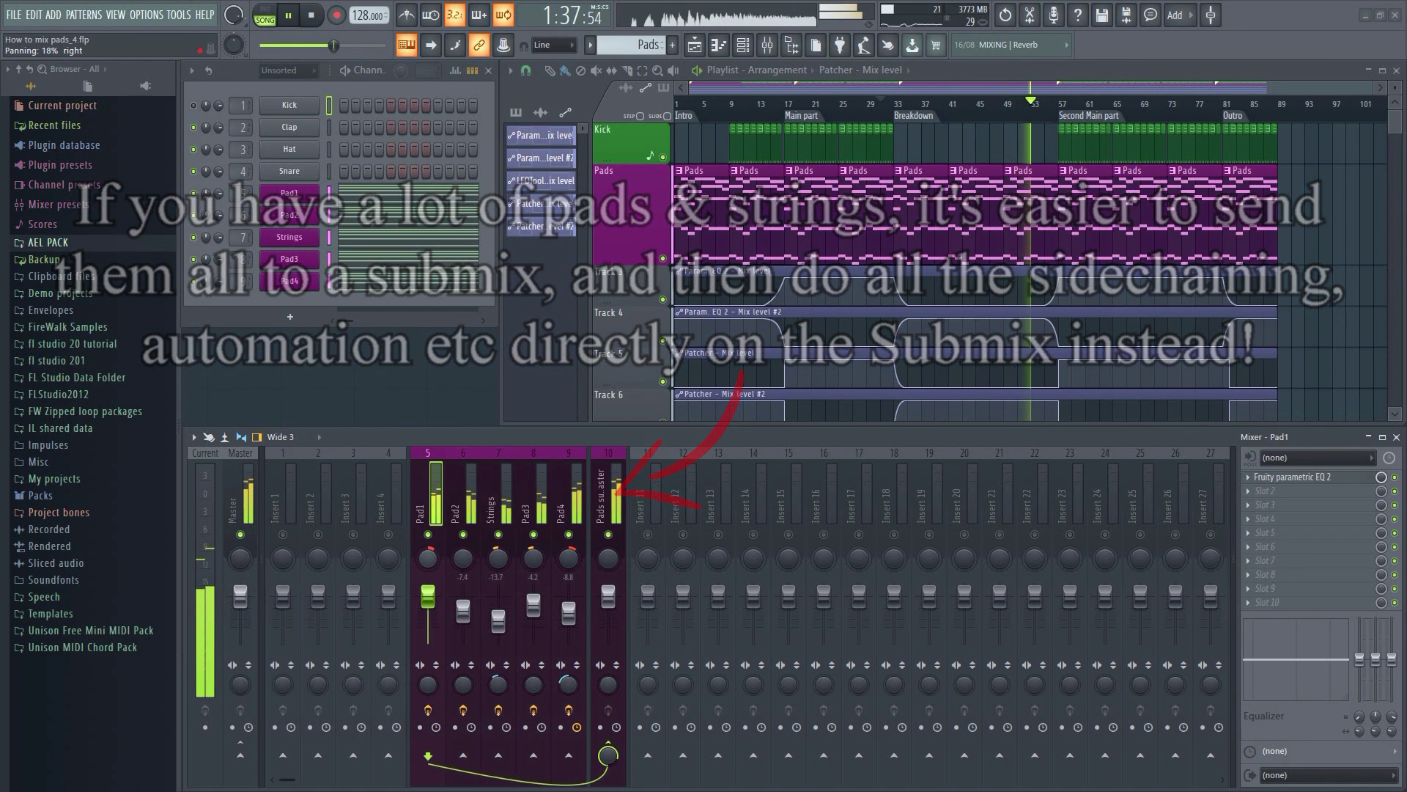
drag(428, 684, 462, 680)
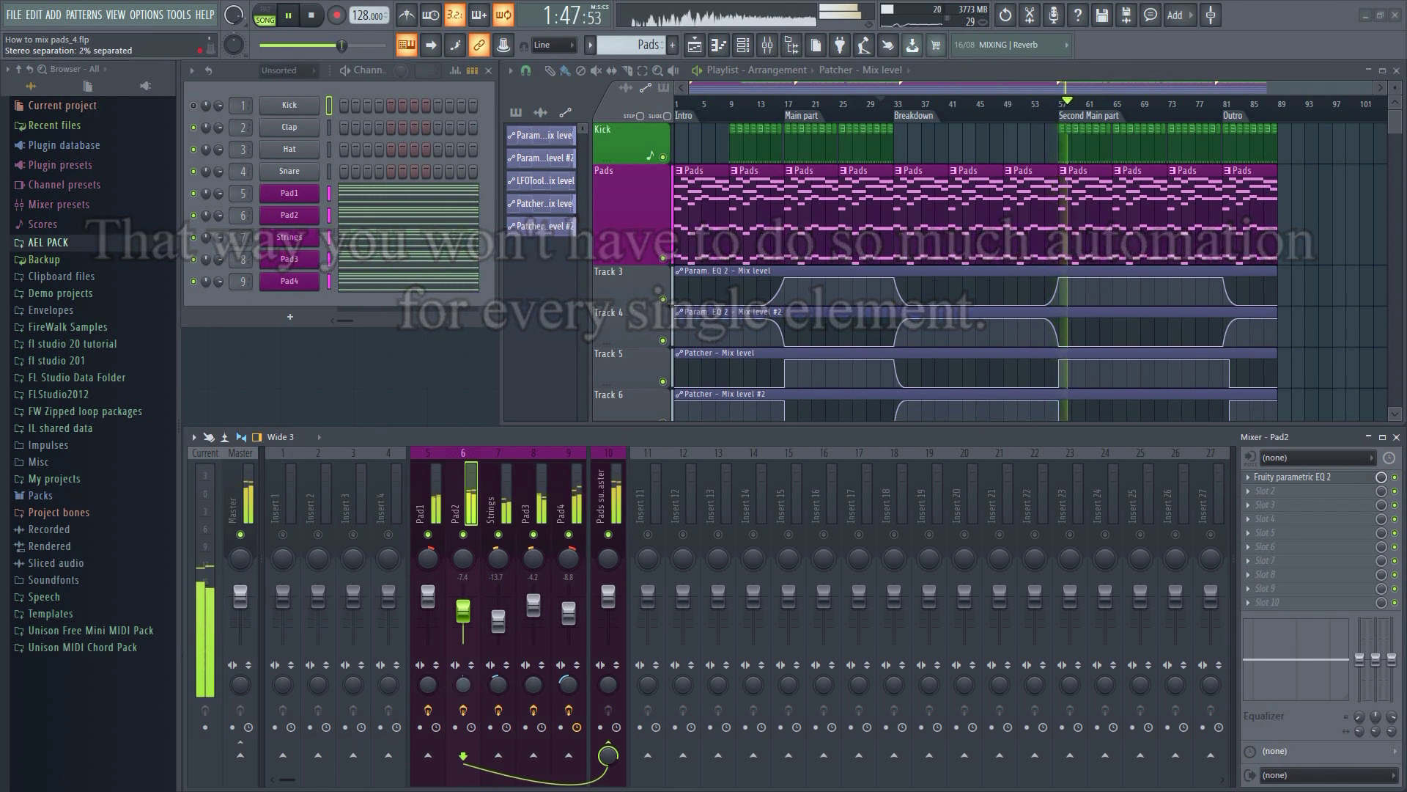
mouse_move(575, 684)
mouse_down()
mouse_move(575, 671)
mouse_move(573, 697)
mouse_up()
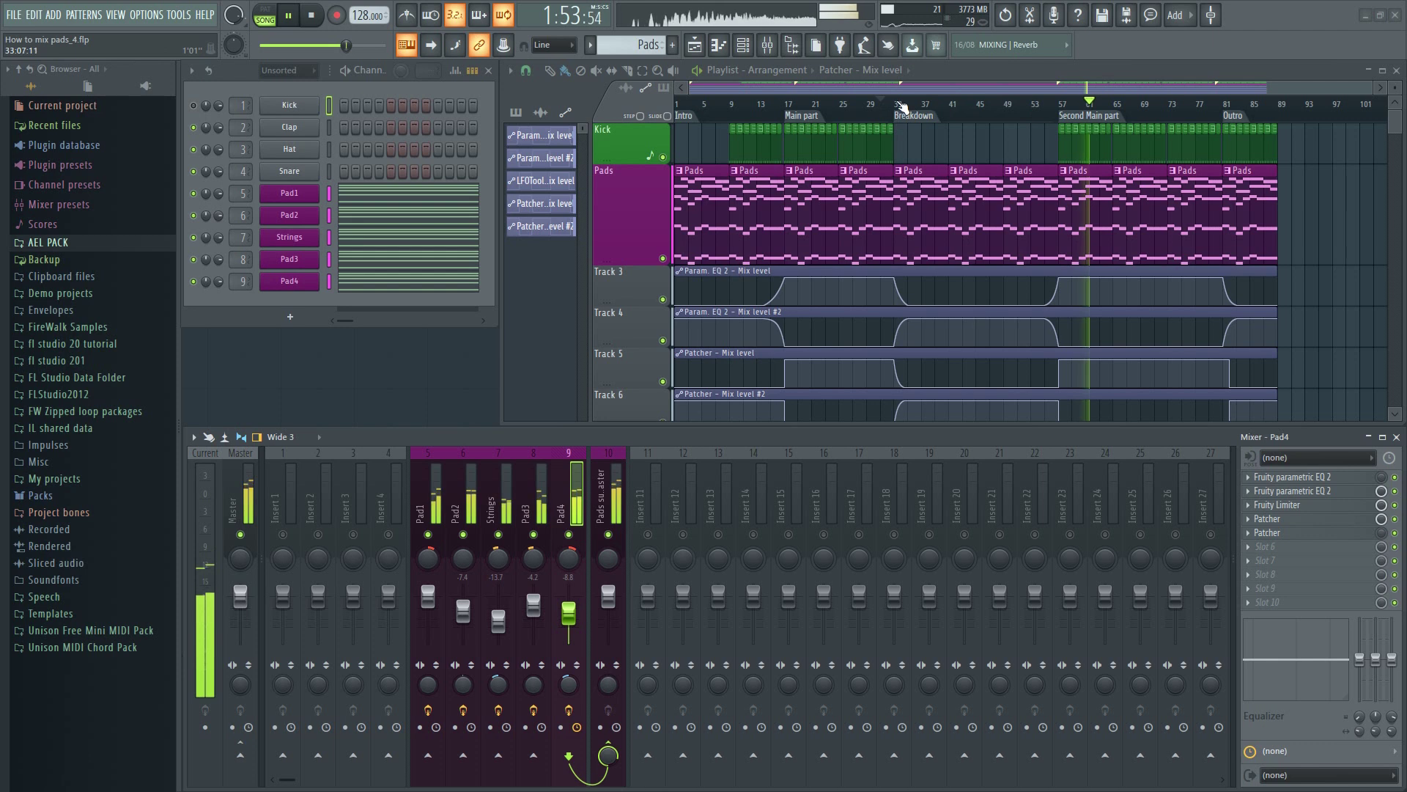
click(912, 108)
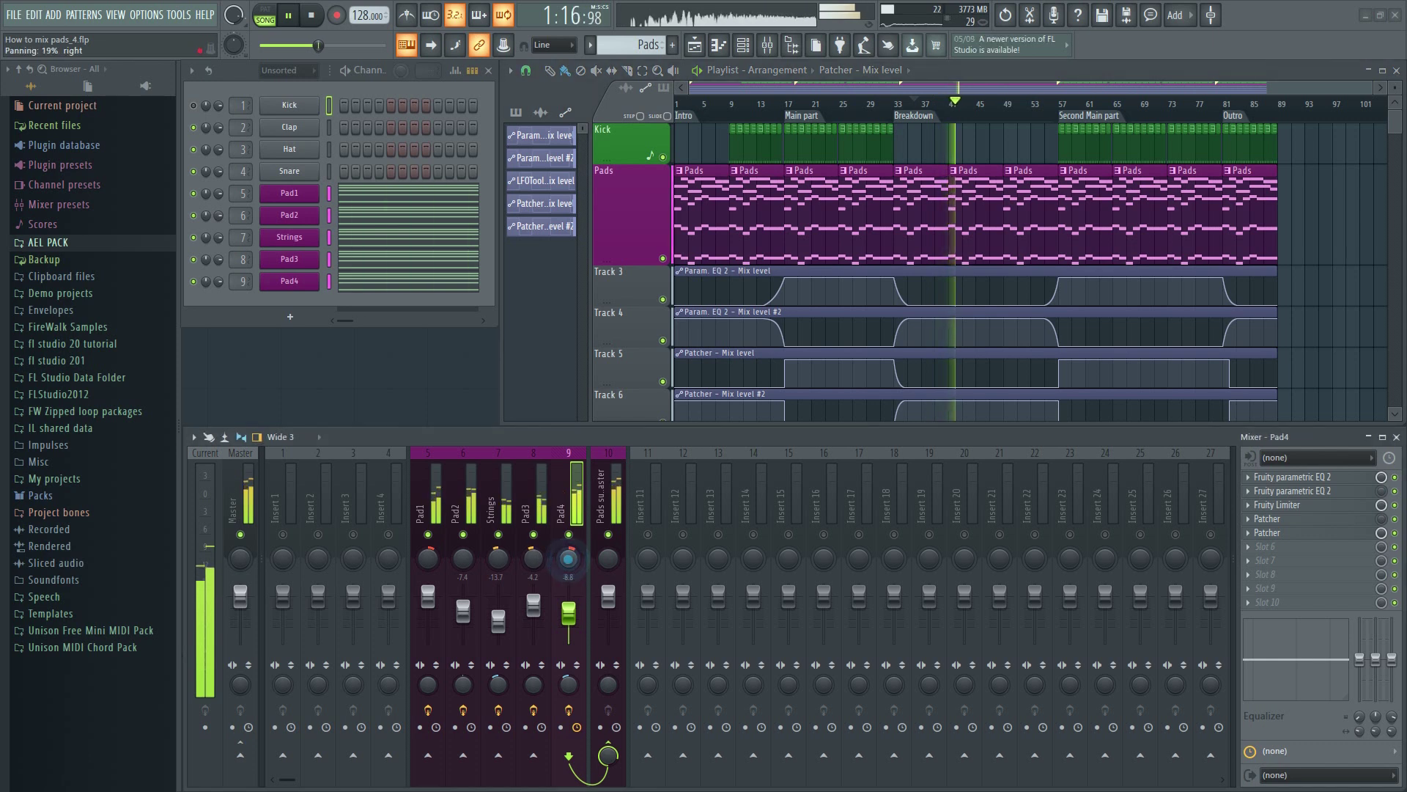
Slightly boost the upper mids with band 6 of Pad3's Fruity Parametric EQ 2 and solo the track during playback.
click(541, 499)
click(1278, 477)
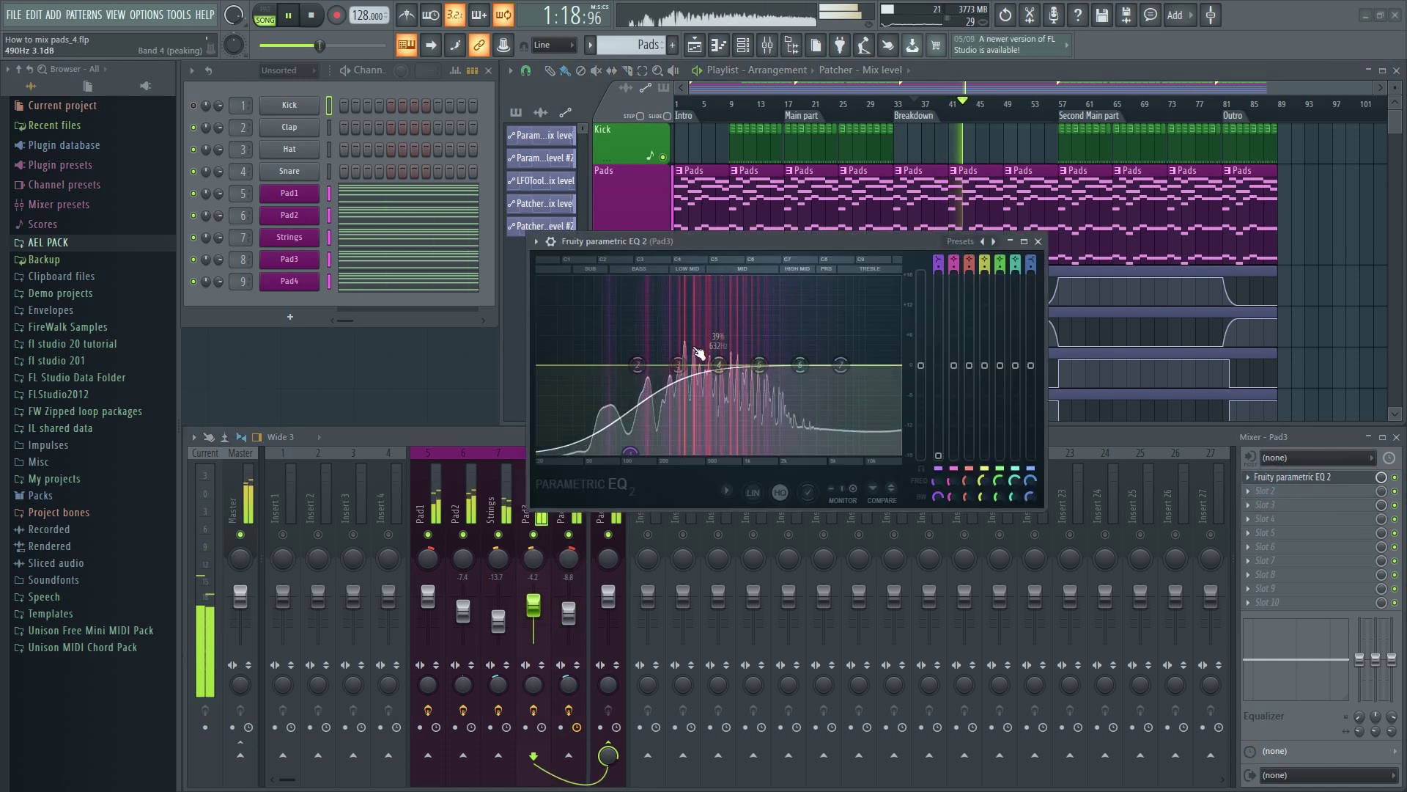
drag(706, 357, 775, 353)
click(526, 533)
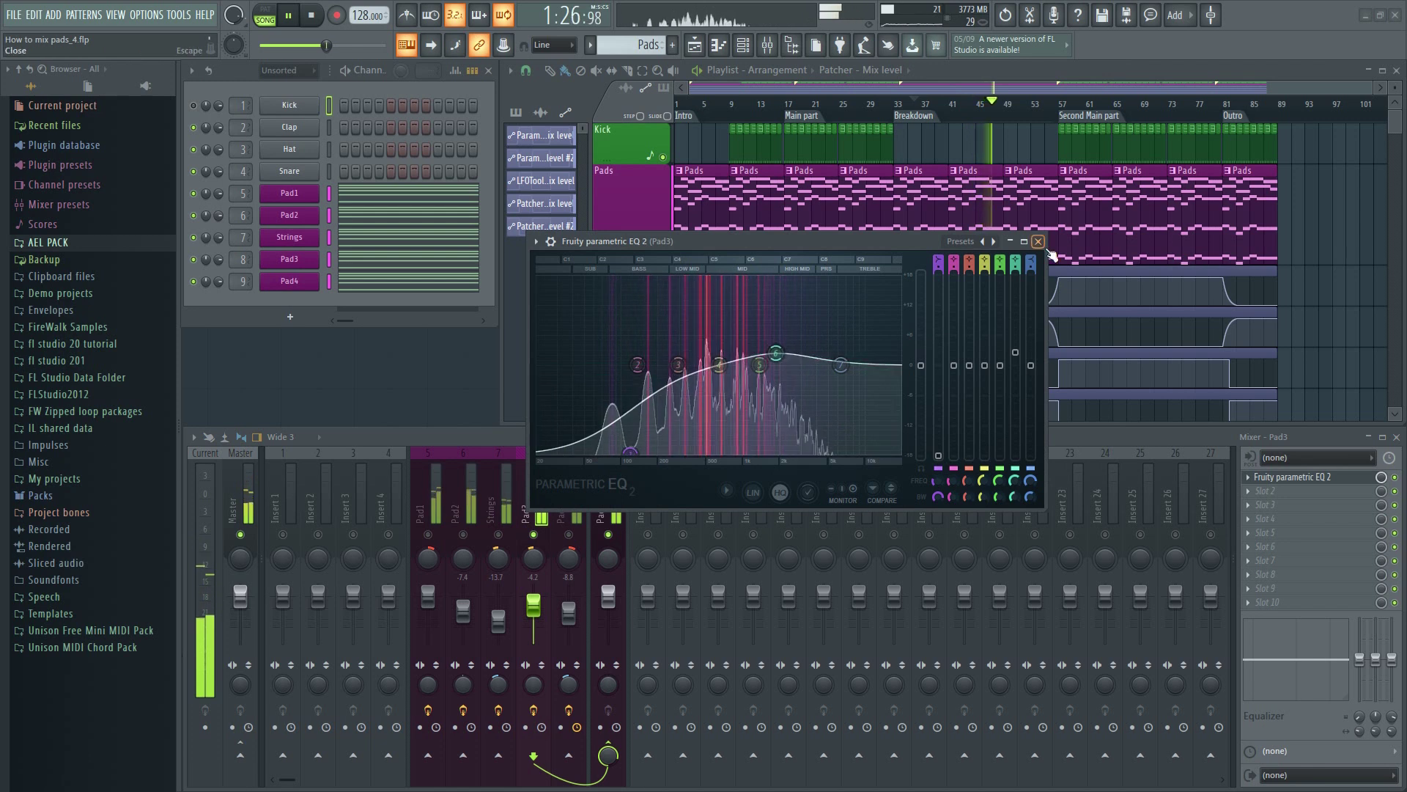
Close Pad3's EQ, unsolo the track, and compare playback with FabFilter Saturn bypassed and enabled on the Pads submix master.
click(1038, 241)
click(501, 535)
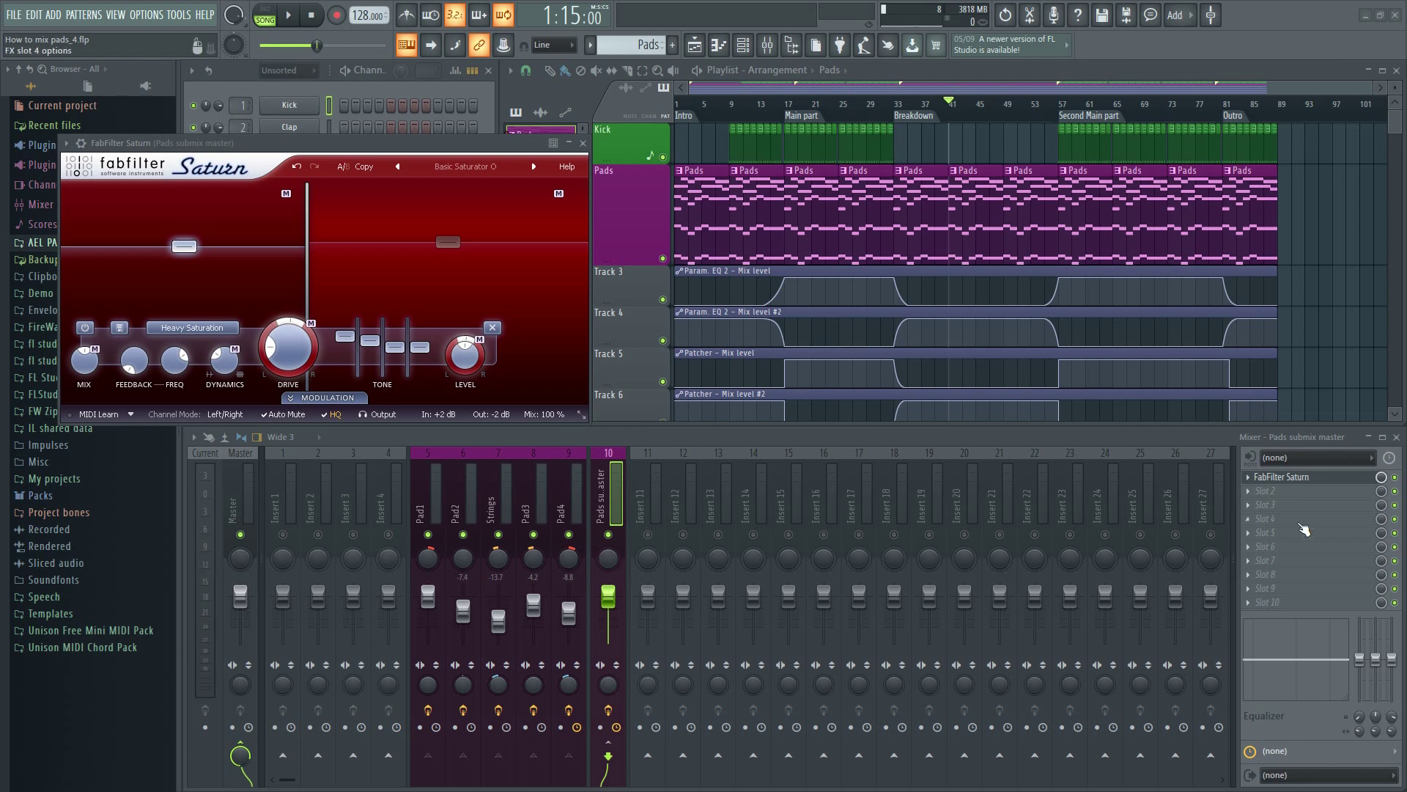
key(space)
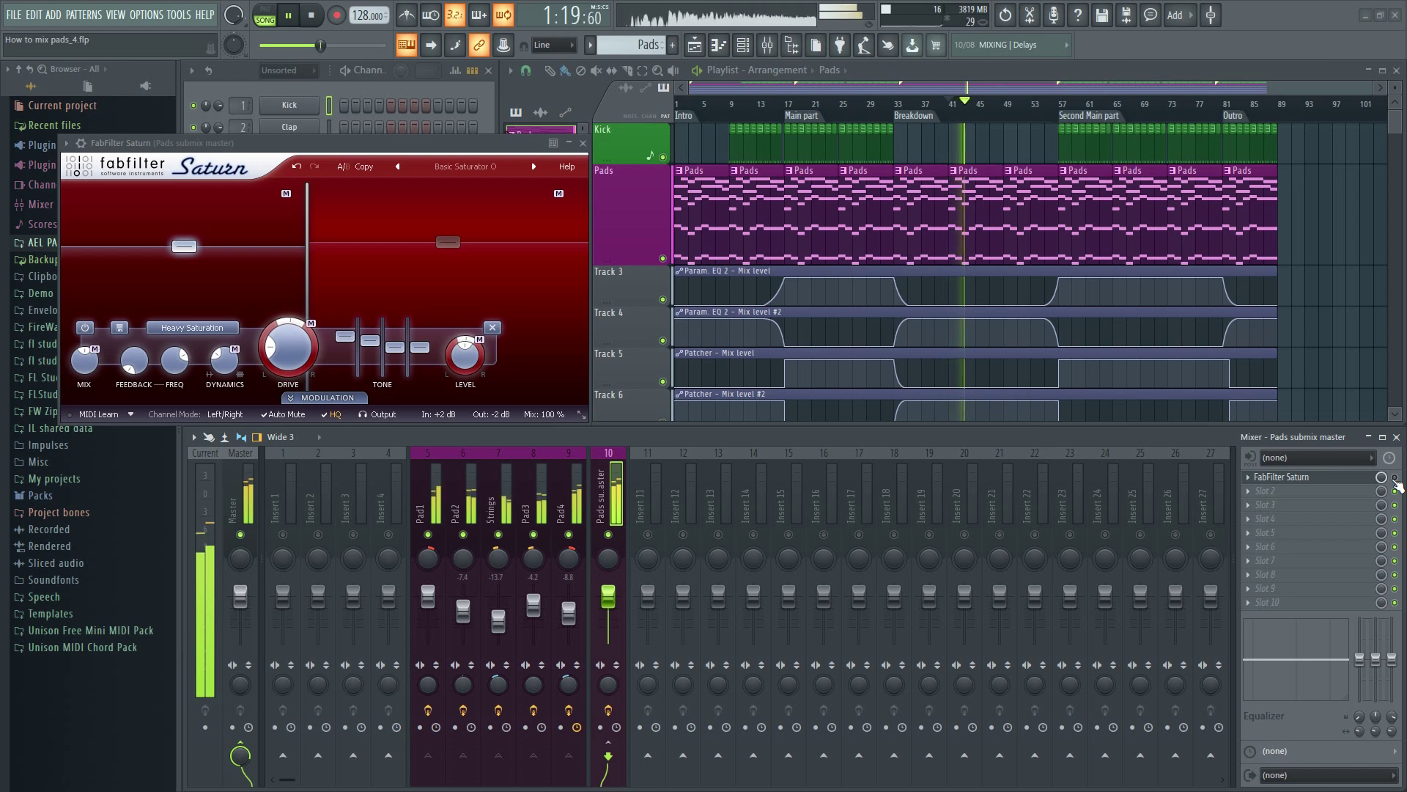
key(space)
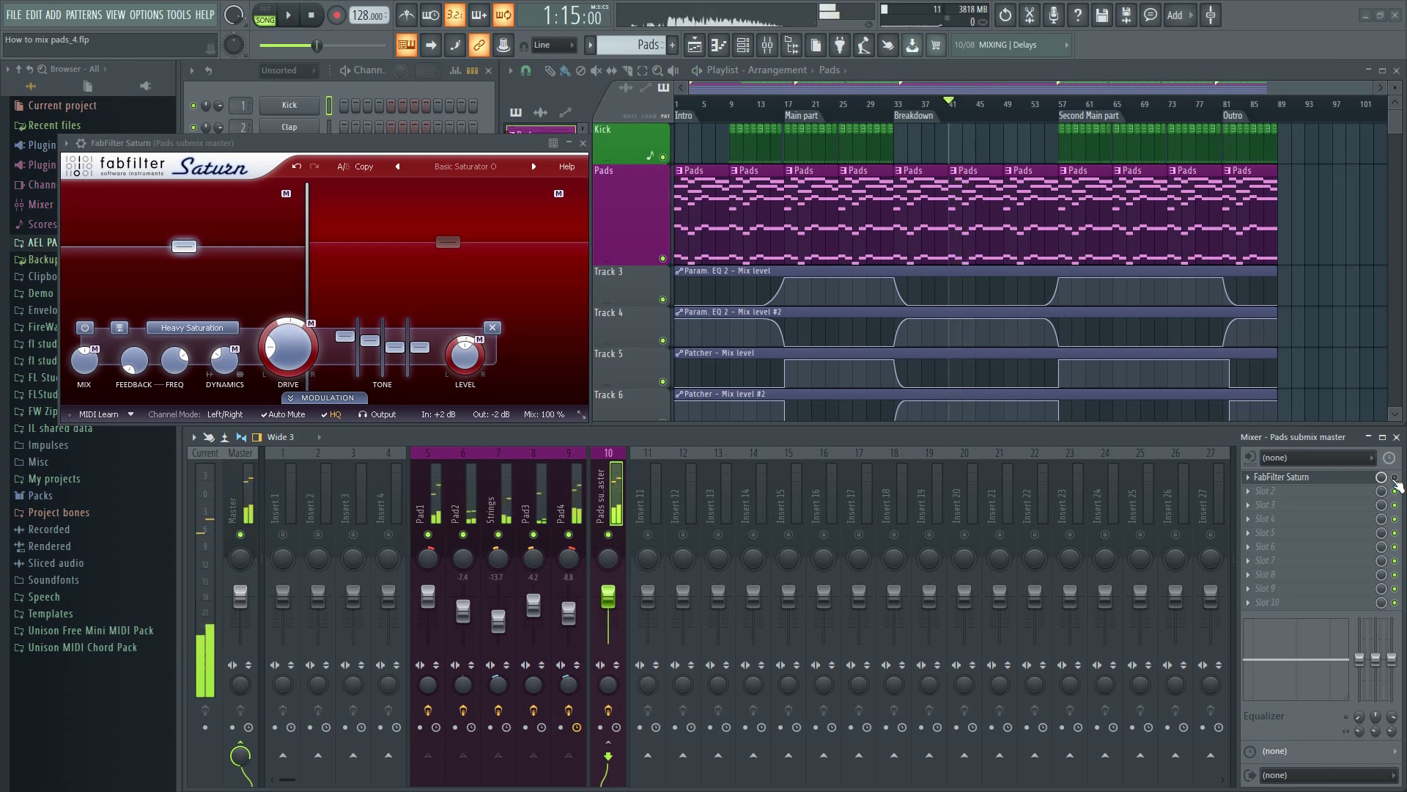
key(space)
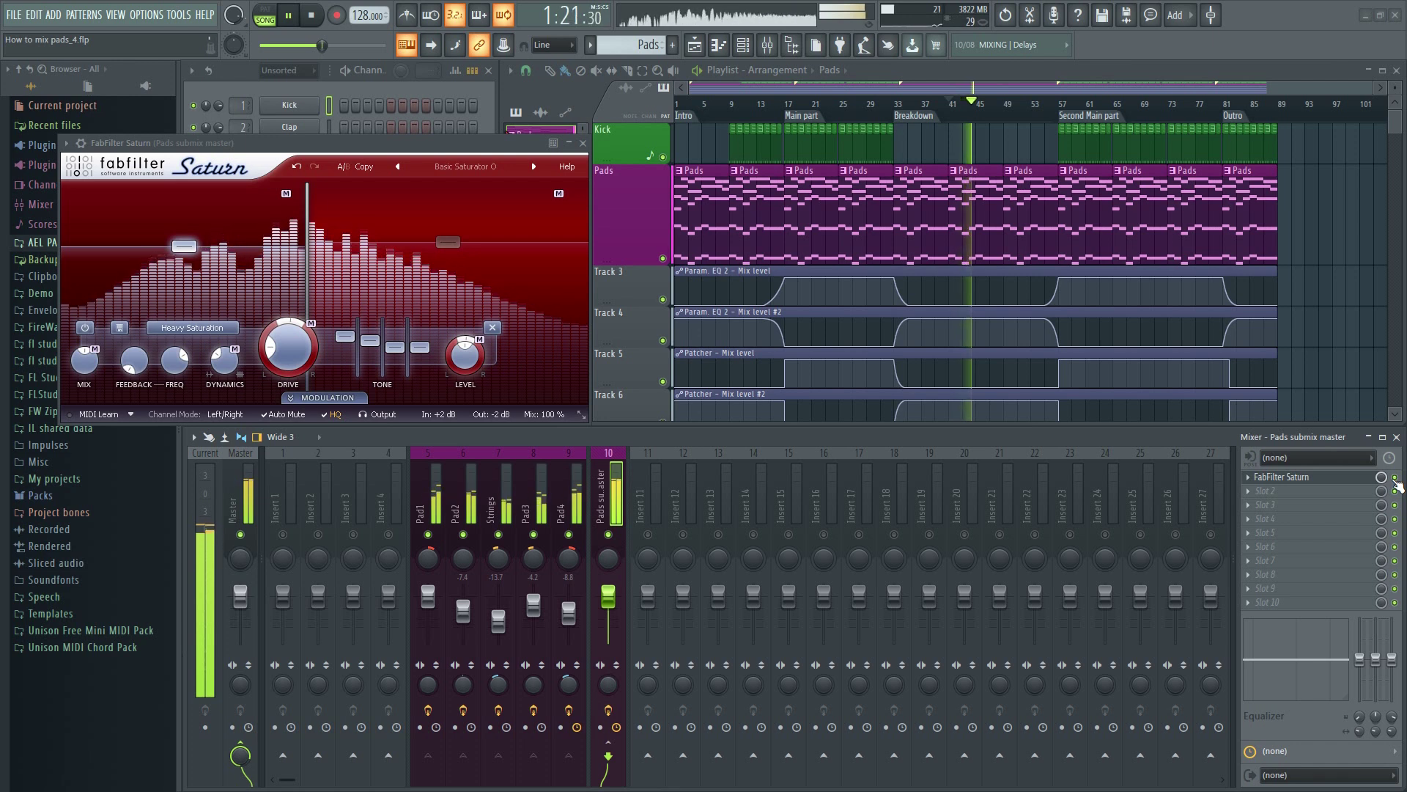
key(space)
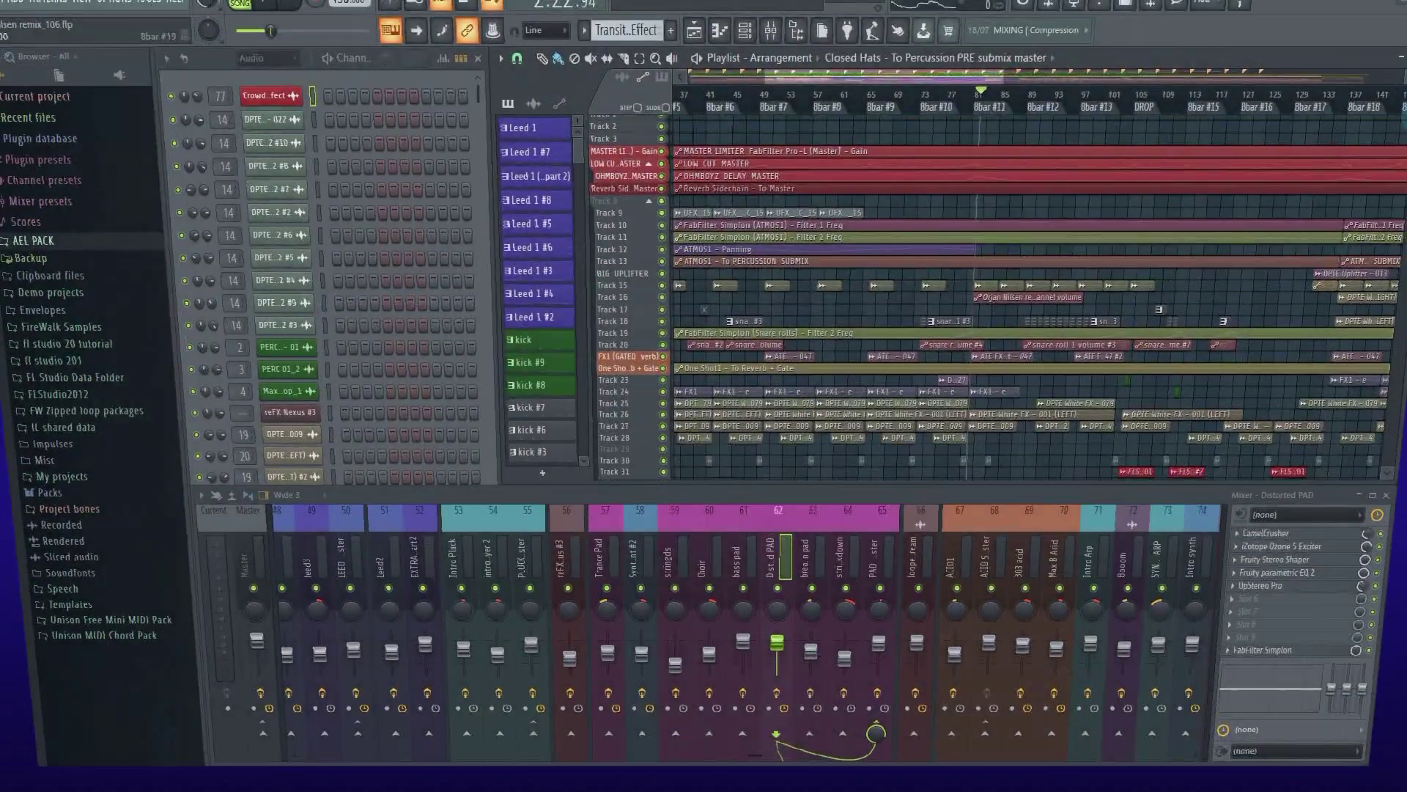
Audition the Distorted PAD mixer track of the remix project, both within the full mix and in solo.
scroll(1395, 215, down, 10)
scroll(1395, 215, up, 6)
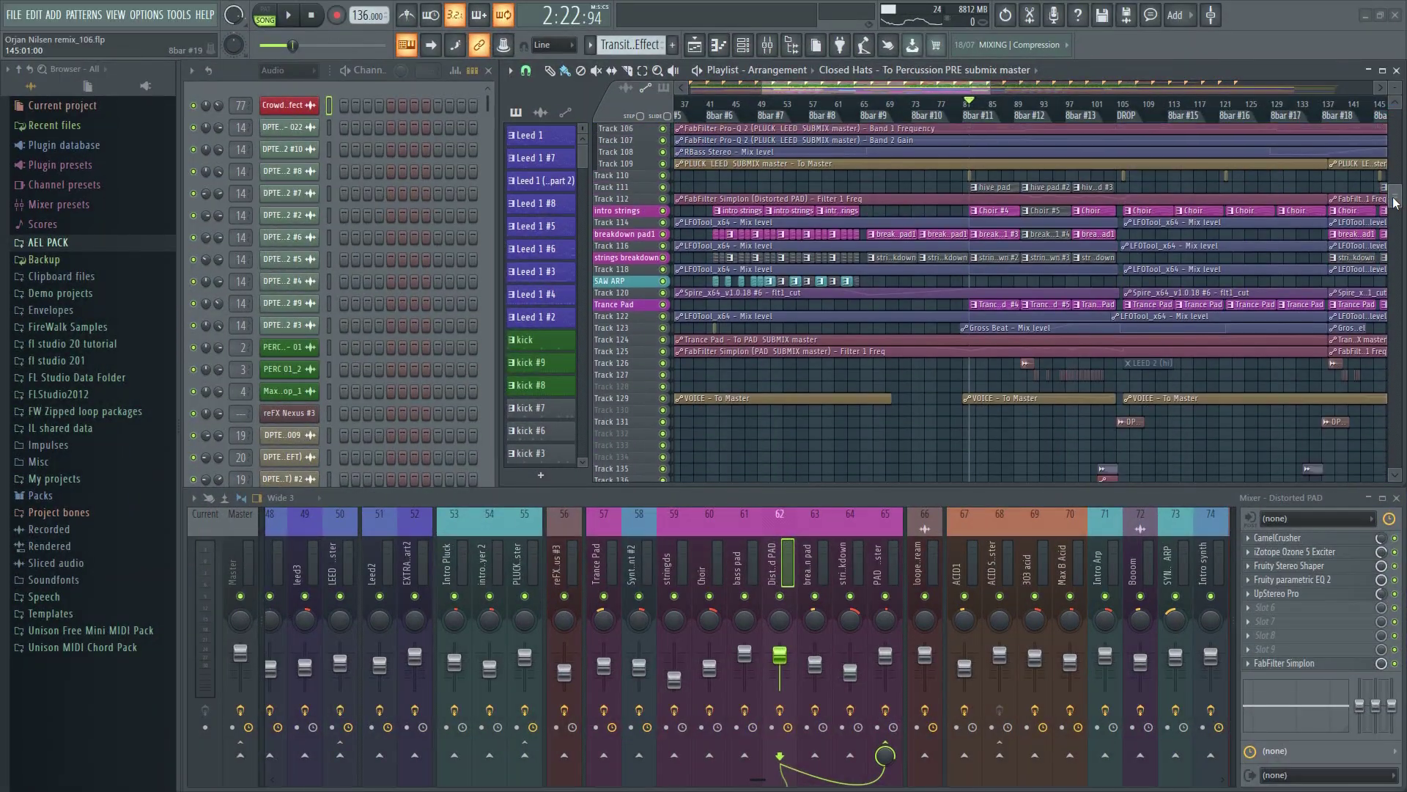
key(space)
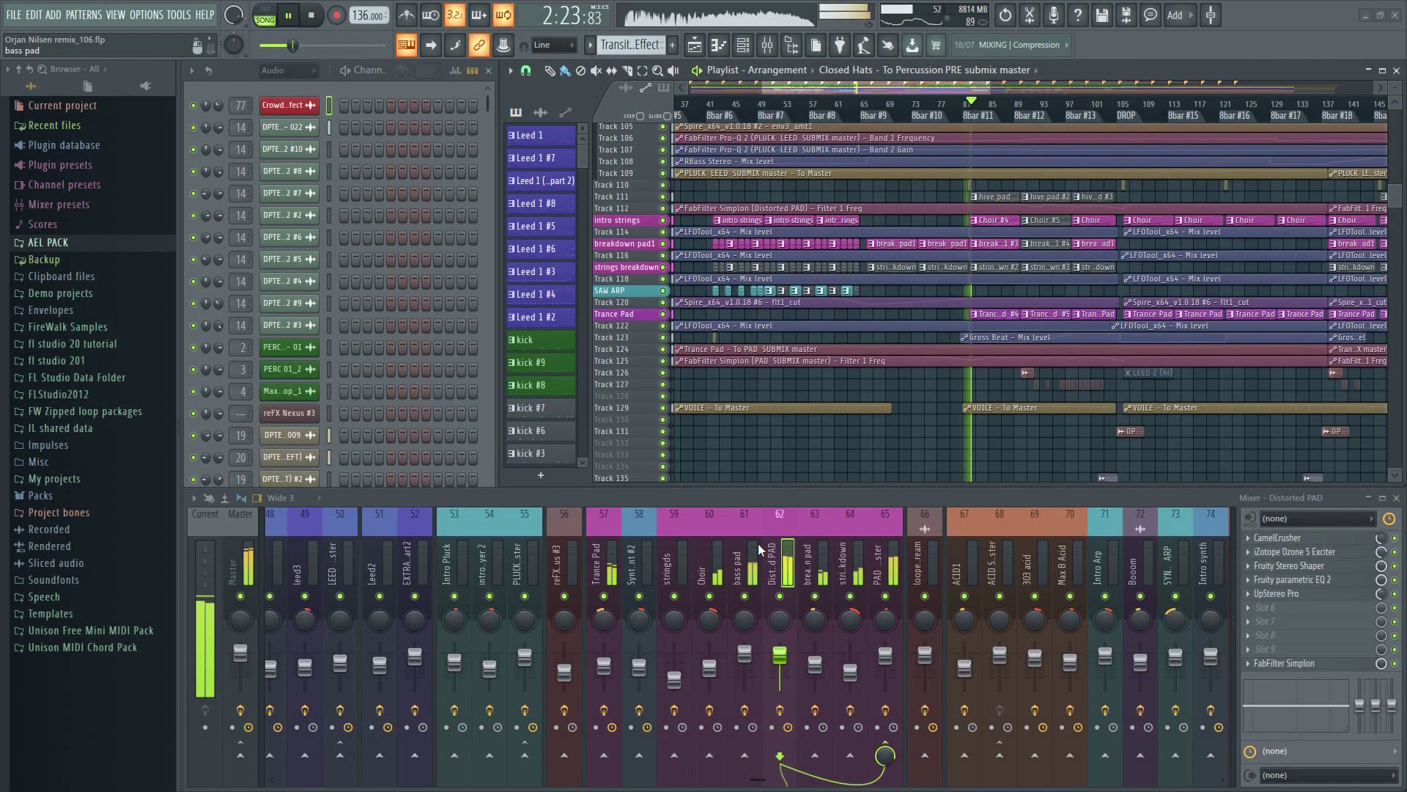
right_click(783, 598)
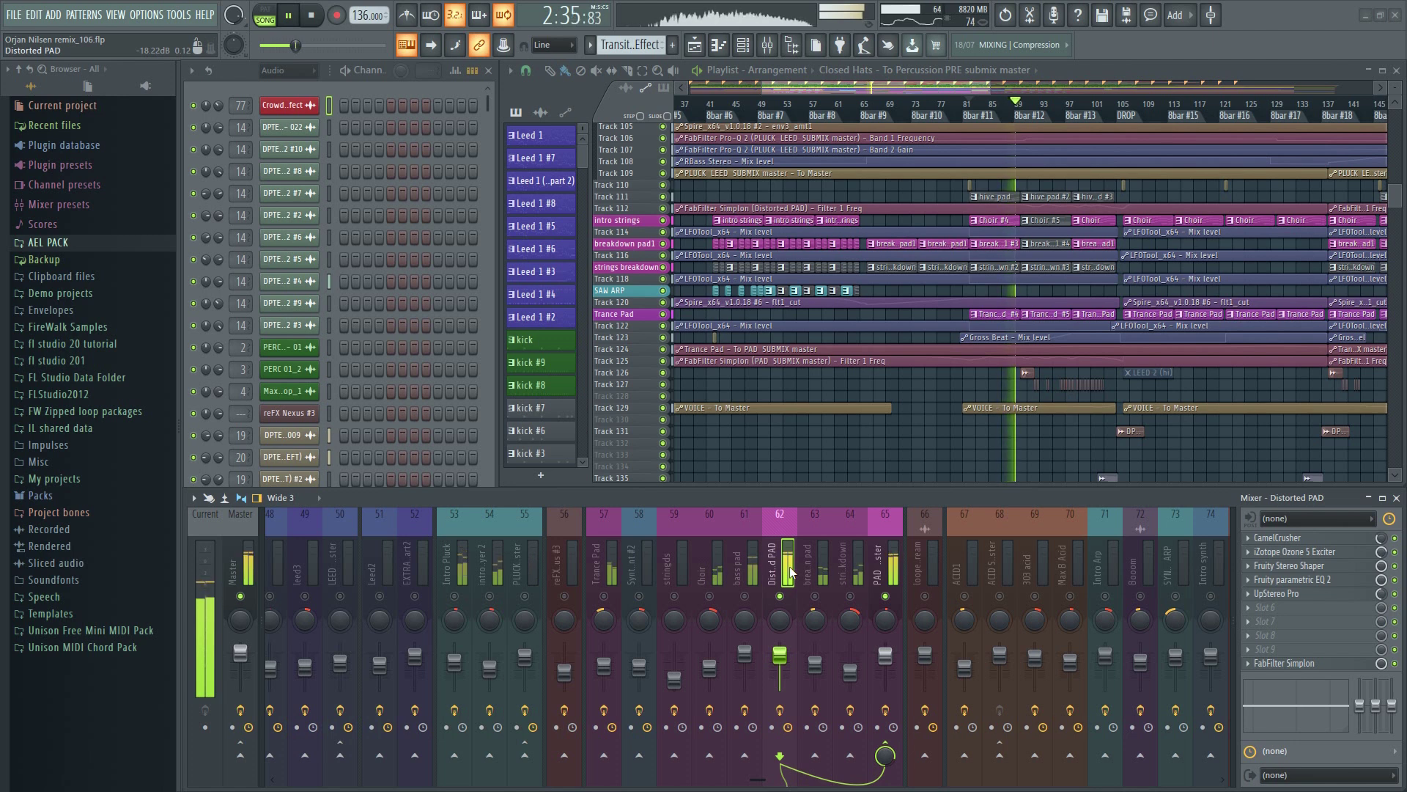
key(space)
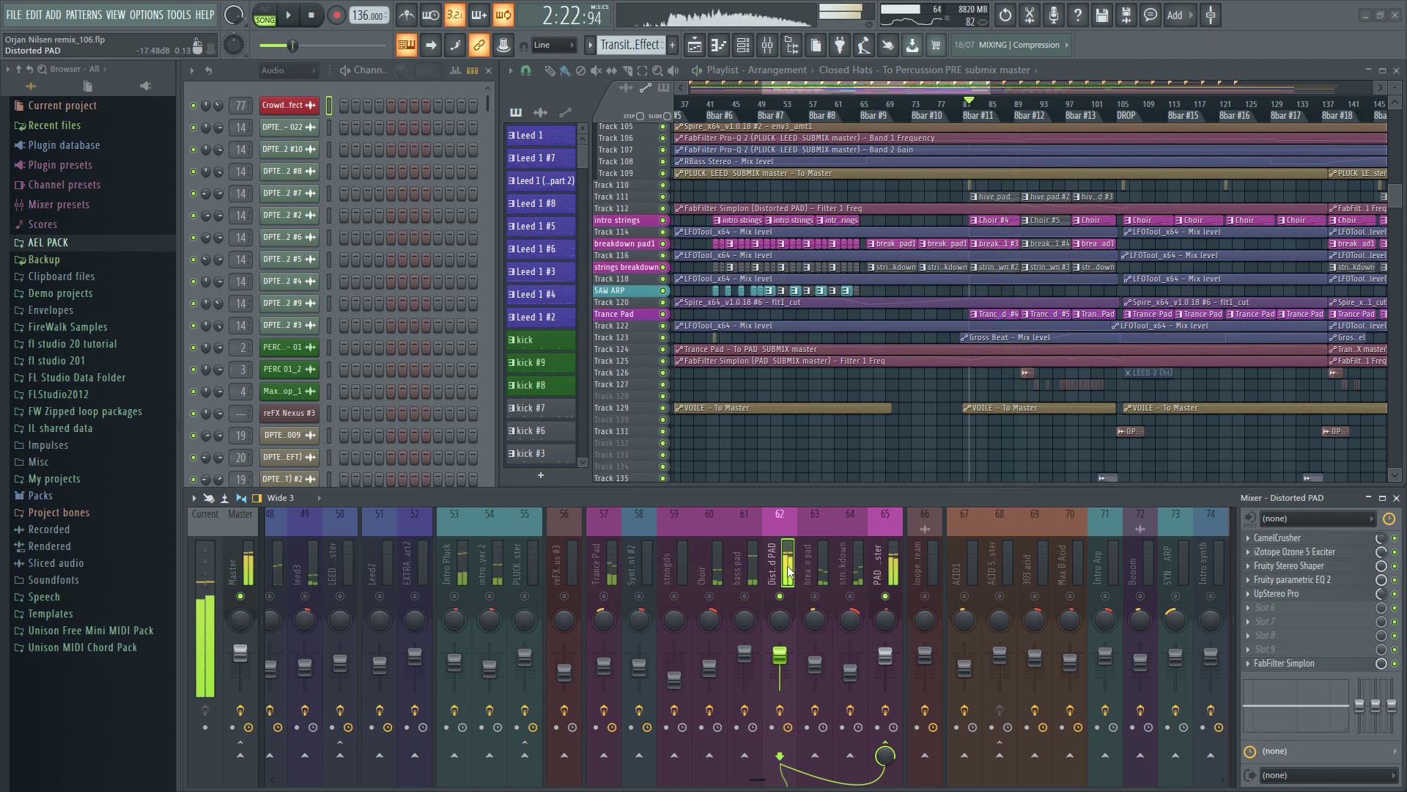